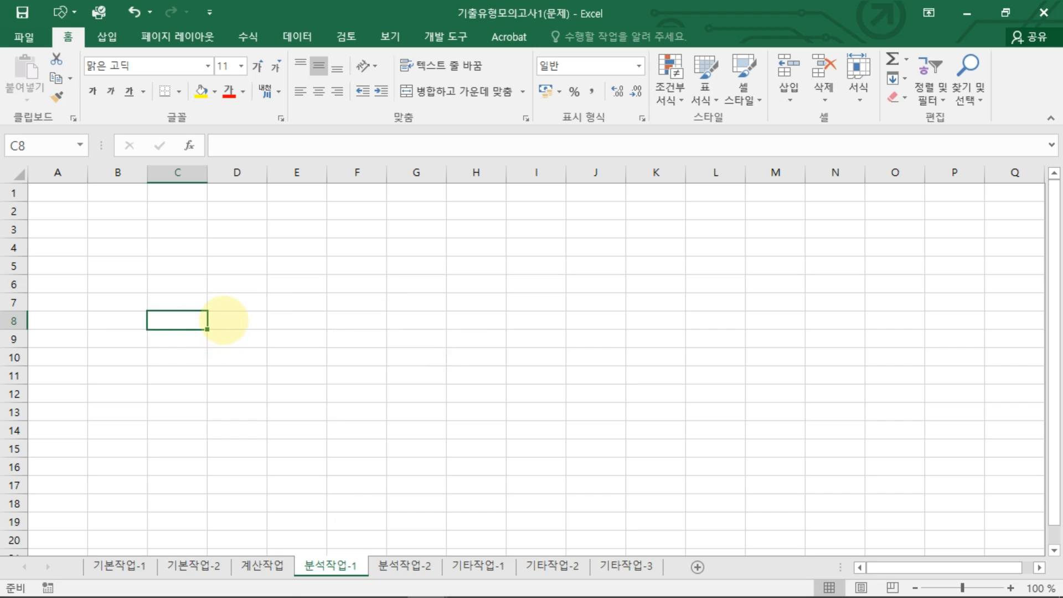
Select cell B2 on the 분석작업-1 sheet as the starting cell for the imported data
drag(117, 210, 595, 451)
click(125, 211)
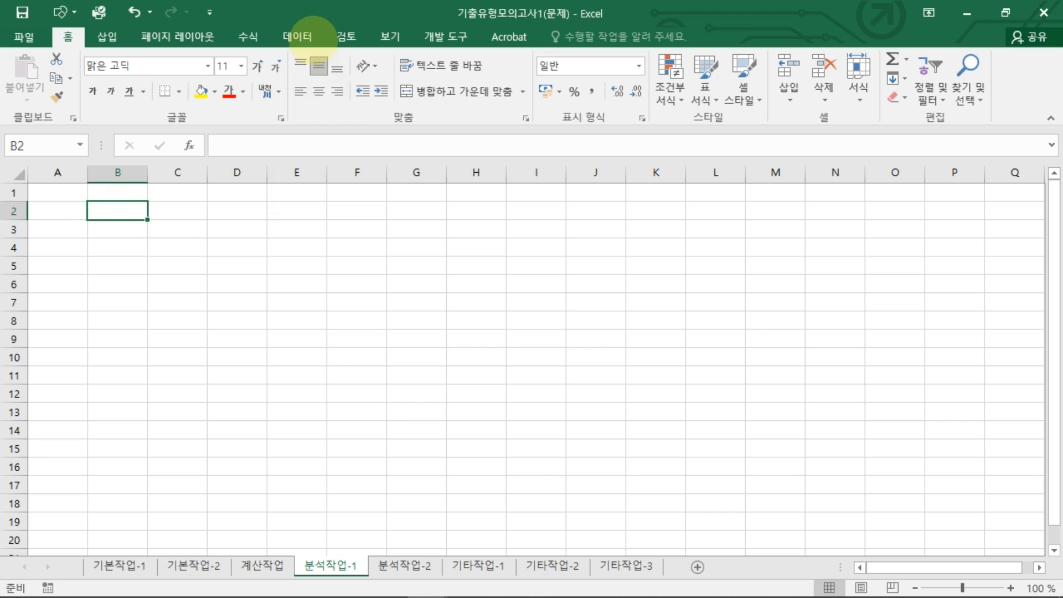
click(304, 35)
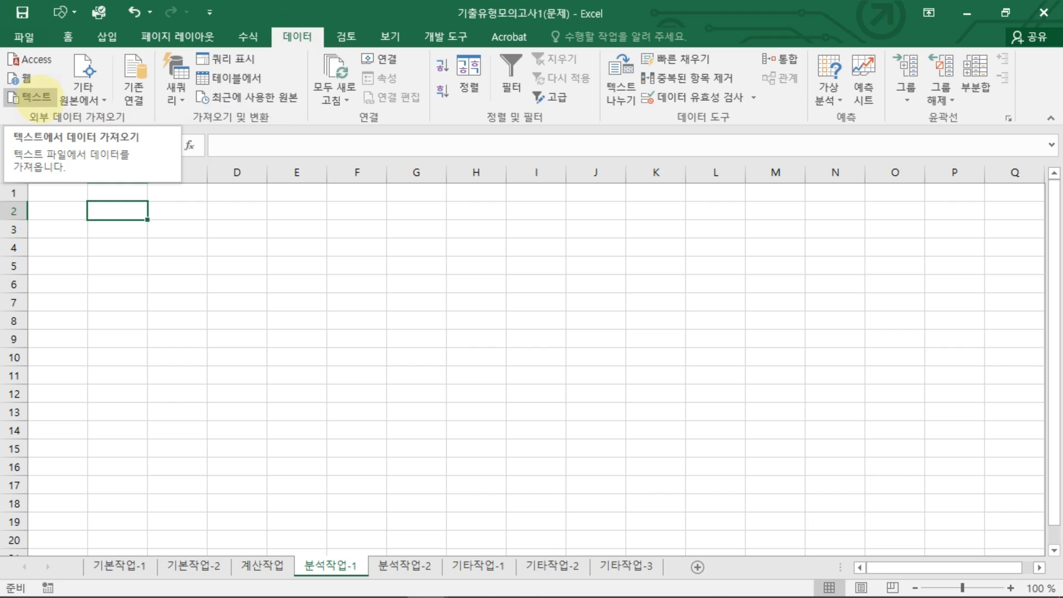
click(35, 98)
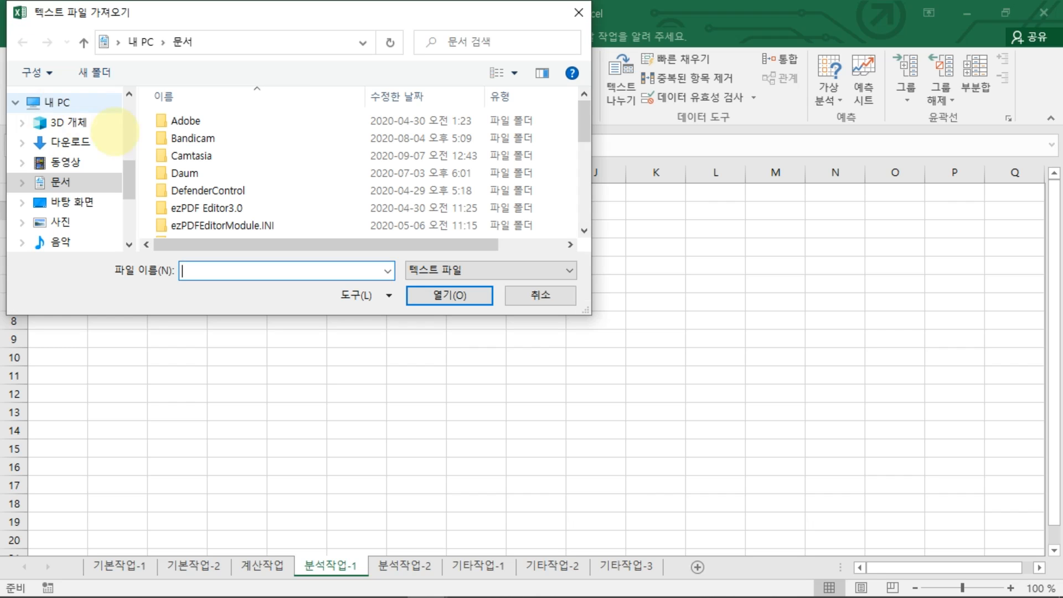
click(556, 295)
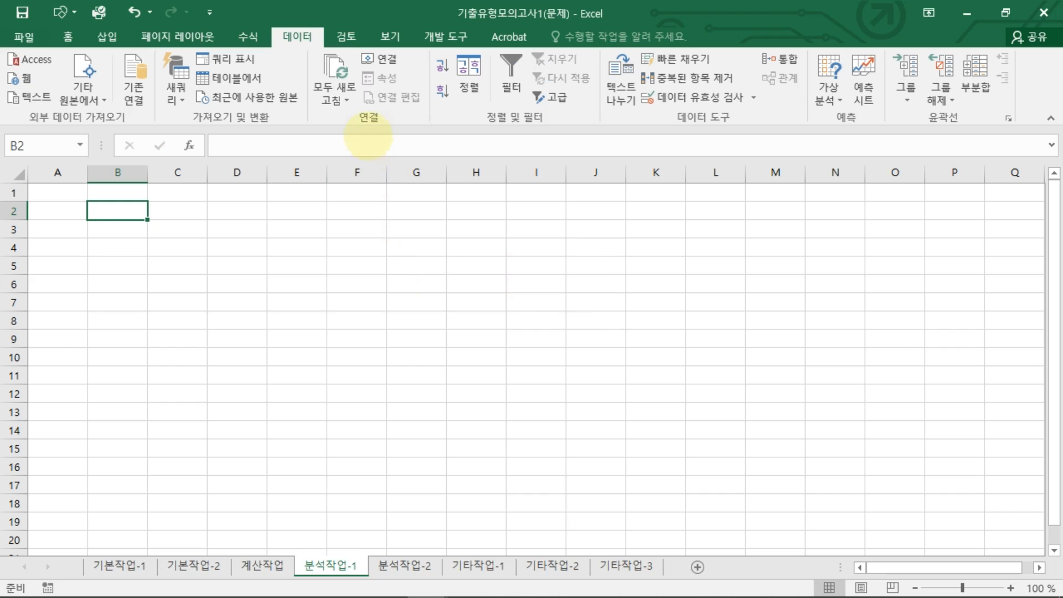
drag(284, 55, 315, 60)
mouse_move(55, 92)
mouse_down()
mouse_move(12, 100)
mouse_move(61, 126)
mouse_up()
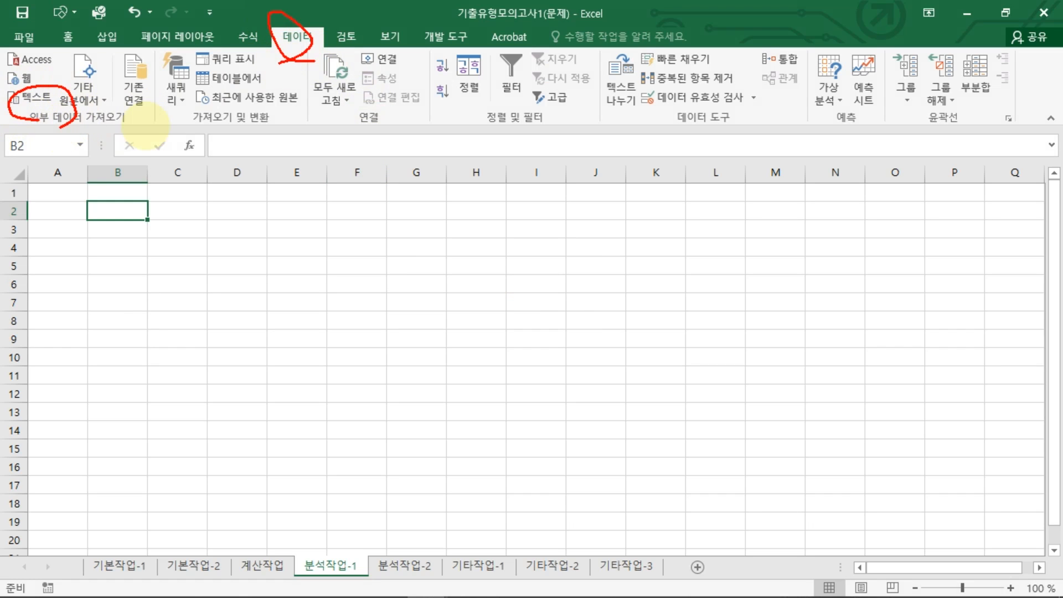
click(106, 36)
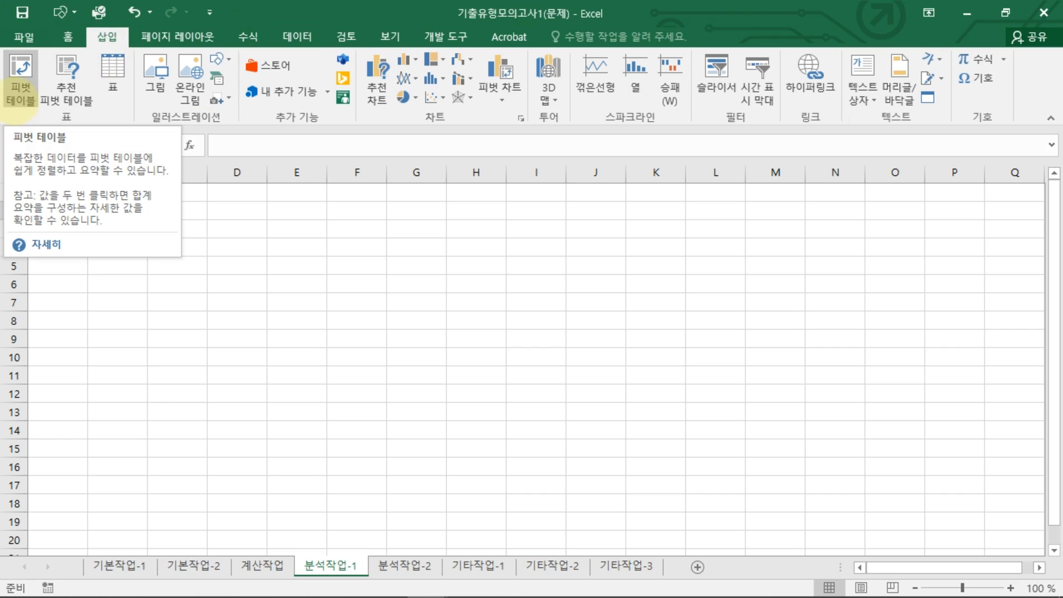
click(297, 35)
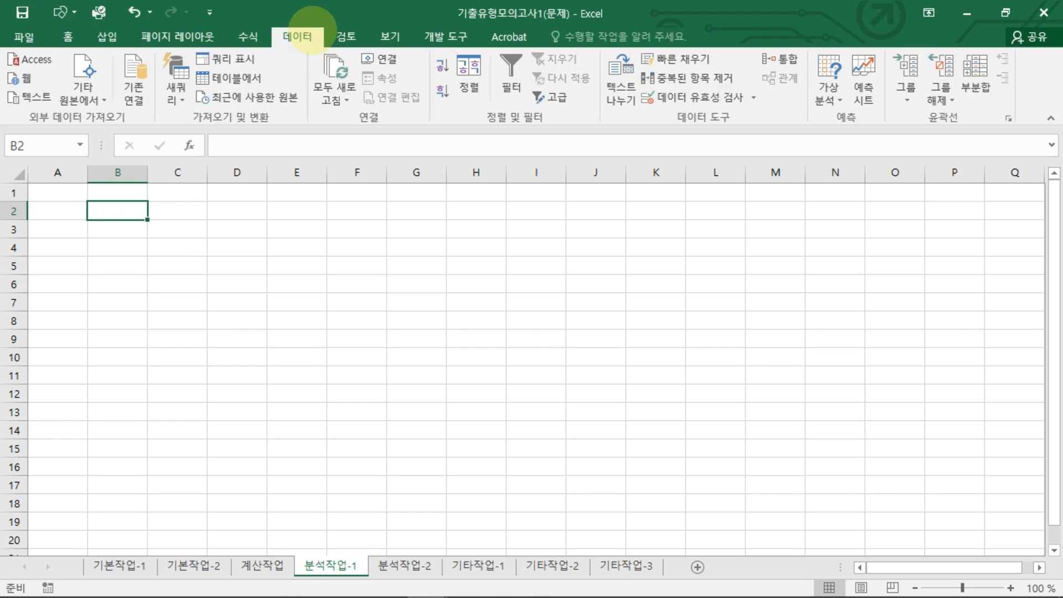
Start a text file import of 출석부관리.csv from C:\컴활1급\스프레드시트\5.기출유형모의고사
click(28, 98)
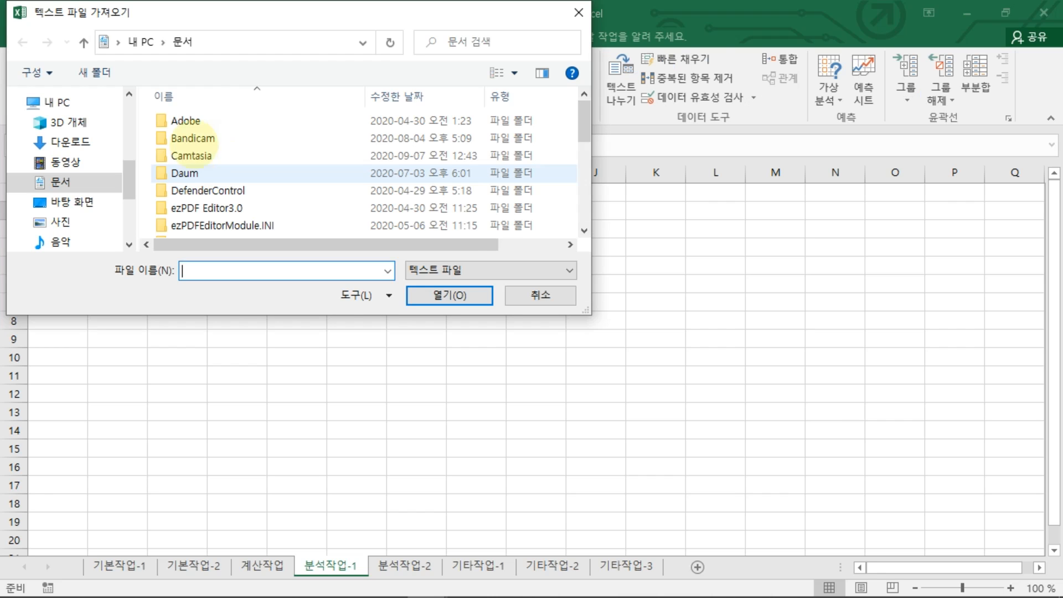
scroll(403, 296, down, 3)
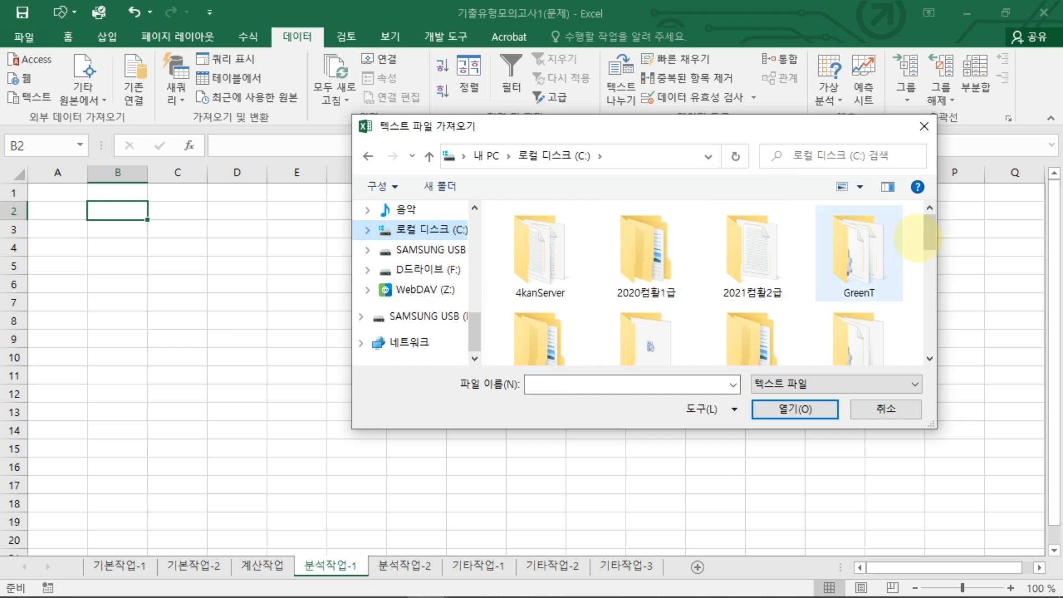
scroll(930, 294, down, 5)
scroll(935, 318, down, 2)
click(874, 266)
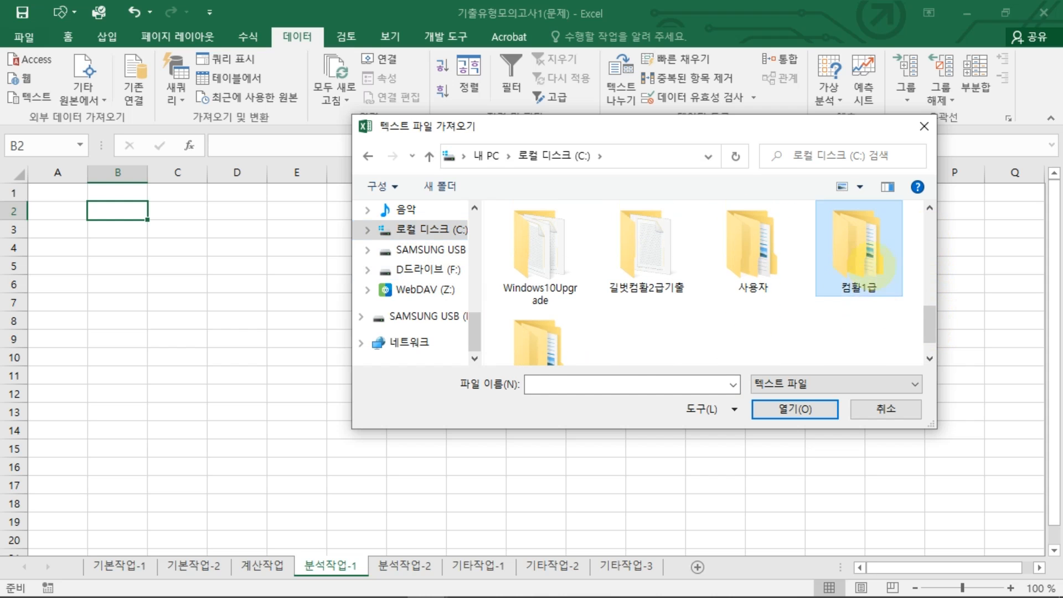
double_click(855, 263)
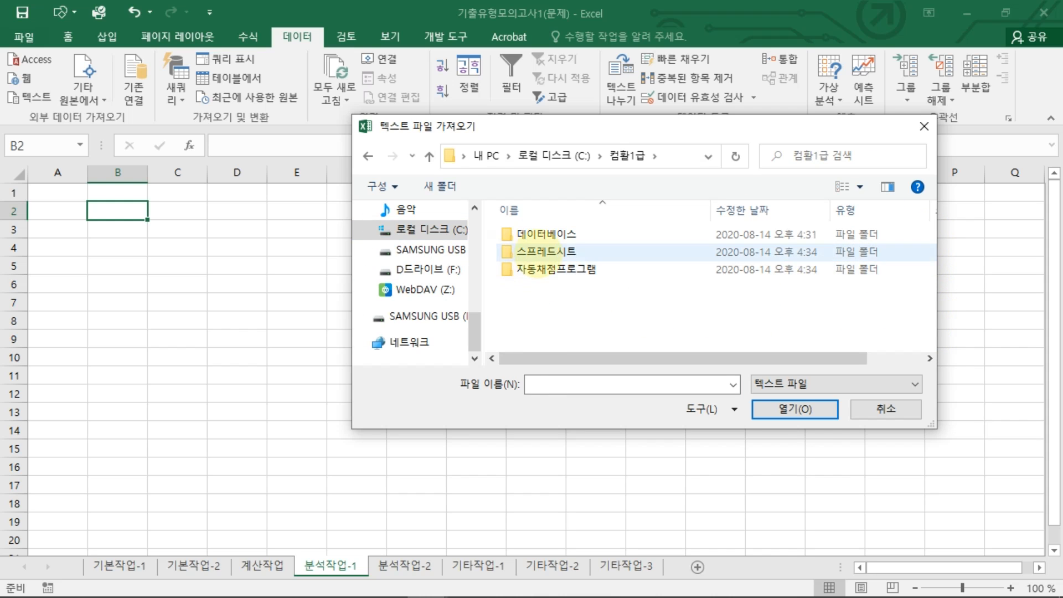
double_click(546, 250)
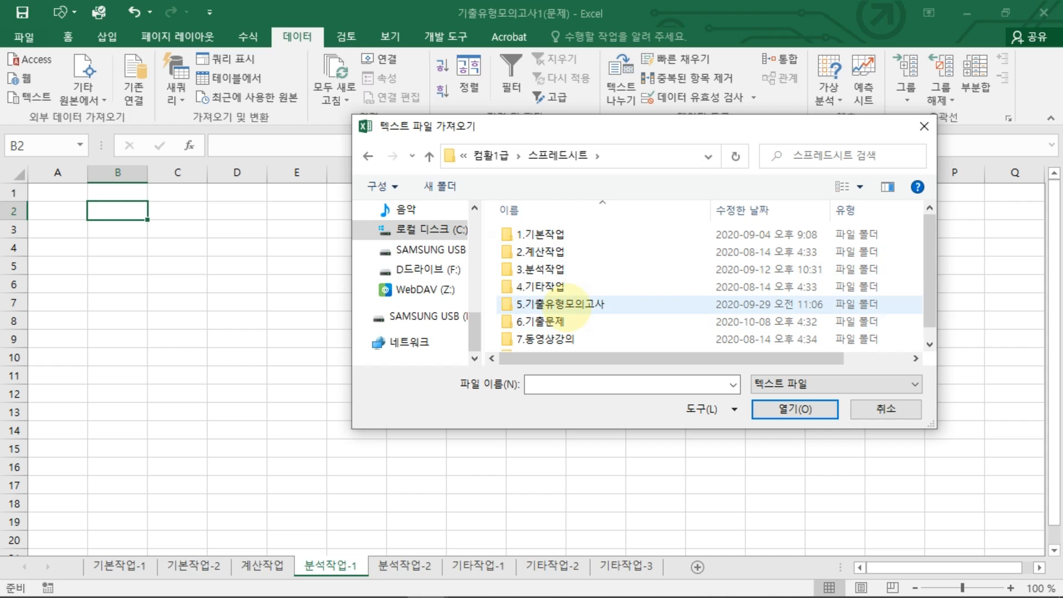
double_click(580, 308)
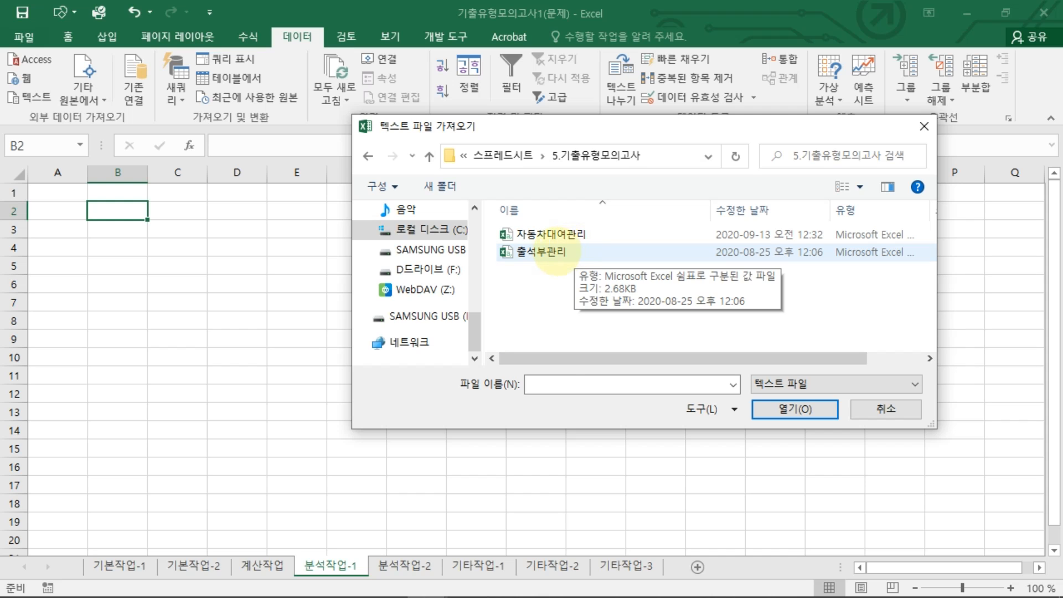
click(557, 252)
click(797, 409)
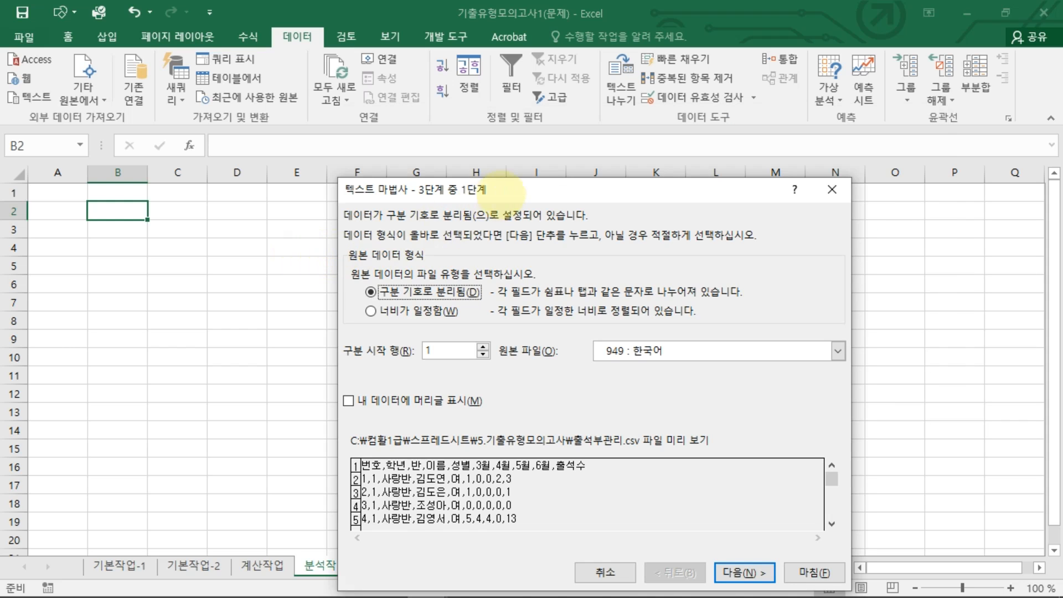
Mark the delimited data as having headers and continue to the wizard's delimiter settings
drag(509, 181, 419, 80)
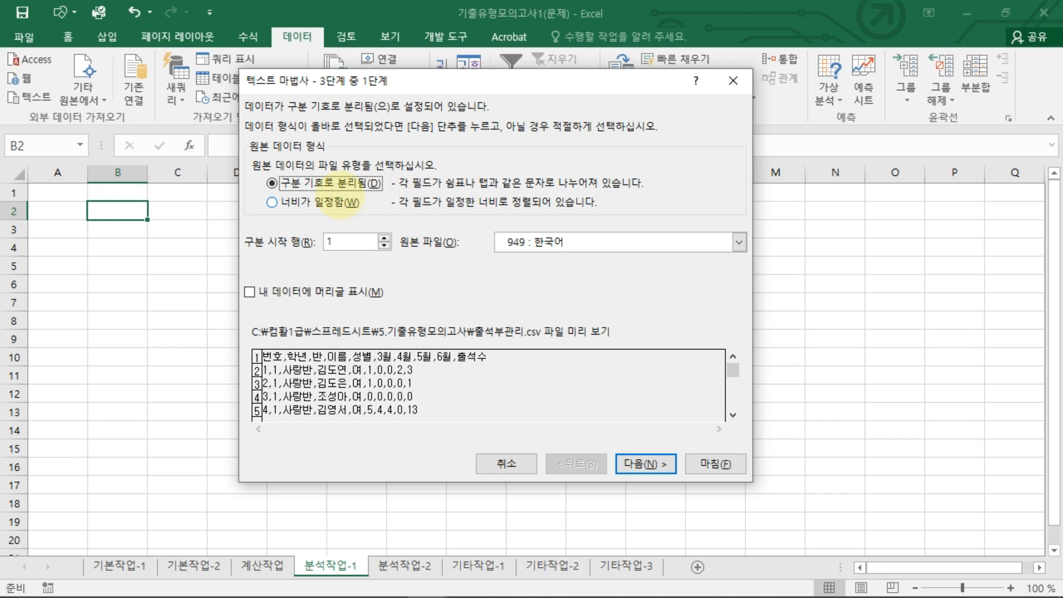
click(249, 292)
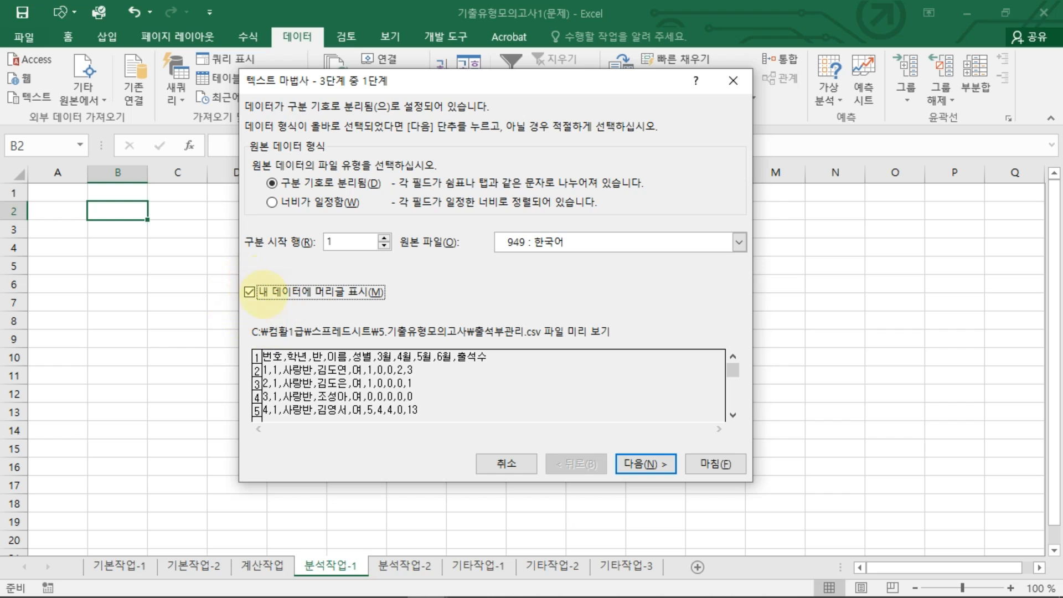
click(646, 464)
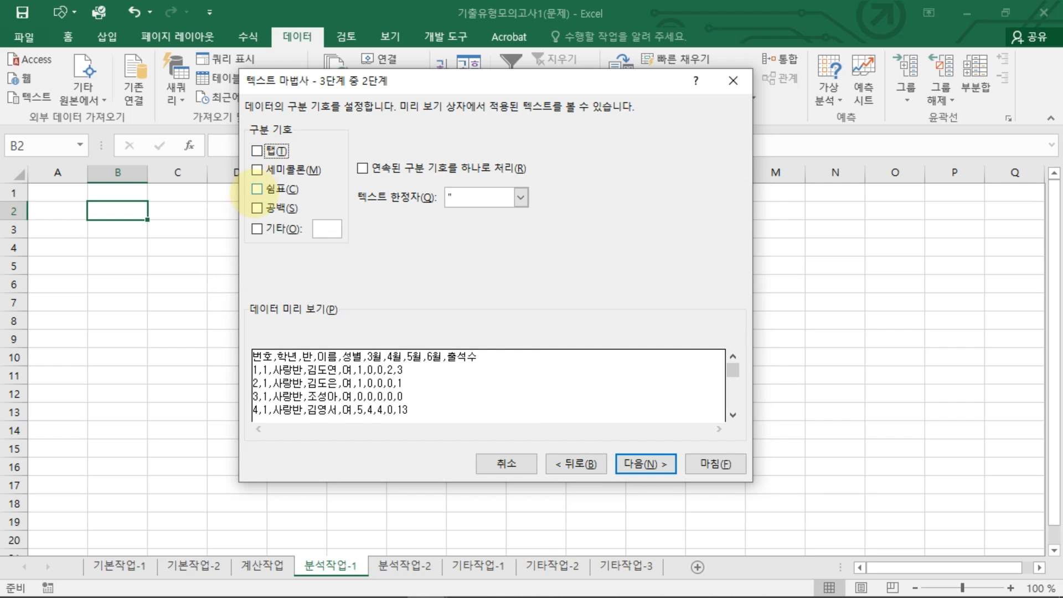
Set the comma as the delimiter and continue to the column data format settings
click(256, 189)
mouse_move(265, 176)
mouse_down()
mouse_move(242, 195)
mouse_move(258, 216)
mouse_up()
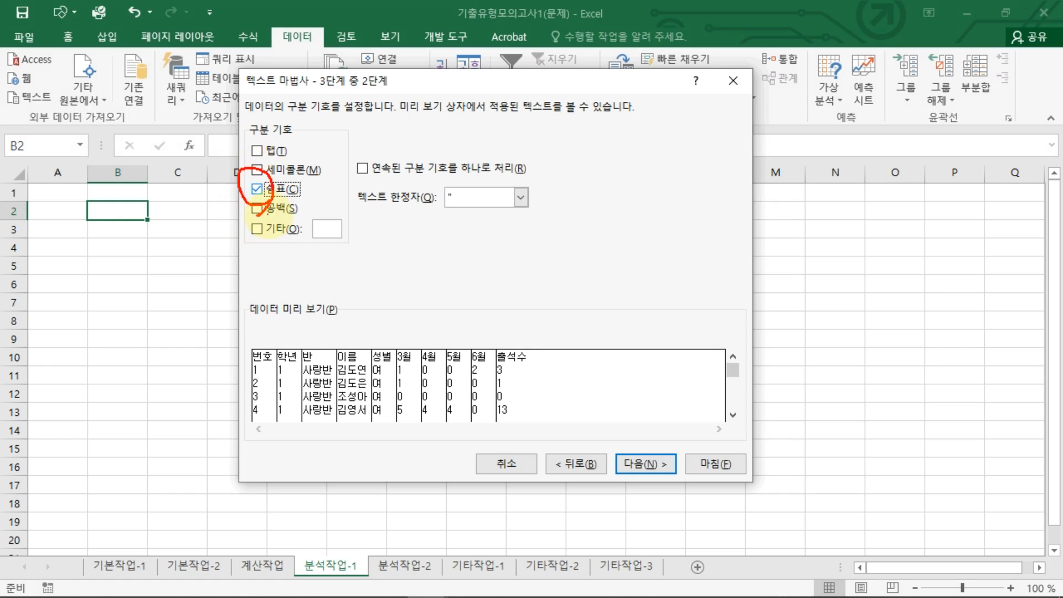
drag(271, 328, 274, 377)
drag(307, 324, 304, 381)
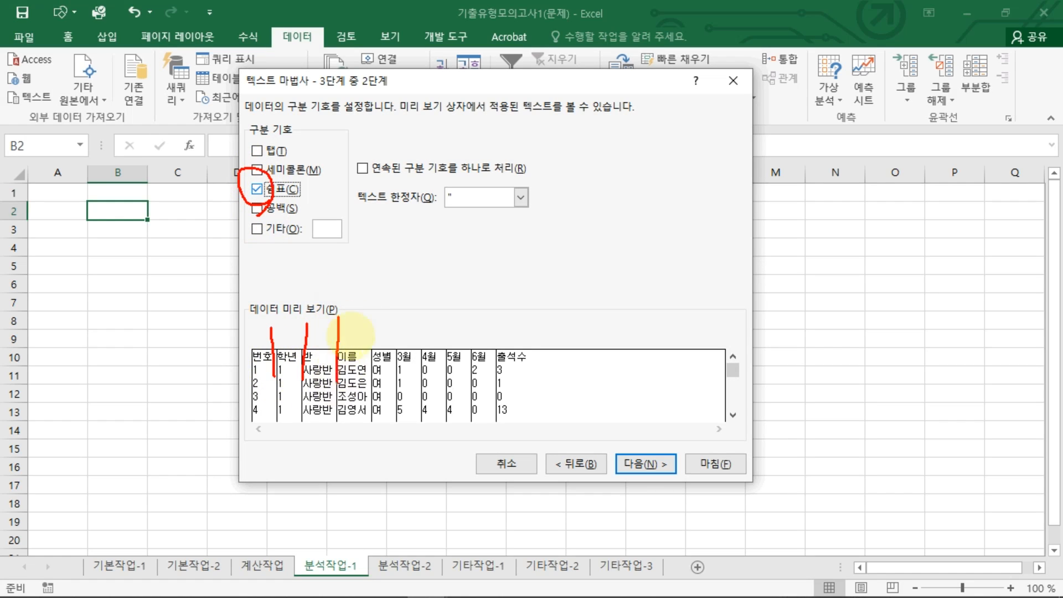
key(Escape)
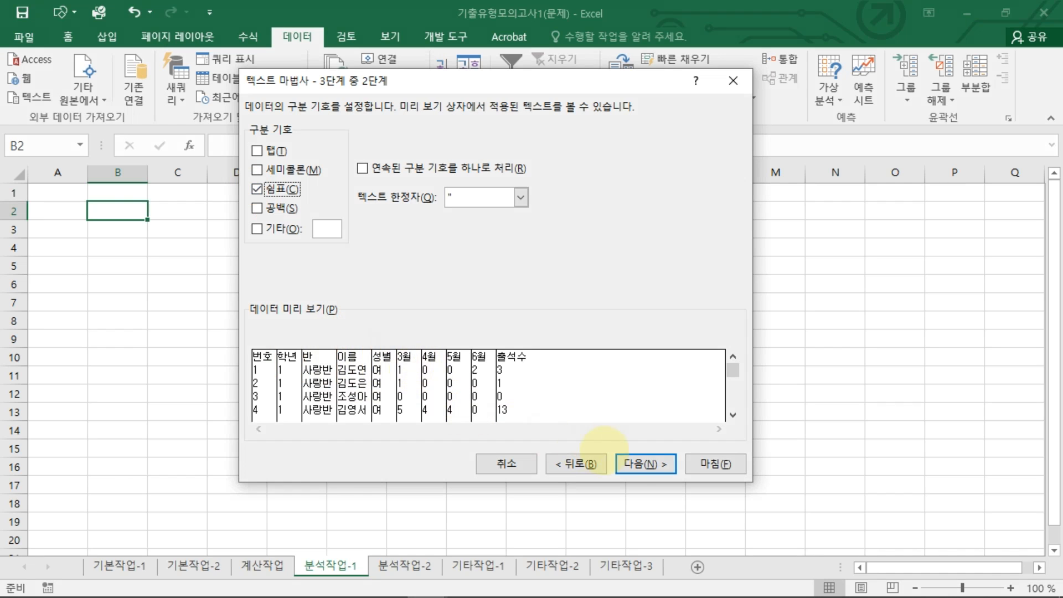
click(645, 464)
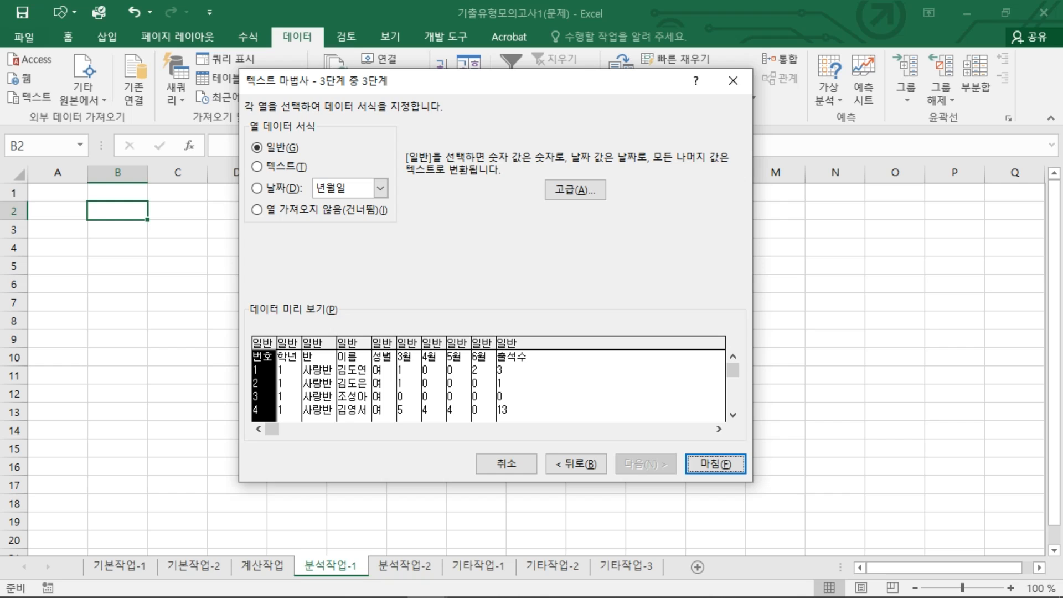
key(Return)
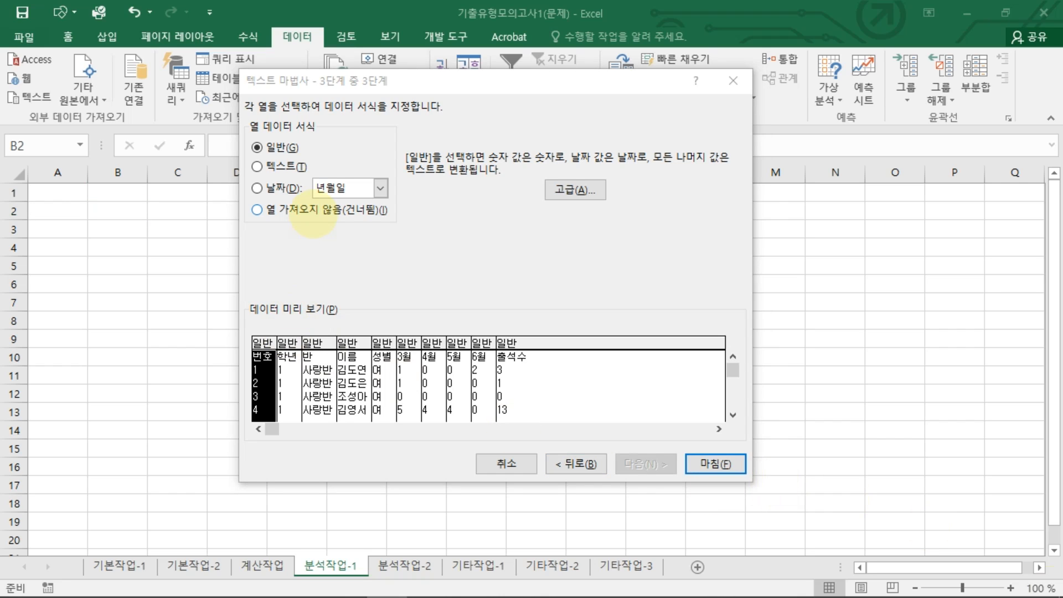
drag(286, 366, 377, 370)
drag(281, 378, 393, 382)
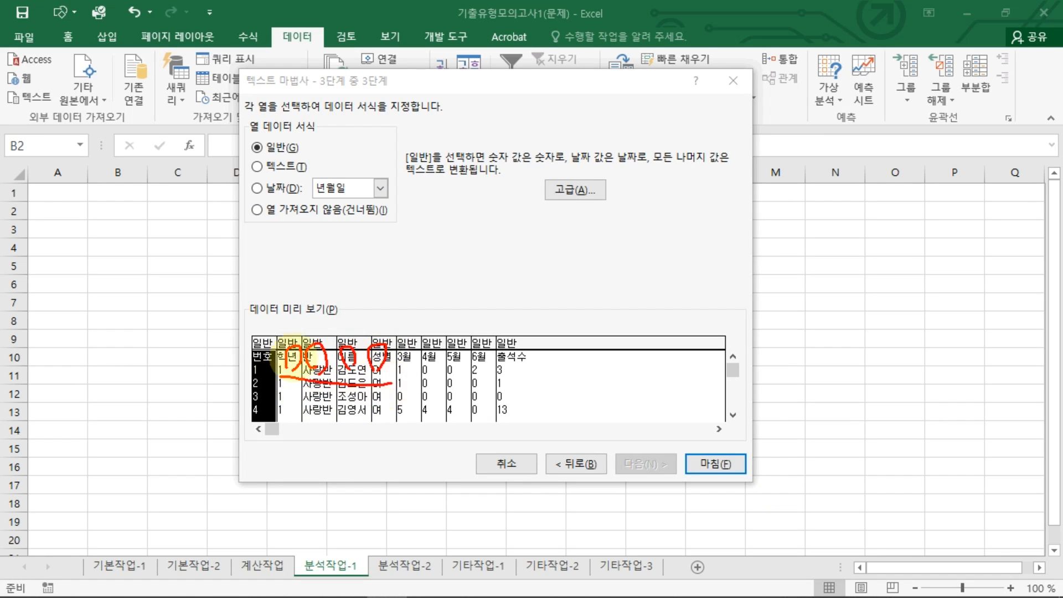
drag(260, 316, 290, 319)
mouse_move(407, 341)
mouse_down()
mouse_move(434, 371)
mouse_move(423, 369)
mouse_up()
mouse_move(498, 372)
mouse_down()
mouse_move(531, 344)
mouse_move(505, 365)
mouse_up()
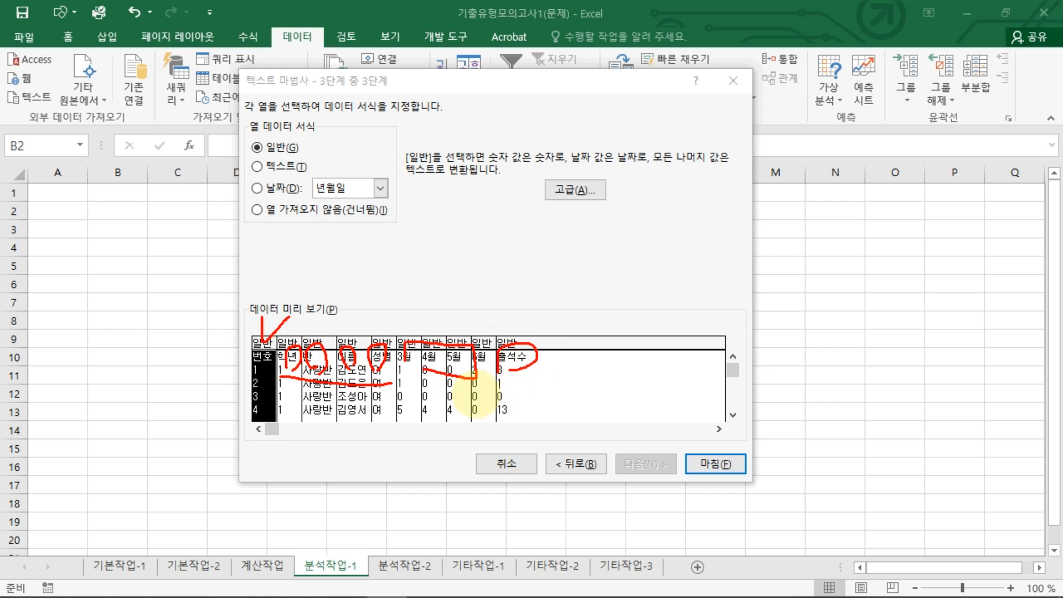
key(Escape)
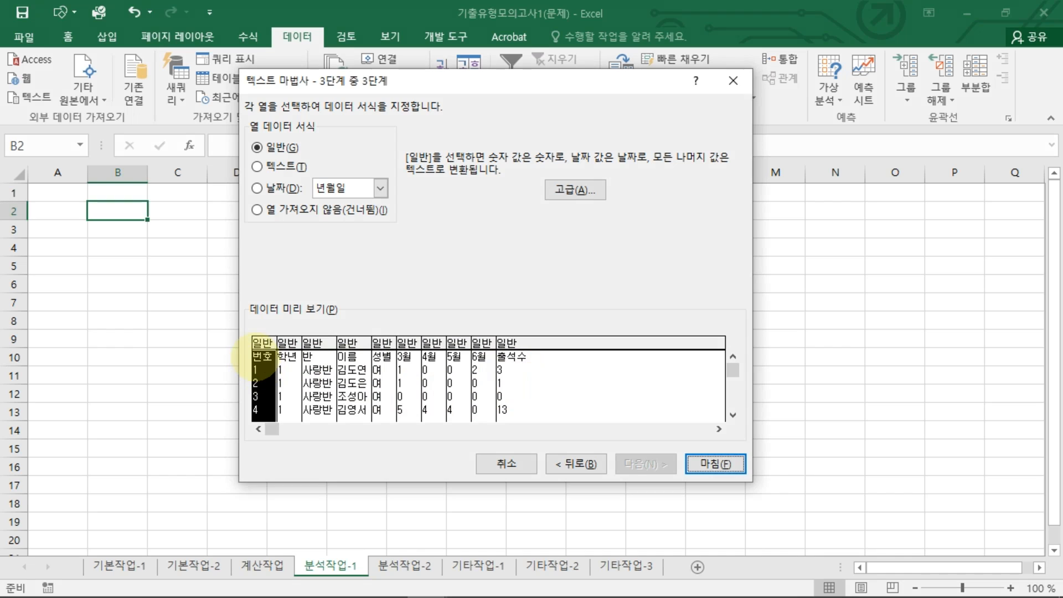
Exclude the 번호 column from the import by setting its format to skip
key(alt+i)
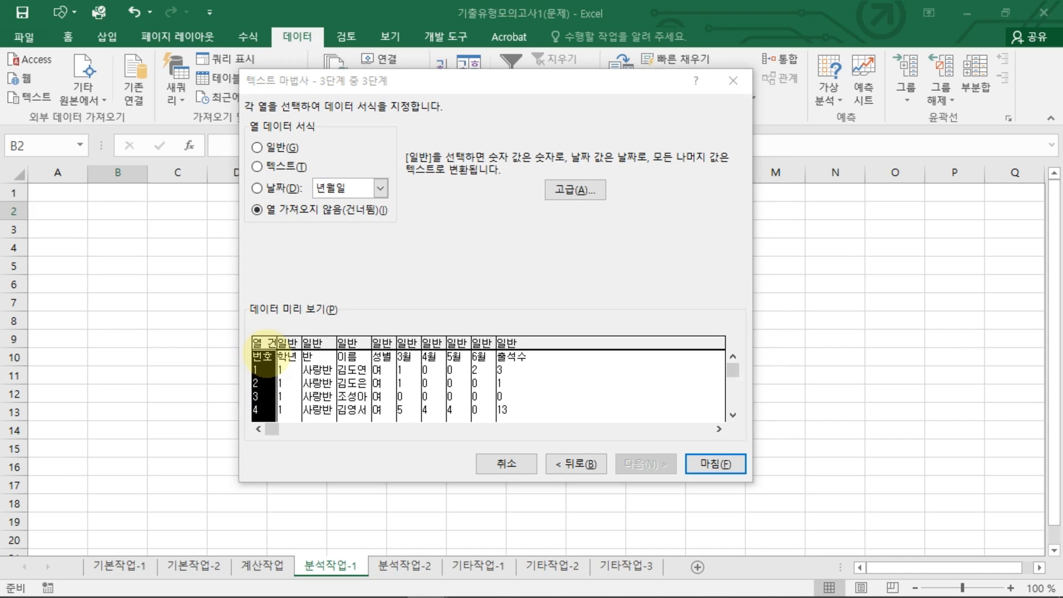
mouse_move(250, 339)
mouse_down()
mouse_move(260, 354)
mouse_move(285, 354)
mouse_up()
key(Escape)
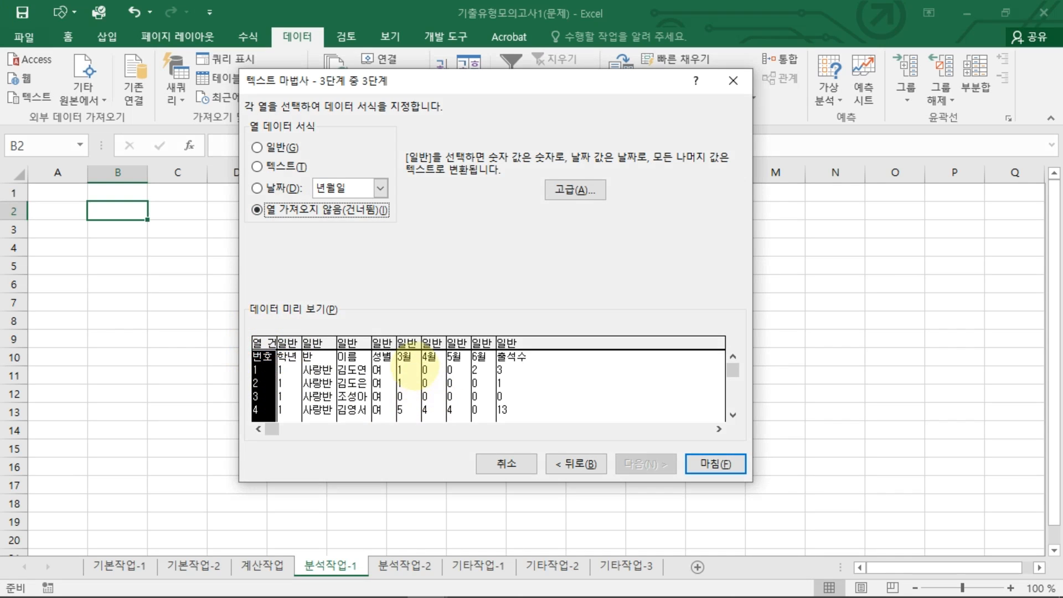
Exclude the 3월, 4월, 5월 and 6월 columns together from the import
click(408, 379)
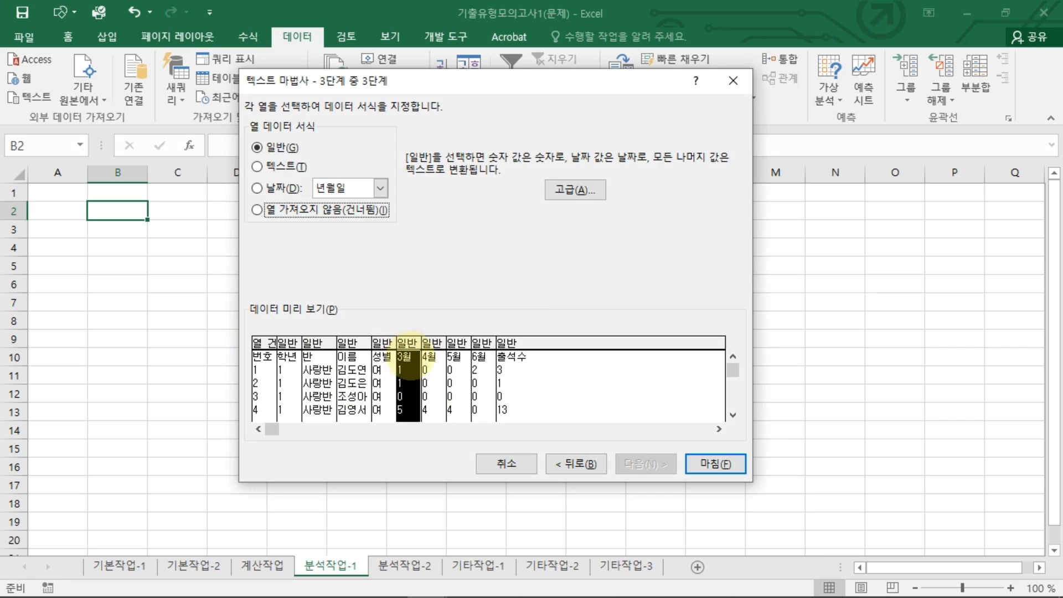
shift+click(479, 367)
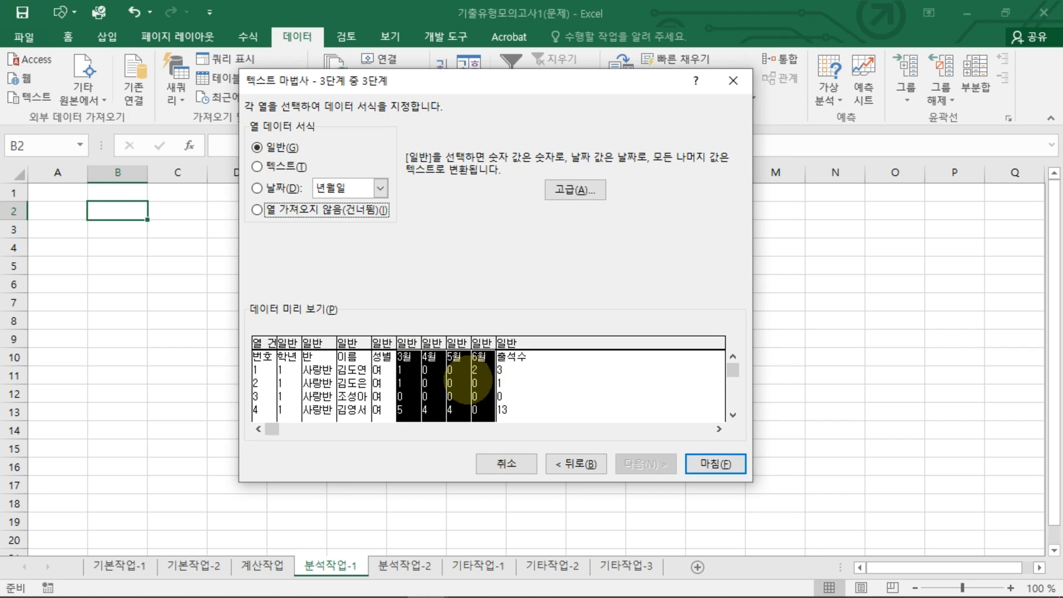
drag(403, 365, 485, 364)
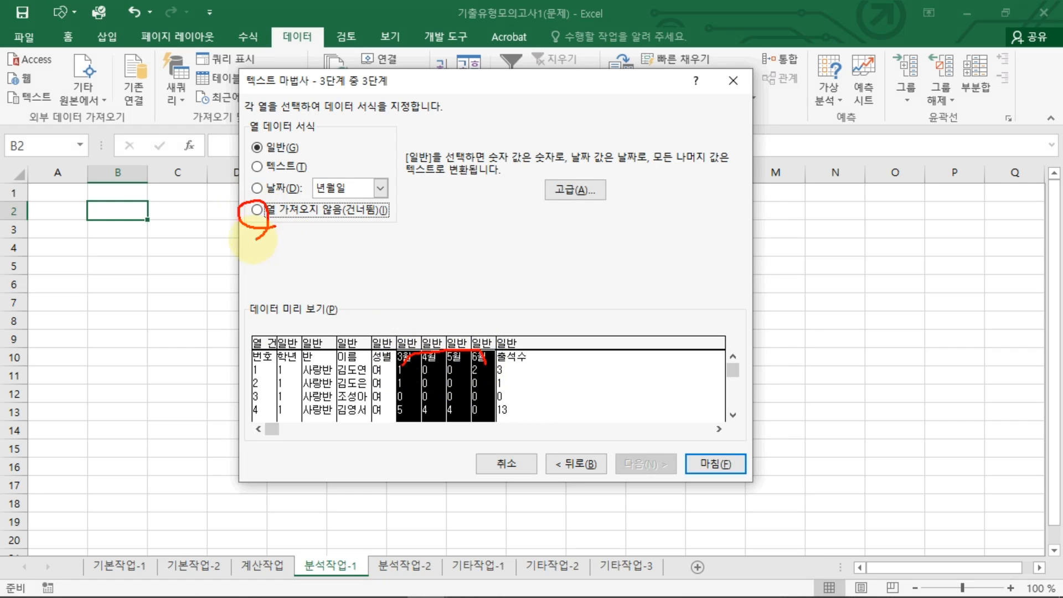
click(256, 210)
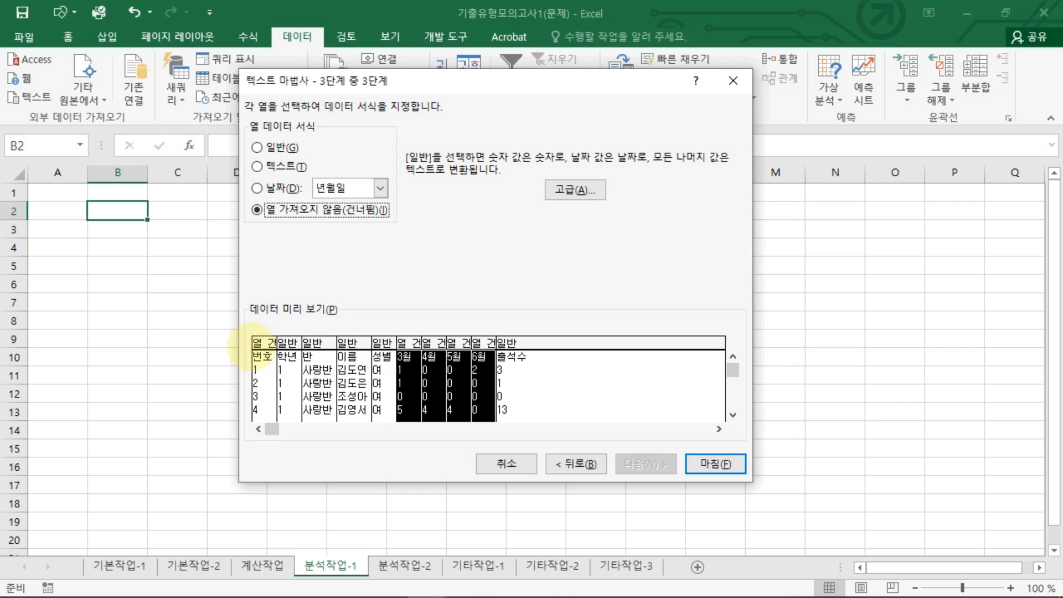
mouse_move(264, 335)
mouse_down()
mouse_move(250, 350)
mouse_move(268, 345)
mouse_up()
mouse_move(464, 356)
mouse_down()
mouse_move(417, 318)
mouse_move(464, 355)
mouse_up()
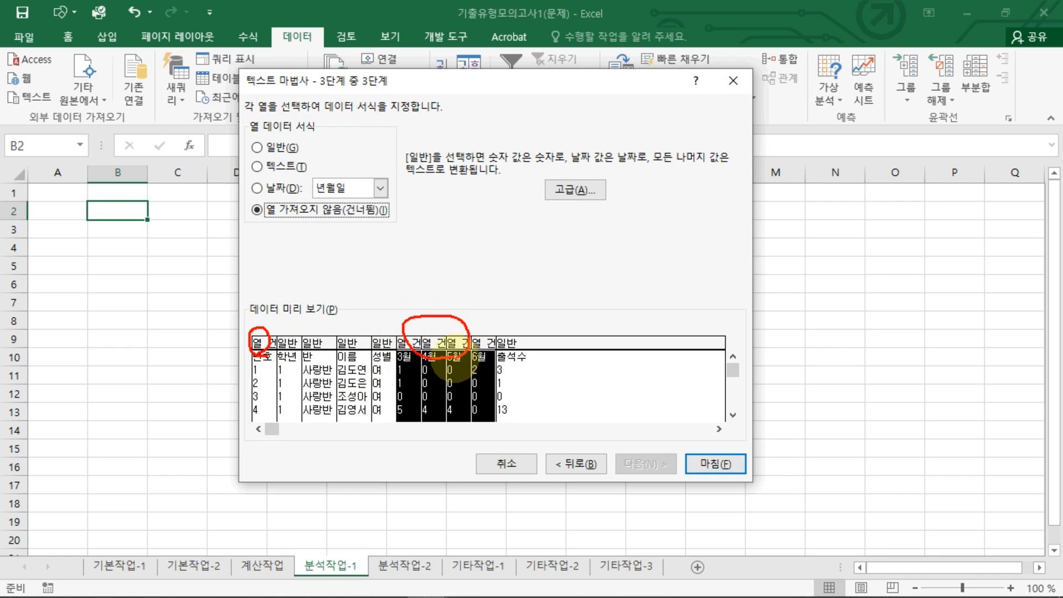
mouse_move(288, 319)
mouse_down()
mouse_move(289, 342)
mouse_move(328, 340)
mouse_up()
mouse_move(354, 323)
mouse_down()
mouse_move(356, 348)
mouse_move(391, 343)
mouse_up()
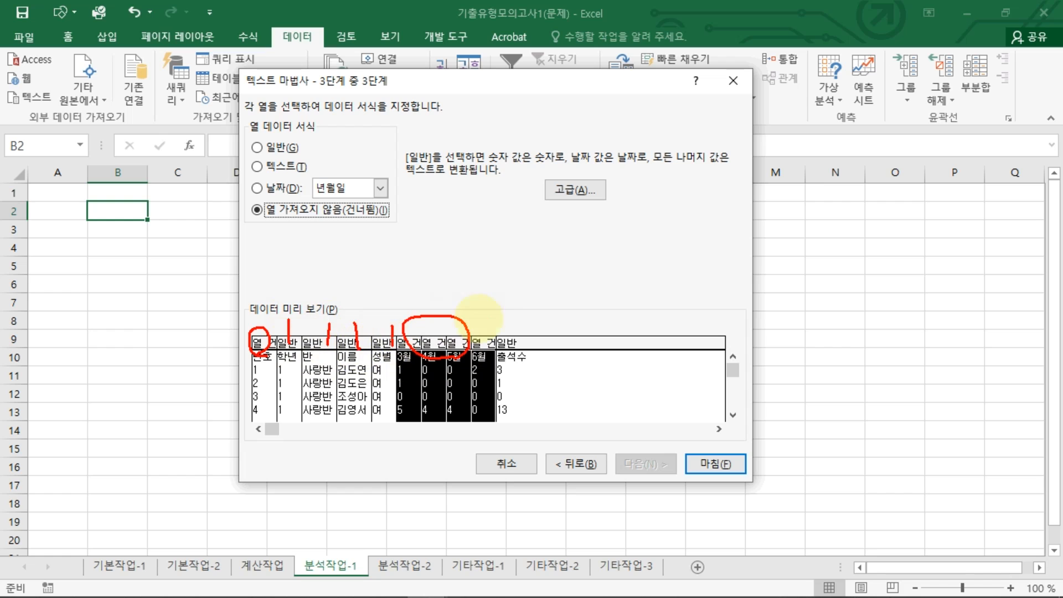
key(Escape)
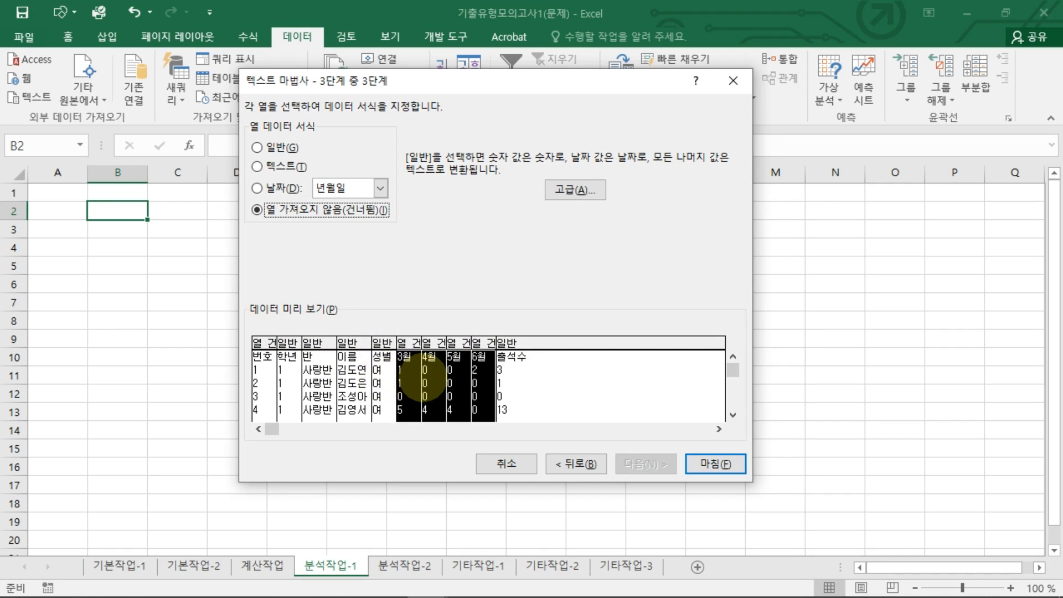
Try the skip format on the 출석수 column and restore the column to the 일반 (General) format
click(432, 368)
click(518, 368)
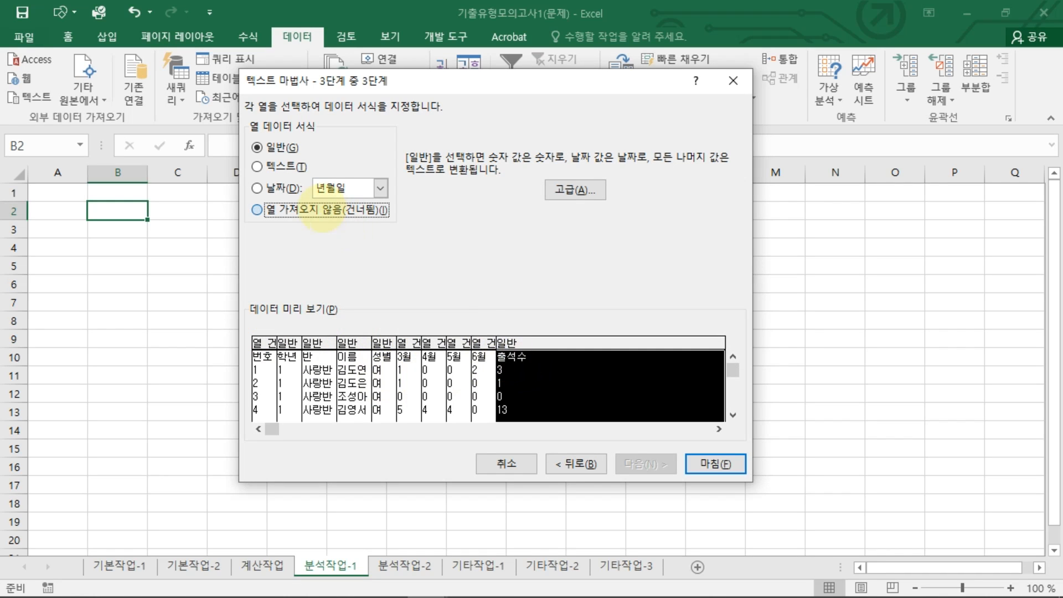
click(321, 212)
drag(486, 346, 505, 357)
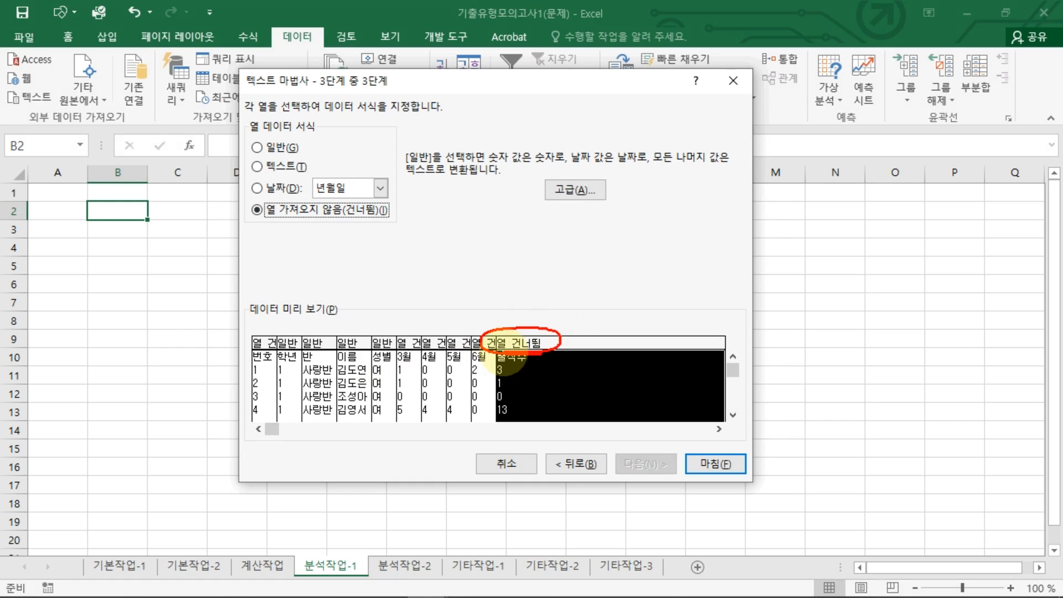
key(Escape)
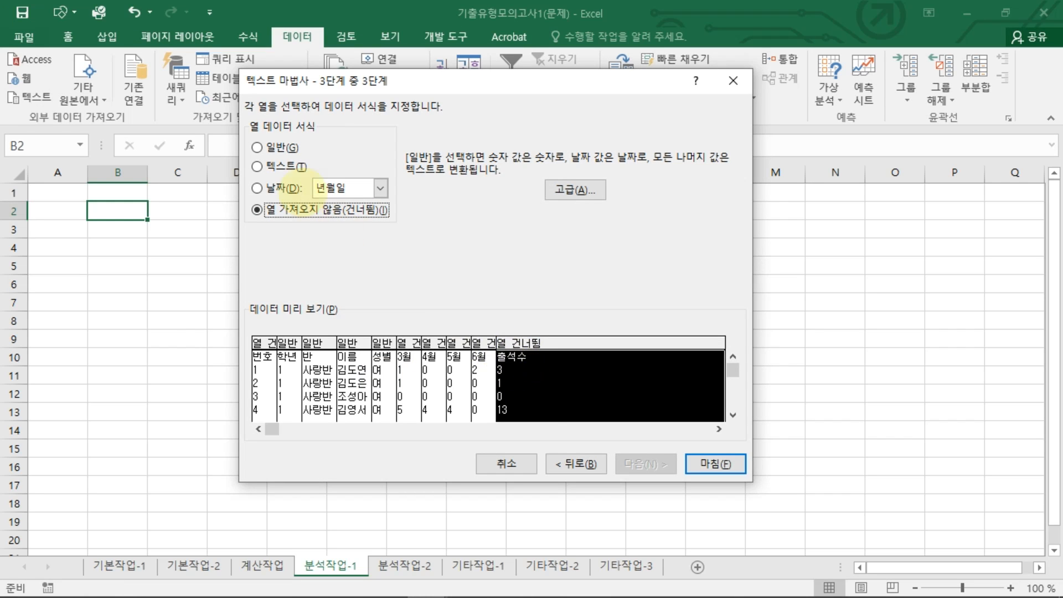
click(257, 147)
drag(522, 350, 499, 356)
drag(313, 354, 304, 355)
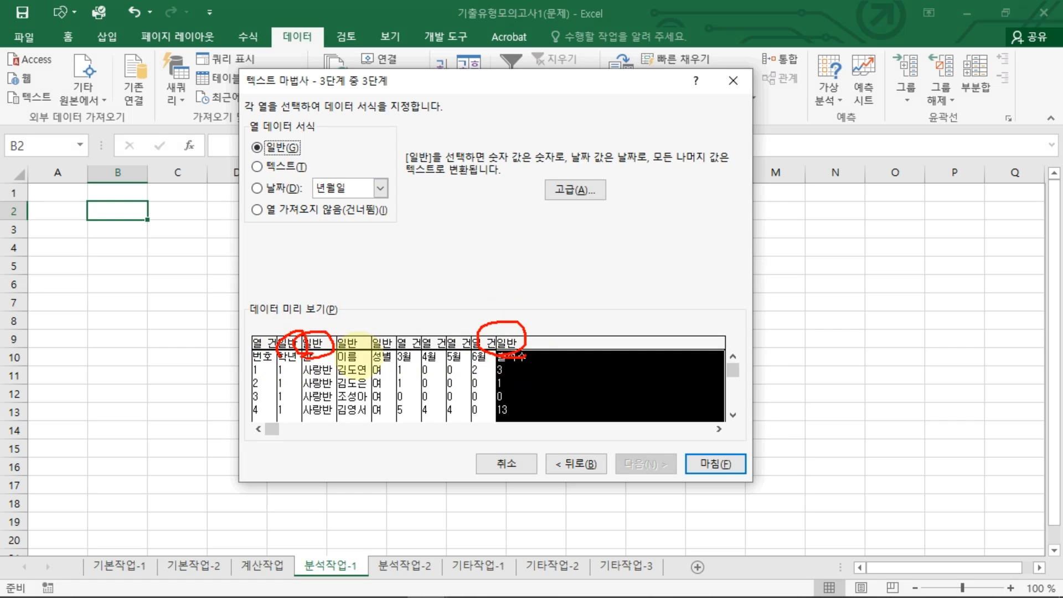
key(Escape)
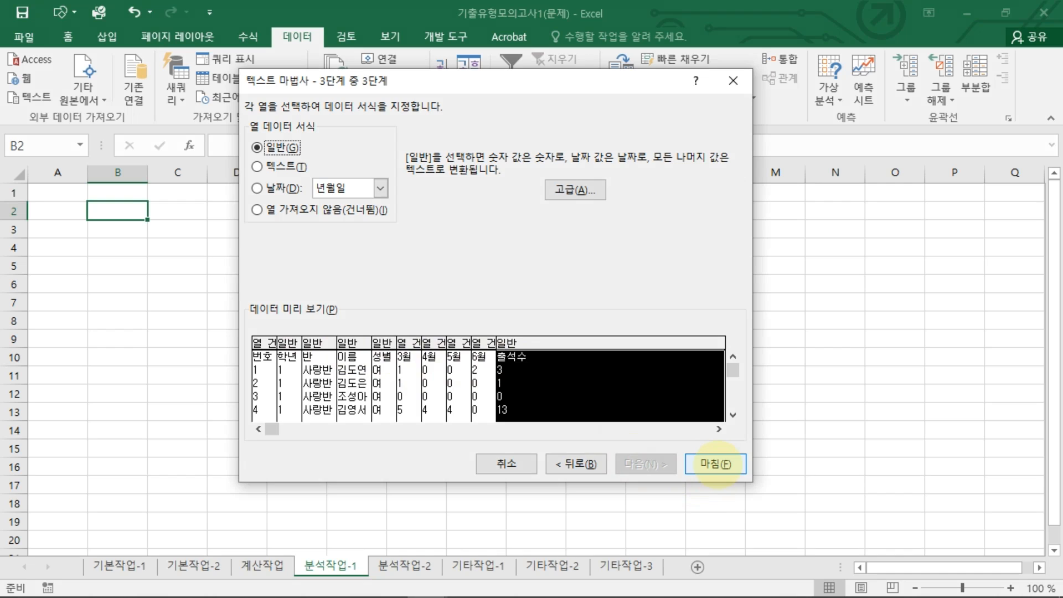
Finish the text import, adding the data to the data model and placing it as a pivot table report at cell B2
click(715, 464)
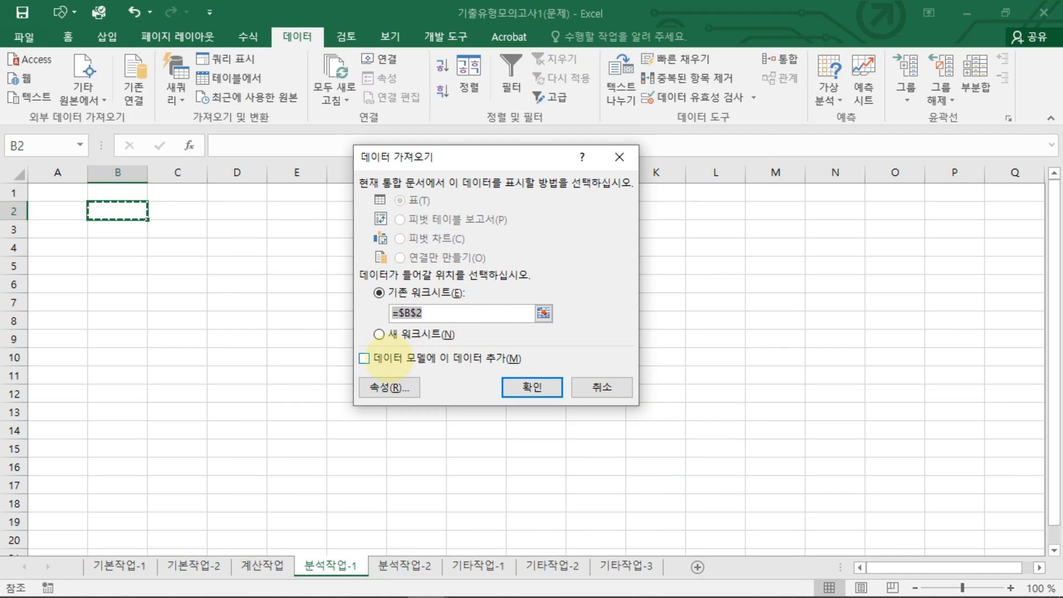
click(387, 358)
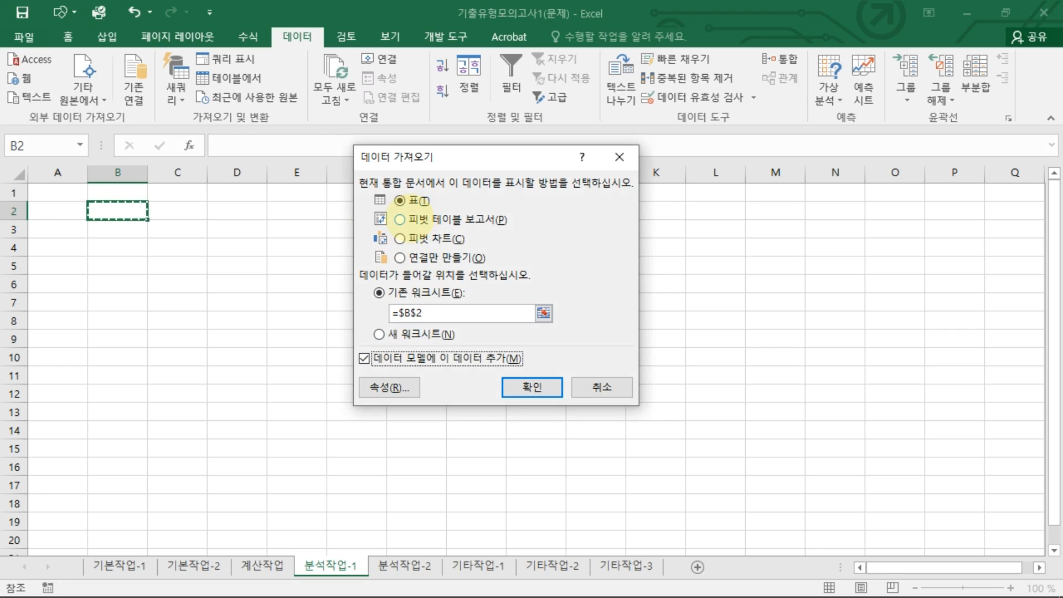
click(408, 221)
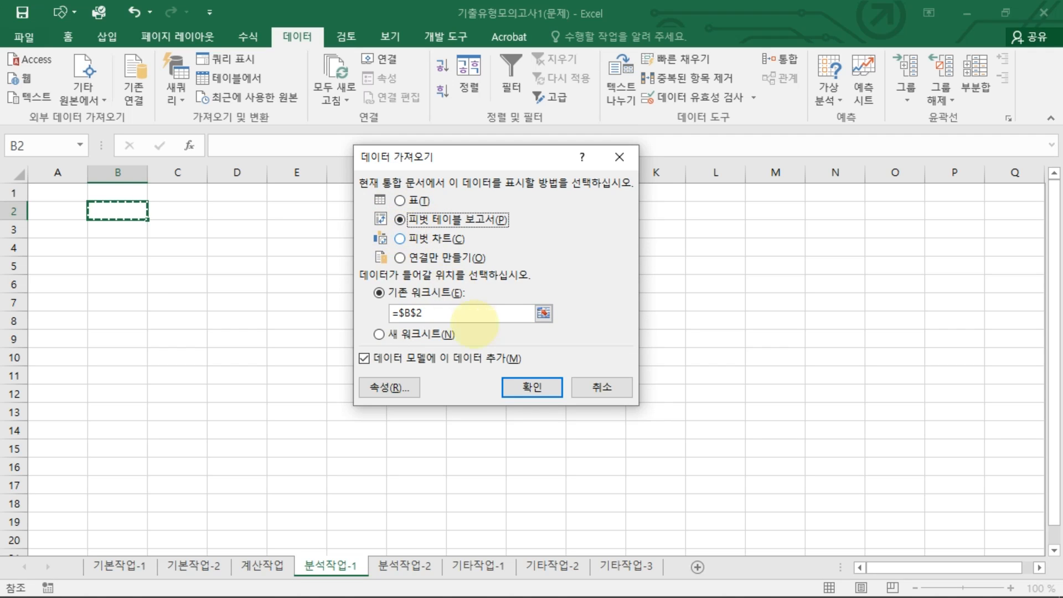
click(531, 386)
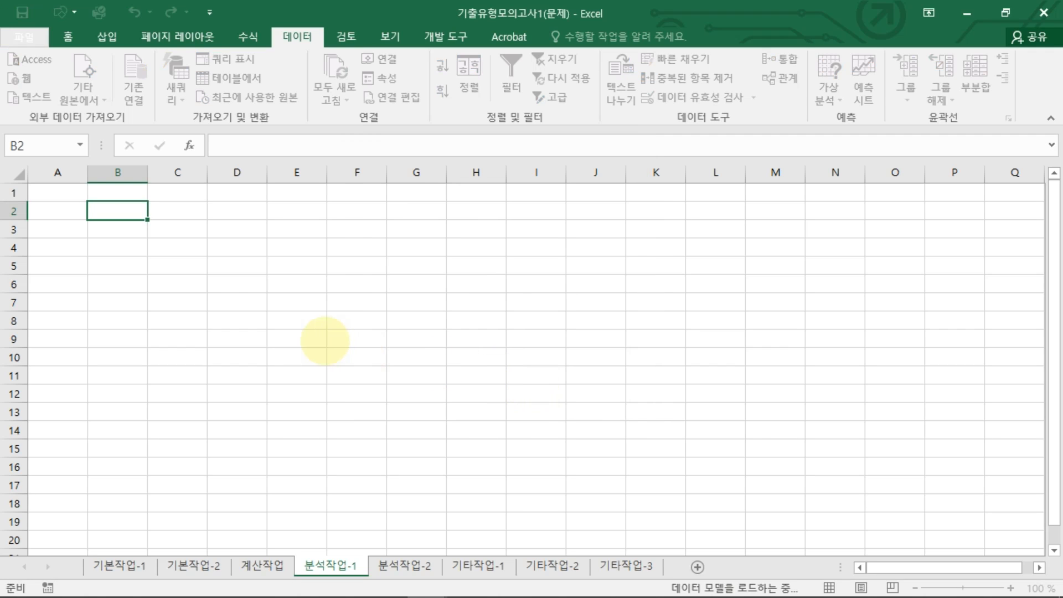
click(255, 287)
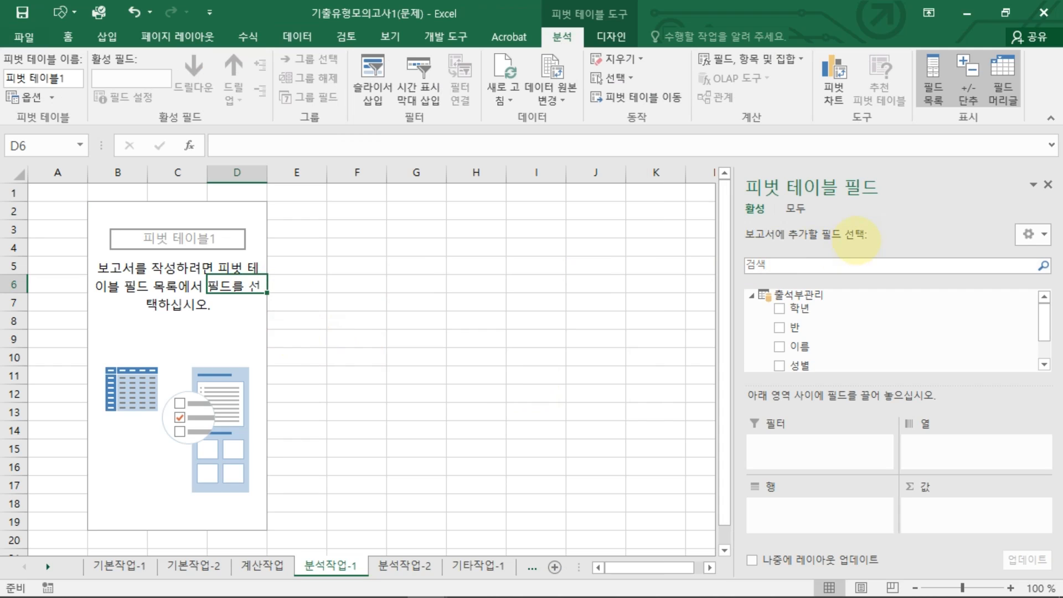
Place the 학년 and 반 fields in the pivot table's rows and the 성별 field in its columns
key(alt+Tab)
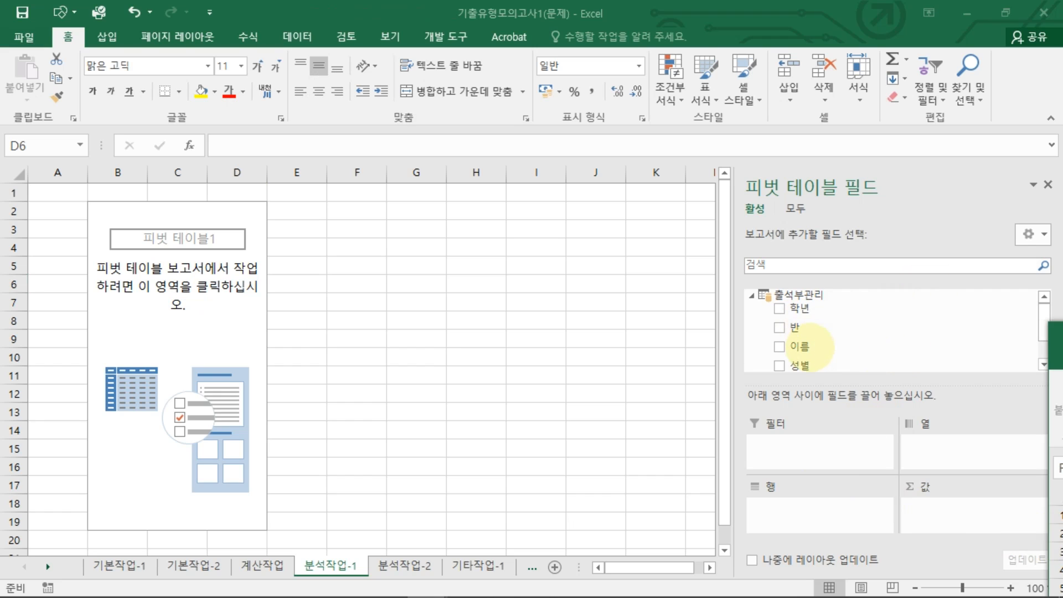
click(811, 313)
drag(810, 313, 753, 529)
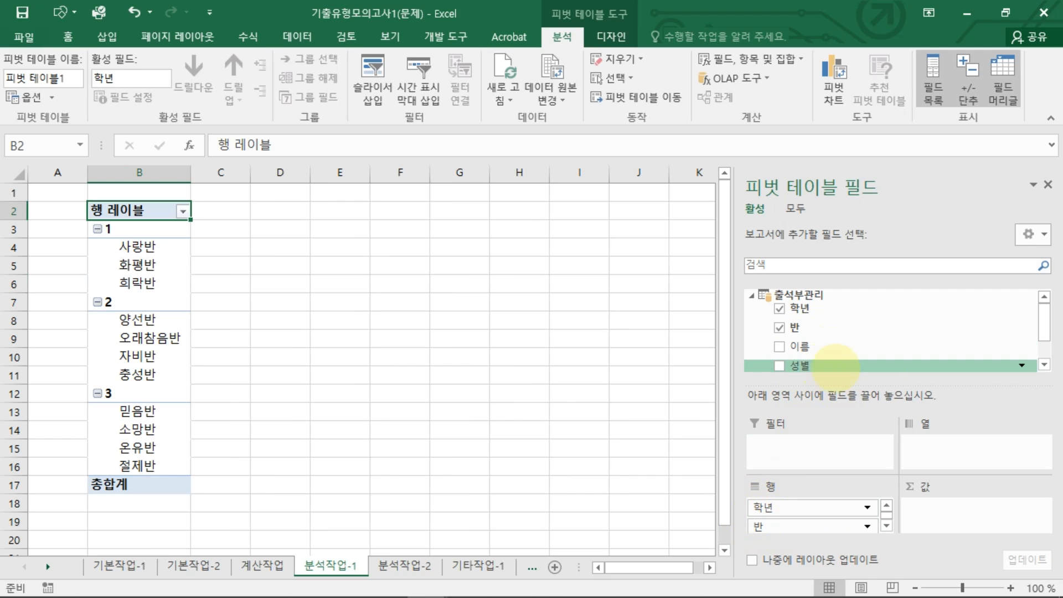
drag(800, 365, 919, 440)
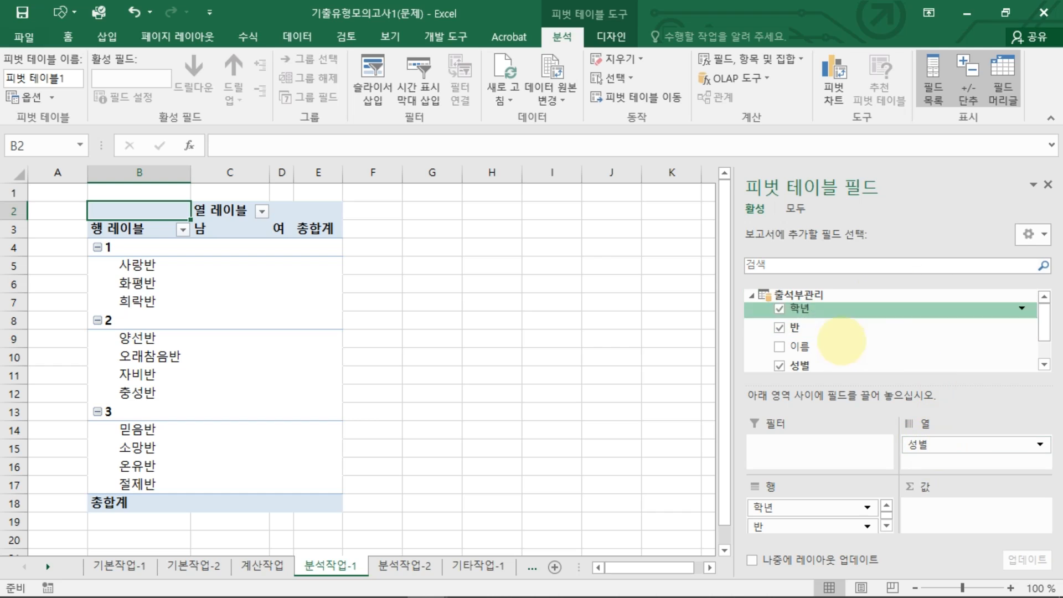
Add the 출석수 and 이름 fields to the pivot table's values, with 출석수 above 이름
scroll(1037, 351, down, 2)
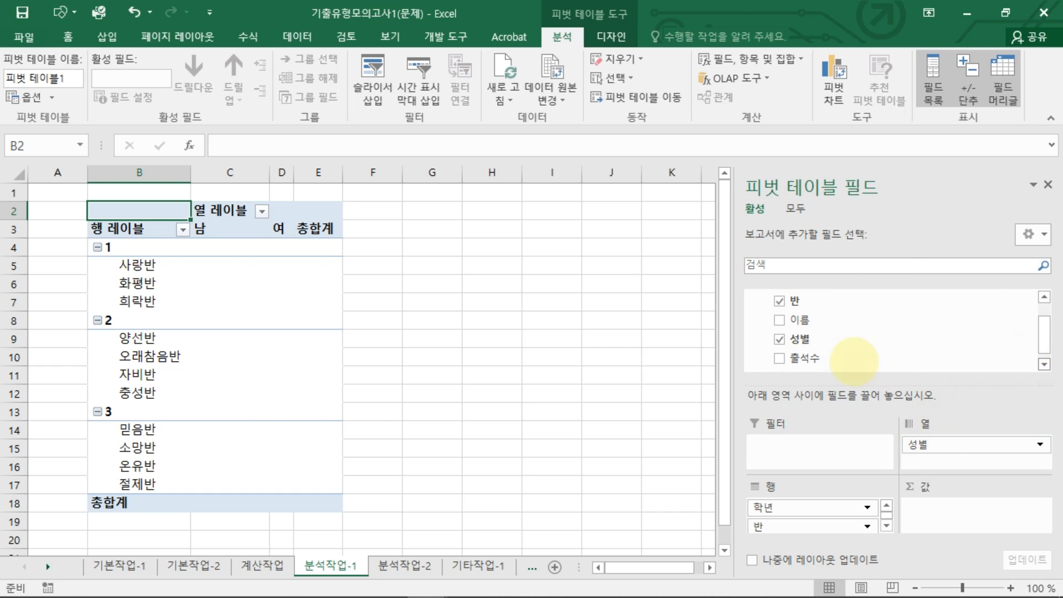
drag(940, 429, 935, 509)
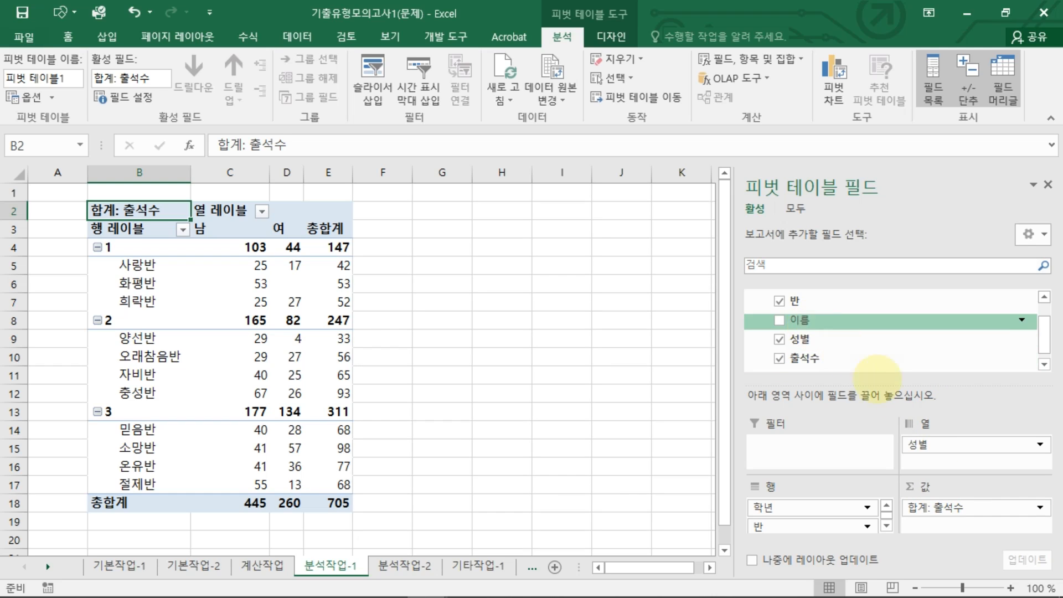
drag(946, 530, 947, 528)
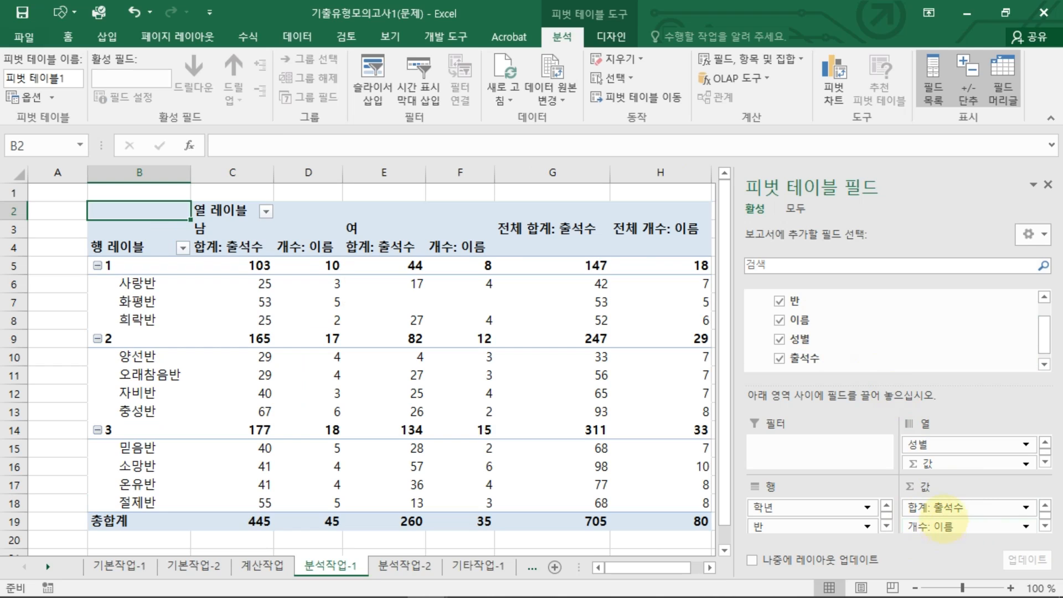
mouse_move(950, 473)
mouse_down()
mouse_move(897, 414)
mouse_move(944, 462)
mouse_up()
mouse_move(808, 547)
mouse_down()
mouse_move(736, 509)
mouse_move(781, 545)
mouse_up()
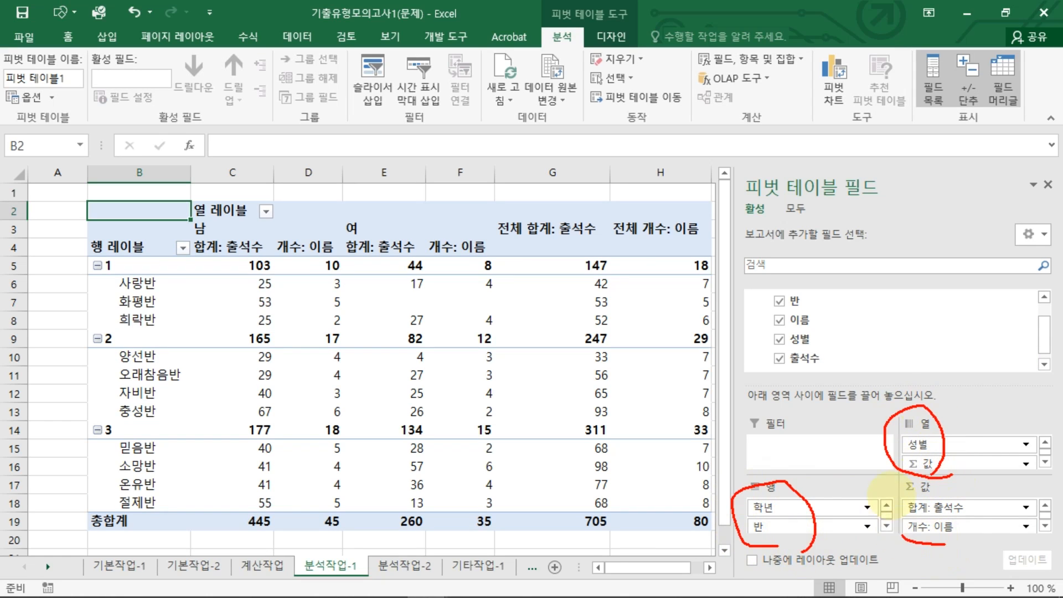
drag(885, 498, 967, 534)
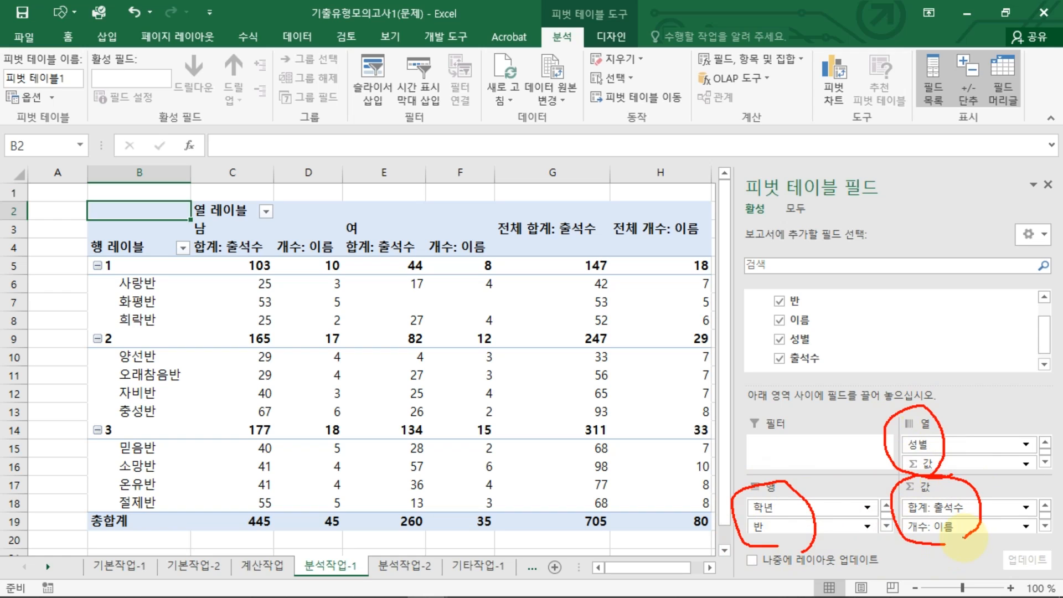
mouse_move(828, 335)
mouse_down()
mouse_move(797, 462)
mouse_move(816, 468)
mouse_move(858, 387)
mouse_move(873, 399)
mouse_move(858, 465)
mouse_move(877, 506)
mouse_up()
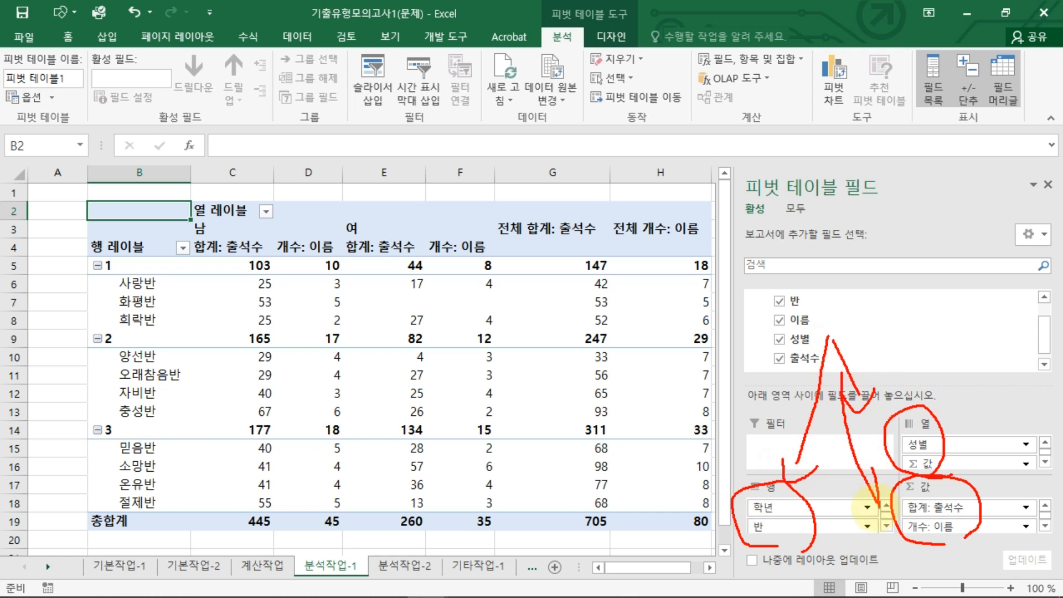
key(Escape)
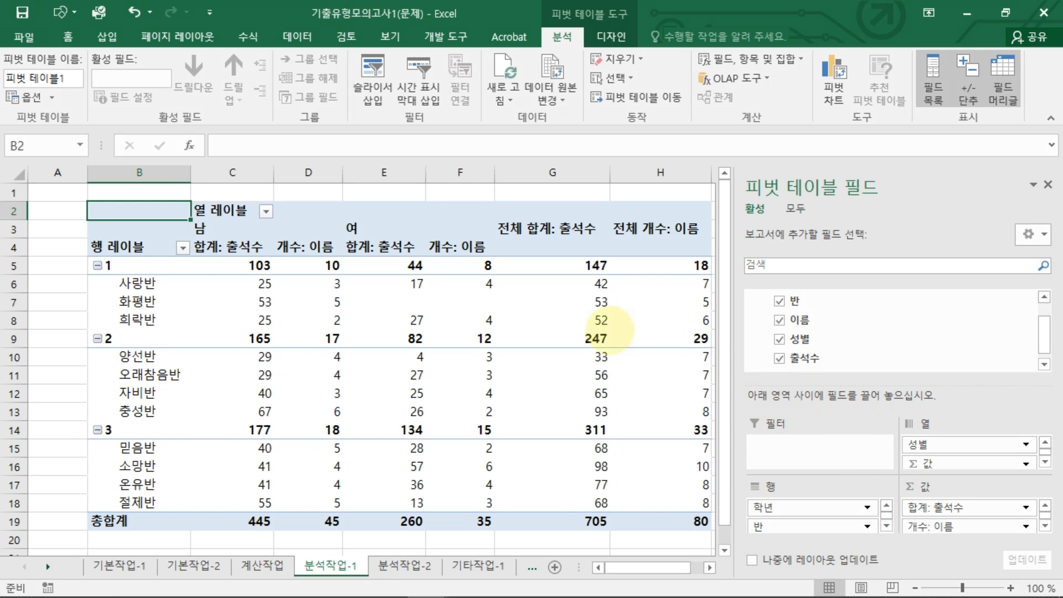
click(593, 339)
click(460, 265)
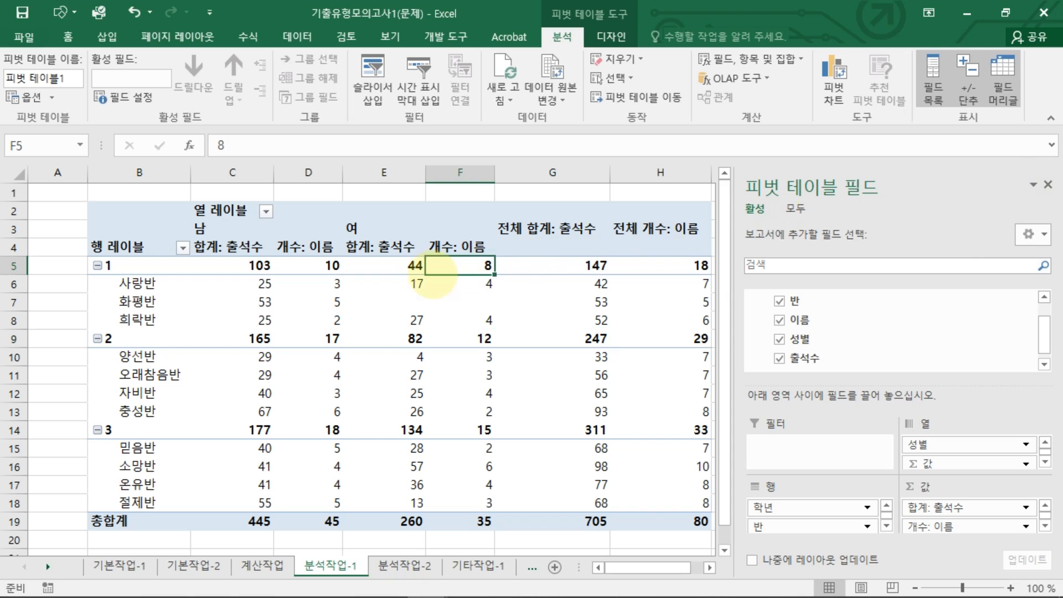
click(243, 283)
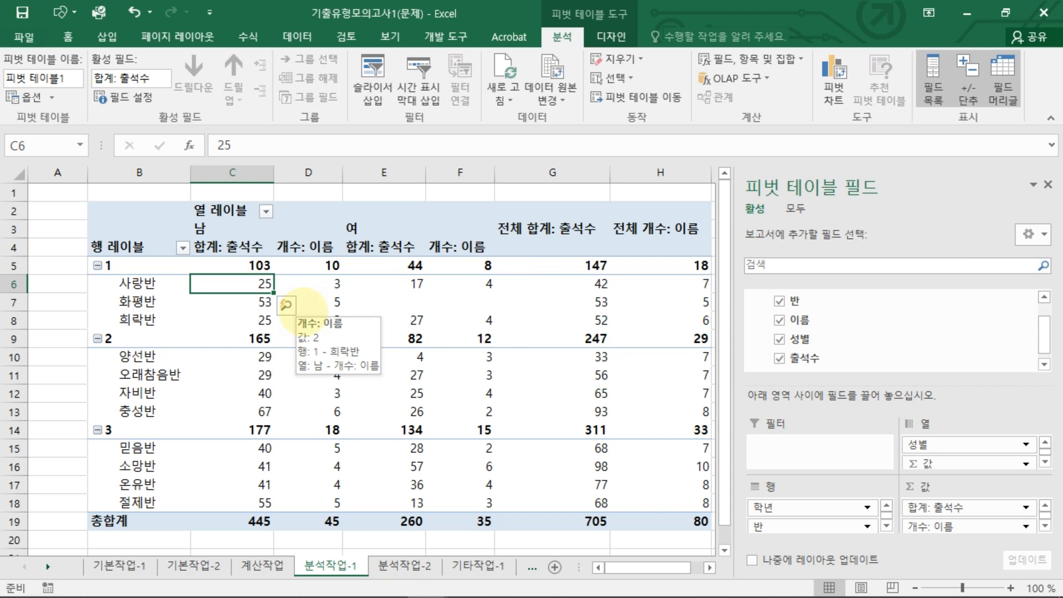
click(383, 302)
Change the pivot table's report layout to outline form (개요 형식)
click(611, 37)
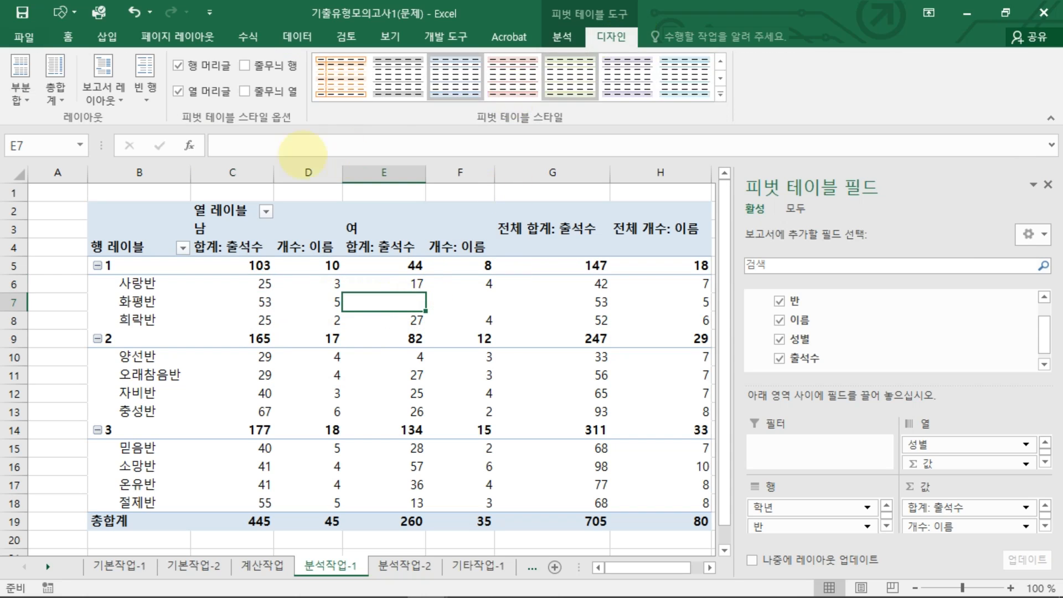
click(116, 94)
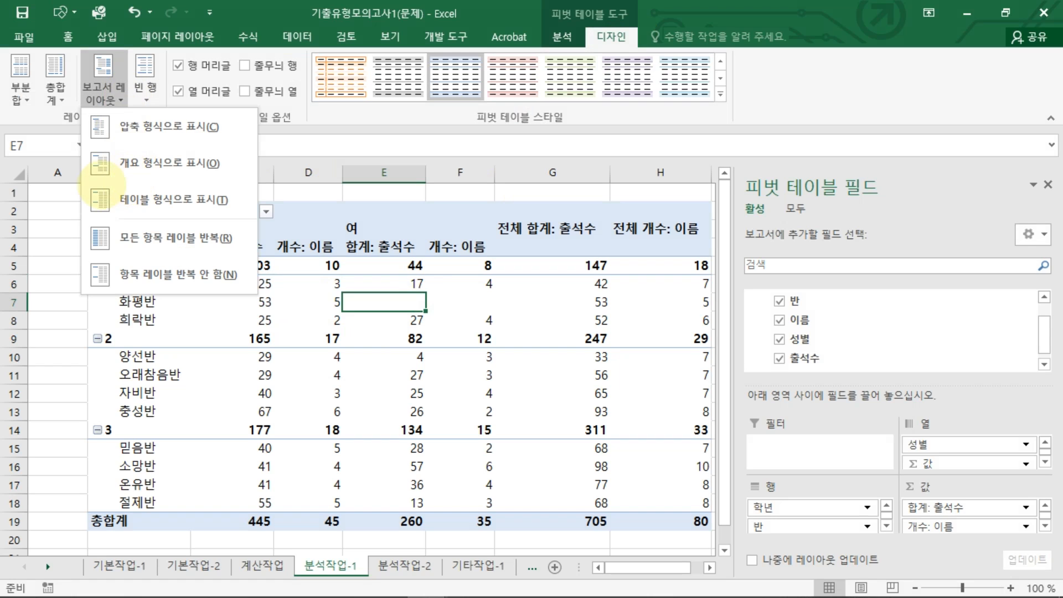
drag(83, 179, 214, 180)
drag(68, 217, 256, 216)
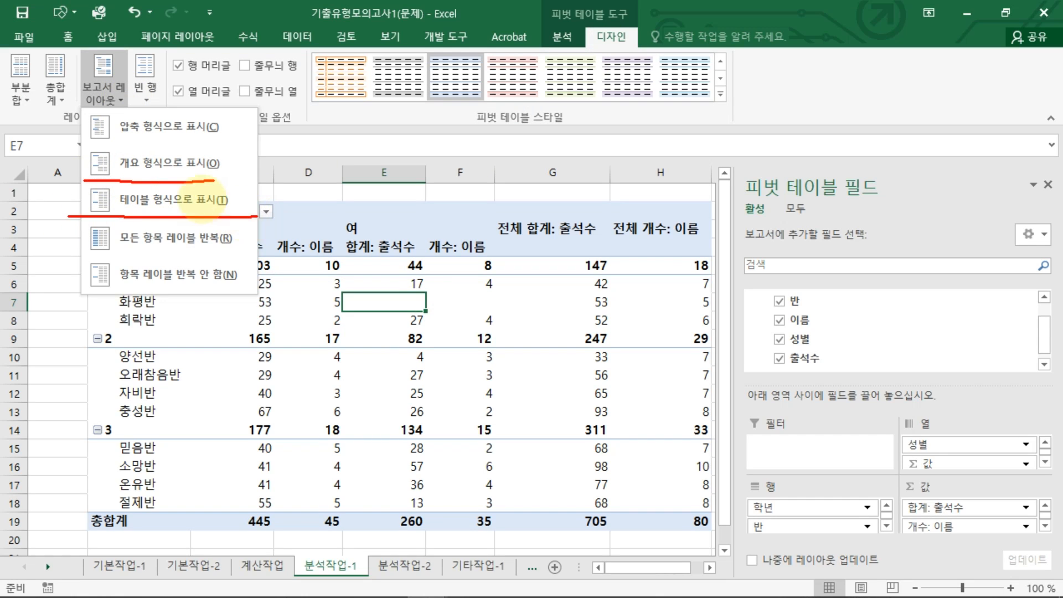
mouse_move(76, 184)
mouse_down()
mouse_move(226, 143)
mouse_move(177, 176)
mouse_up()
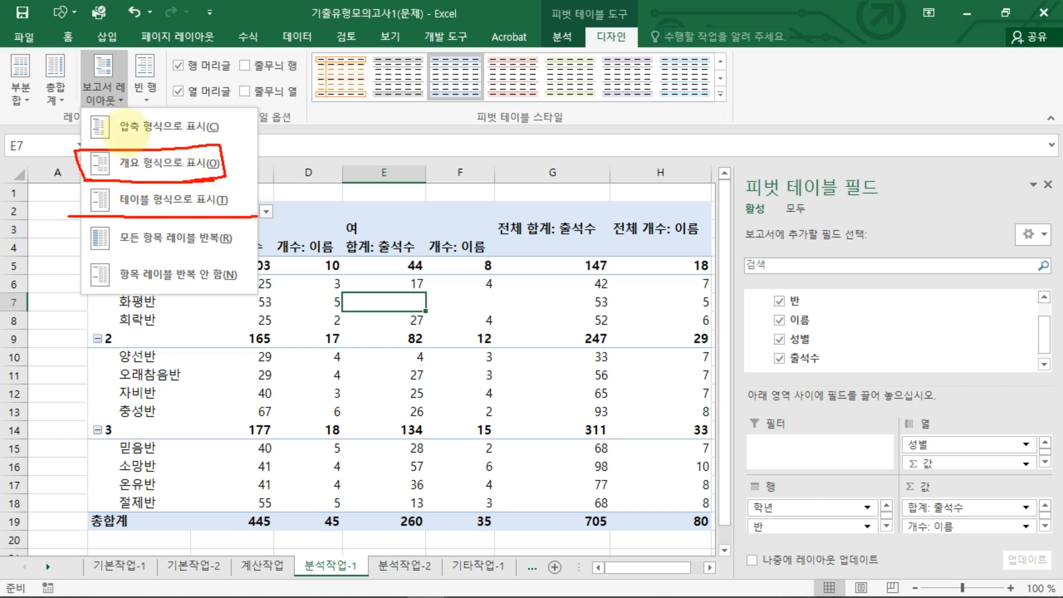
key(Escape)
click(155, 164)
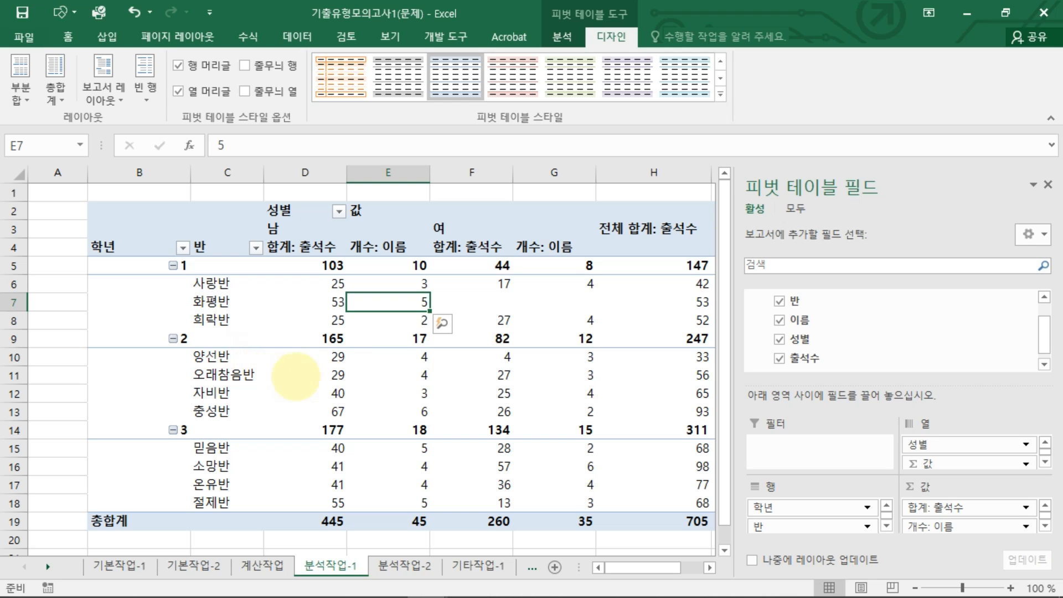
Change the summary calculation of the 출석수 value field to 평균 (average) in its value field settings
click(304, 250)
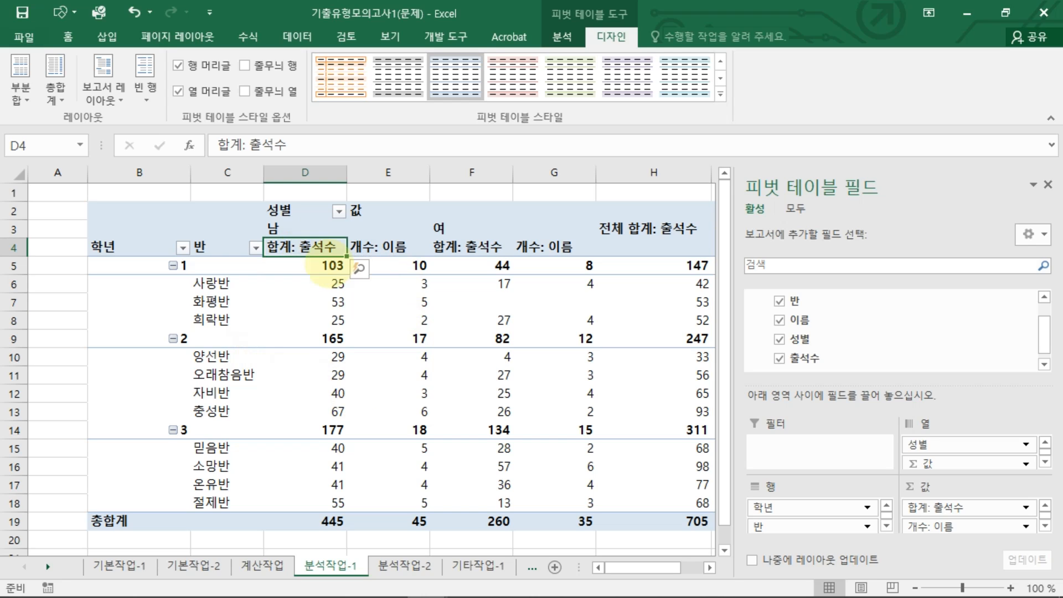
right_click(313, 247)
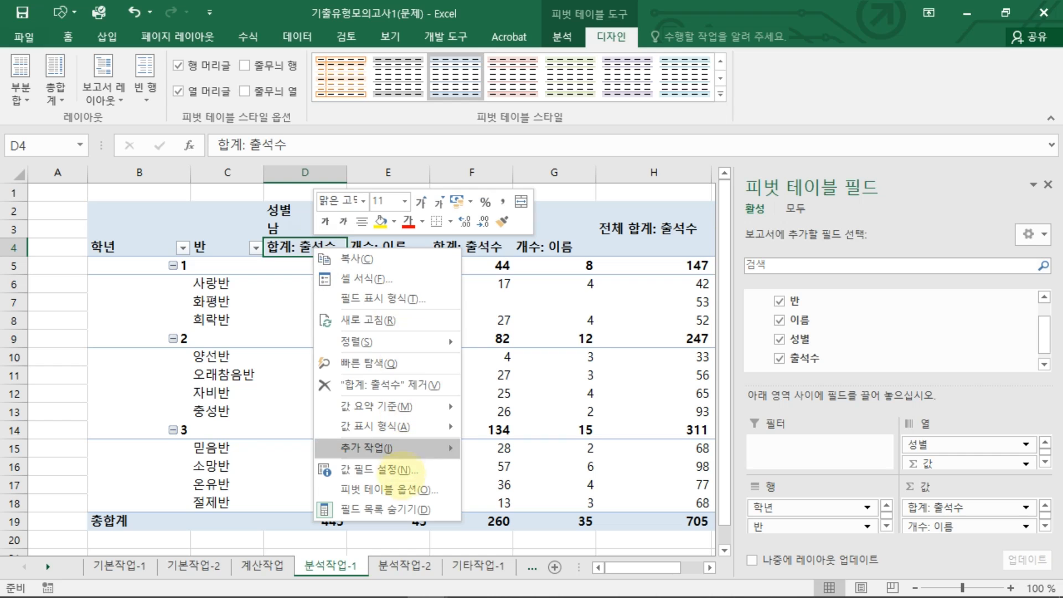
click(408, 466)
drag(404, 305, 461, 175)
click(332, 355)
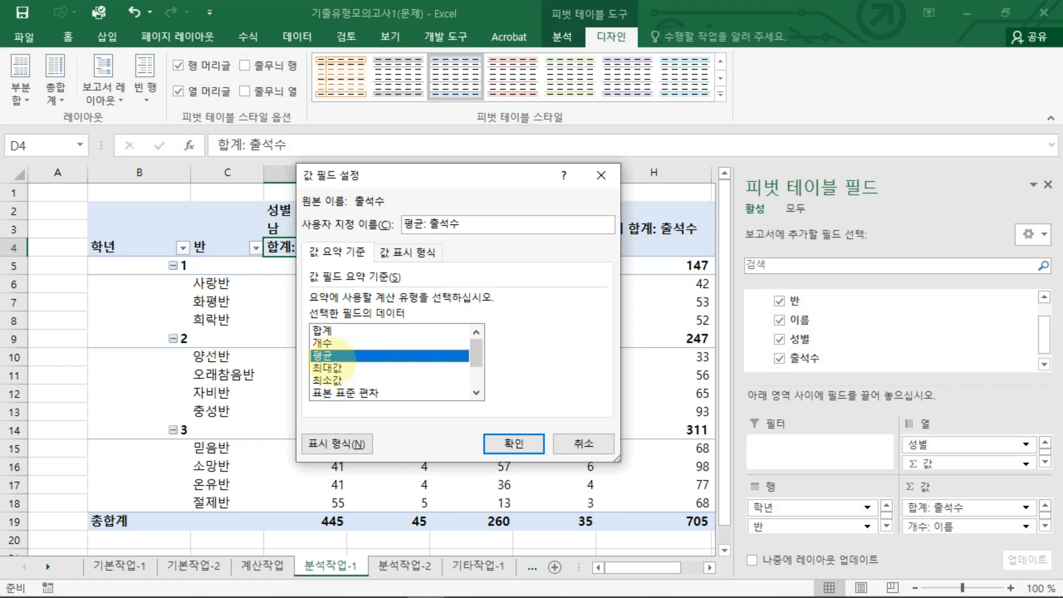
drag(332, 346, 339, 366)
drag(267, 241, 284, 265)
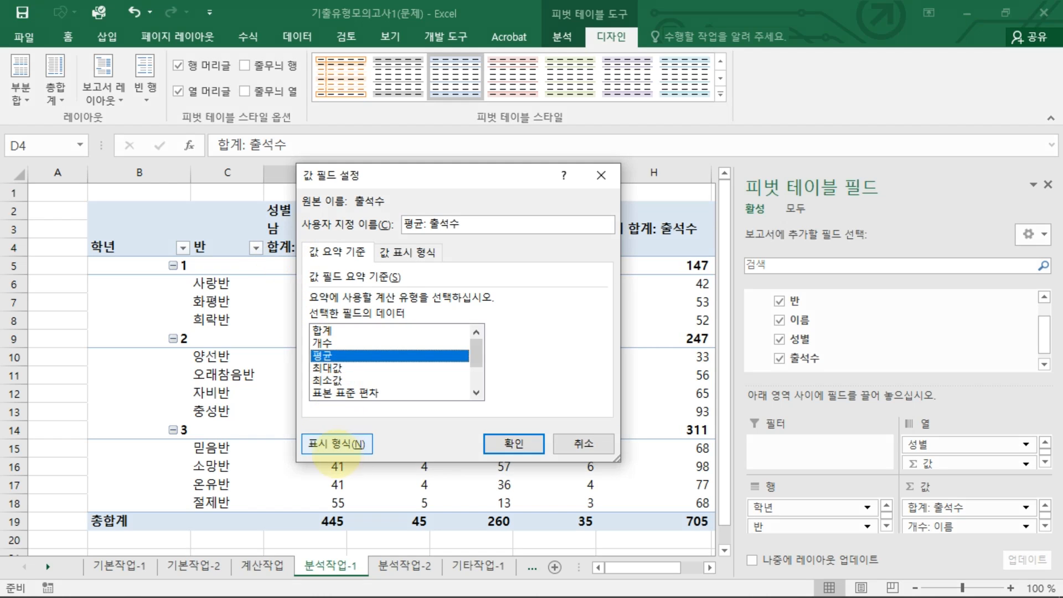
Apply the 숫자 (Number) format with 0 decimal places to the 출석수 average and confirm the value field settings
click(336, 443)
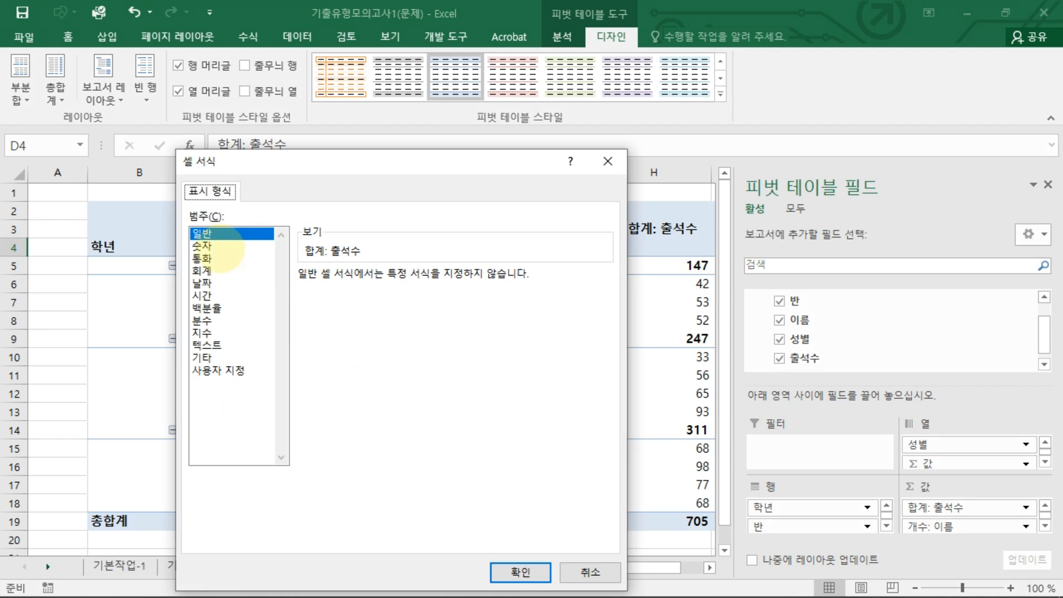
click(218, 245)
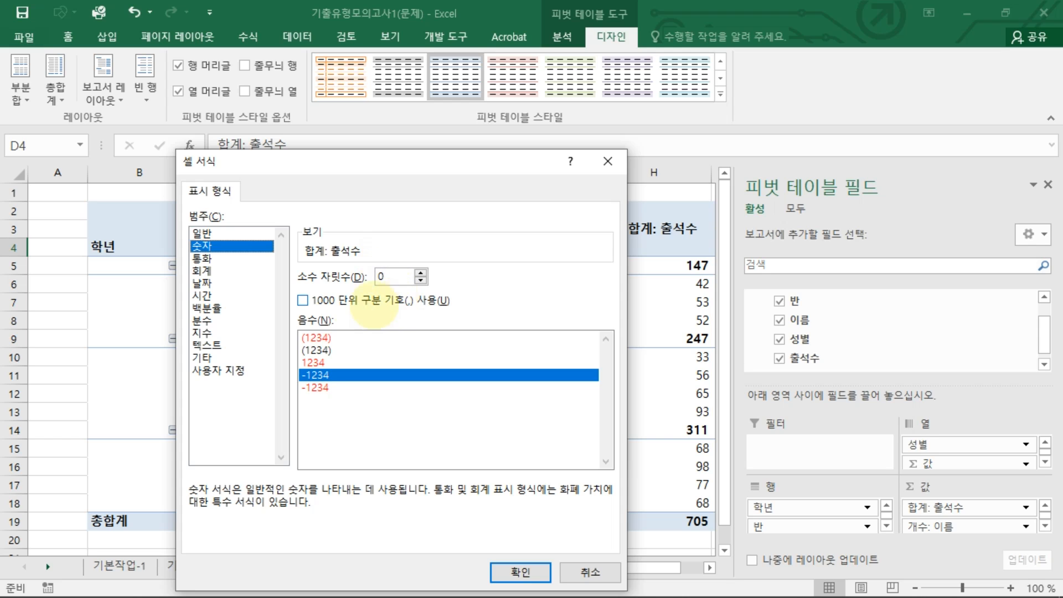
click(520, 571)
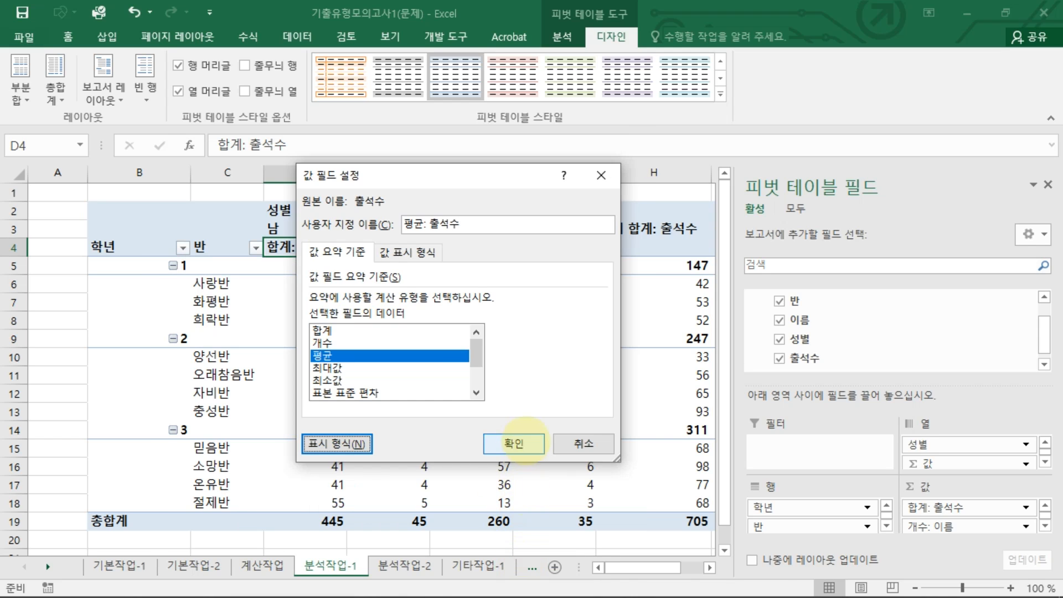
click(513, 443)
click(335, 265)
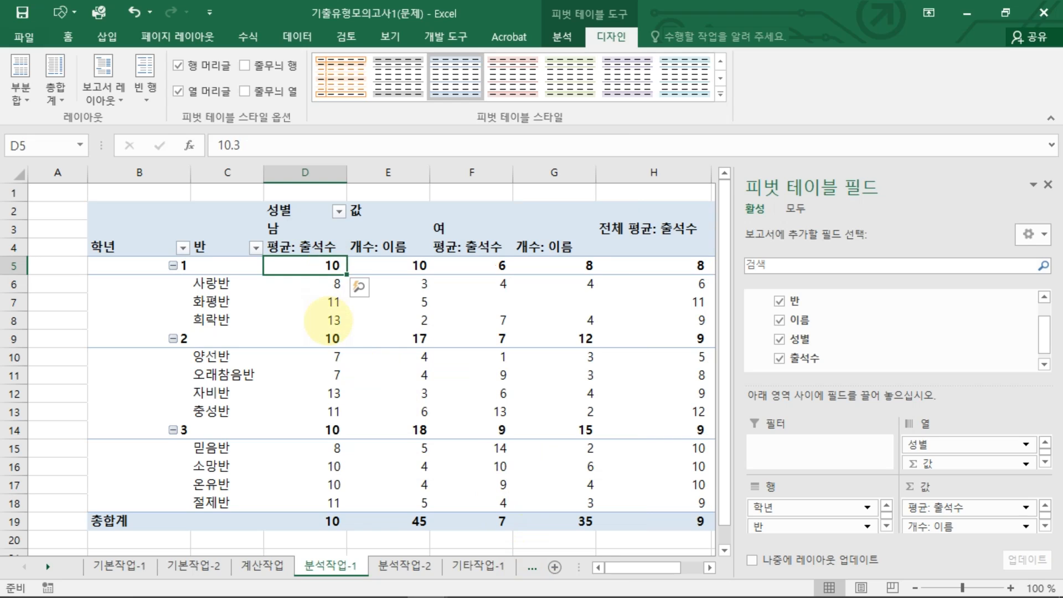
Rename the 개수: 이름 value field of the pivot table as 학생수 in its value field settings
mouse_move(327, 321)
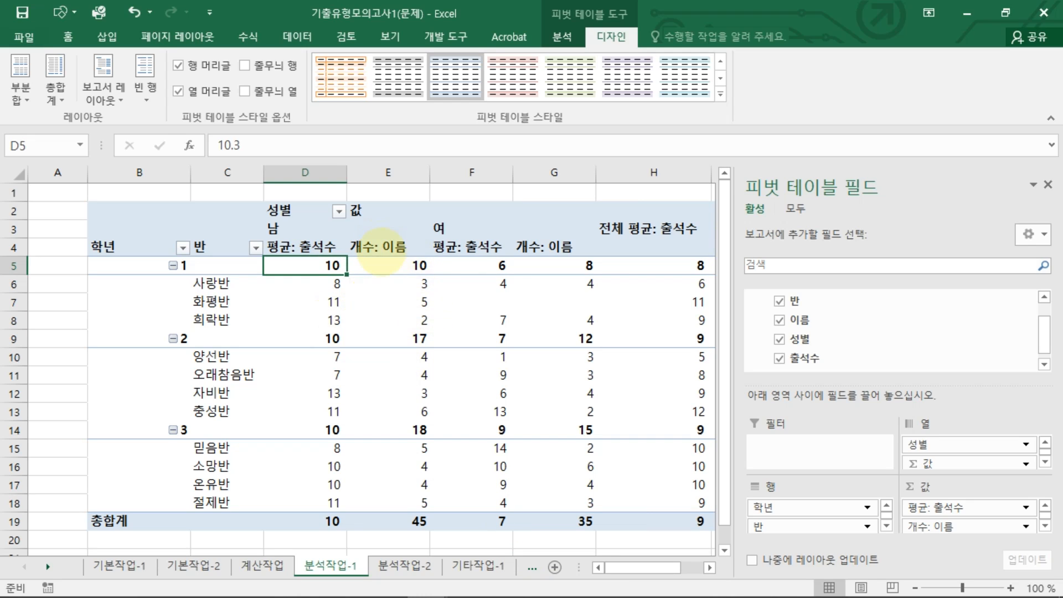
click(381, 249)
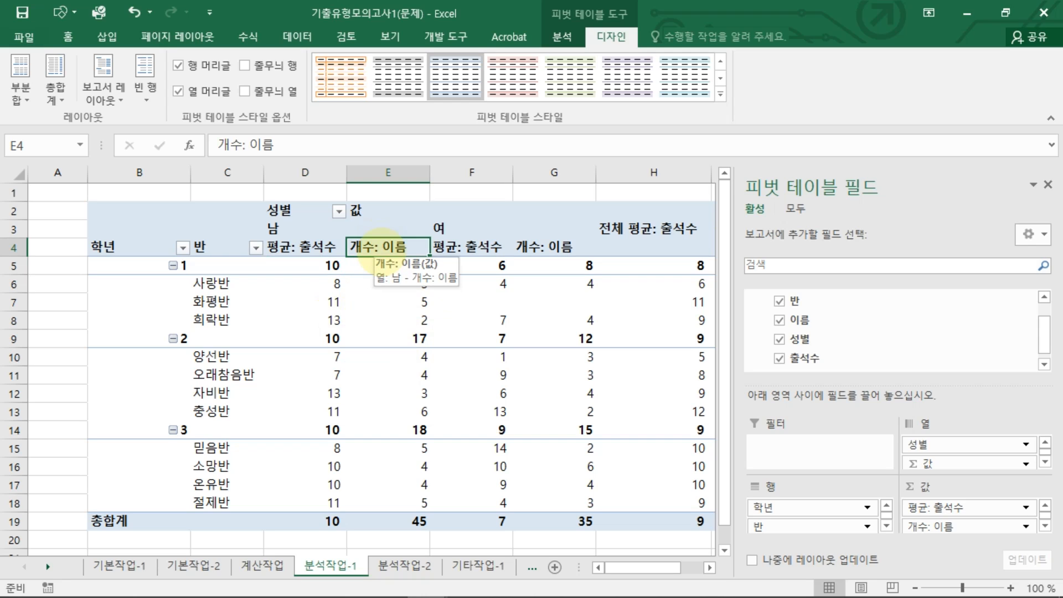
double_click(382, 246)
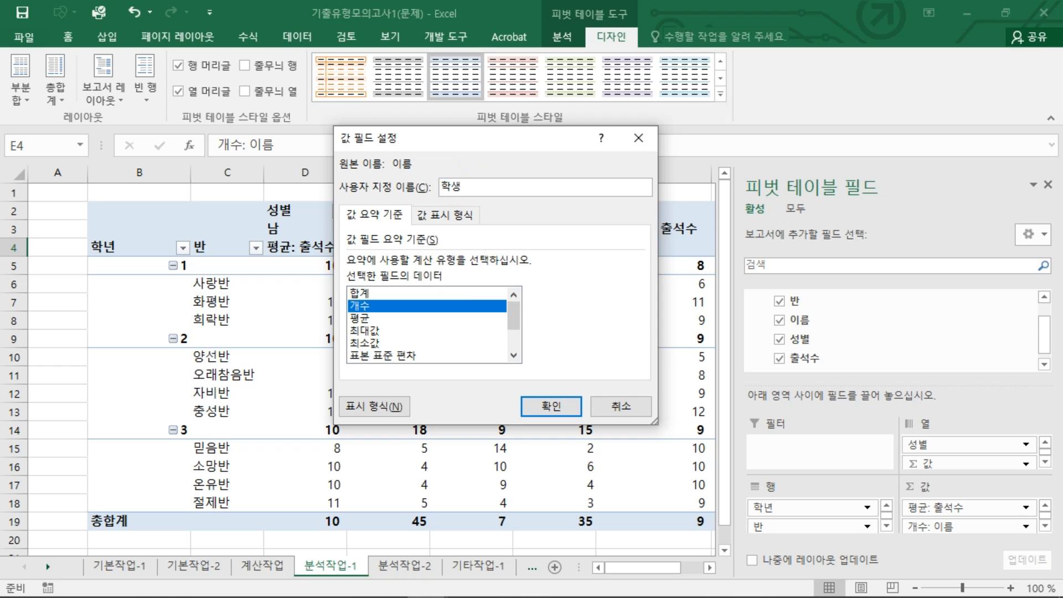
text(학생수)
click(550, 405)
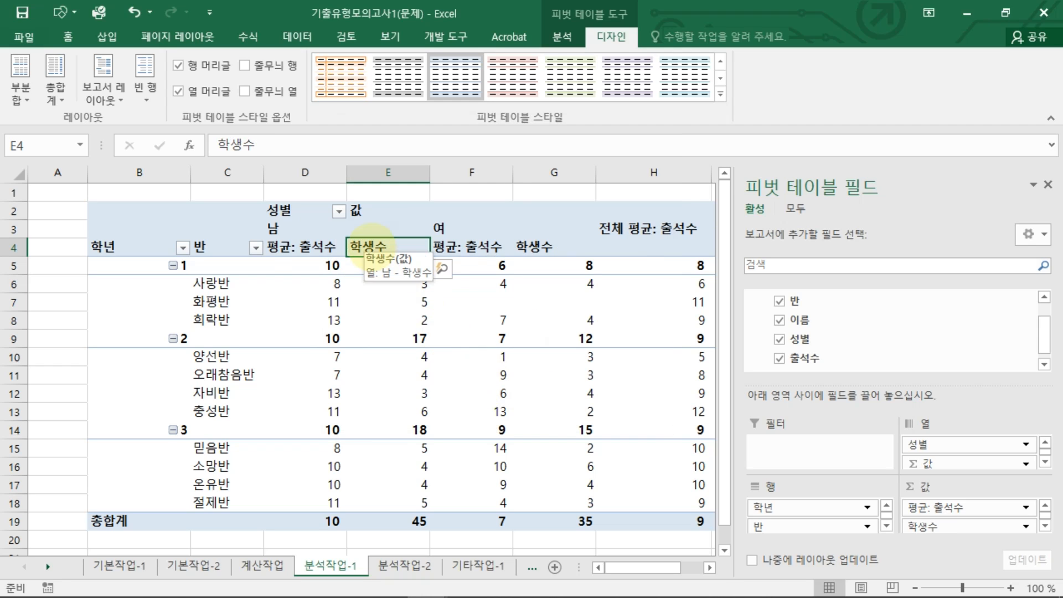
Show all of the pivot table's subtotals at the bottom of each group (그룹 하단에 모든 부분합 표시)
click(413, 319)
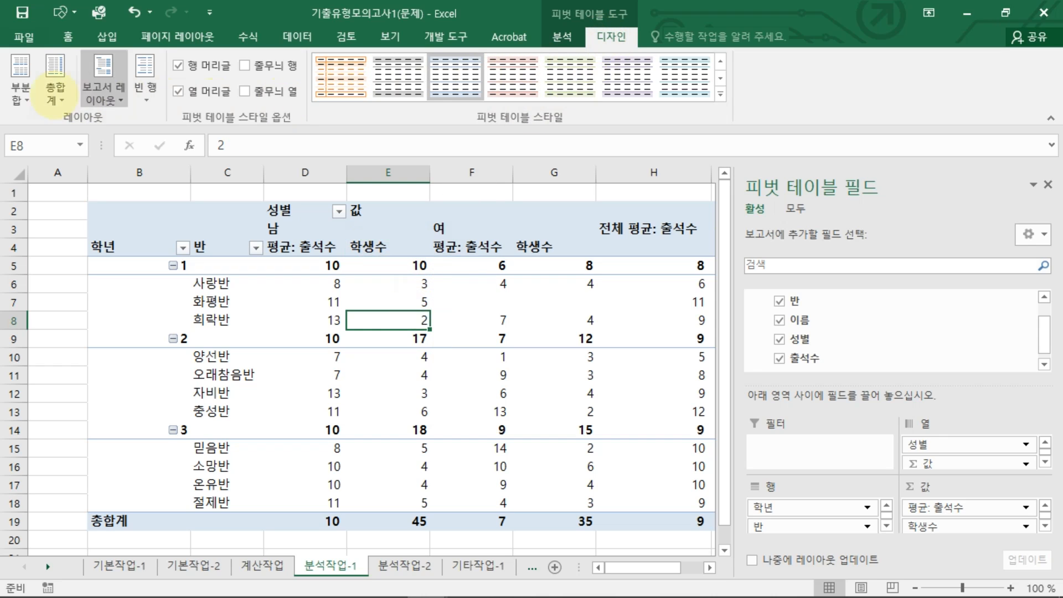
click(21, 93)
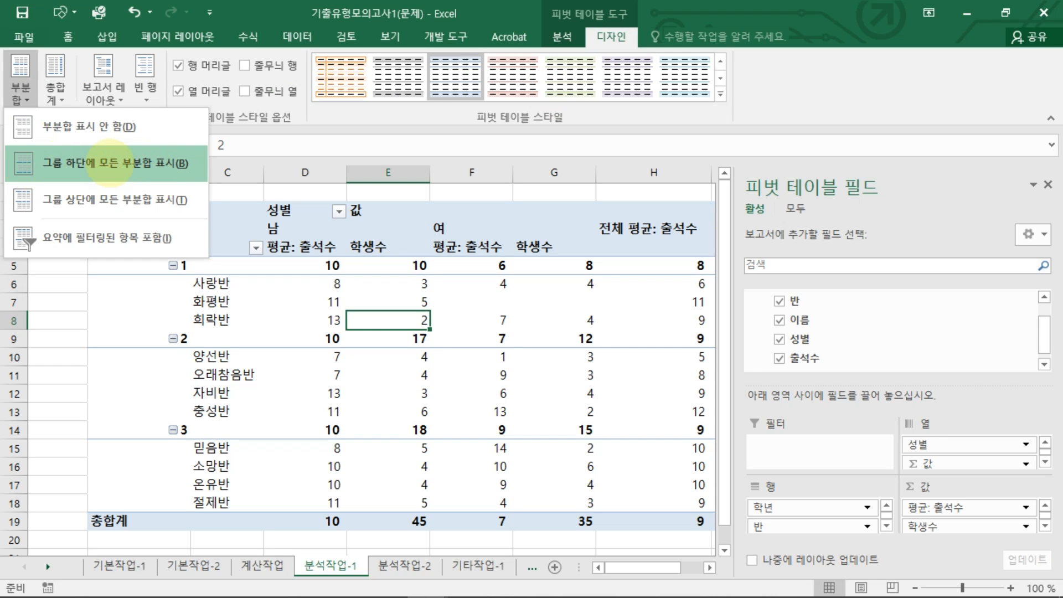
click(113, 163)
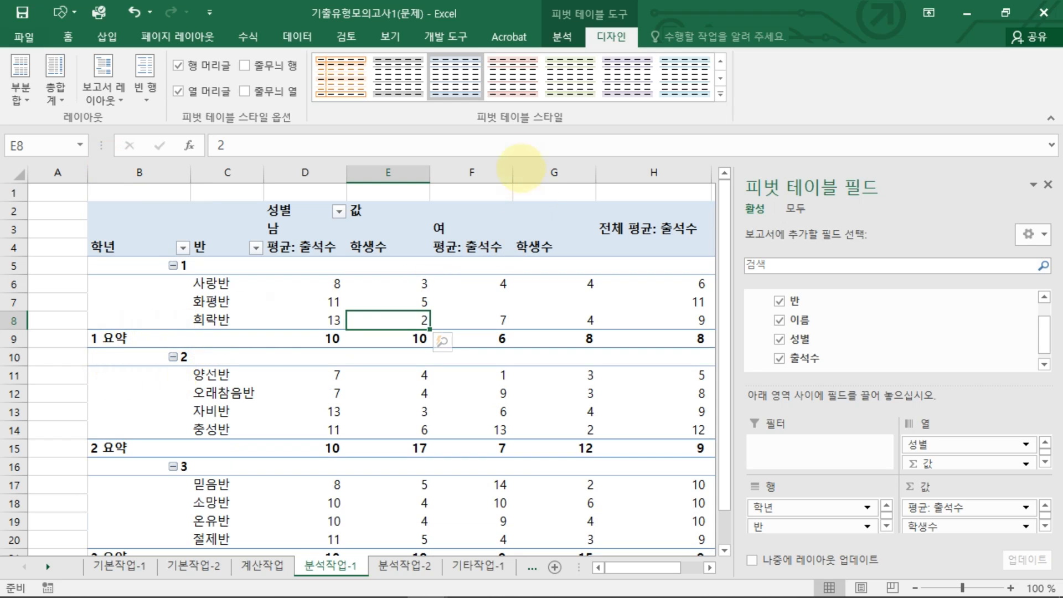
Apply the 피벗 스타일 밝게 9 style to the pivot table
click(720, 94)
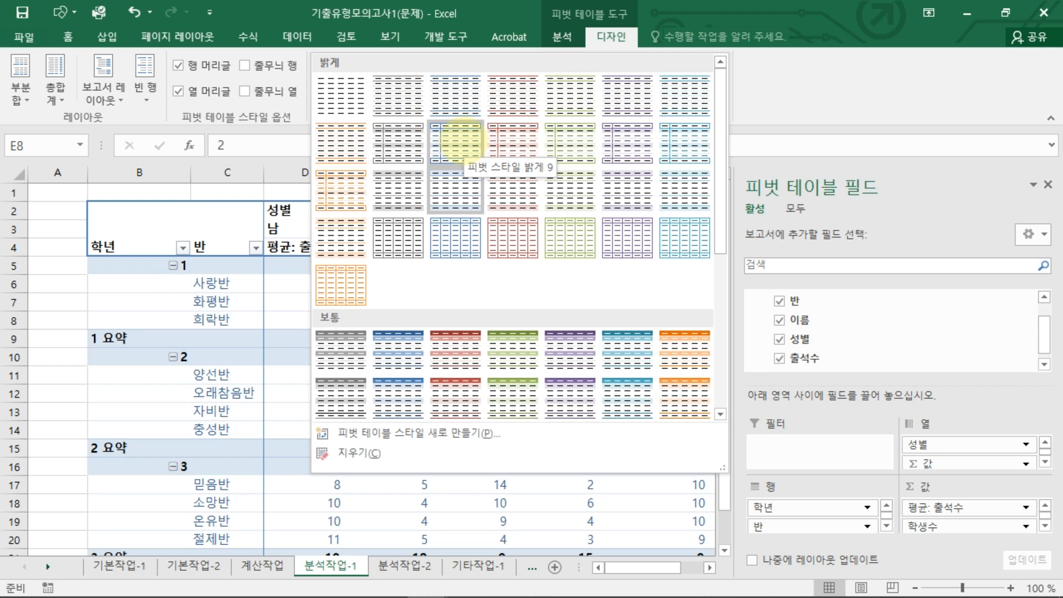
click(455, 143)
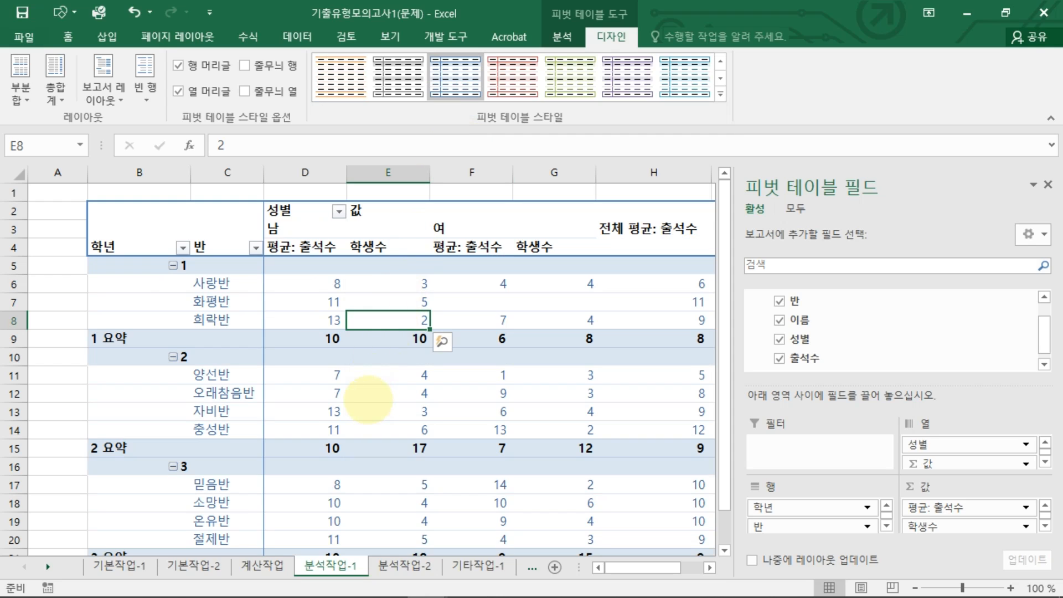
click(382, 394)
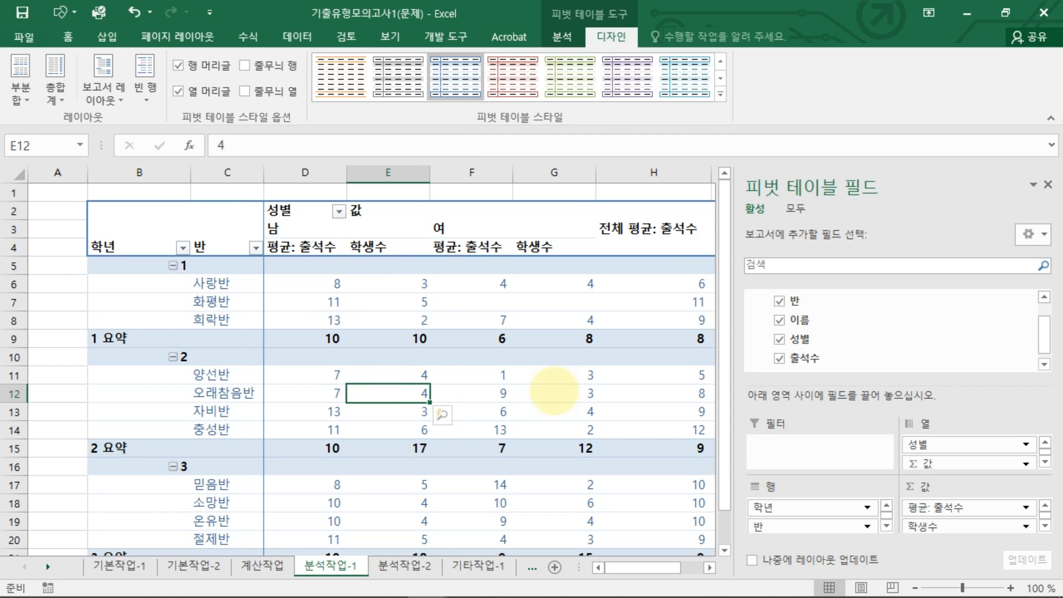
Review the whole pivot table, including its 평균: 출석수 and 학생수 headers, group subtotals and grand total columns
mouse_move(381, 439)
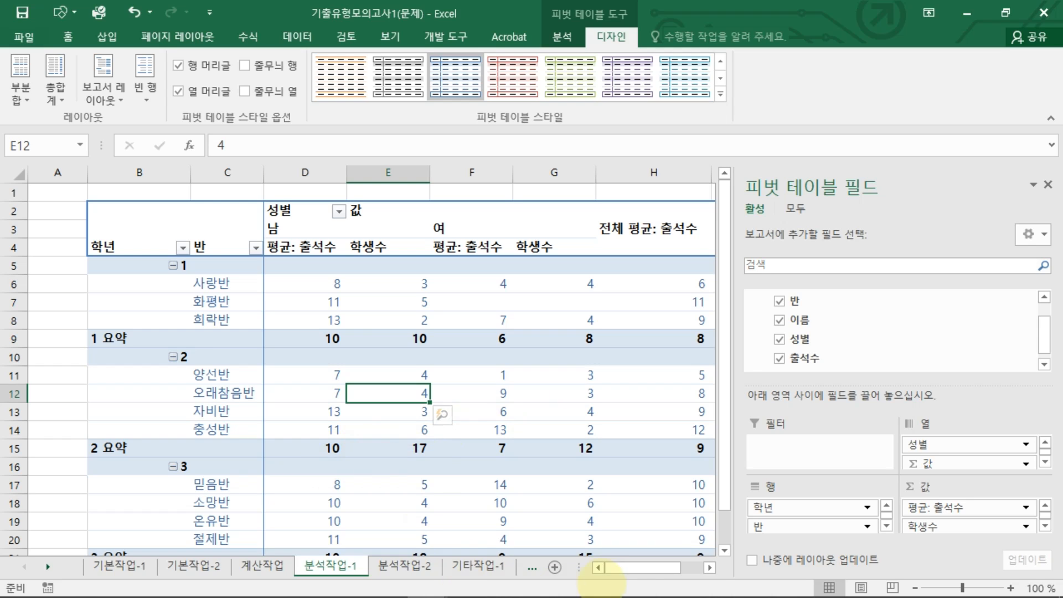
ctrl+scroll(597, 419, down, 1)
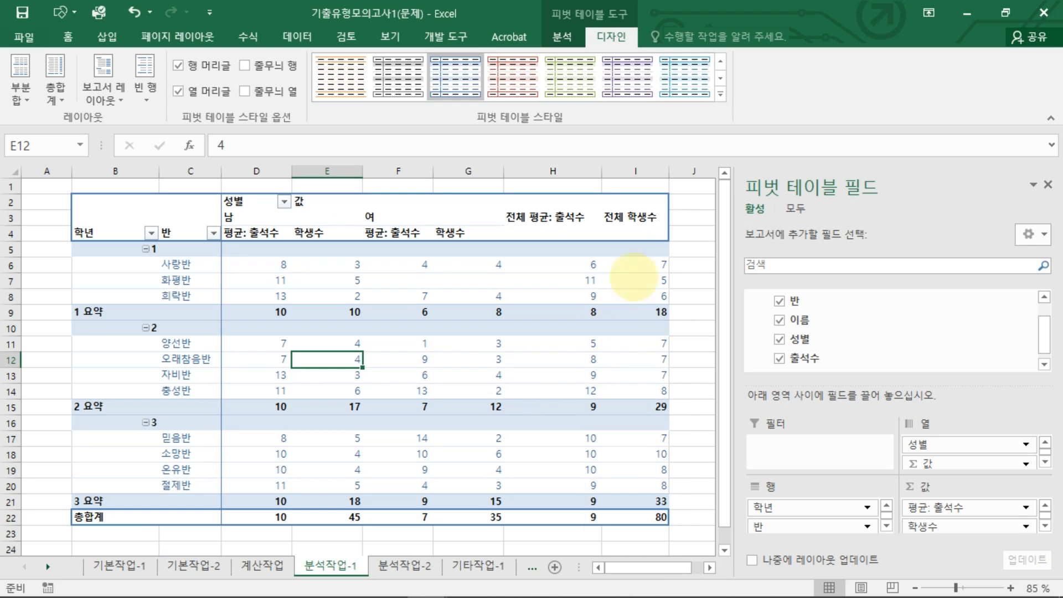
click(645, 375)
click(622, 425)
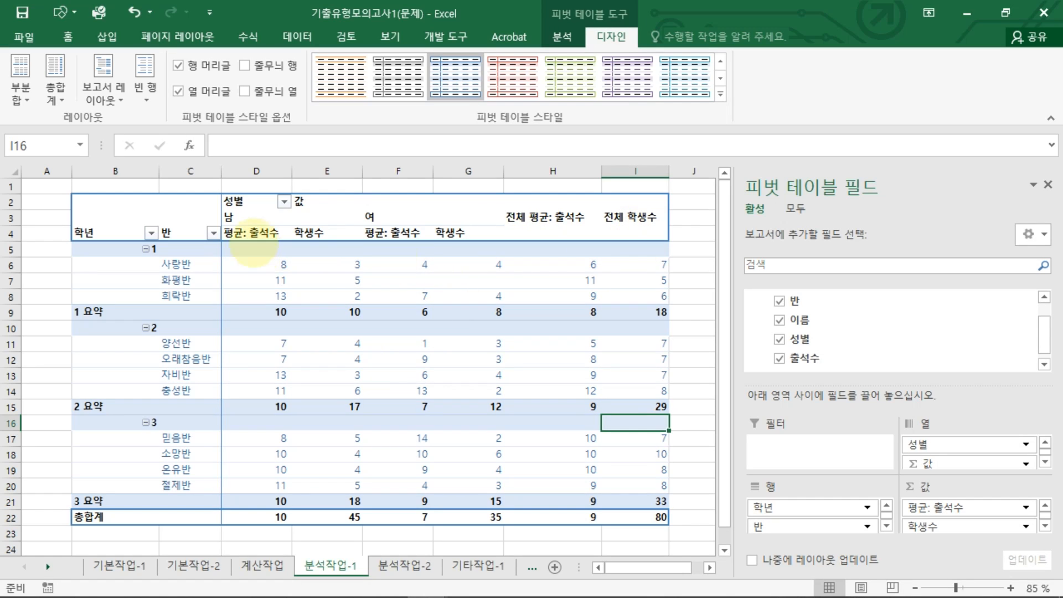
mouse_move(236, 247)
mouse_down()
mouse_move(238, 218)
mouse_move(235, 248)
mouse_up()
mouse_move(351, 221)
mouse_down()
mouse_move(332, 270)
mouse_move(372, 233)
mouse_up()
drag(423, 207, 343, 280)
drag(329, 212, 406, 292)
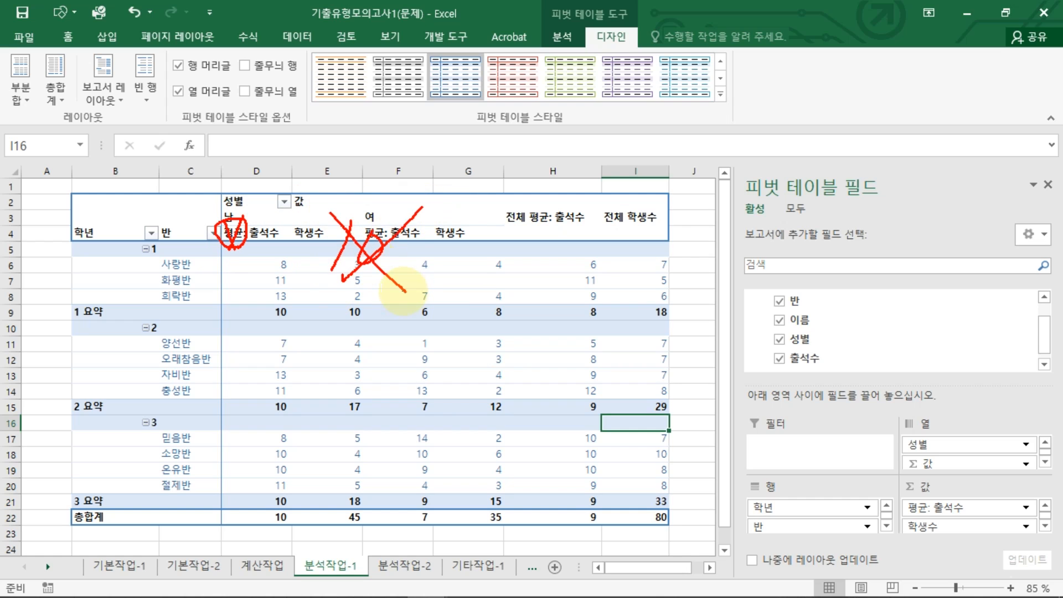
key(Escape)
click(398, 296)
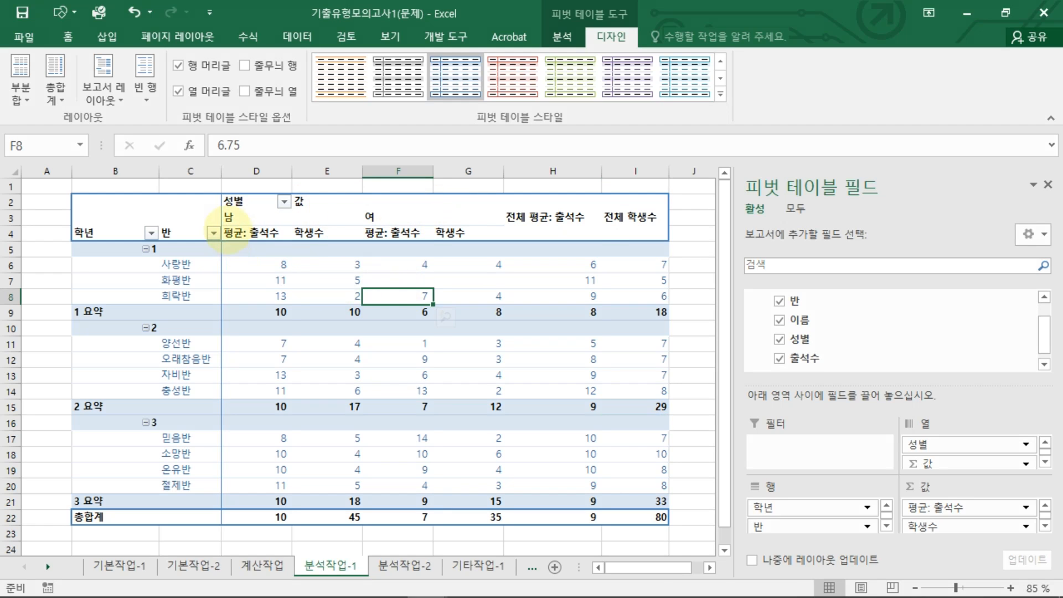
click(244, 226)
click(303, 295)
mouse_move(315, 294)
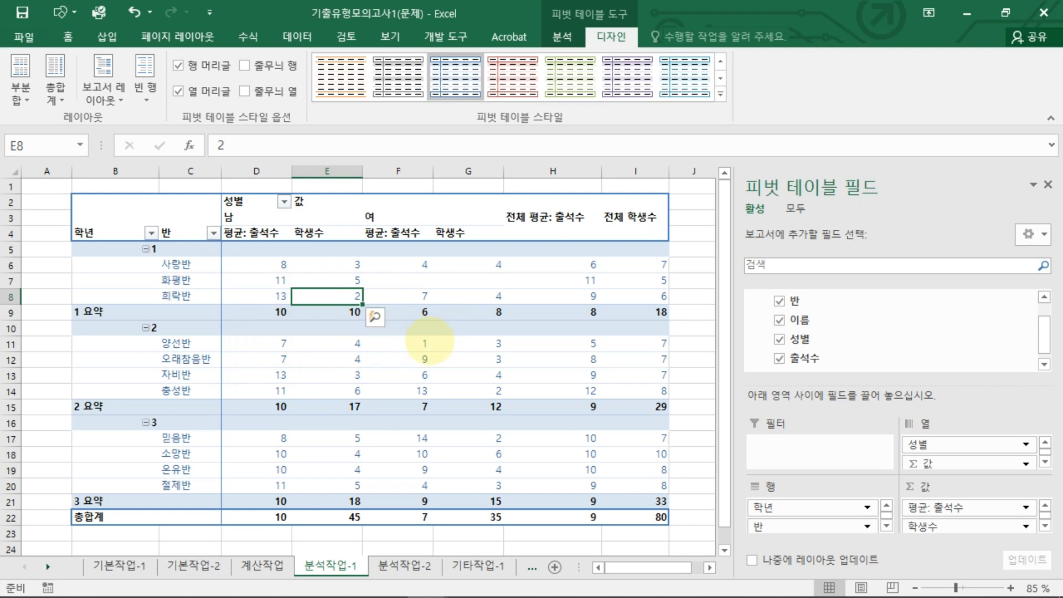
click(326, 363)
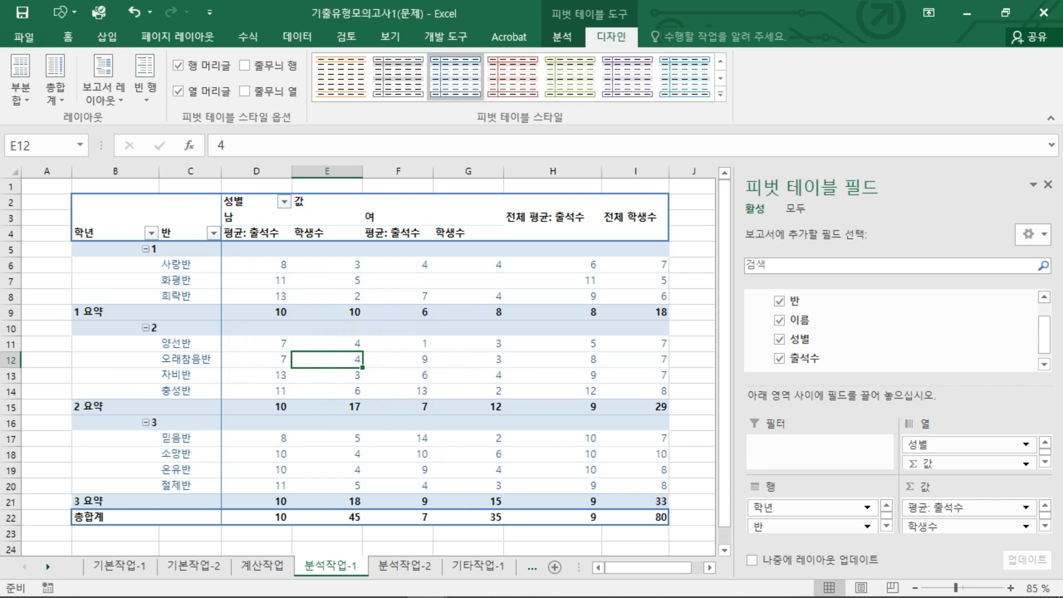
Switch to the 분석작업-2 worksheet
key(ctrl+Page_Down)
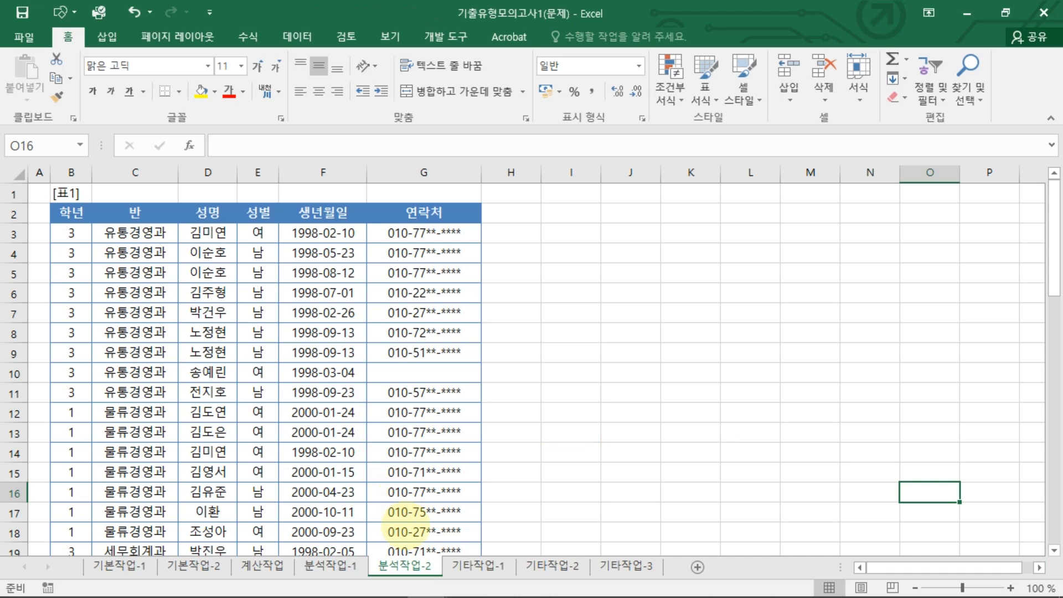
mouse_move(507, 231)
mouse_down()
mouse_move(521, 245)
mouse_move(570, 238)
mouse_move(559, 254)
mouse_move(574, 260)
mouse_move(623, 239)
mouse_move(614, 260)
mouse_move(626, 261)
mouse_up()
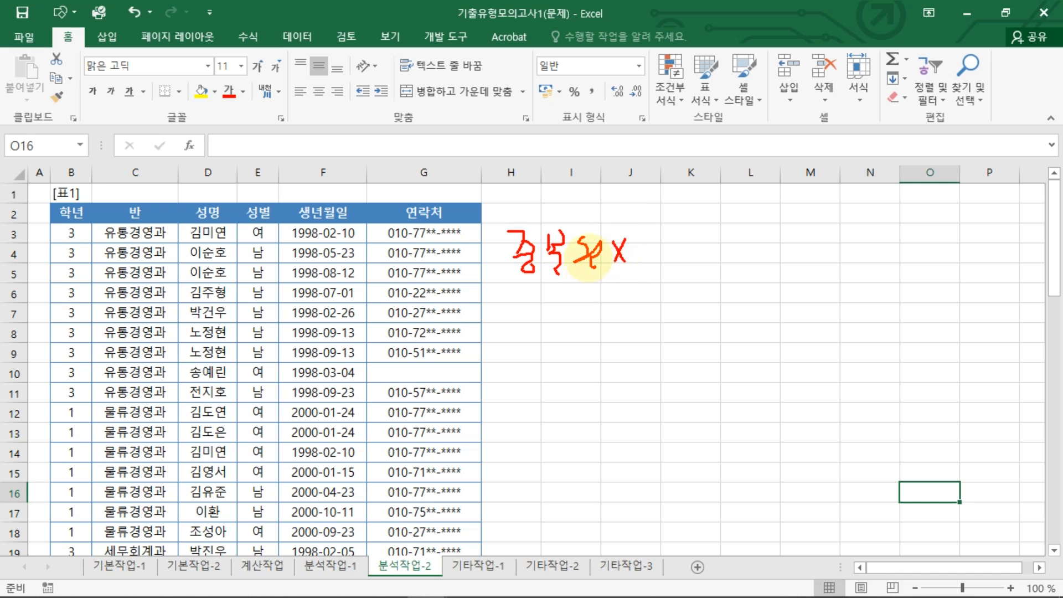
drag(512, 283, 517, 306)
mouse_move(523, 296)
mouse_down()
mouse_move(554, 310)
mouse_move(603, 299)
mouse_move(669, 306)
mouse_move(661, 317)
mouse_move(678, 331)
mouse_up()
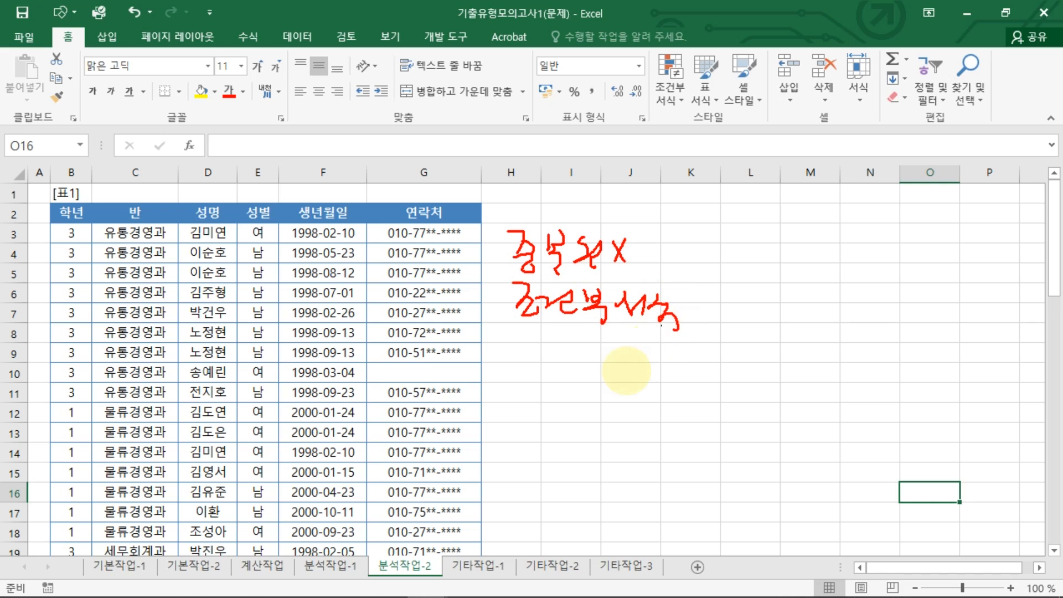
drag(516, 345, 539, 344)
drag(527, 345, 537, 367)
mouse_move(540, 348)
mouse_down()
mouse_move(548, 362)
mouse_move(581, 356)
mouse_move(588, 382)
mouse_move(594, 360)
mouse_up()
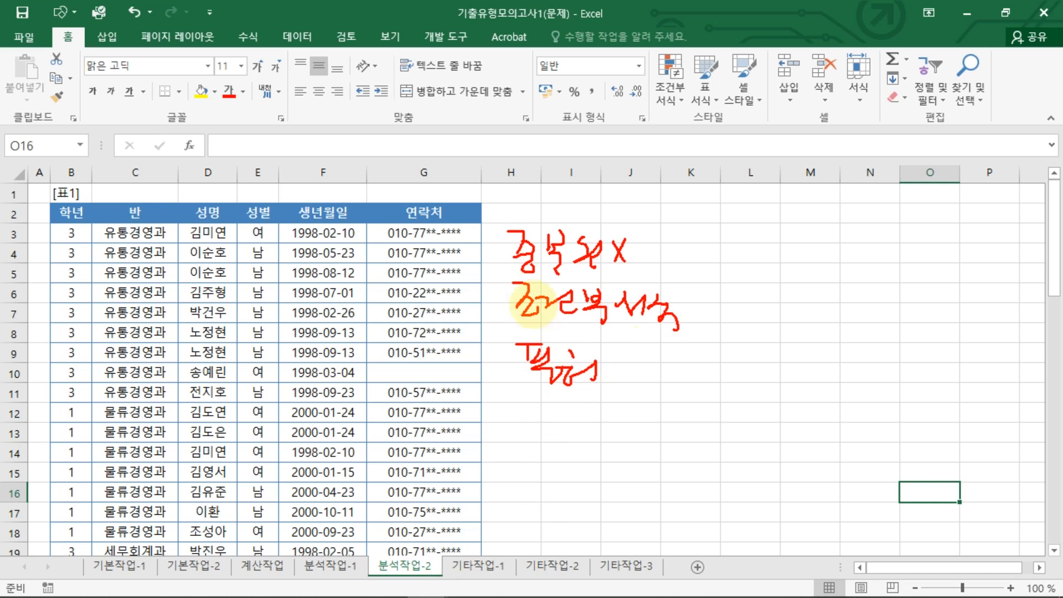
drag(498, 275, 545, 274)
drag(503, 333, 570, 334)
drag(500, 394, 558, 398)
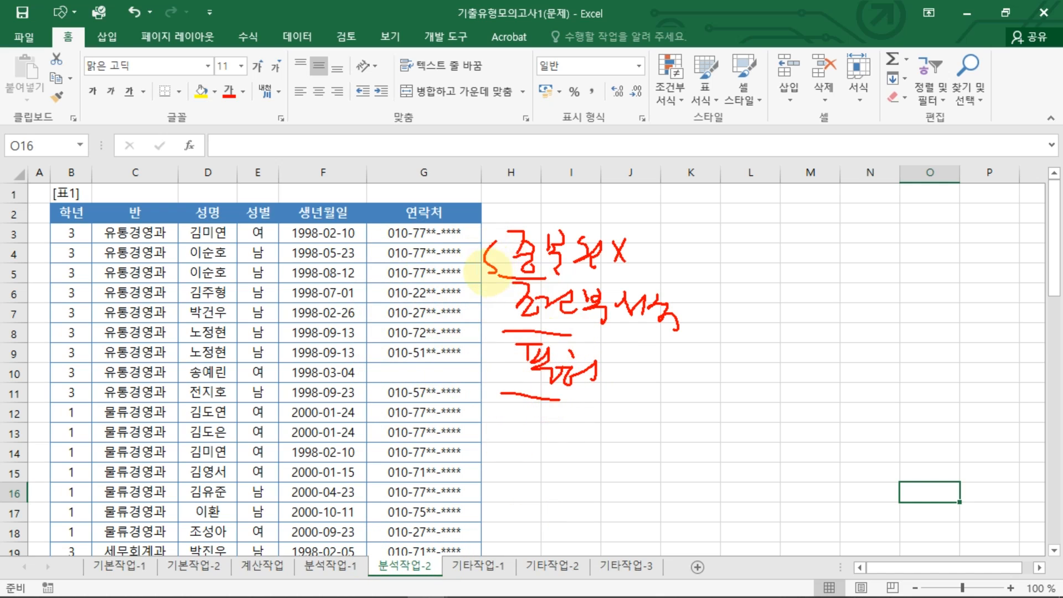
drag(487, 271, 481, 349)
drag(488, 272, 651, 267)
drag(497, 333, 696, 329)
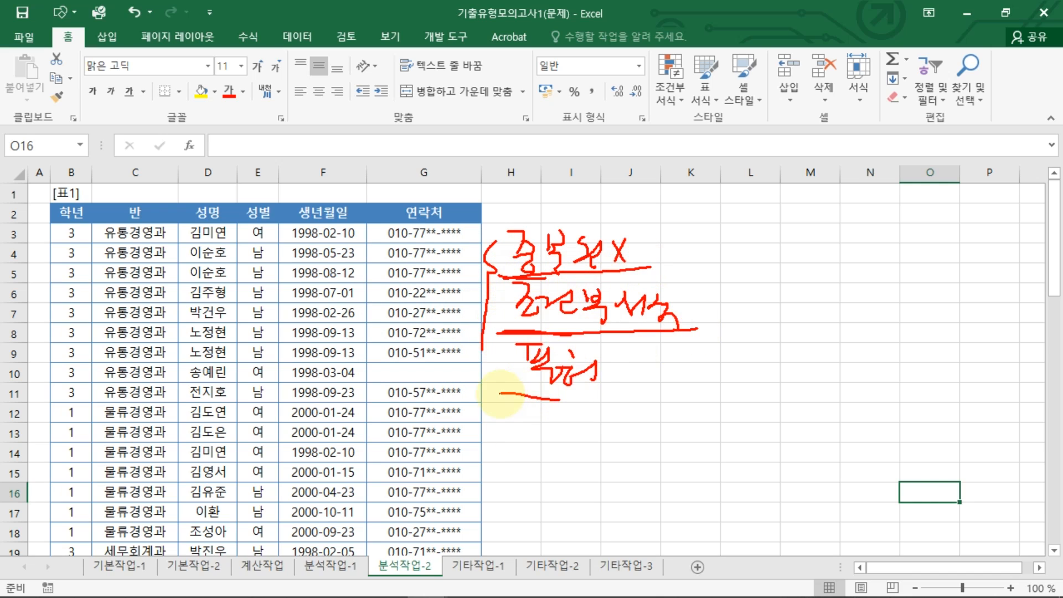
drag(500, 393, 696, 394)
key(Escape)
Start the Remove Duplicates command (중복된 항목 제거) on the [표1] data from a cell inside the table
click(385, 311)
click(285, 297)
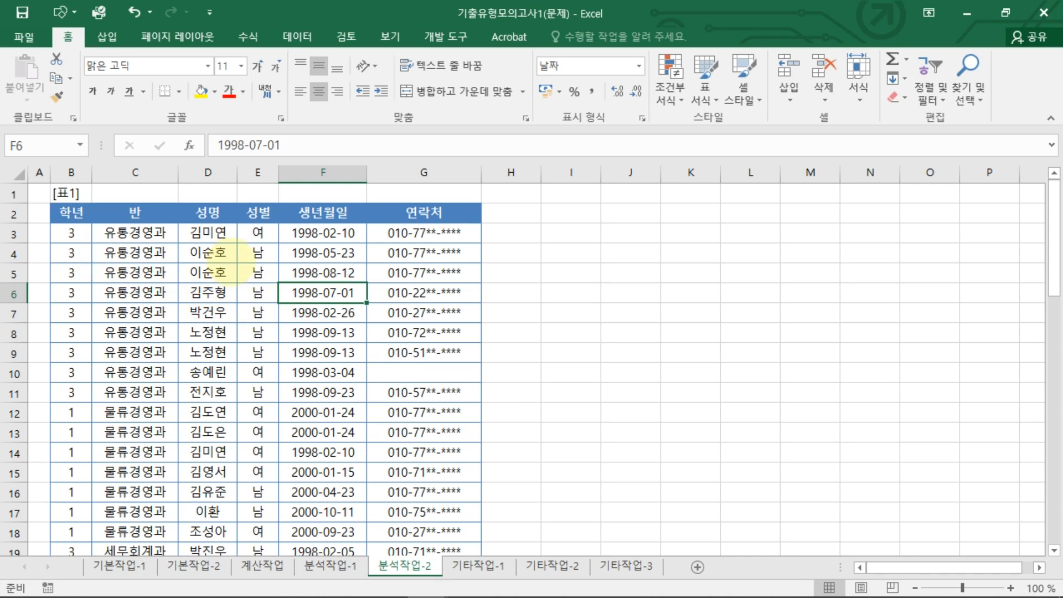
click(299, 255)
click(324, 291)
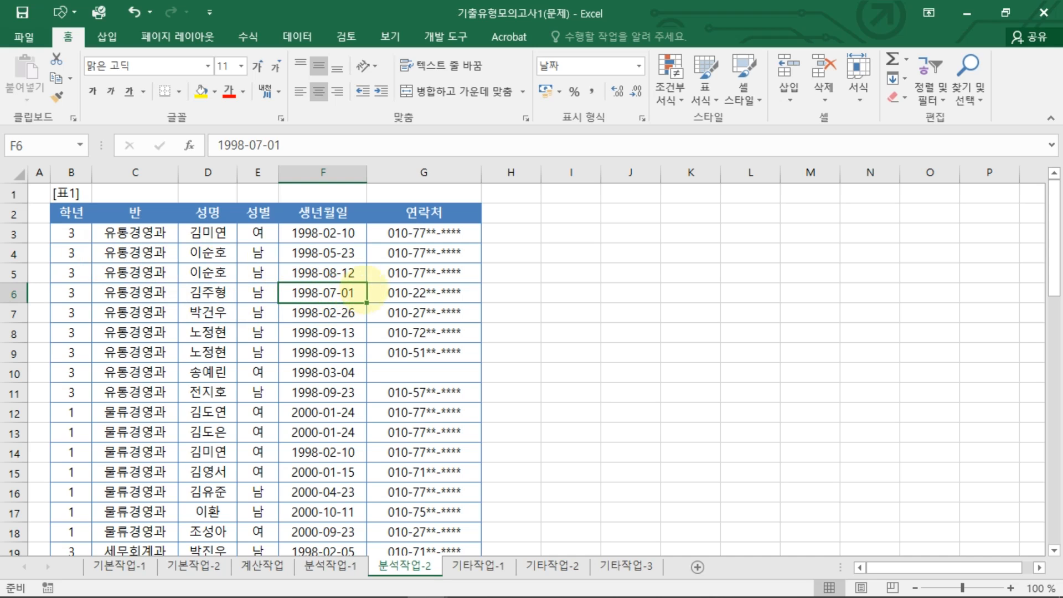
click(297, 36)
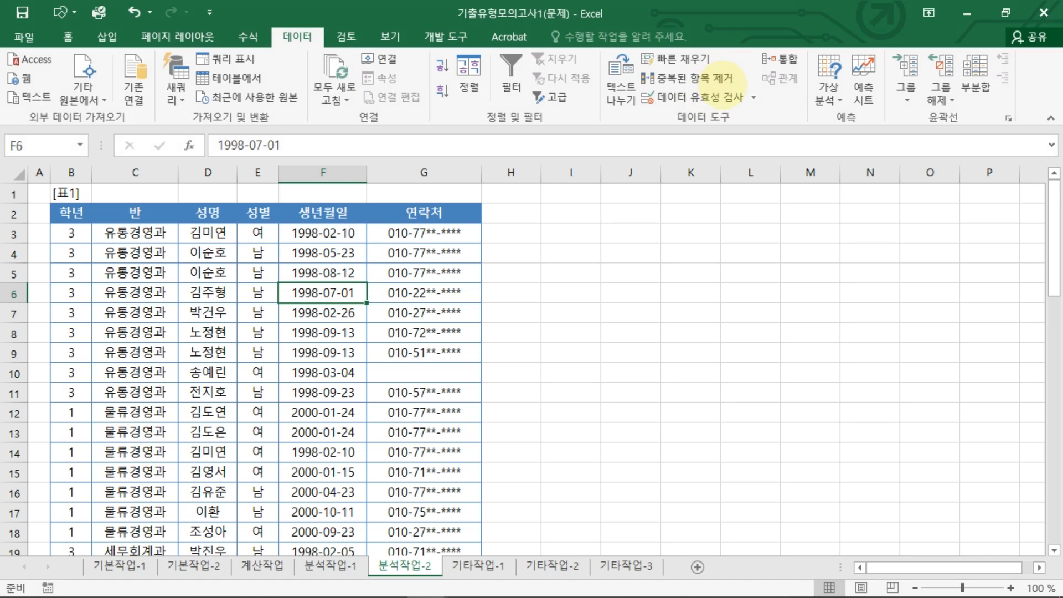
drag(623, 71, 714, 101)
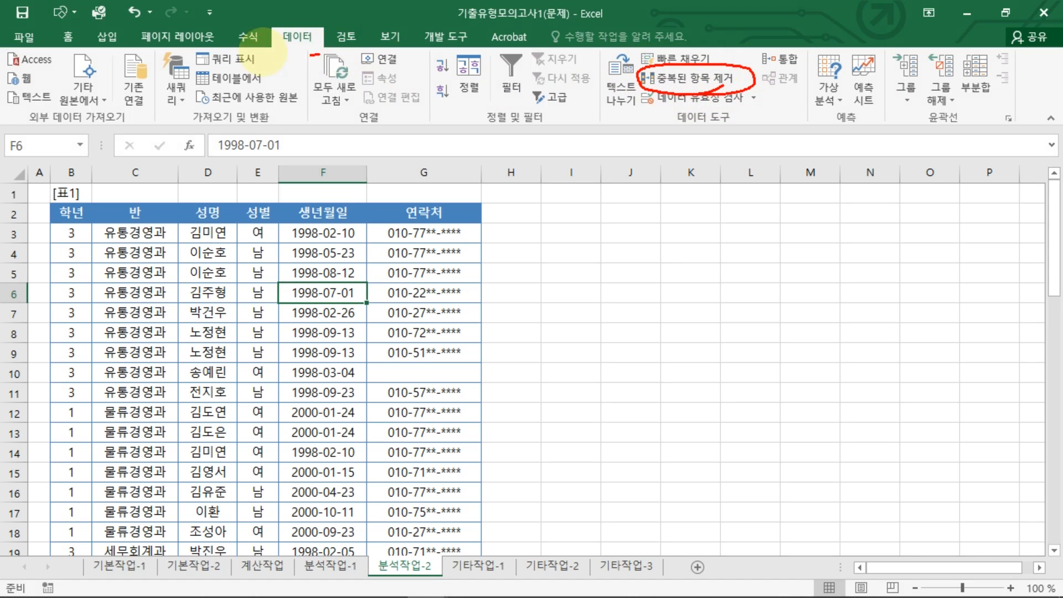
drag(257, 39, 329, 33)
key(Escape)
click(686, 78)
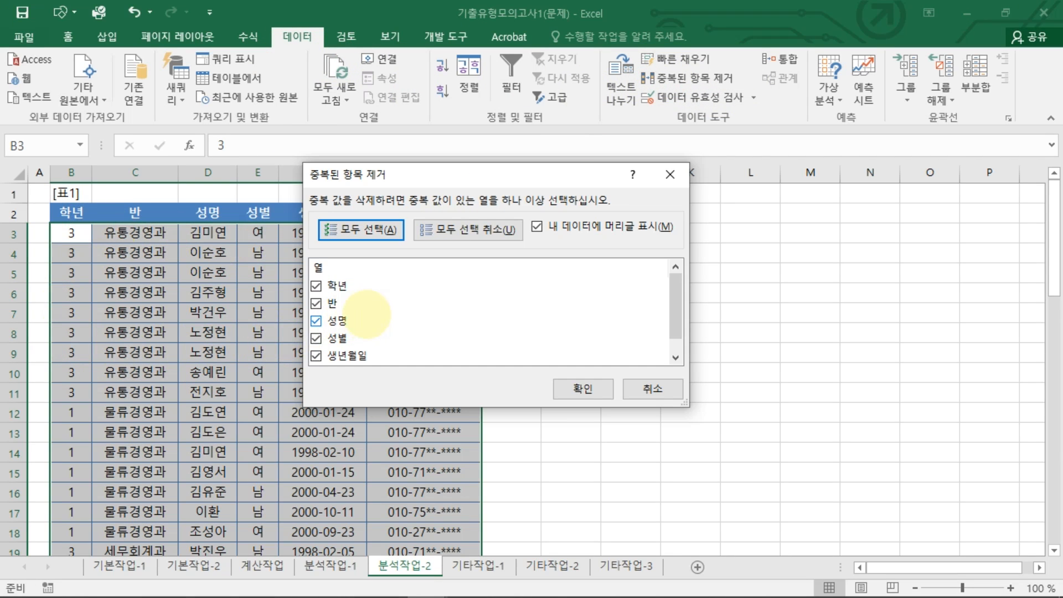
Restrict the duplicate check to the 성명, 성별 and 생년월일 columns and remove the duplicate rows from [표1]
click(470, 229)
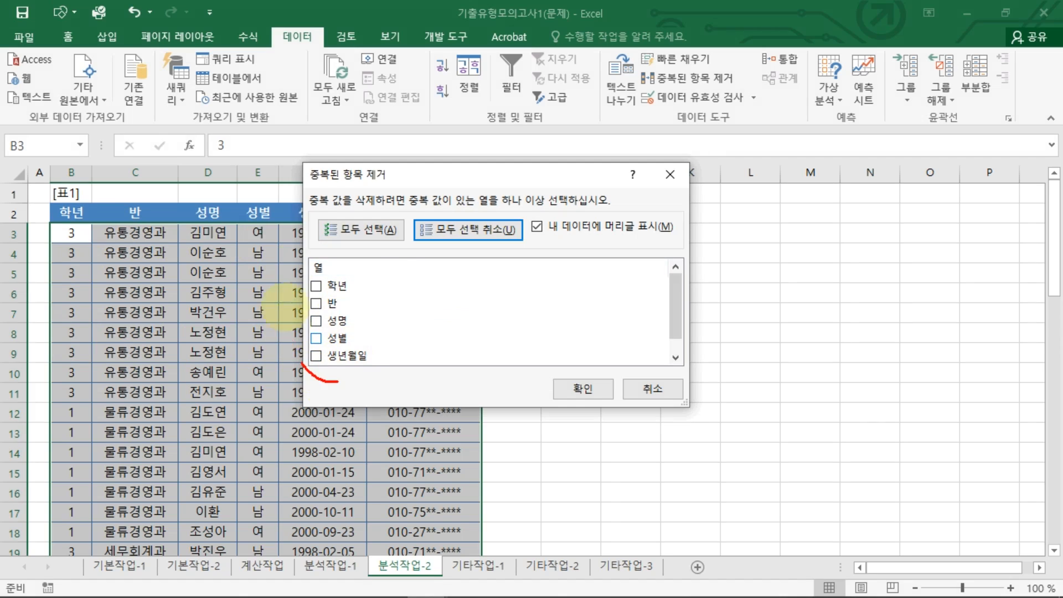
drag(285, 308, 327, 391)
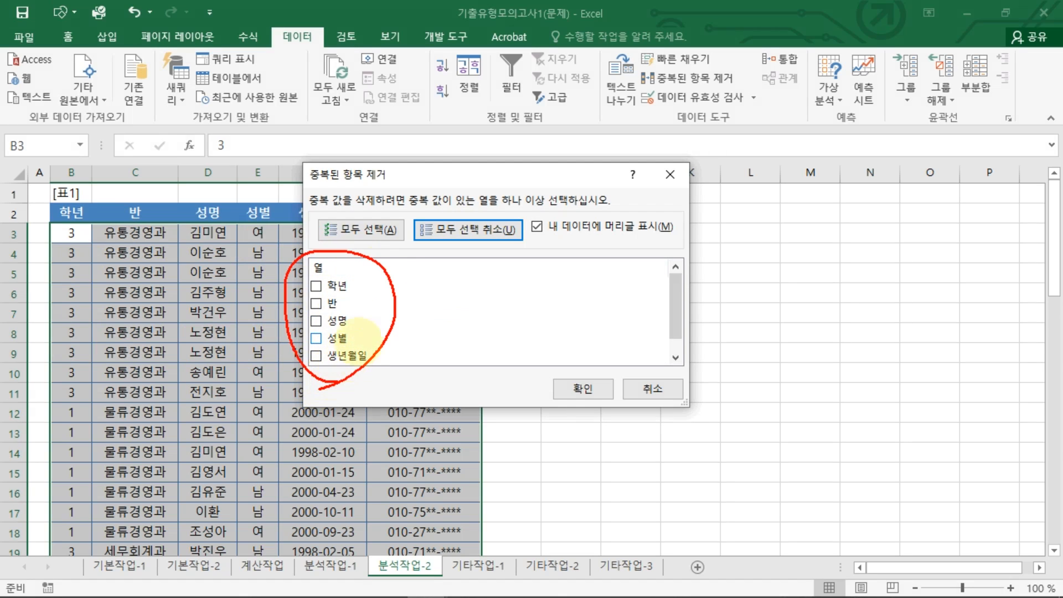
drag(347, 324, 295, 325)
drag(308, 334, 323, 341)
key(Escape)
click(316, 320)
click(316, 338)
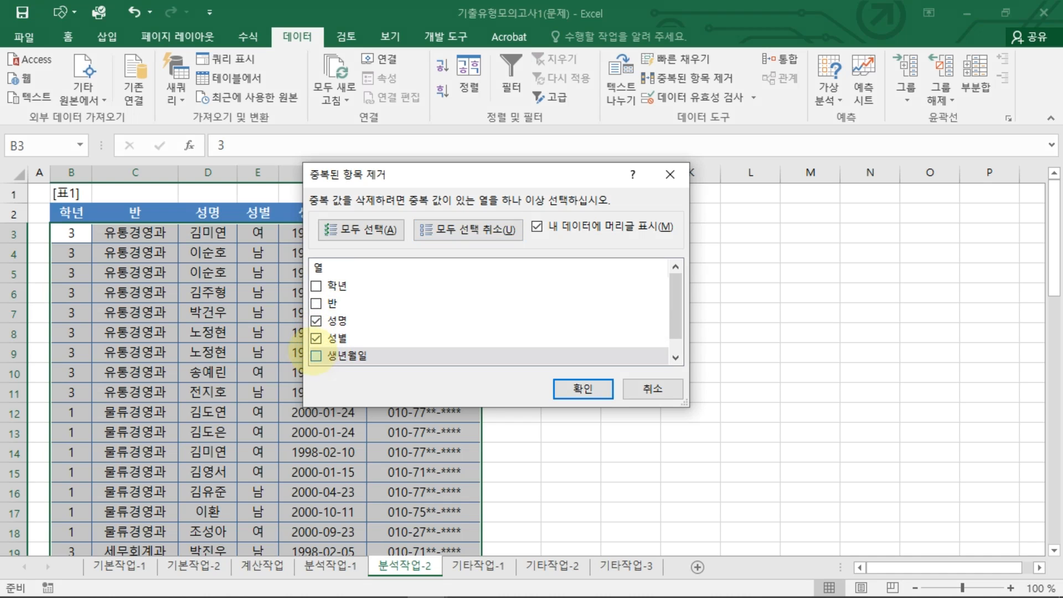
scroll(345, 335, down, 1)
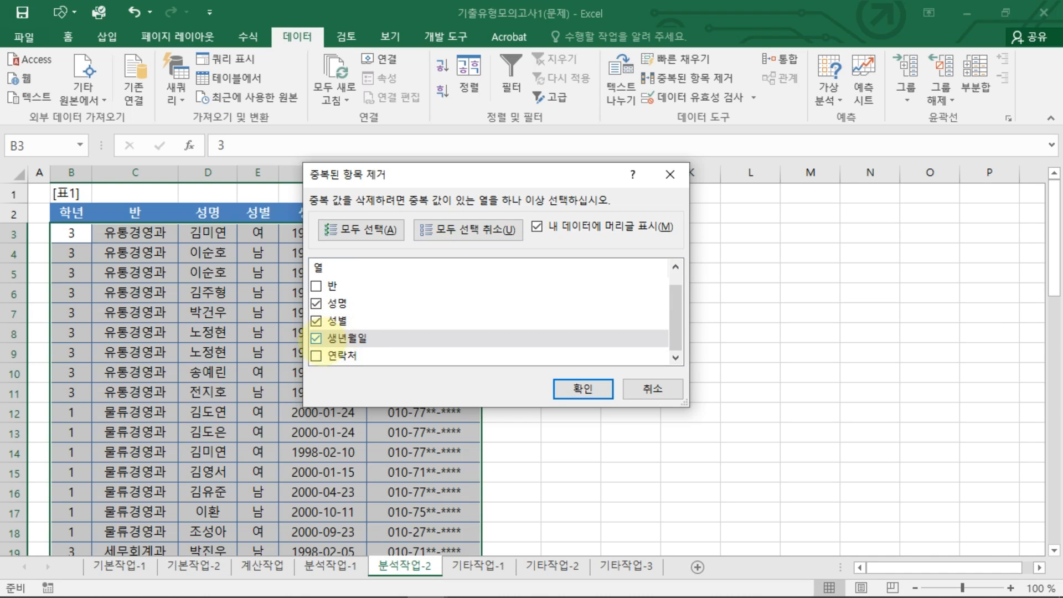
mouse_move(357, 355)
mouse_down()
mouse_move(319, 346)
mouse_move(341, 279)
mouse_move(381, 332)
mouse_move(346, 346)
mouse_up()
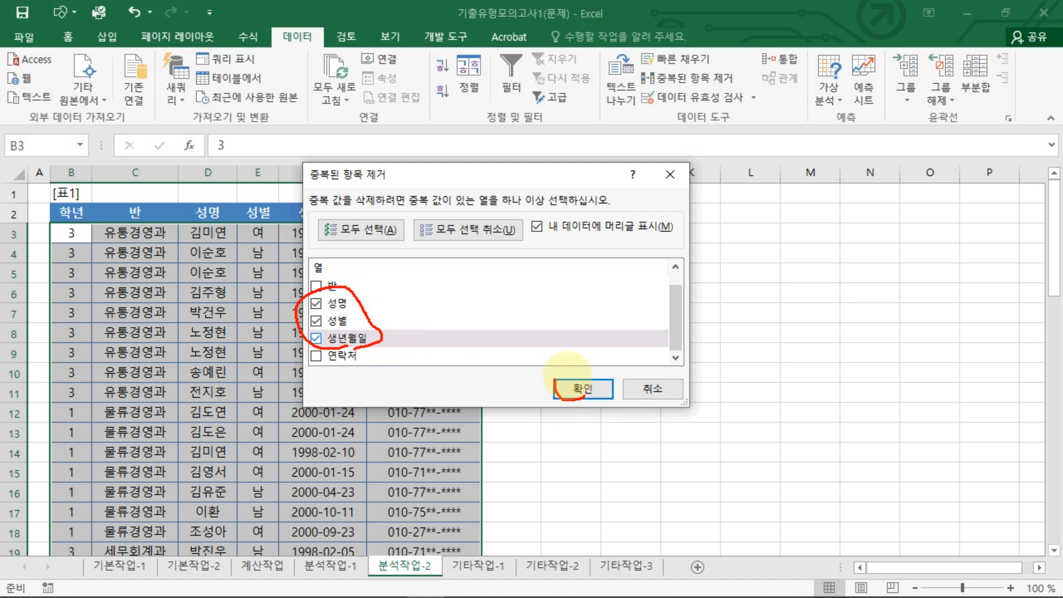
drag(567, 372, 569, 408)
click(593, 391)
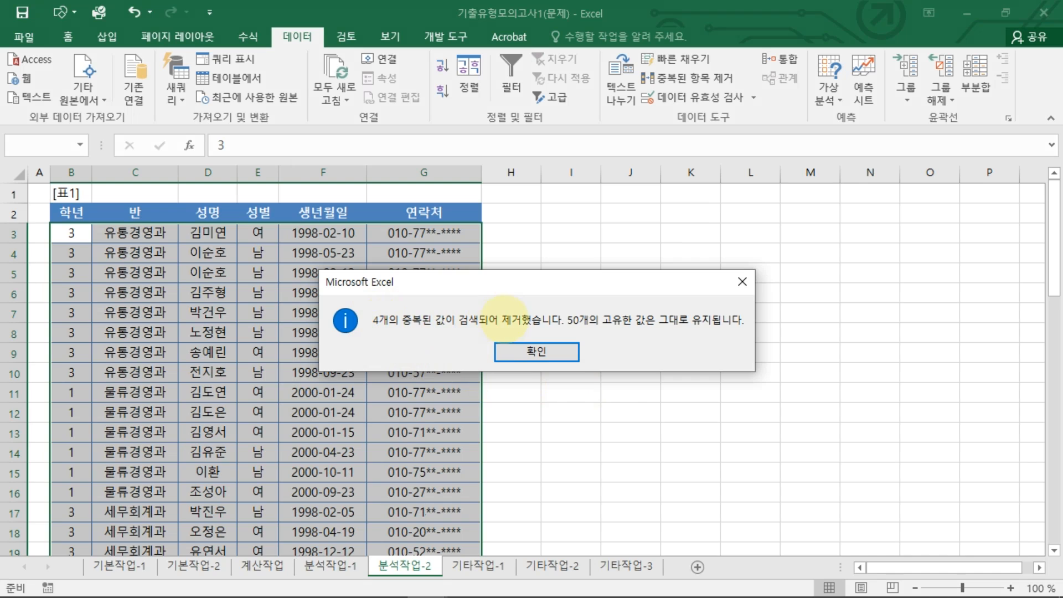
click(514, 351)
click(350, 349)
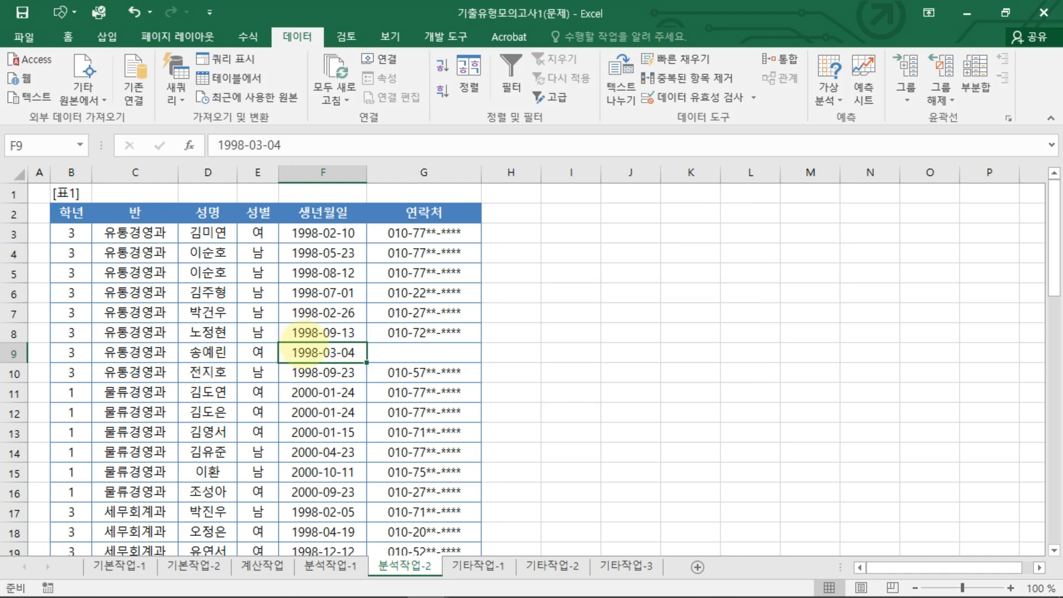
Start a duplicate values (중복 값) conditional formatting rule on the 성명 cells D3:D52 of [표1]
mouse_move(208, 232)
mouse_down()
mouse_move(207, 561)
mouse_move(209, 492)
mouse_move(176, 501)
mouse_up()
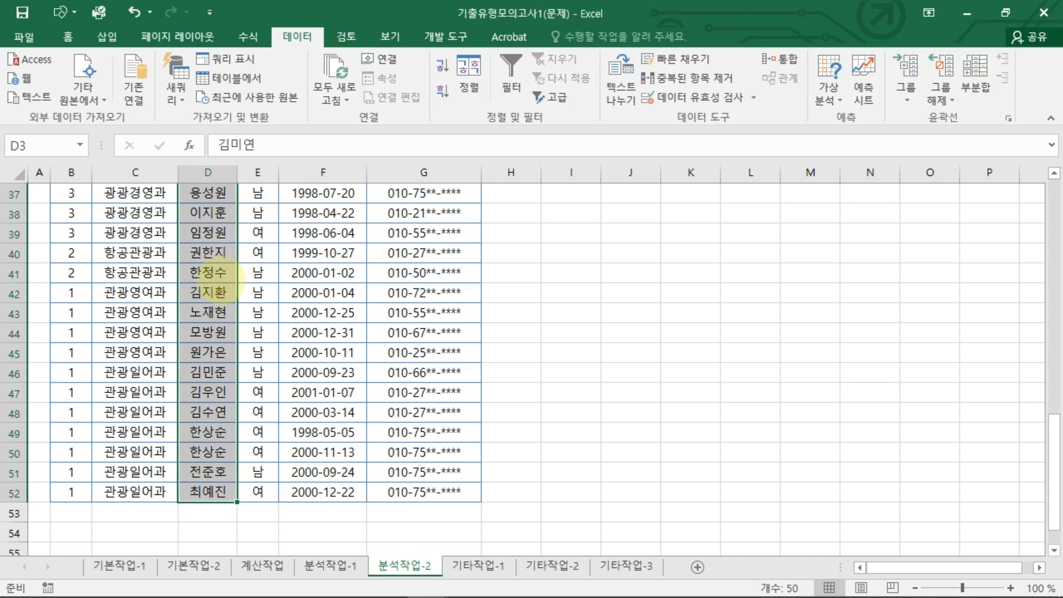
scroll(219, 268, up, 10)
scroll(218, 269, up, 2)
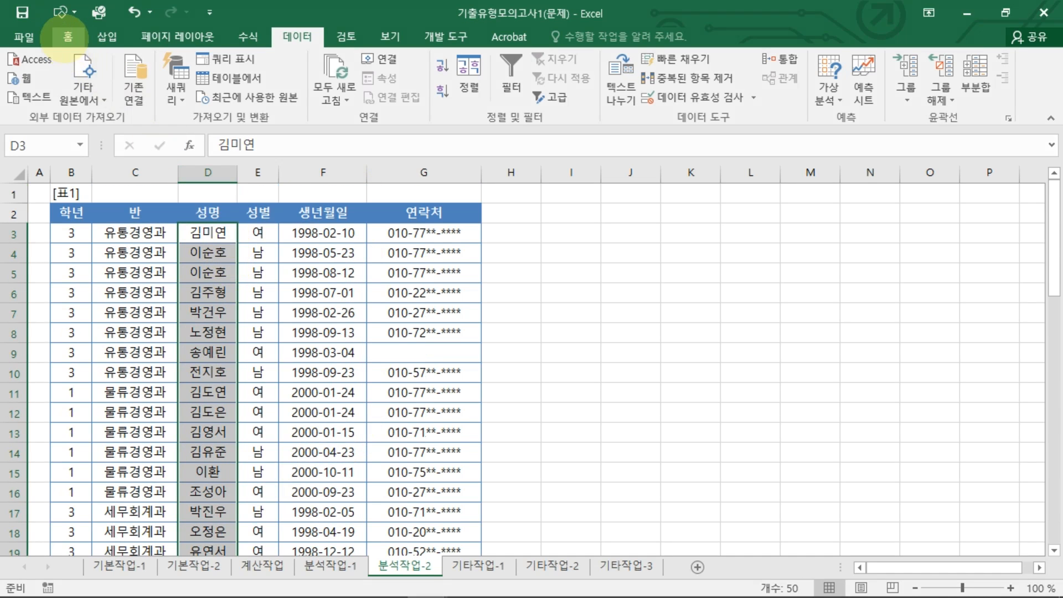
click(68, 36)
click(668, 94)
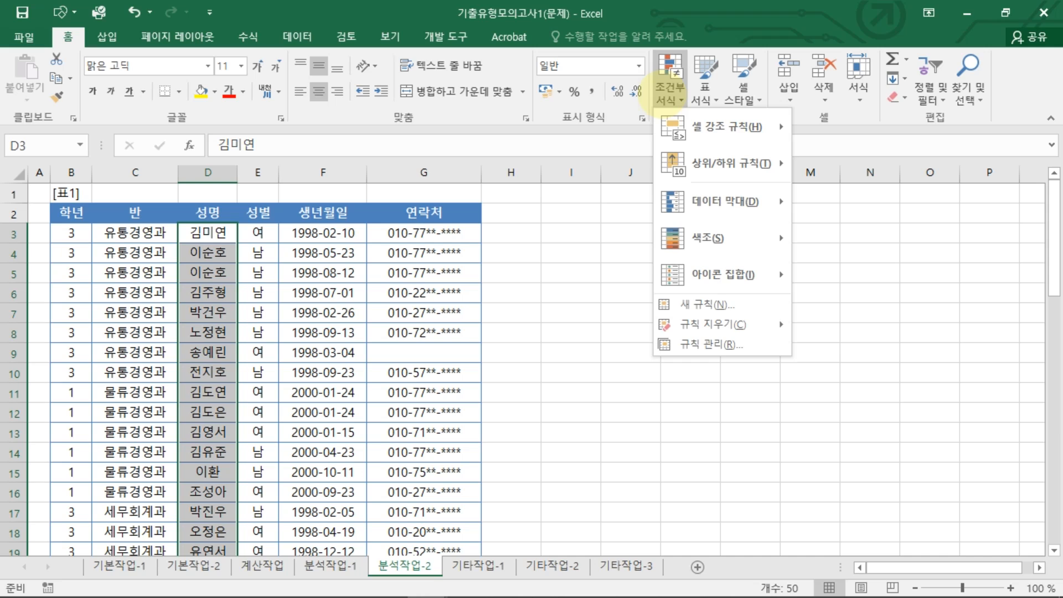
mouse_move(691, 134)
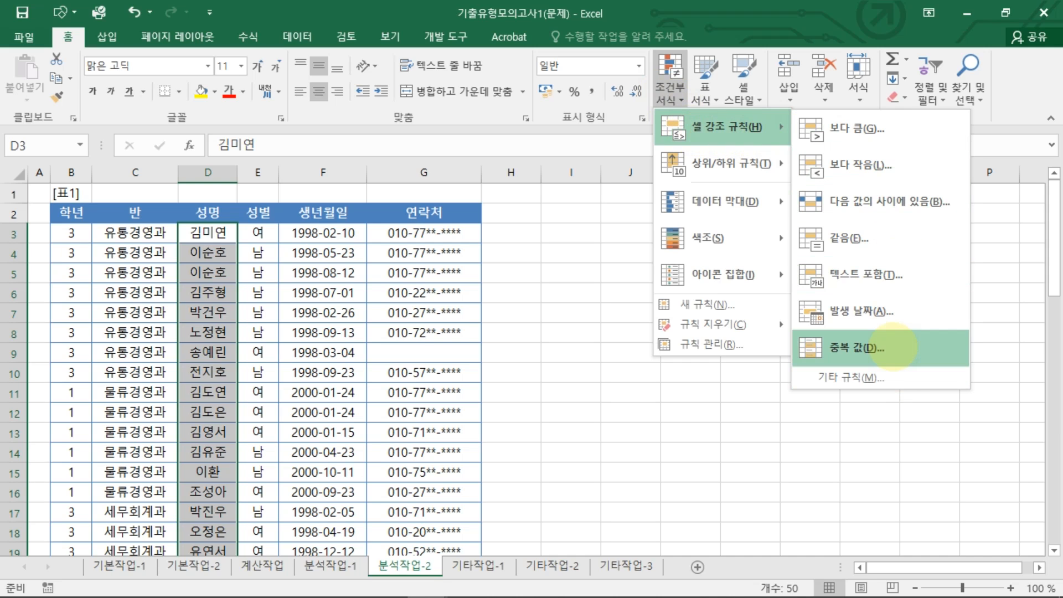
mouse_move(814, 362)
mouse_down()
mouse_move(908, 349)
mouse_move(819, 368)
mouse_up()
drag(708, 119, 725, 163)
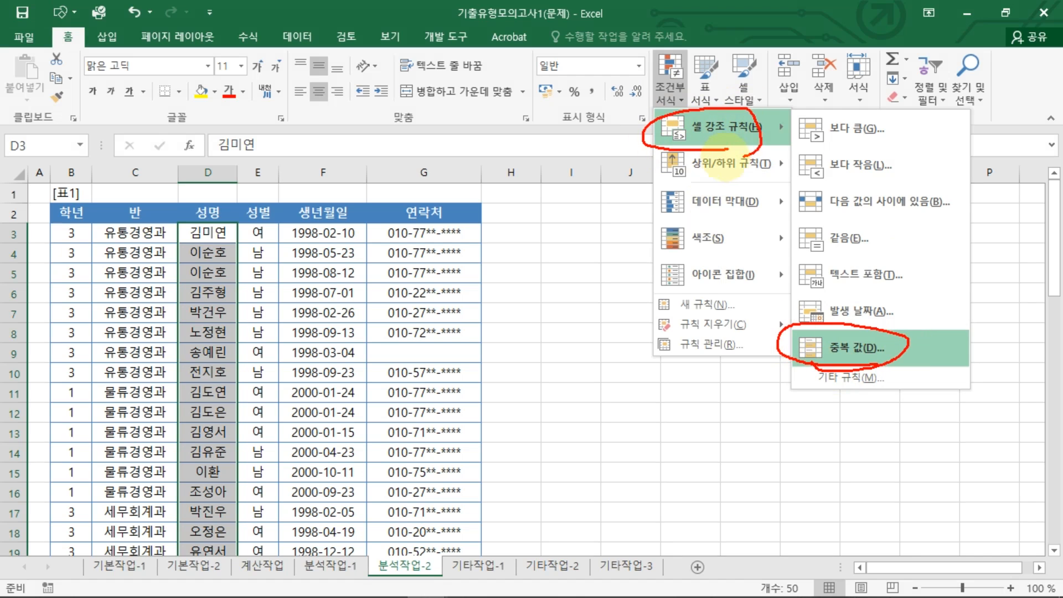
mouse_move(761, 130)
mouse_down()
mouse_move(844, 157)
mouse_move(863, 310)
mouse_move(830, 332)
mouse_up()
key(Escape)
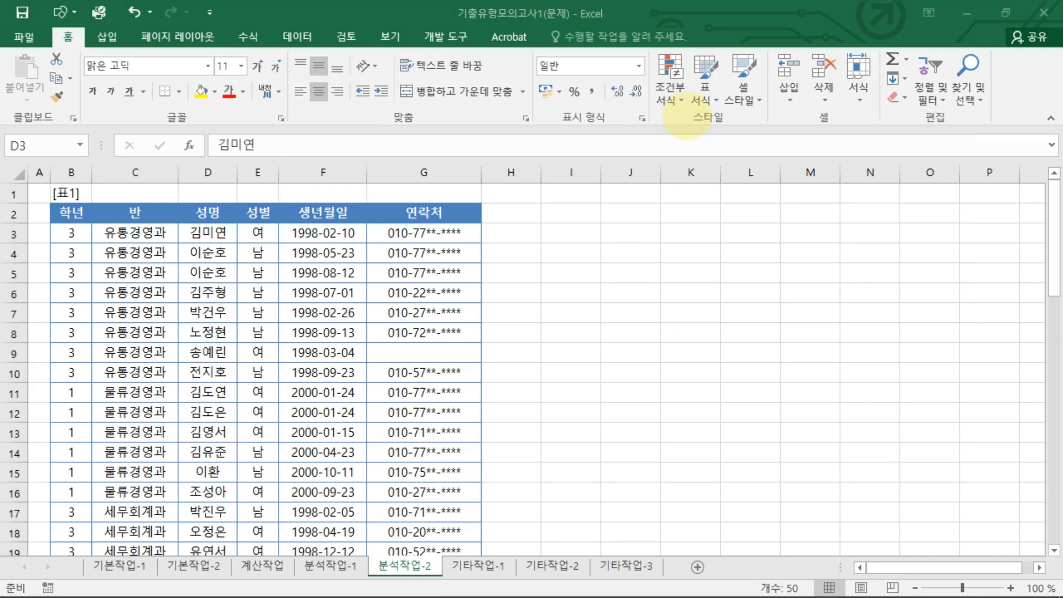
click(669, 91)
mouse_move(725, 125)
click(842, 357)
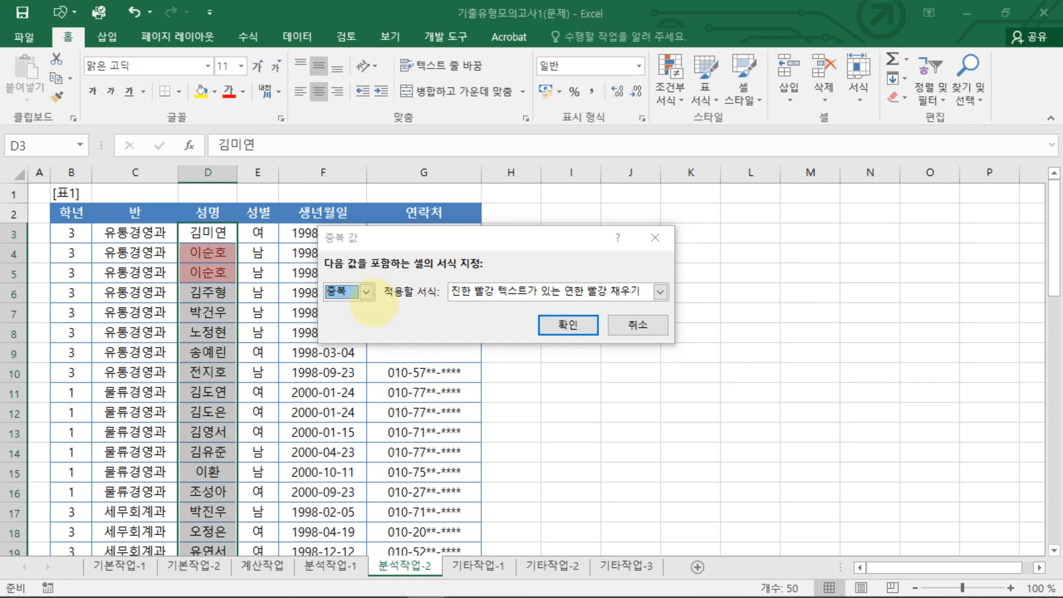
Apply the 연한 빨강 채우기 format to duplicate values in the 성명 column and check the highlighted names
mouse_move(357, 268)
mouse_down()
mouse_move(309, 293)
mouse_move(352, 313)
mouse_up()
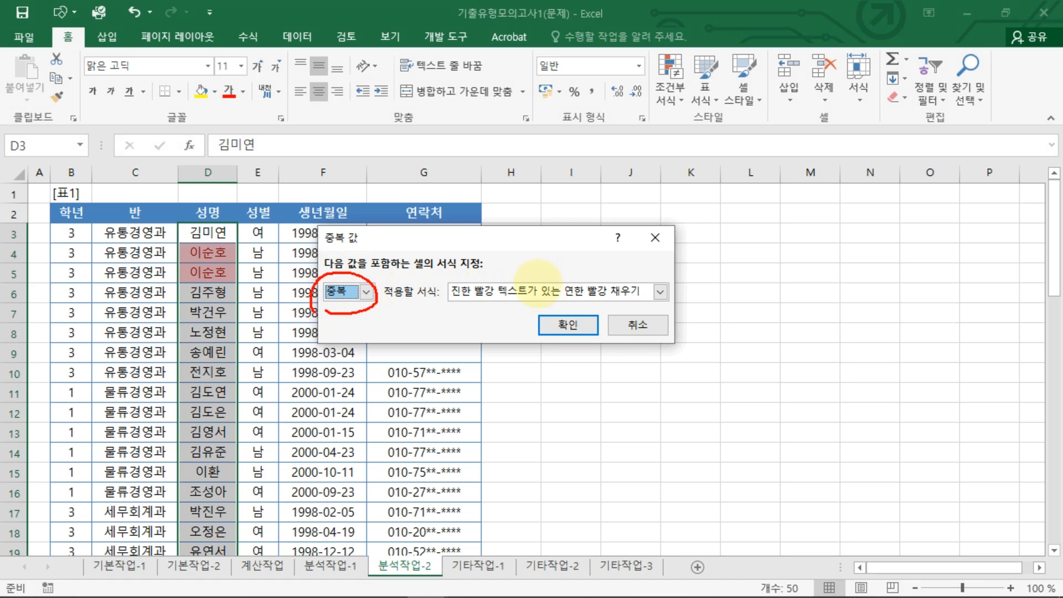
click(539, 292)
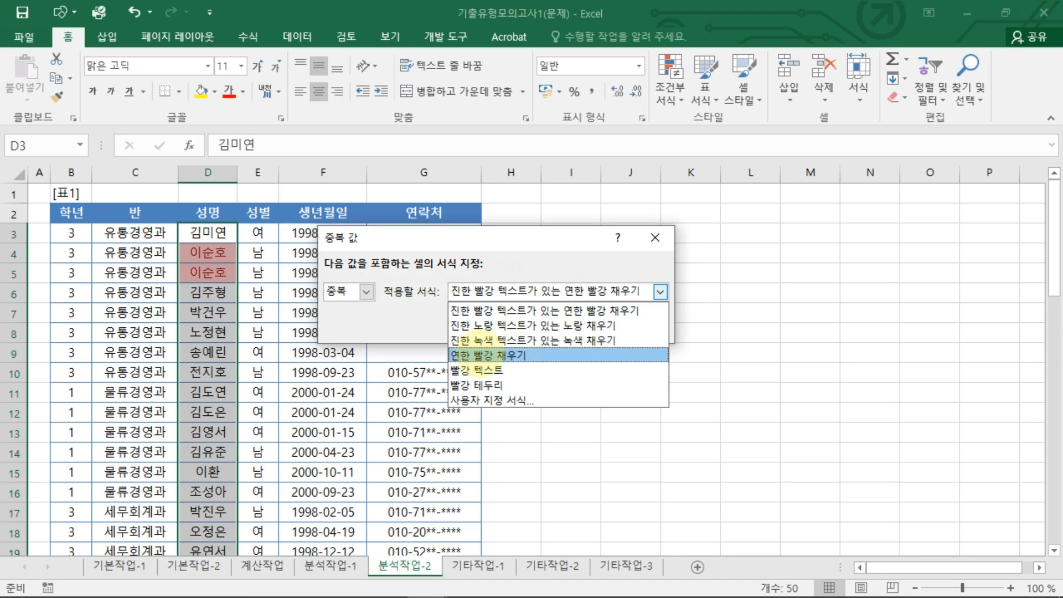
click(498, 354)
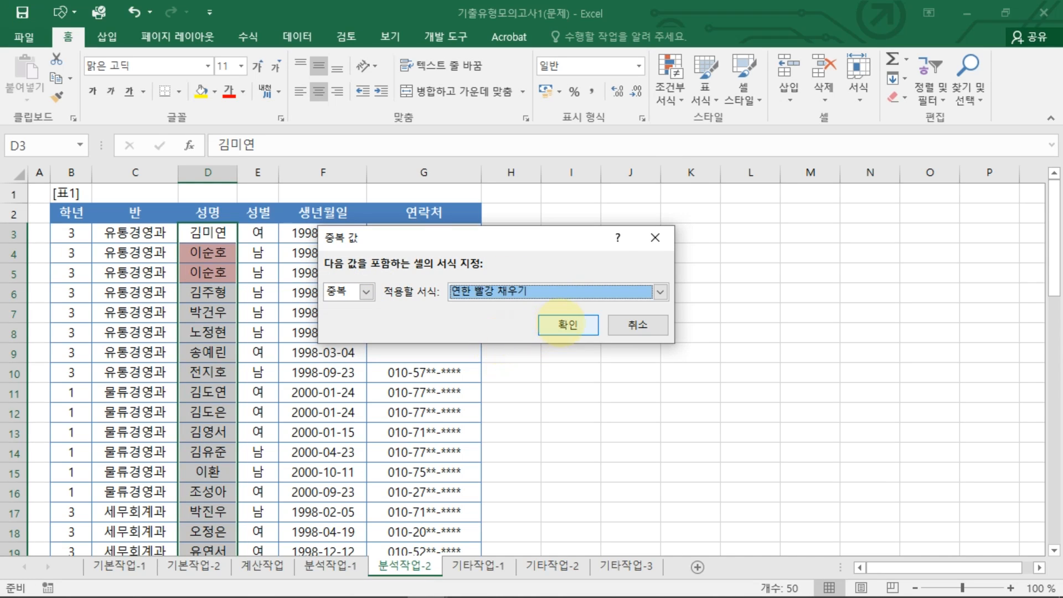
click(568, 324)
click(391, 332)
click(207, 252)
scroll(264, 373, down, 15)
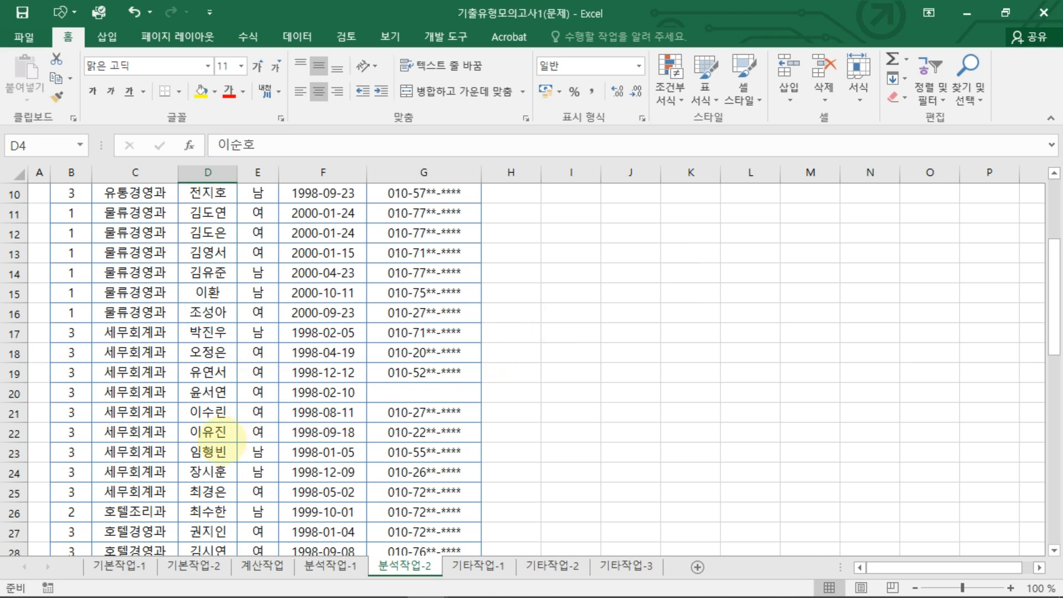
click(207, 252)
scroll(287, 322, up, 15)
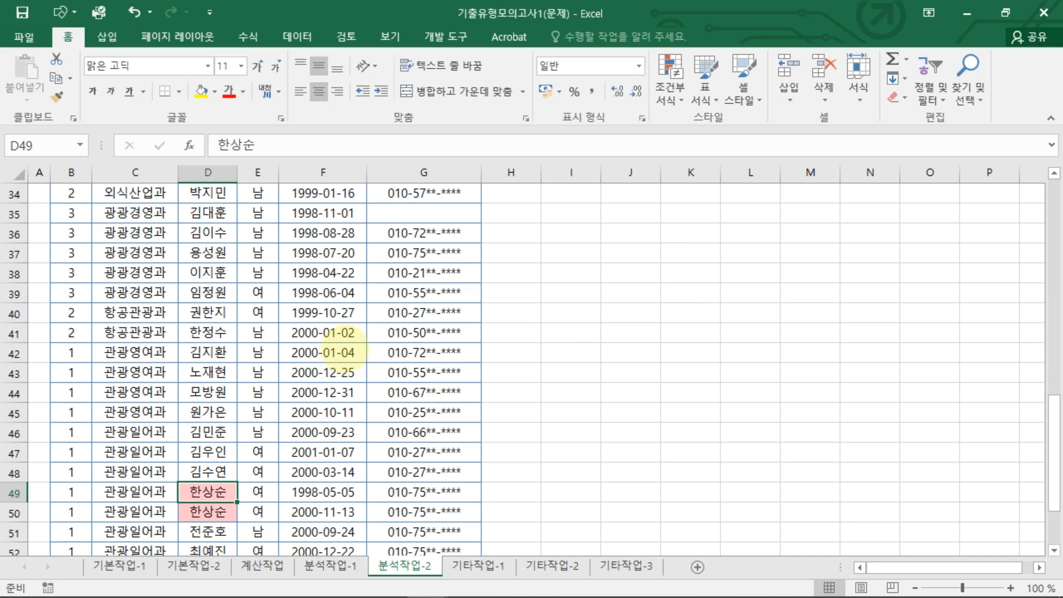
Turn on filtering for the header row of [표1]
click(343, 312)
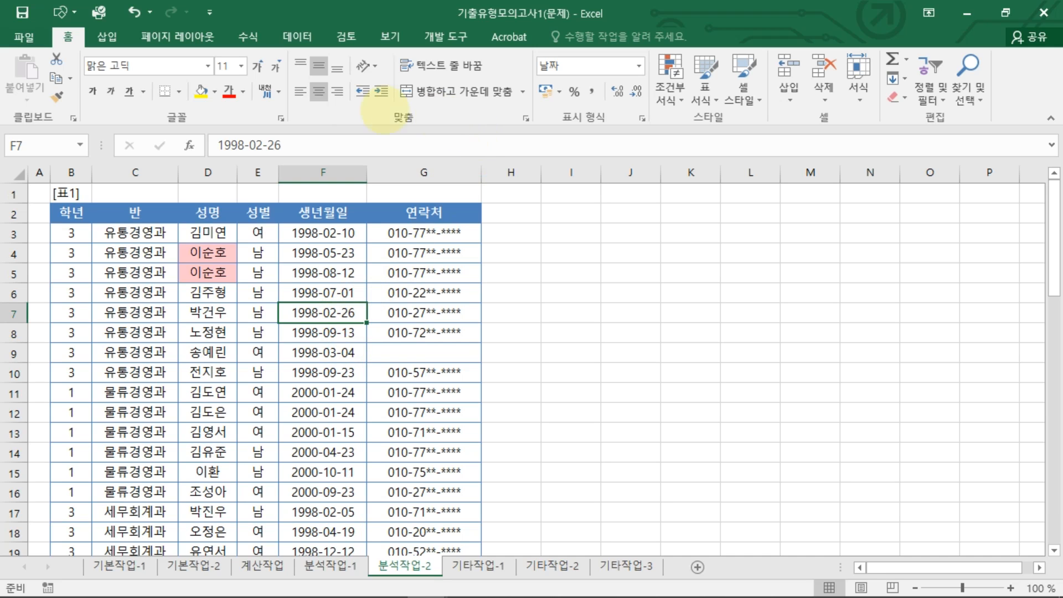
click(297, 36)
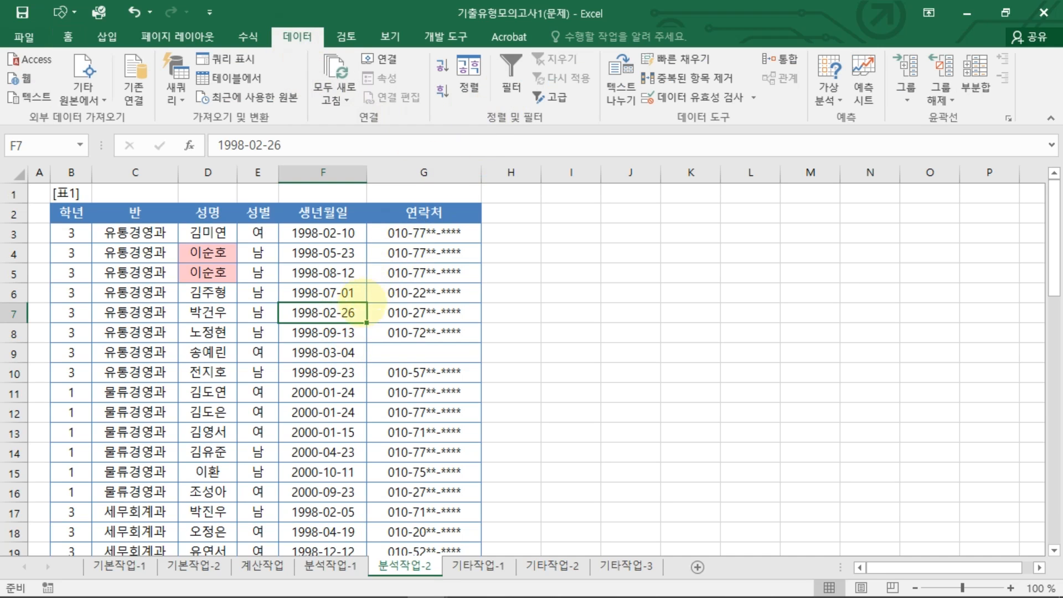
click(468, 83)
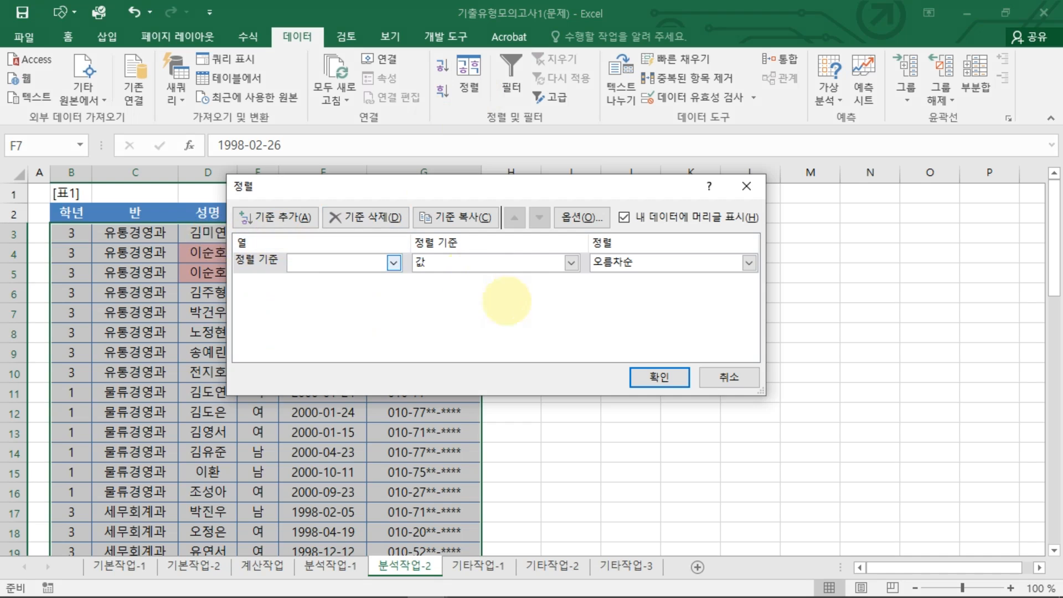
click(725, 376)
click(511, 77)
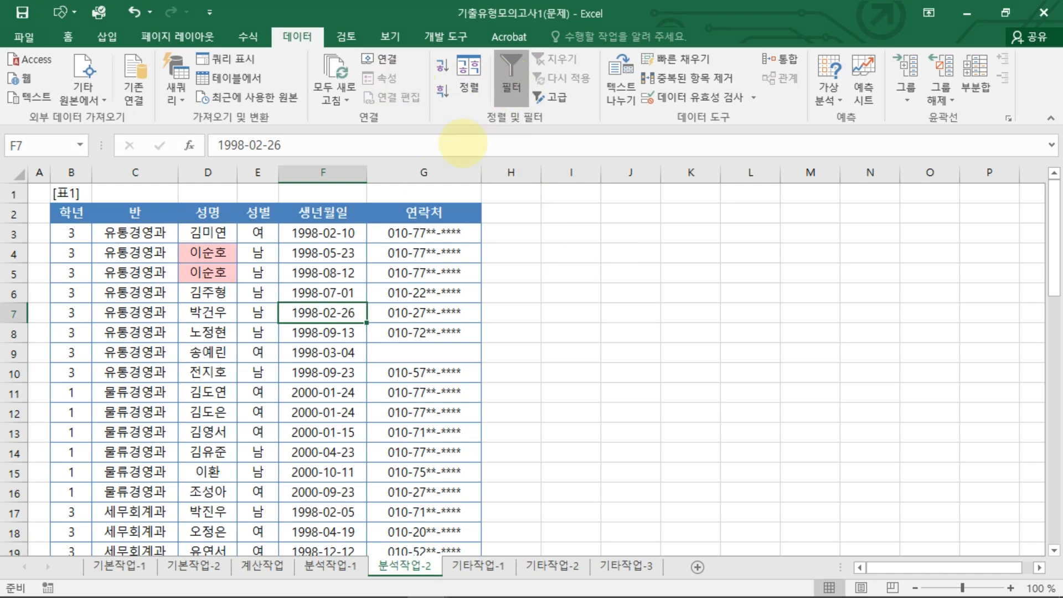
click(209, 246)
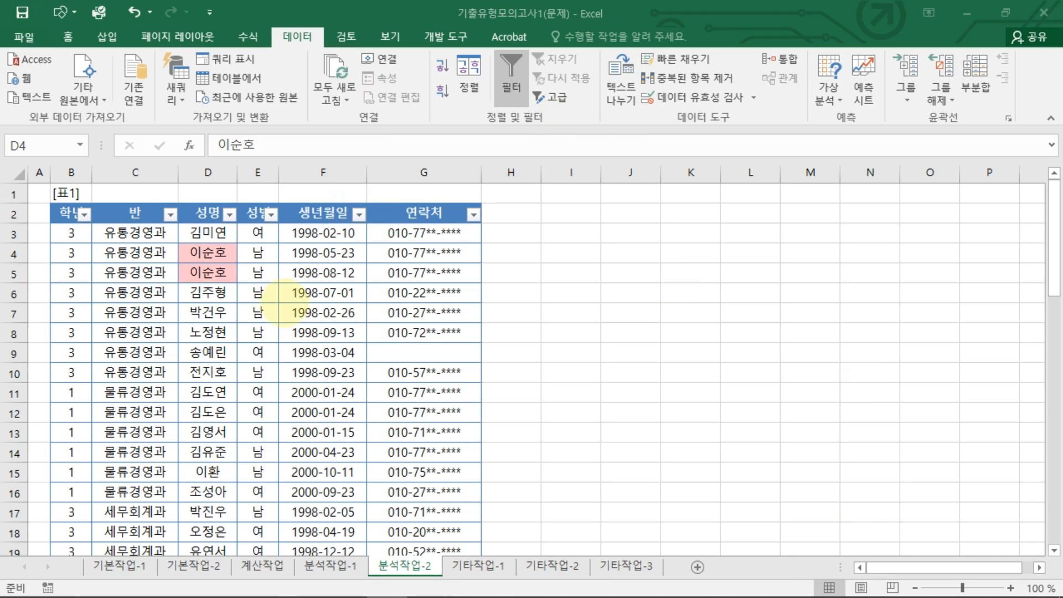
Filter the 성명 column by the light red cell color (셀 색 기준 필터)
click(194, 217)
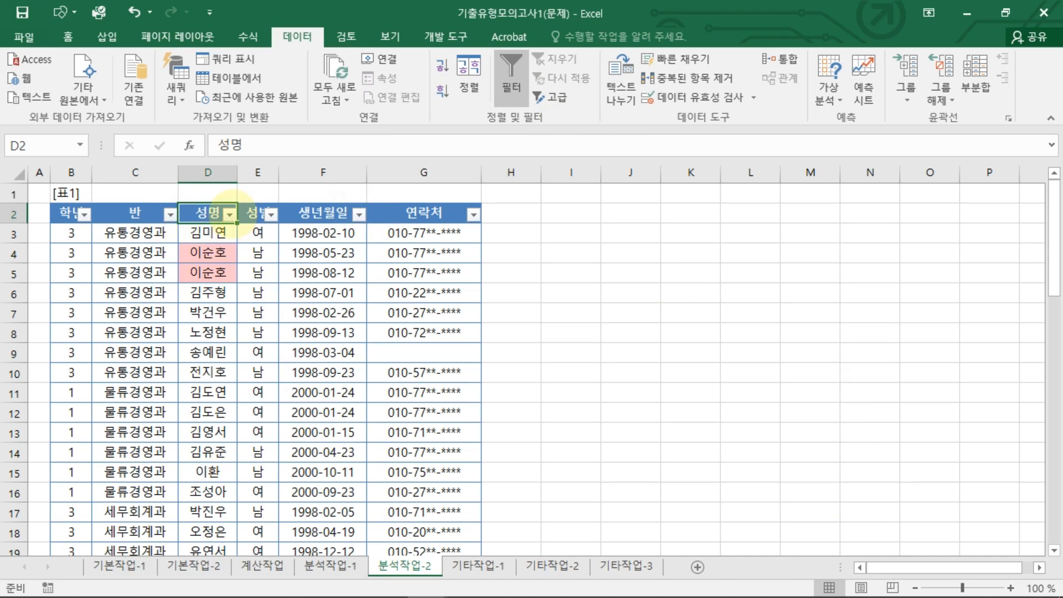
click(228, 214)
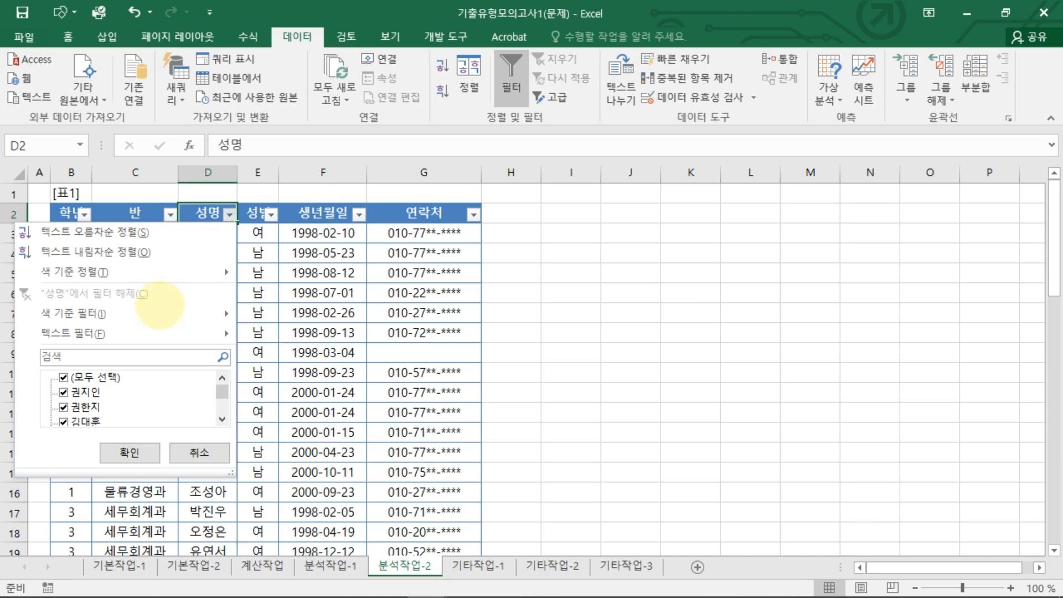
mouse_move(155, 315)
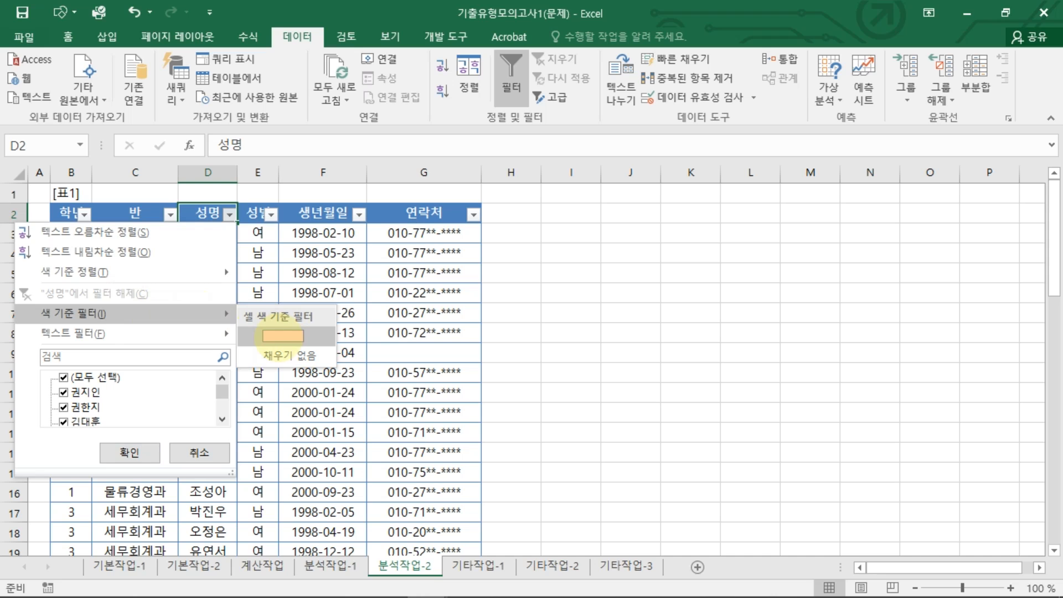
click(283, 335)
click(324, 315)
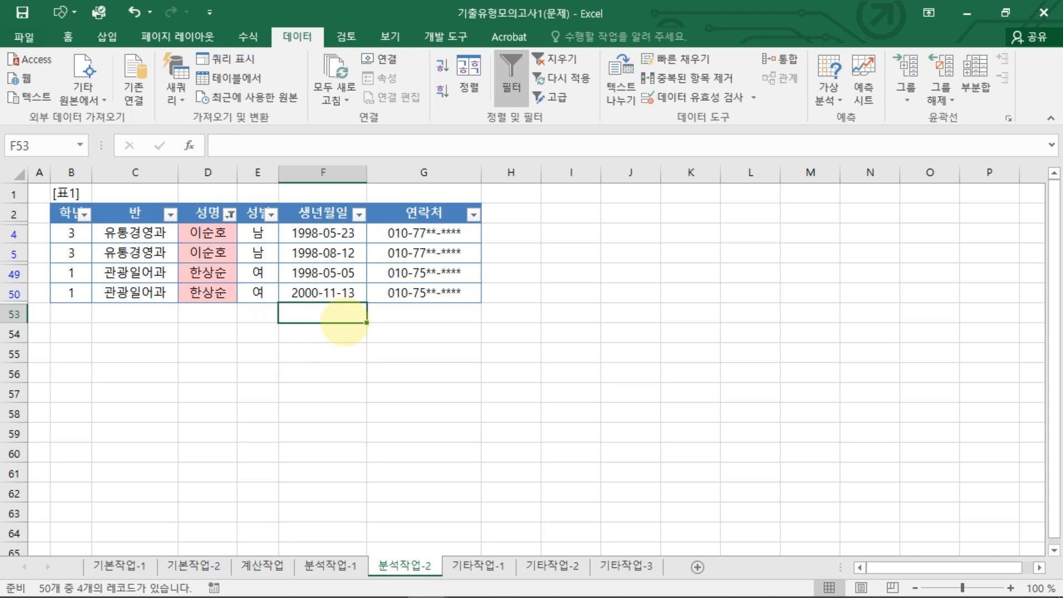
click(218, 256)
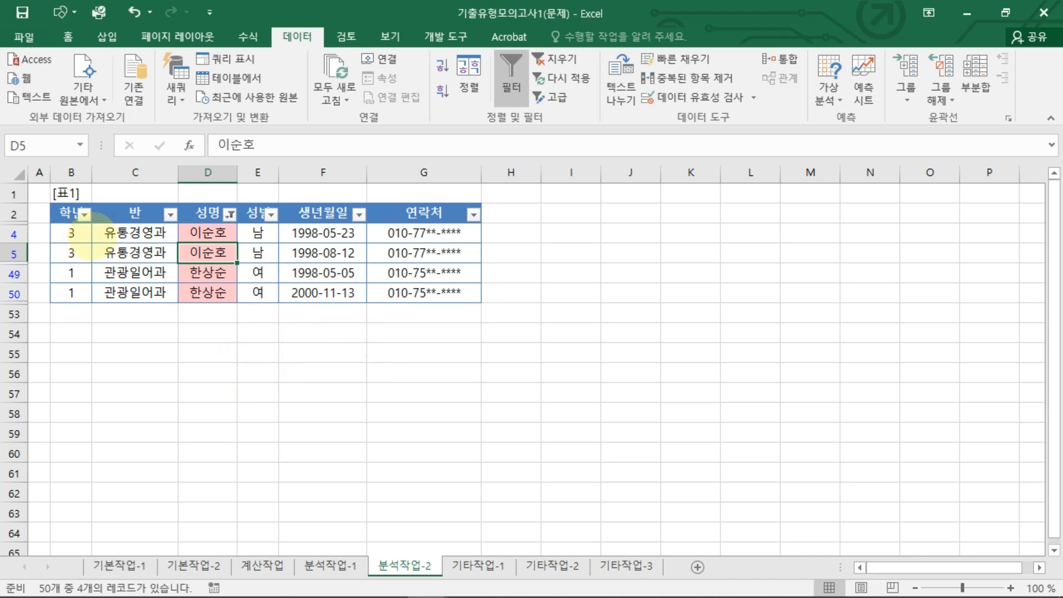
drag(71, 232, 392, 293)
click(390, 352)
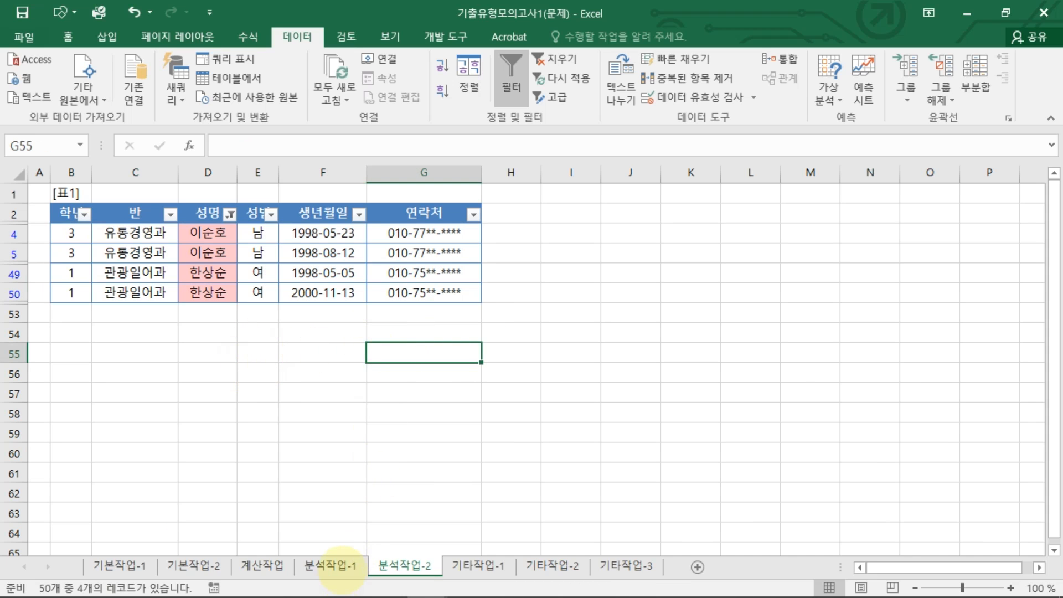
click(338, 565)
click(400, 565)
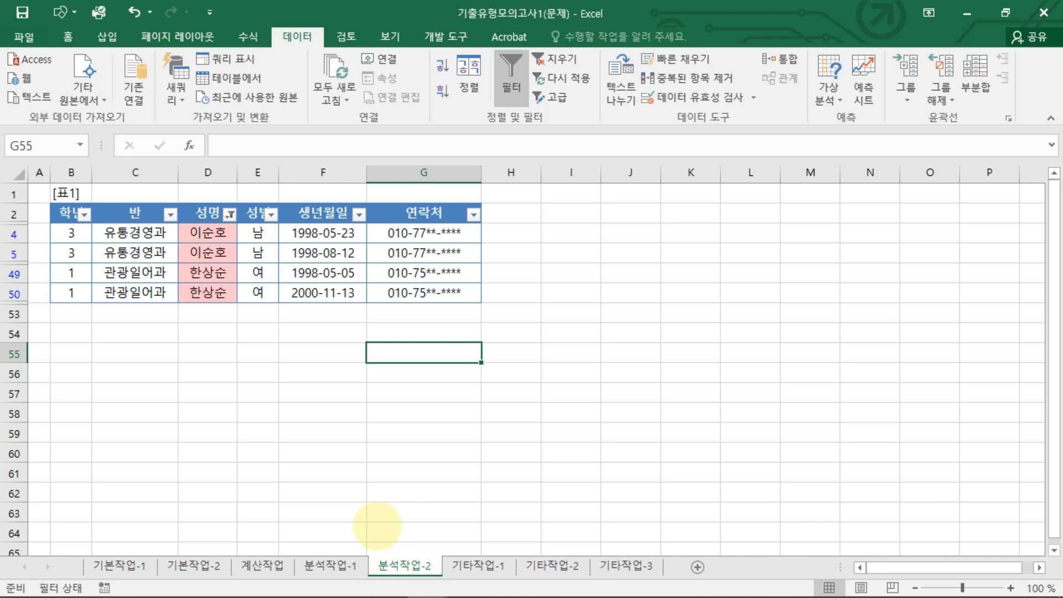
click(310, 565)
click(404, 565)
click(396, 512)
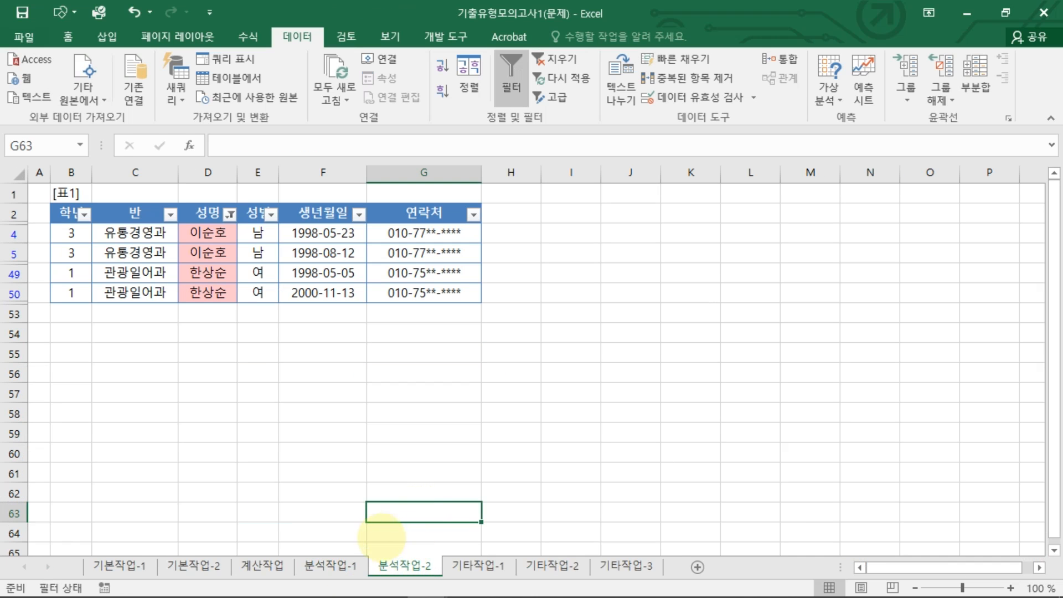
click(354, 565)
click(394, 565)
click(360, 564)
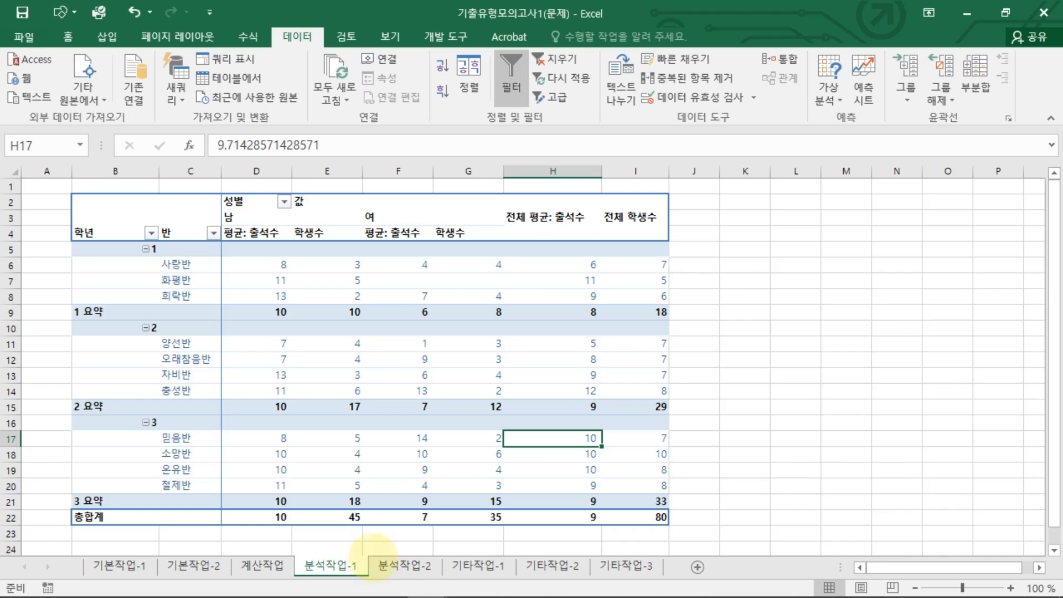
click(399, 565)
click(420, 334)
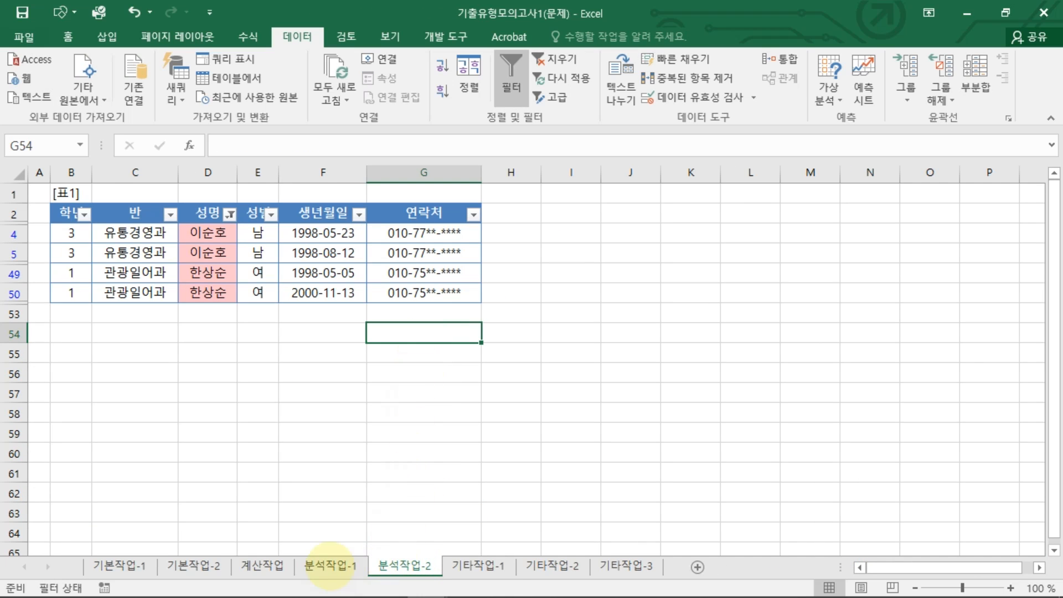
click(329, 565)
click(391, 565)
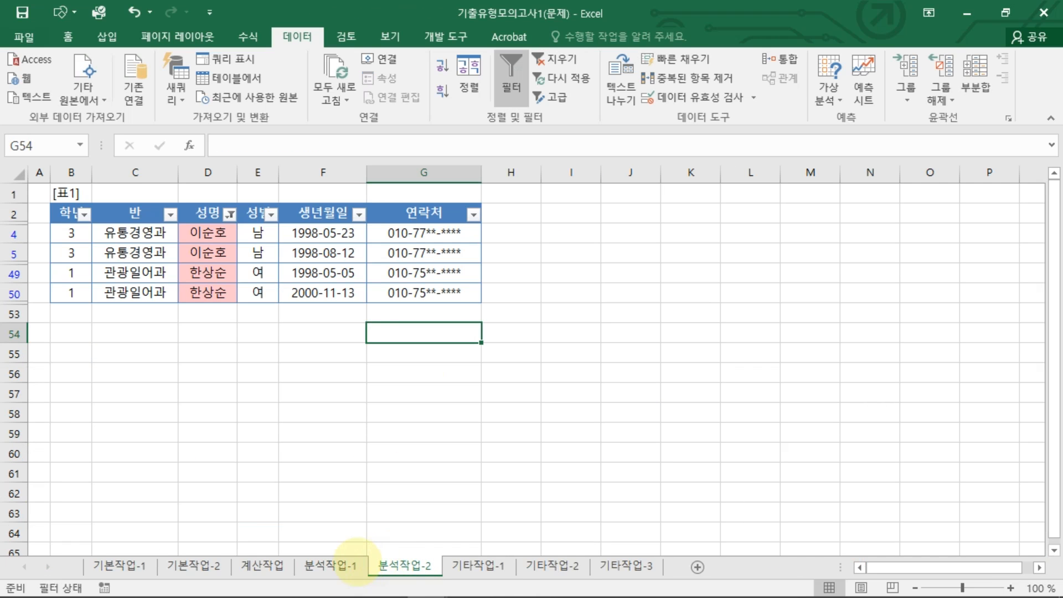
click(332, 565)
click(393, 565)
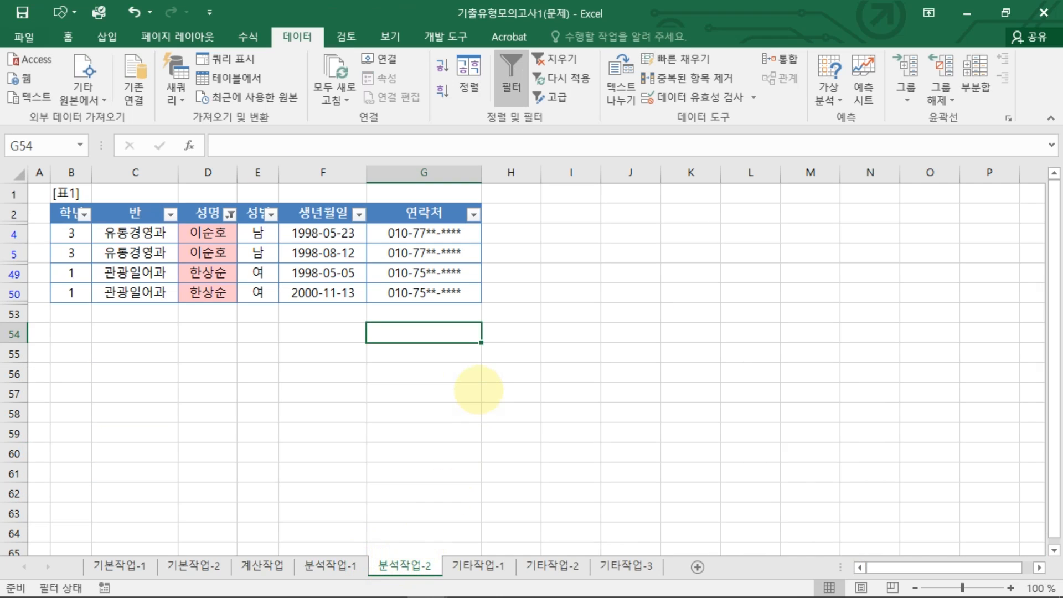
click(477, 391)
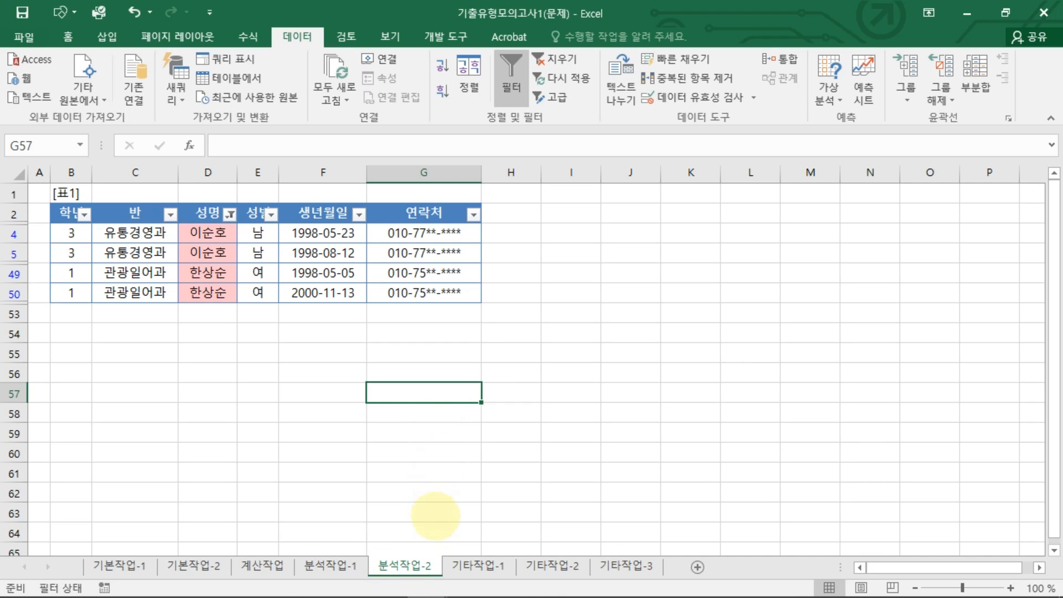
click(436, 314)
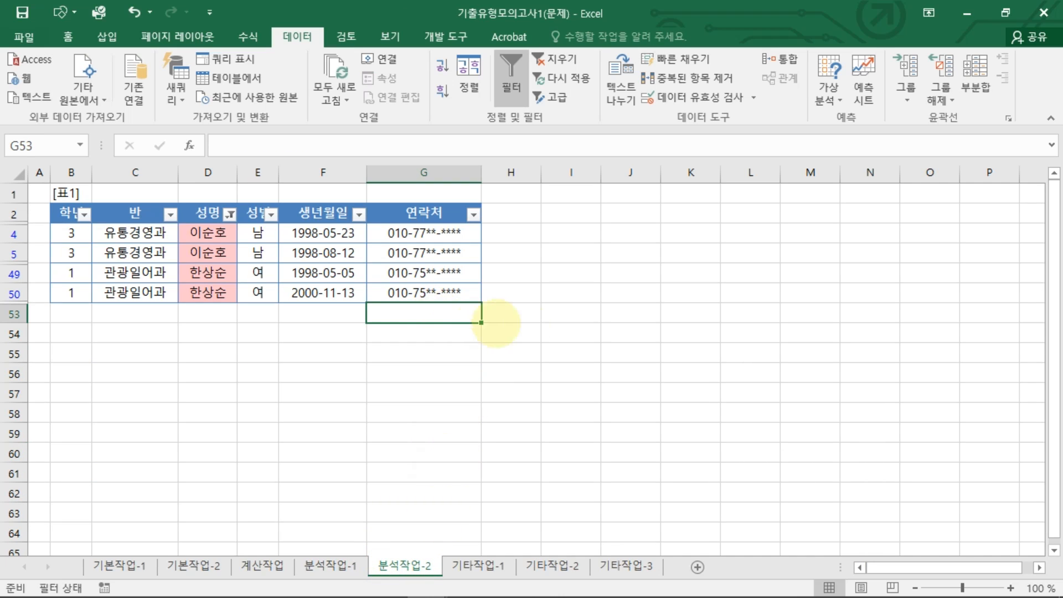
Switch to the 기타작업-1 worksheet containing the exchange rate tables and chart
key(ctrl+Page_Down)
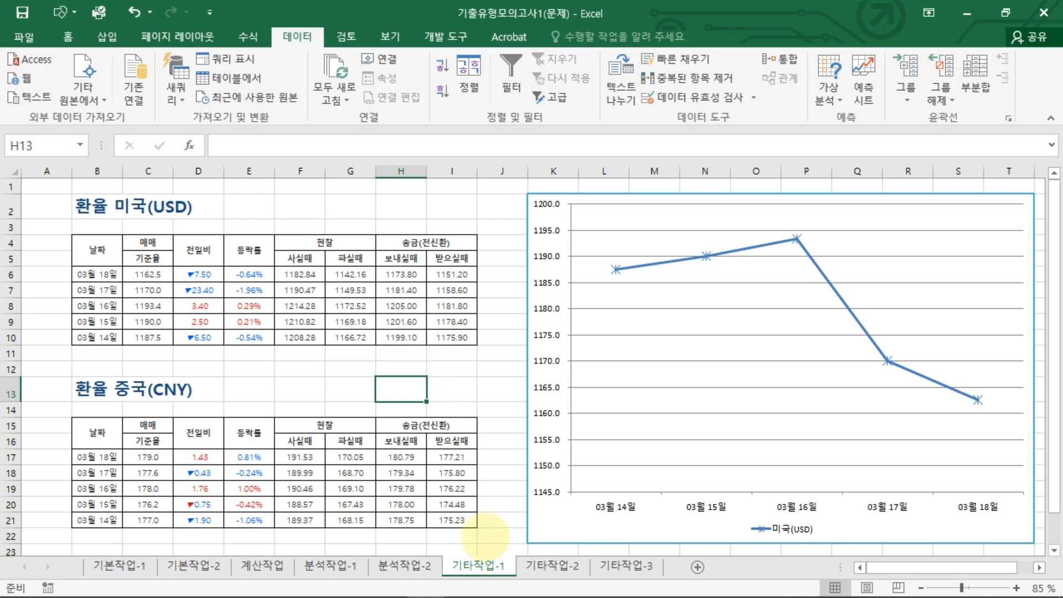
drag(486, 535, 481, 553)
drag(496, 538, 506, 546)
mouse_move(539, 536)
mouse_down()
mouse_move(536, 552)
mouse_move(549, 551)
mouse_up()
mouse_move(615, 537)
mouse_down()
mouse_move(611, 553)
mouse_move(644, 534)
mouse_up()
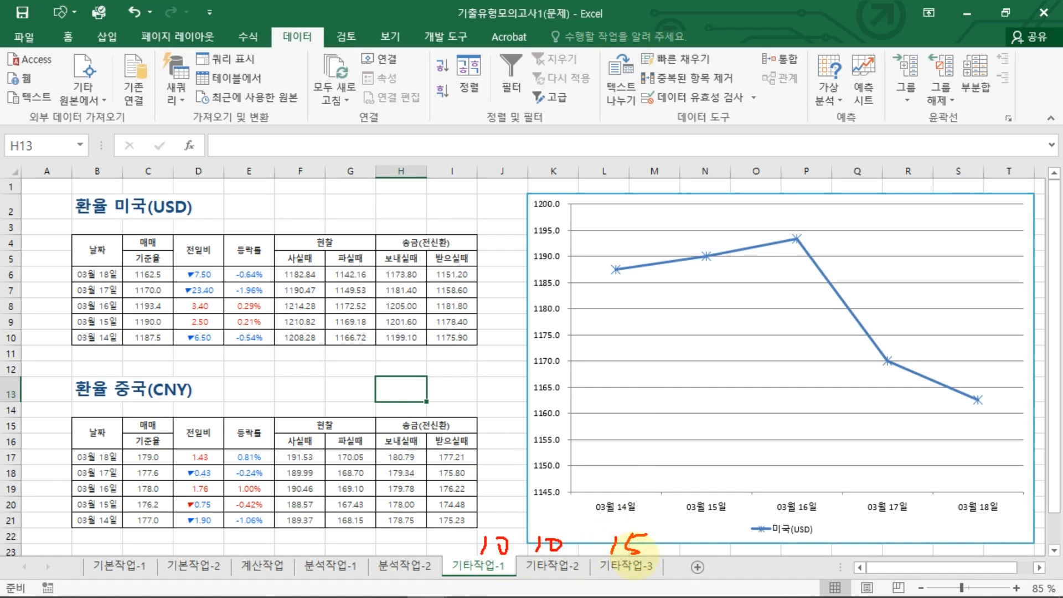
key(Escape)
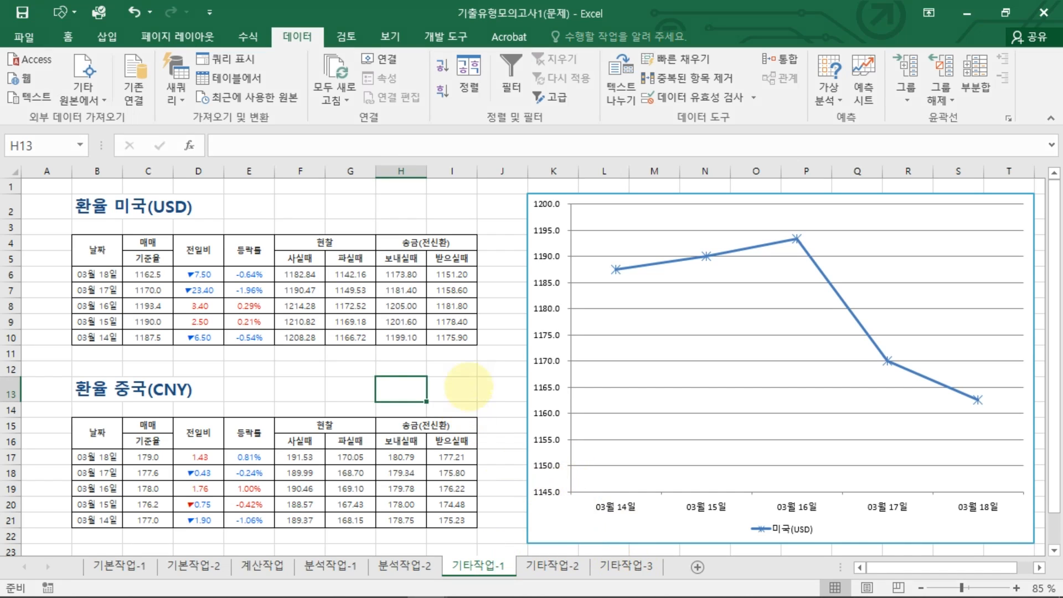
click(458, 338)
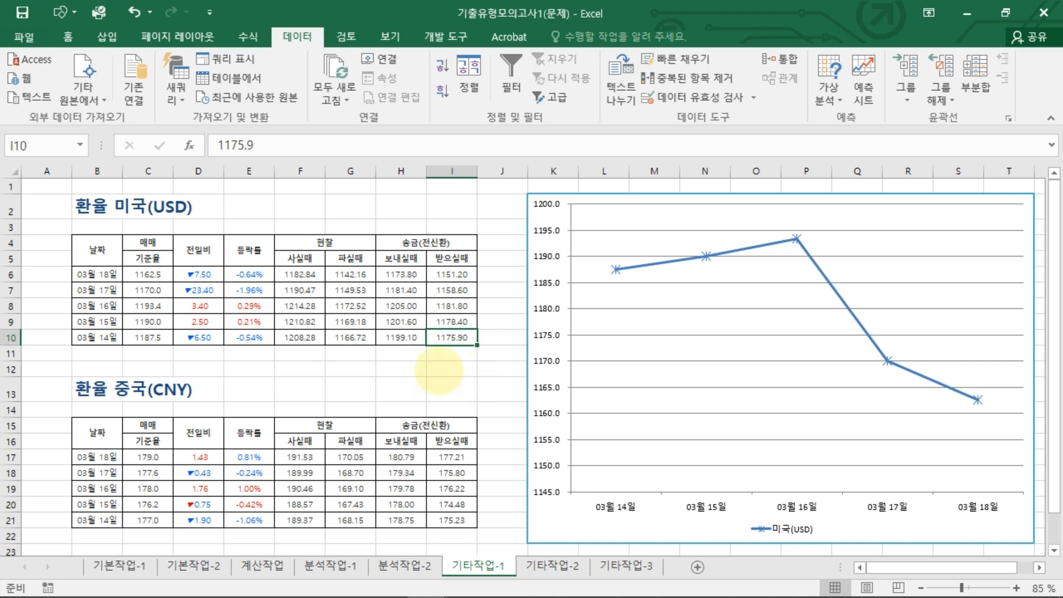
Add a data series named 중국(CNY) to the exchange rate chart, using cells C17:C21 as its values
drag(149, 457, 148, 525)
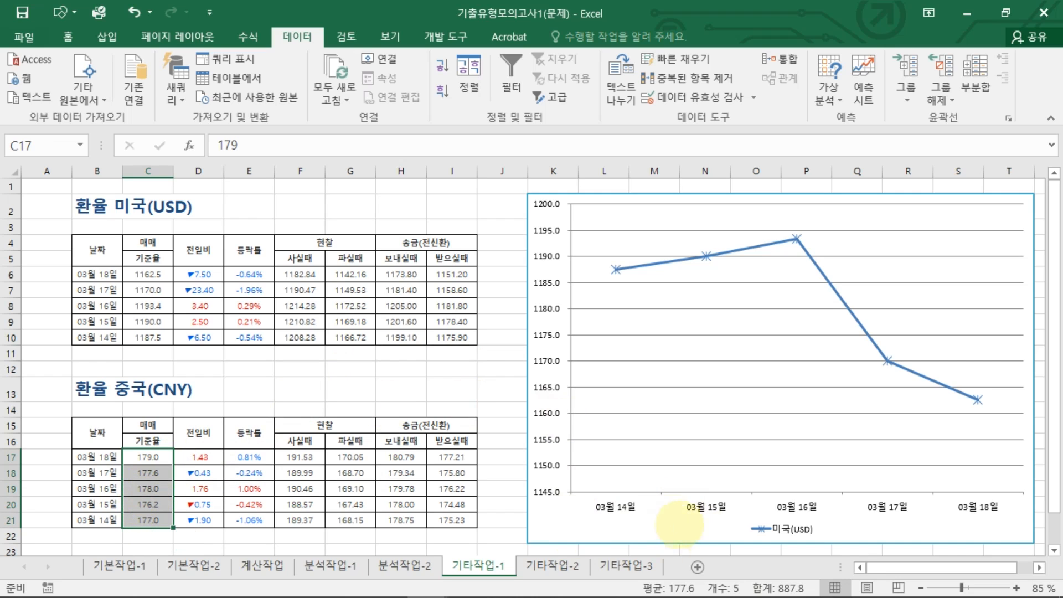
click(564, 517)
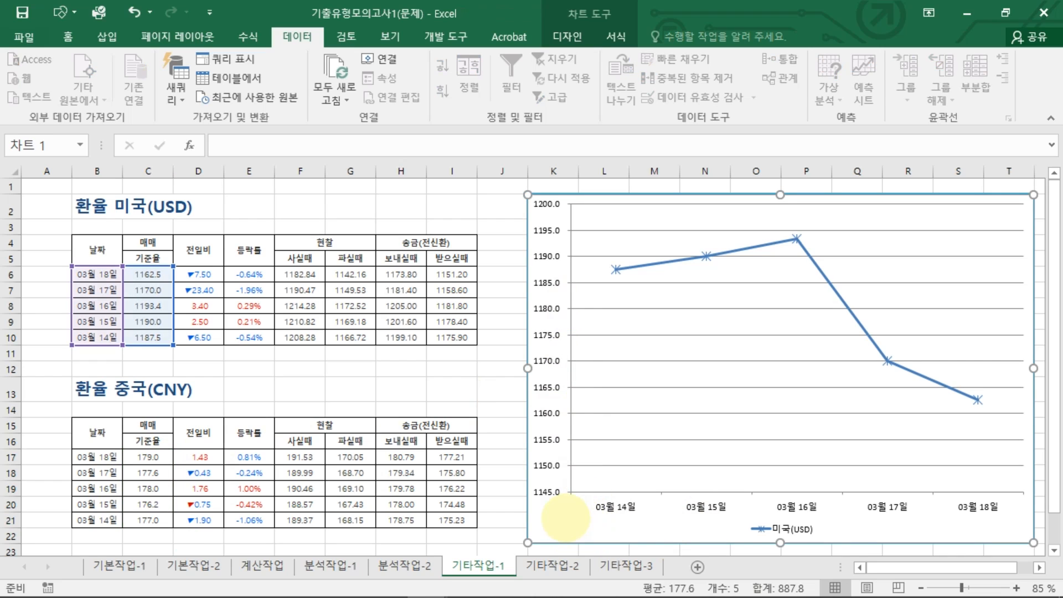
click(567, 37)
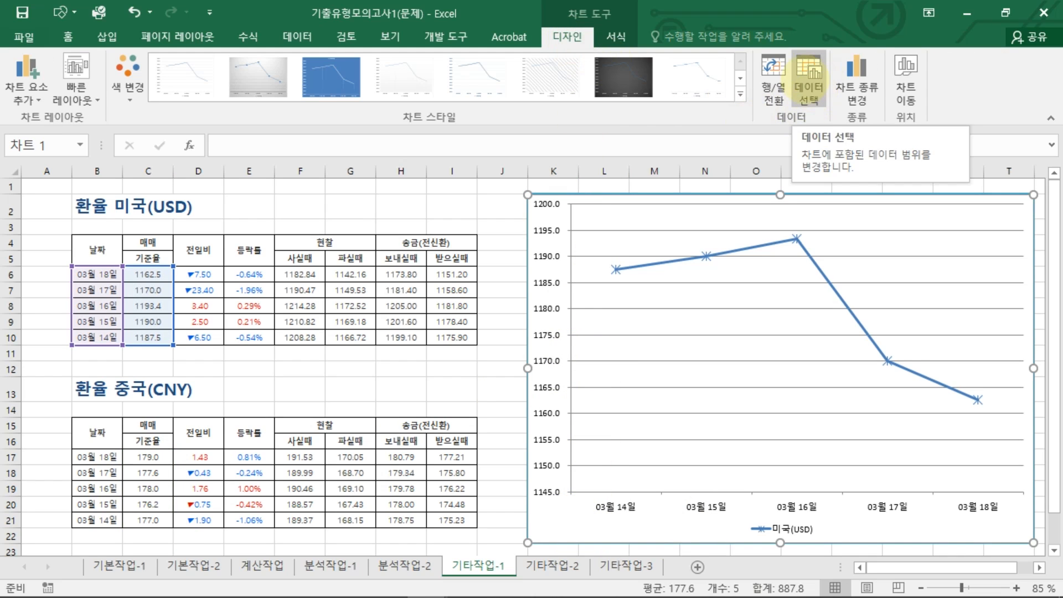
click(809, 79)
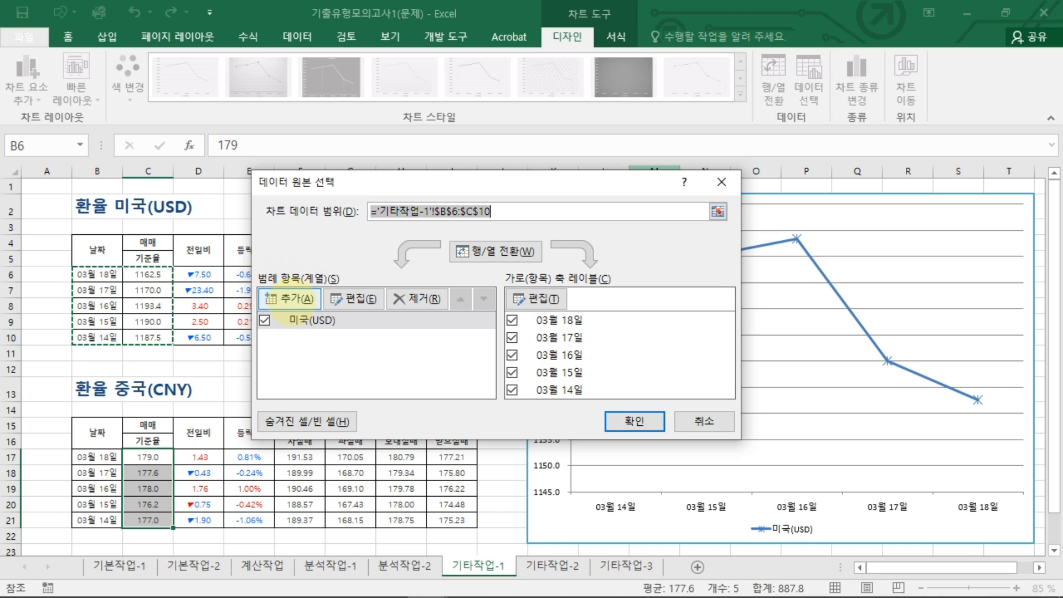
click(293, 299)
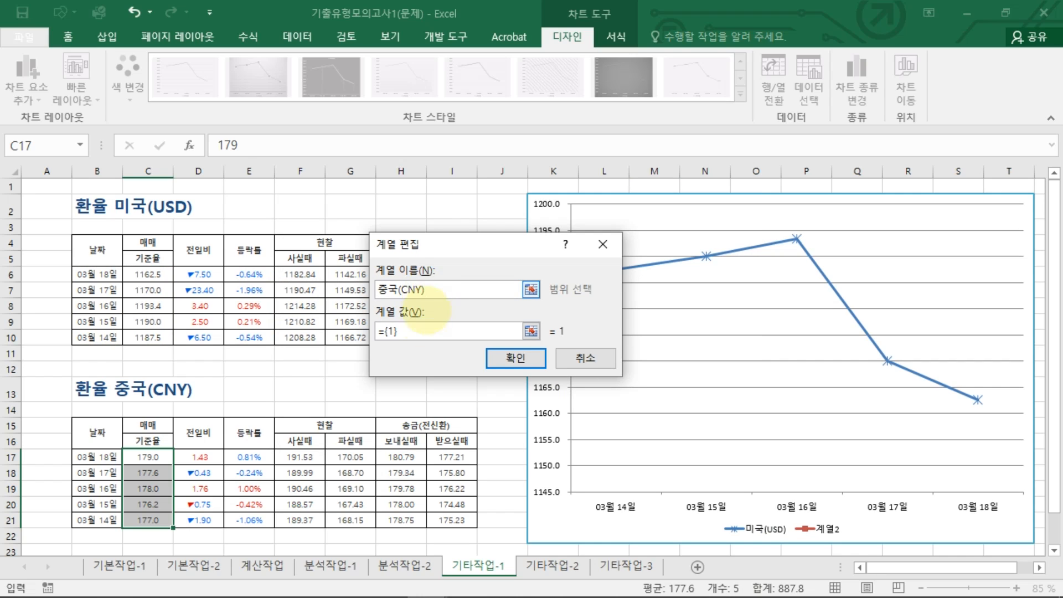
drag(407, 331, 360, 333)
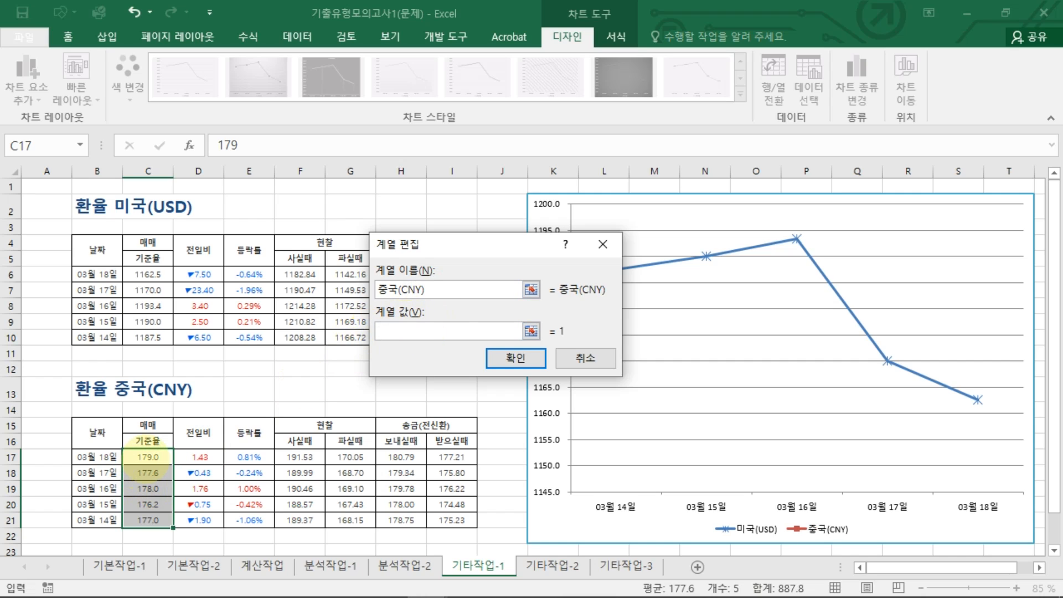
drag(147, 457, 148, 523)
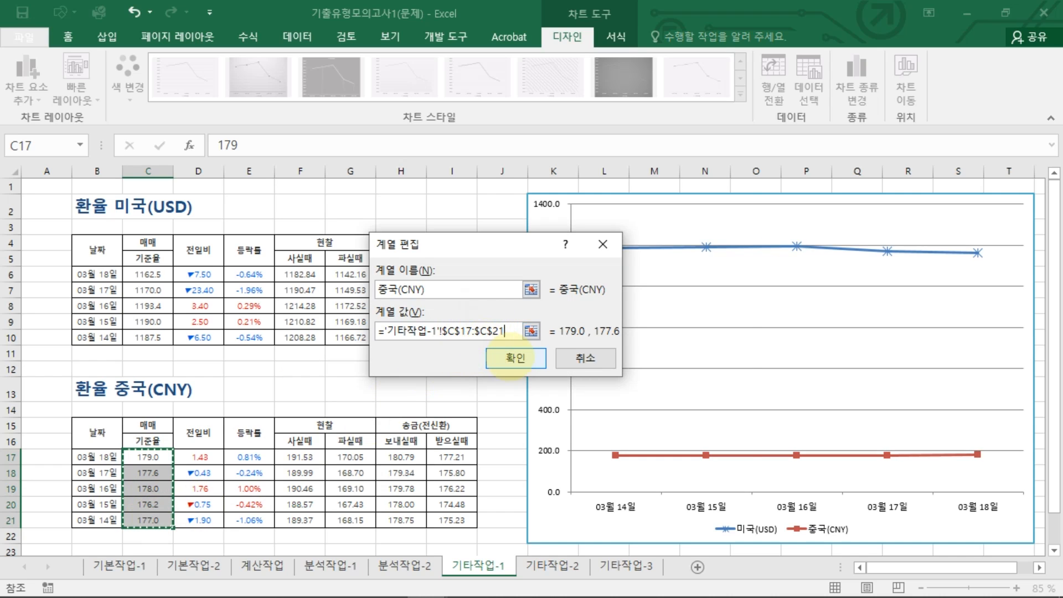
click(515, 357)
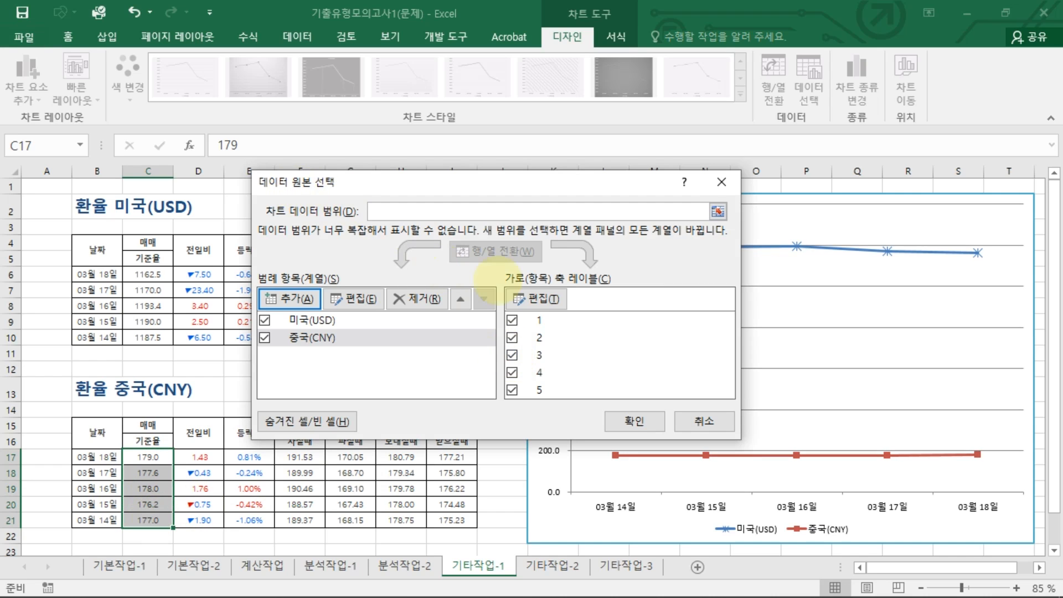
click(629, 420)
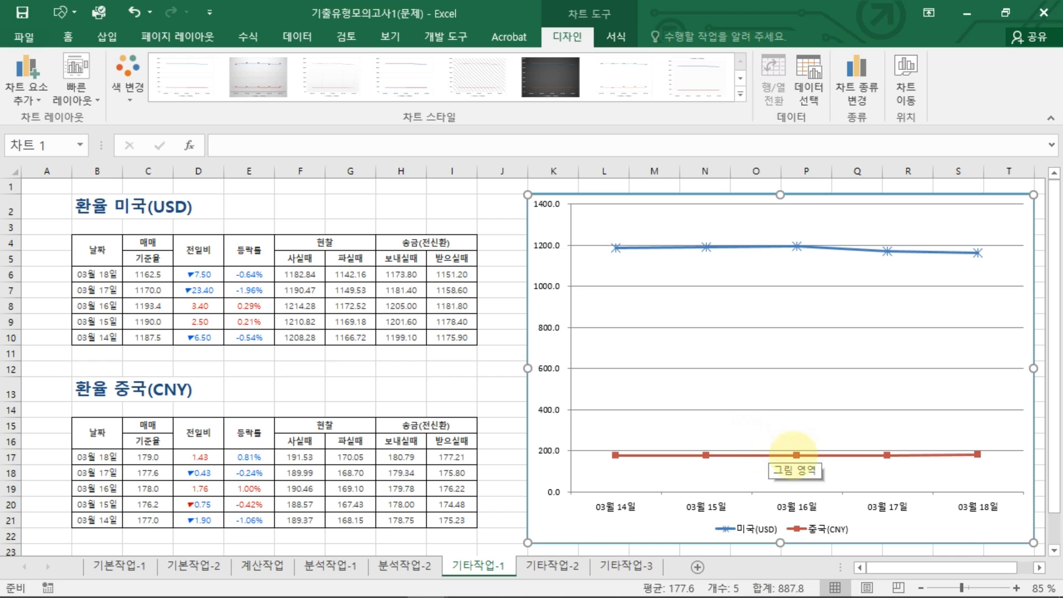
Plot the 중국(CNY) series on the secondary axis (보조 축) and close the formatting pane
click(795, 455)
right_click(796, 455)
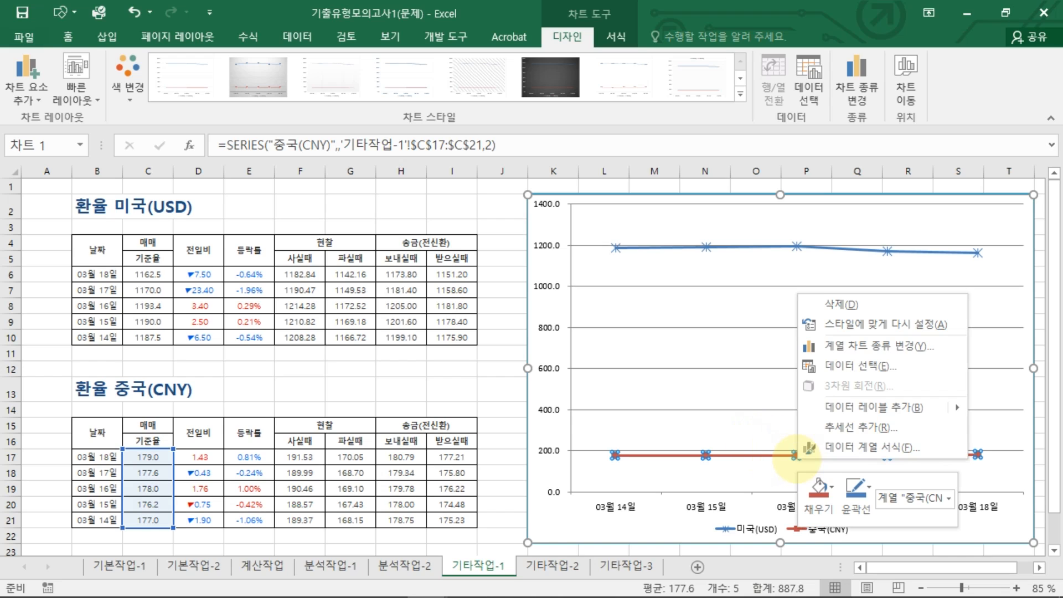
click(863, 446)
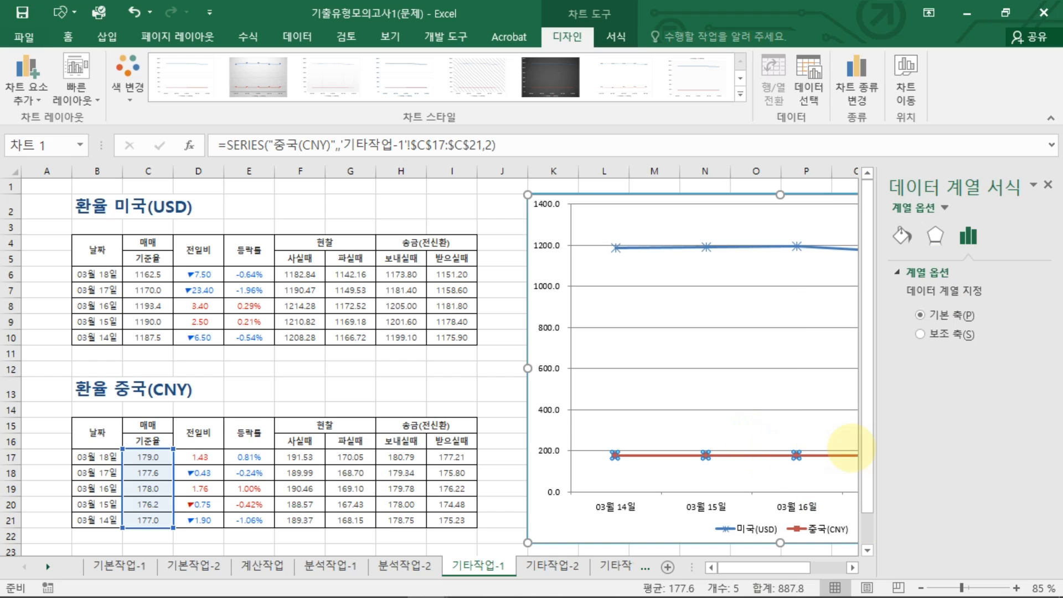
click(920, 333)
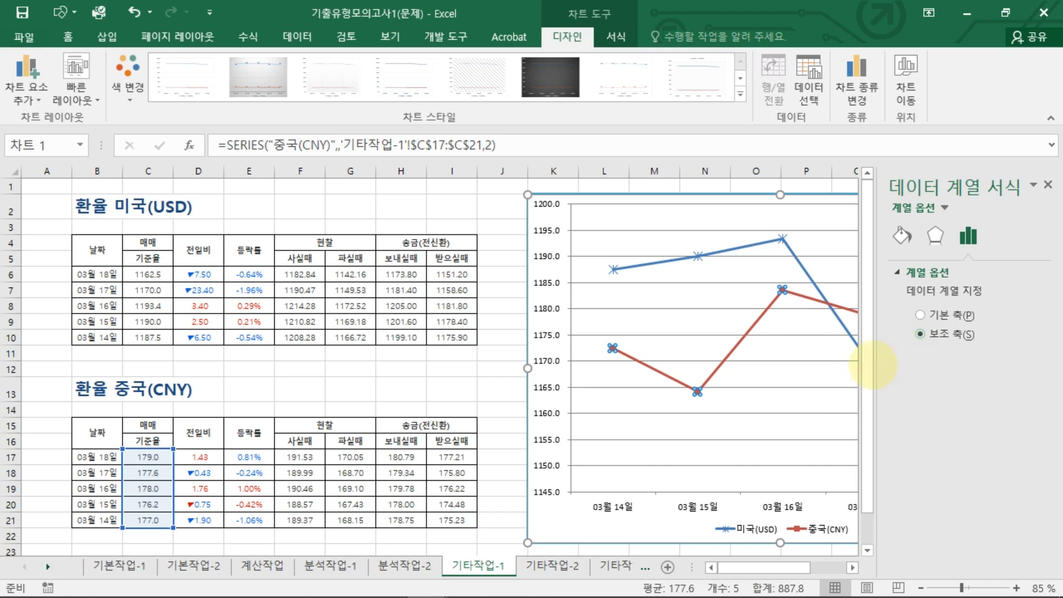
click(759, 427)
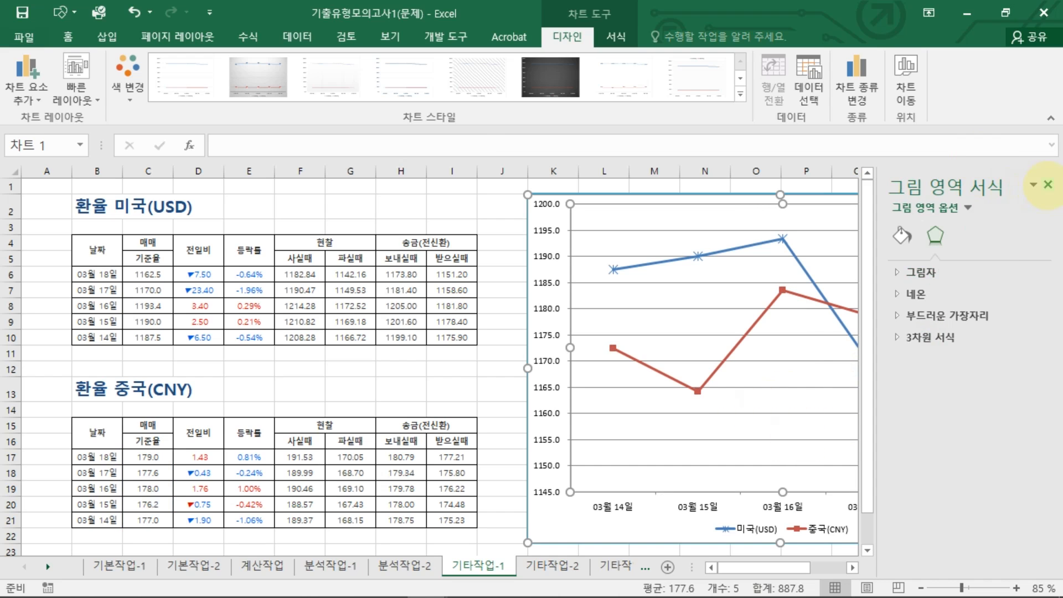
click(1047, 185)
Add a title to the chart's primary vertical axis
click(1039, 568)
click(1039, 568)
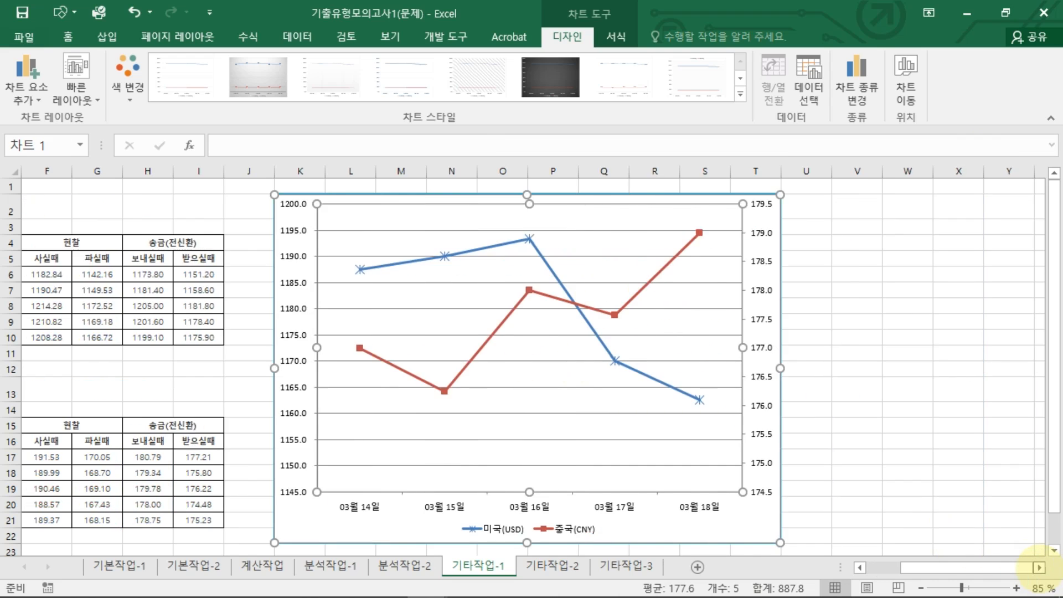
click(1039, 567)
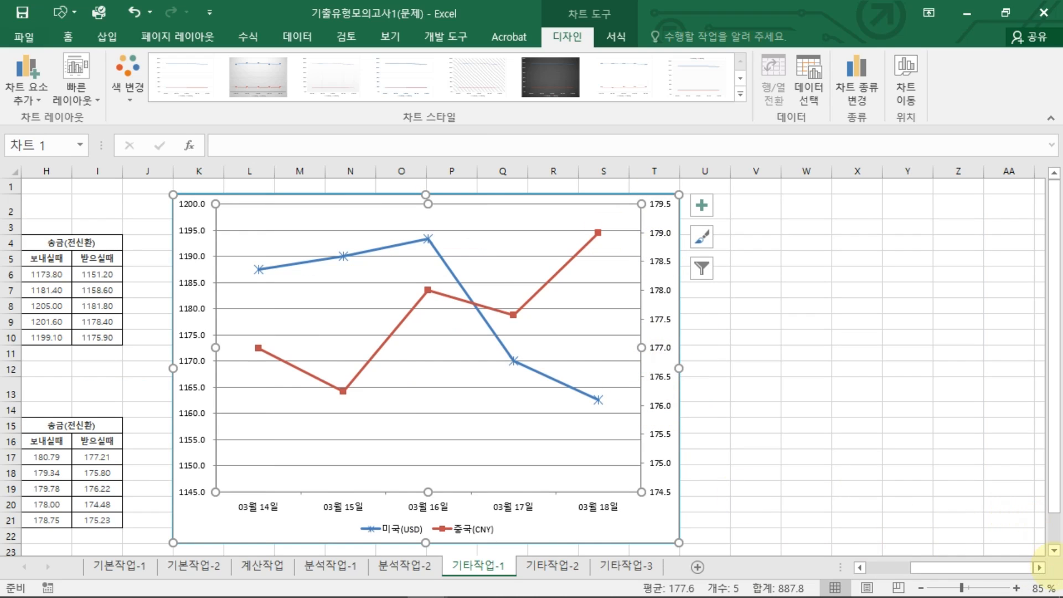
click(1039, 567)
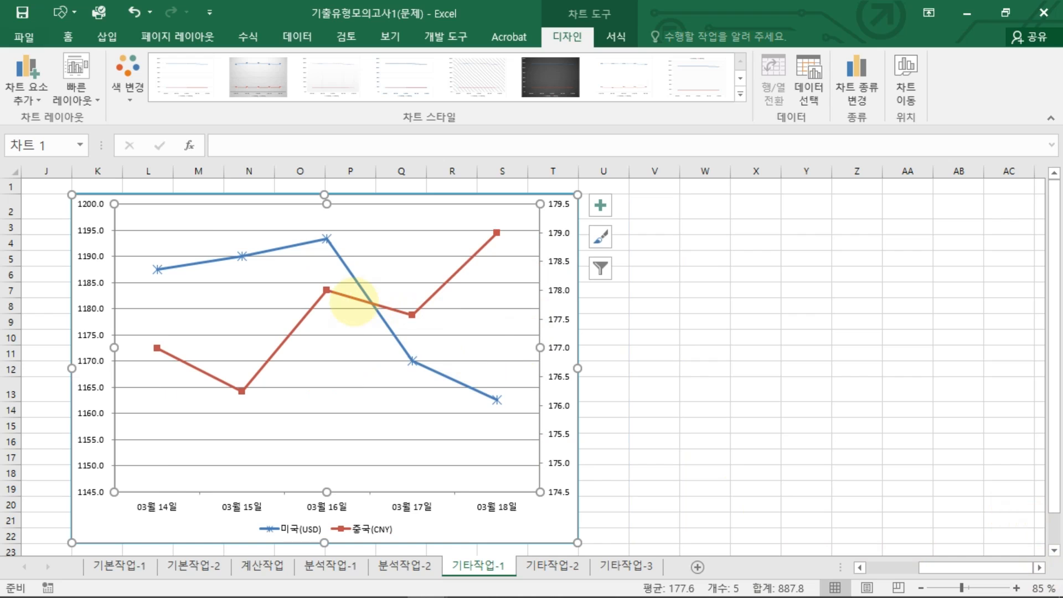
mouse_move(354, 302)
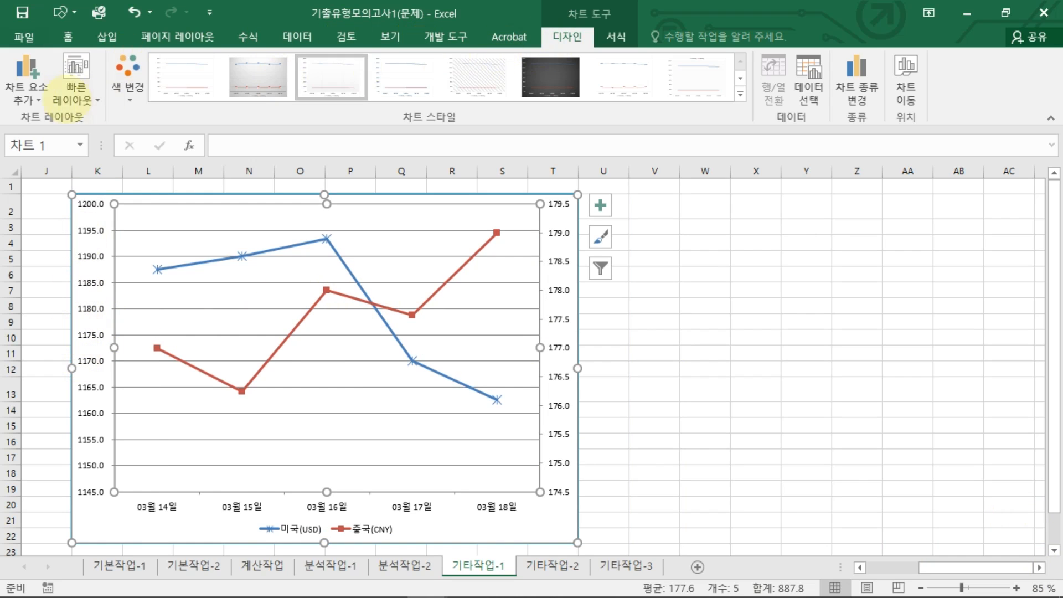
click(17, 88)
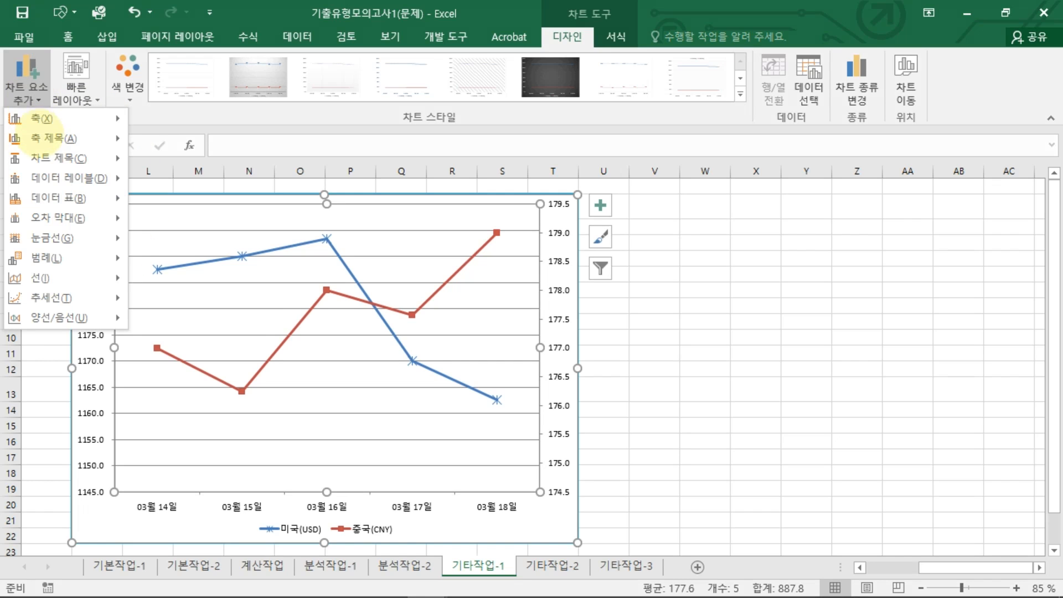
click(38, 139)
click(176, 184)
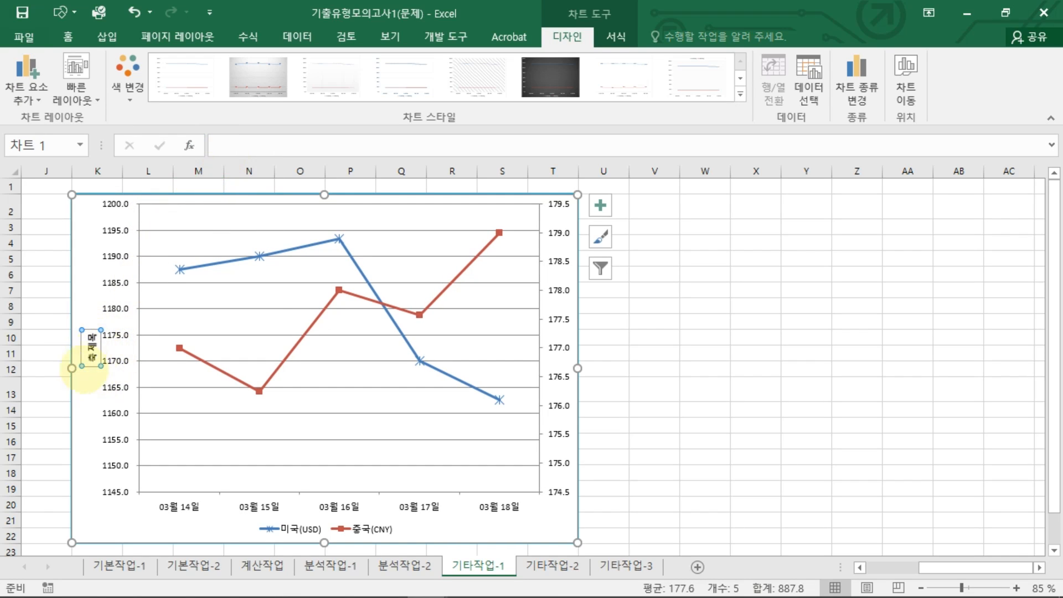
Link the primary vertical axis title to cell B2, which holds 환율 미국(USD)
click(228, 148)
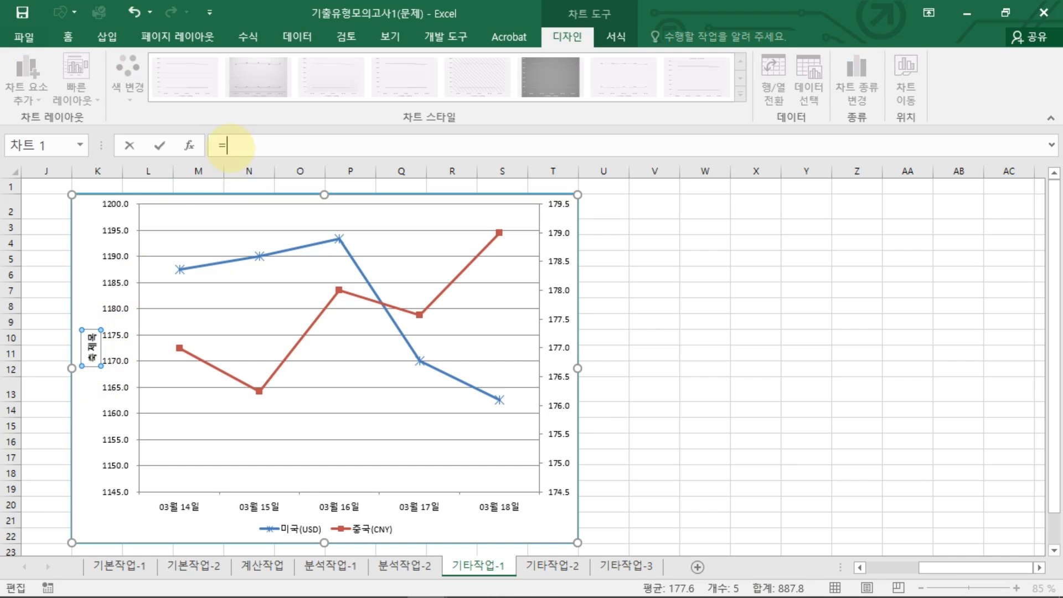
drag(957, 569, 866, 570)
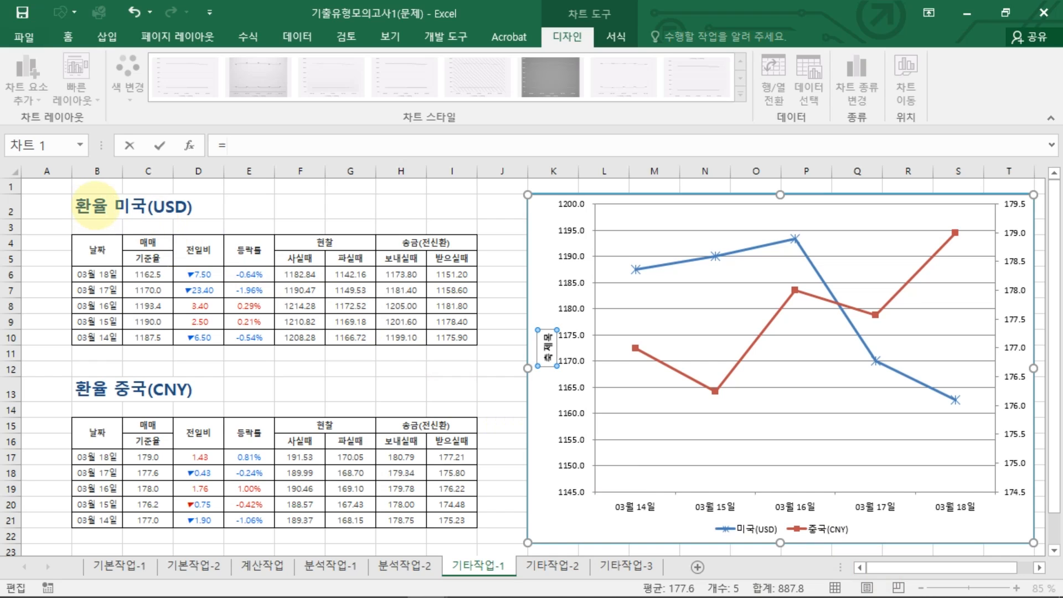
click(94, 206)
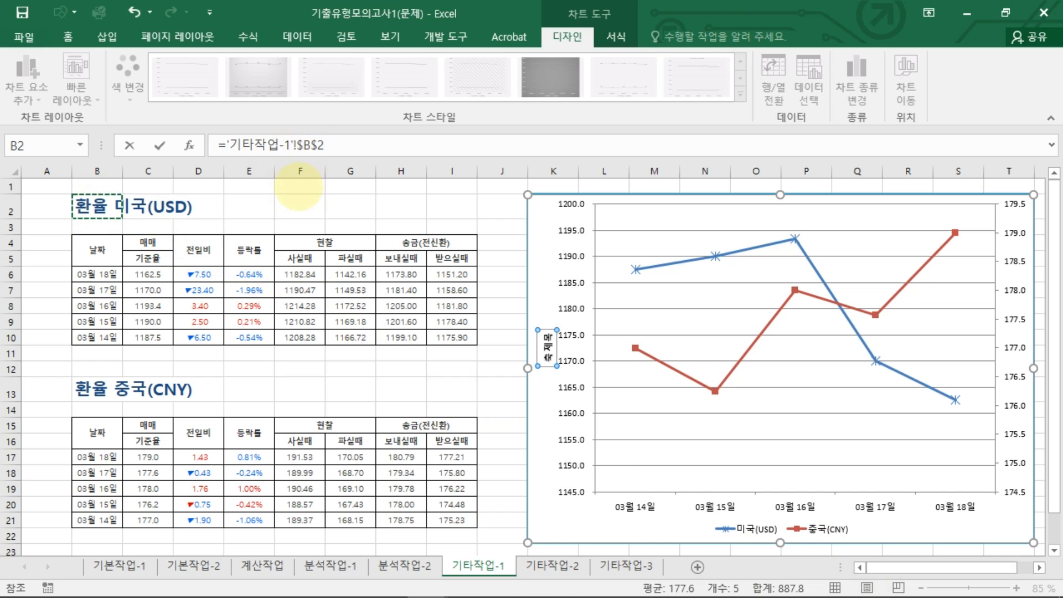
key(Return)
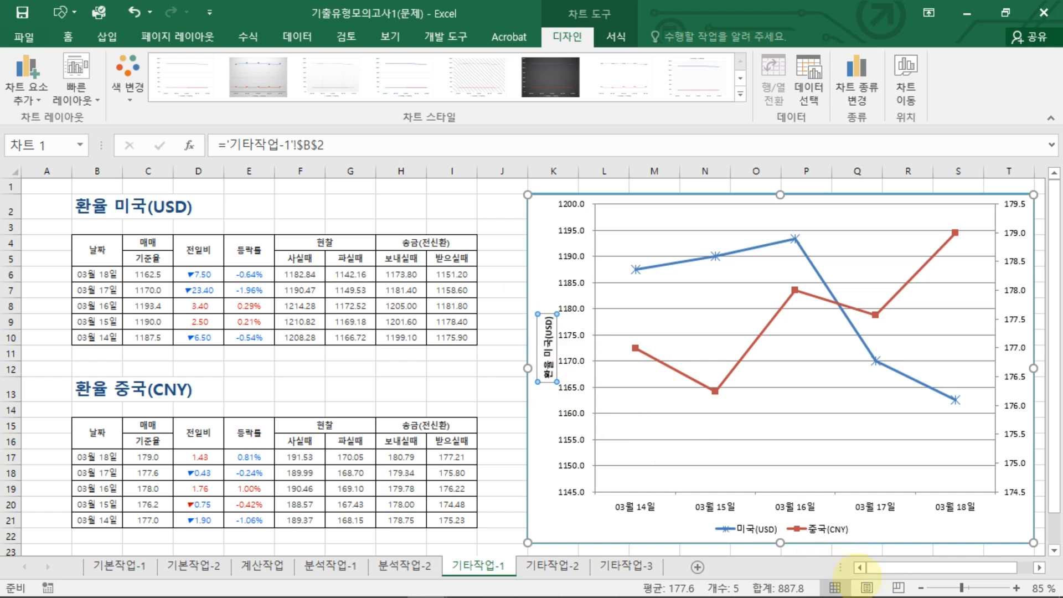
Set the primary vertical axis bounds to a minimum of 1150 and a maximum of 1250
drag(908, 567, 922, 568)
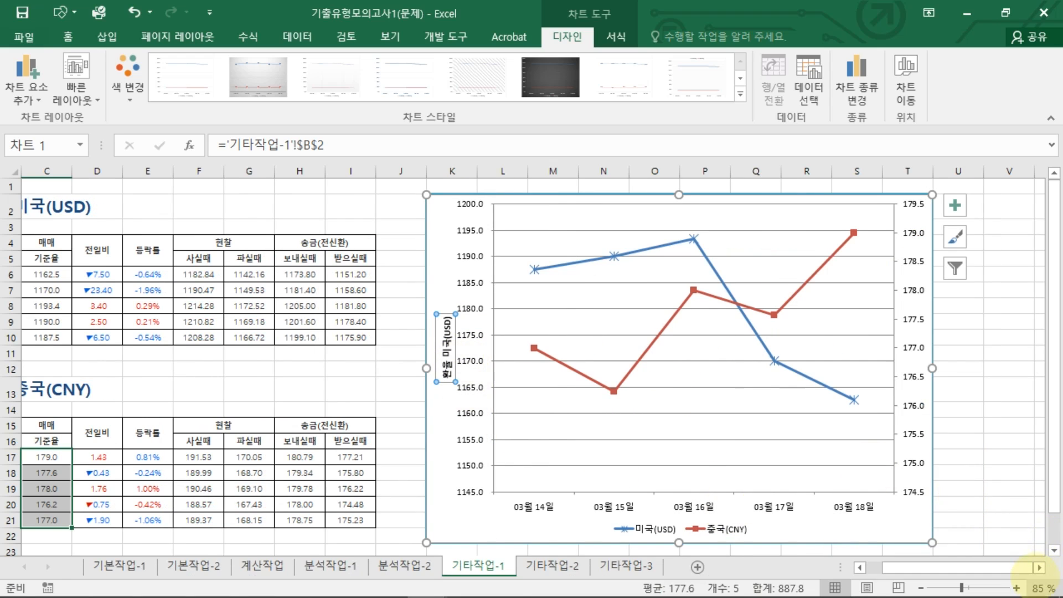
click(1039, 567)
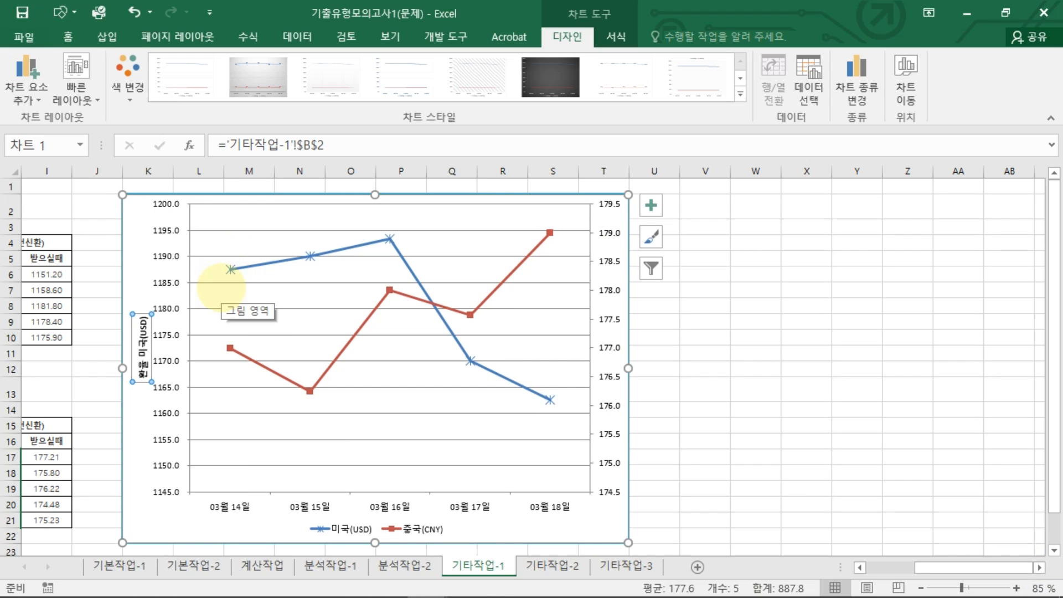
click(169, 282)
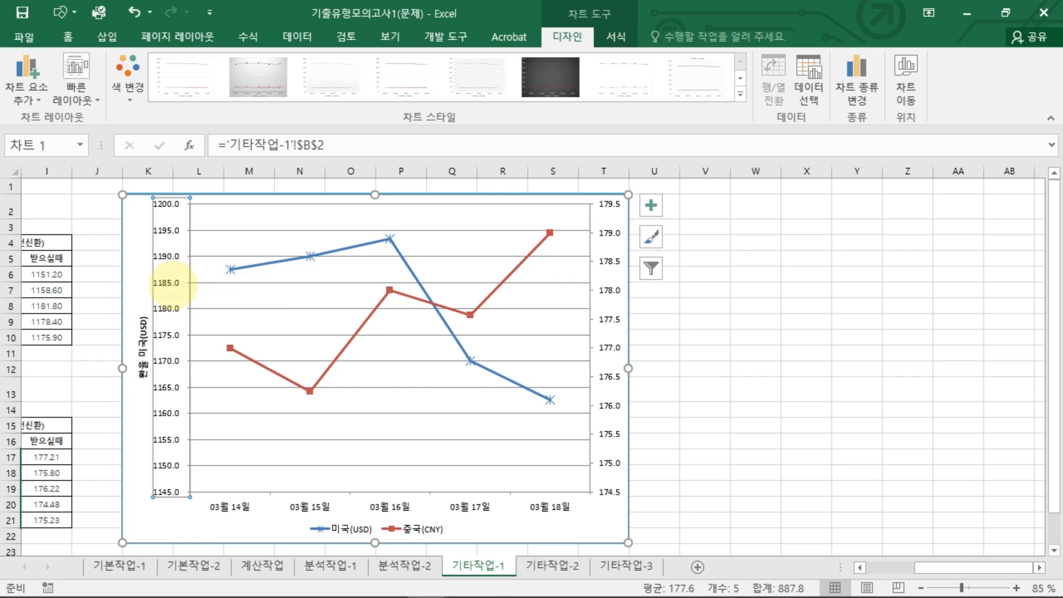
right_click(169, 283)
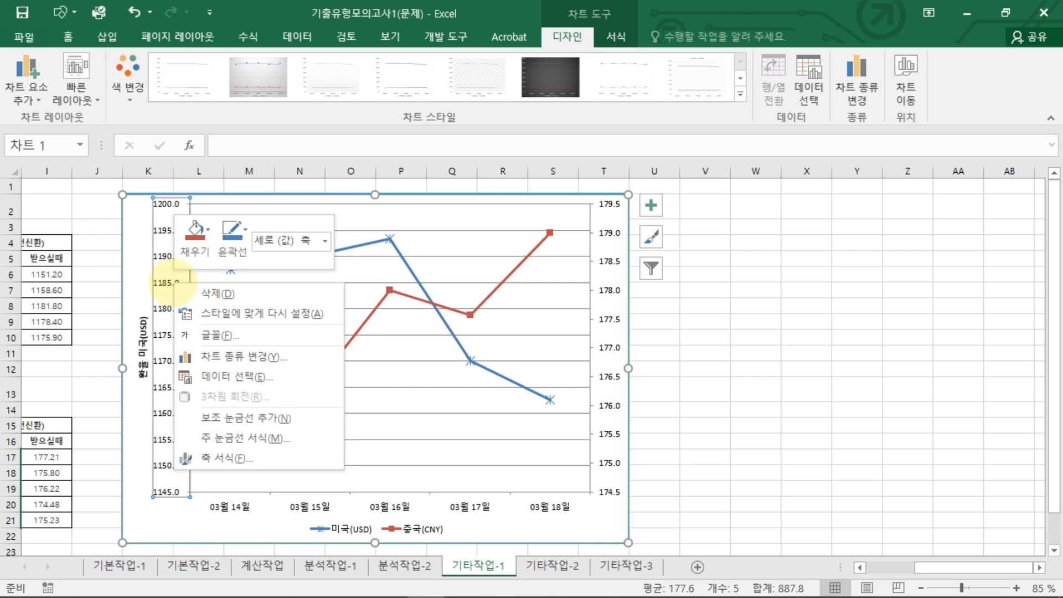
click(232, 457)
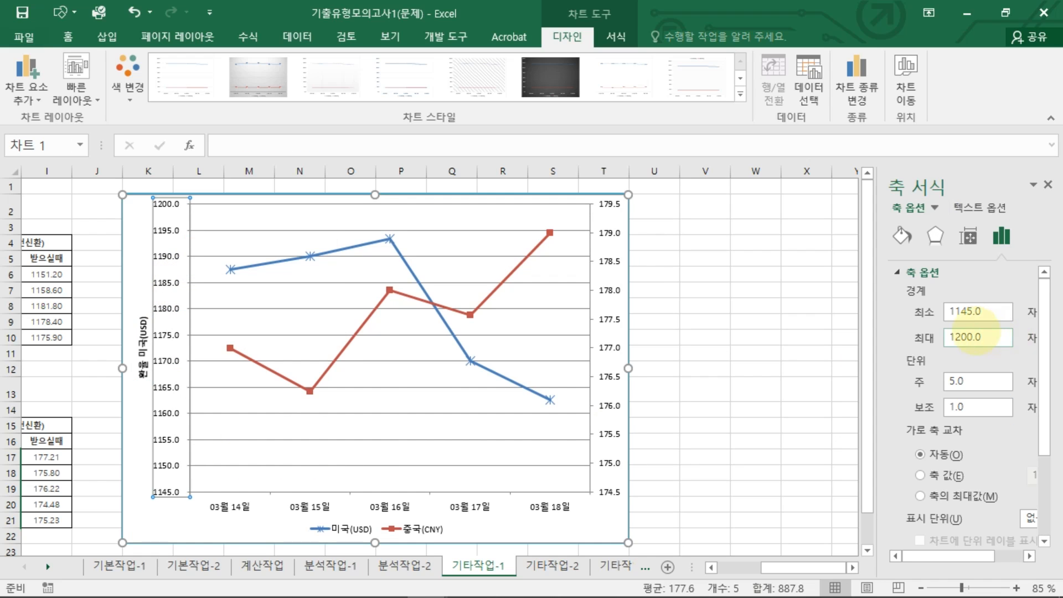
drag(901, 313, 901, 313)
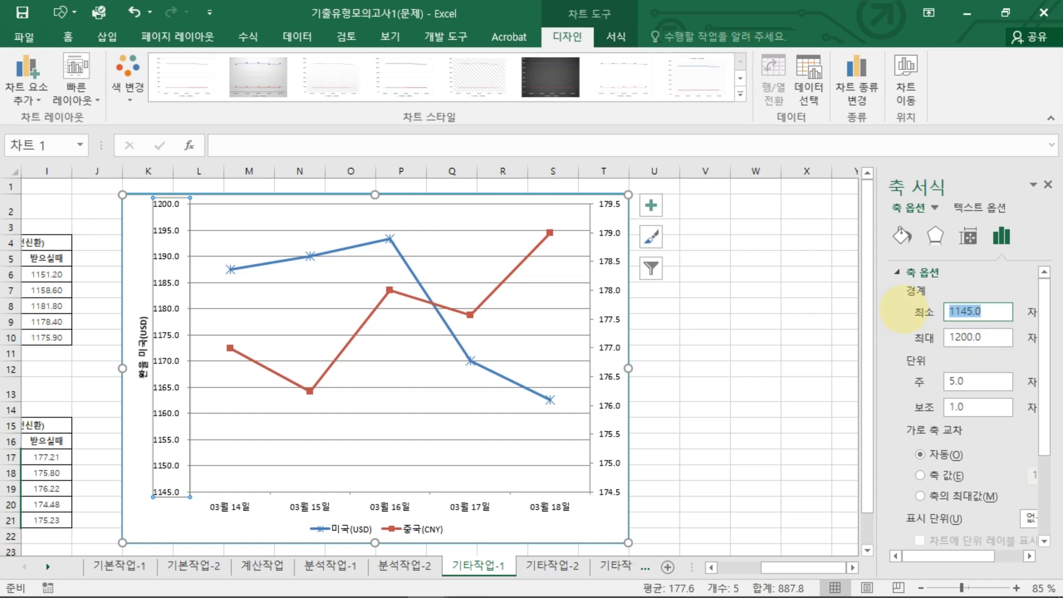
text(1150)
key(Tab)
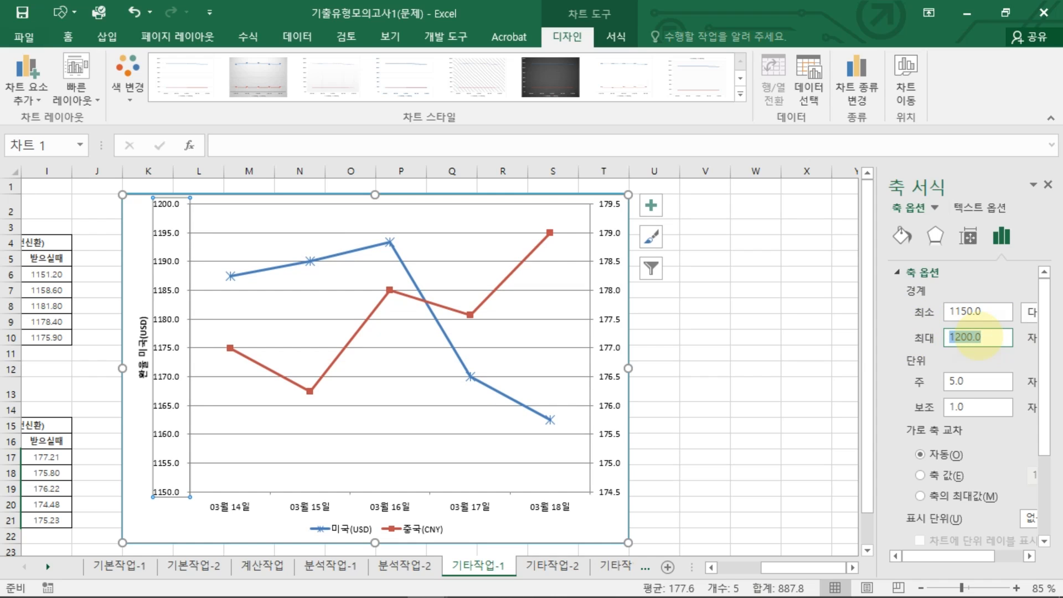
text(1250)
key(Return)
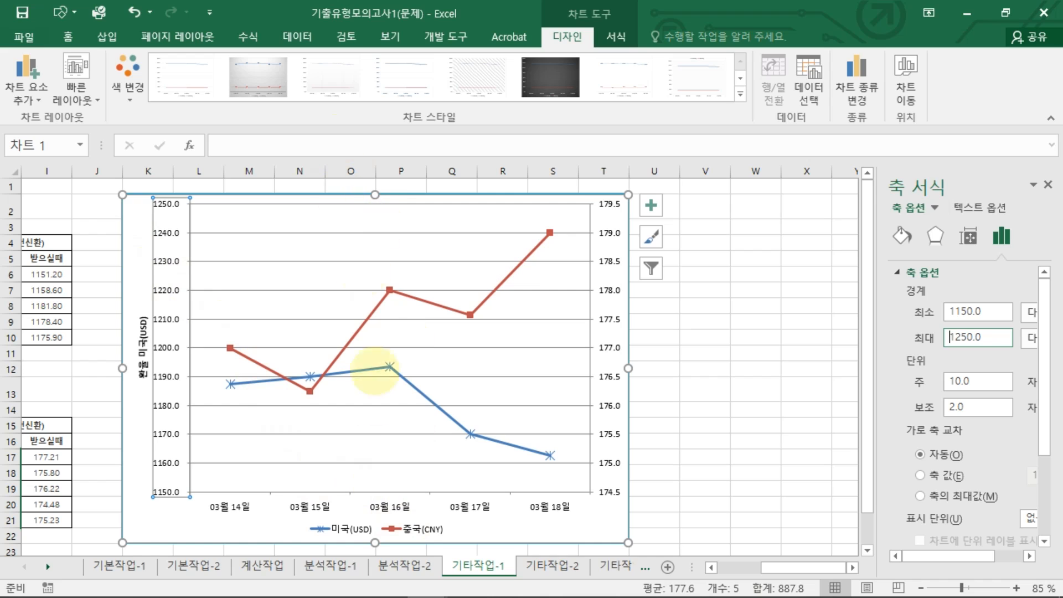
Place the chart legend above the plot area (위쪽)
click(26, 83)
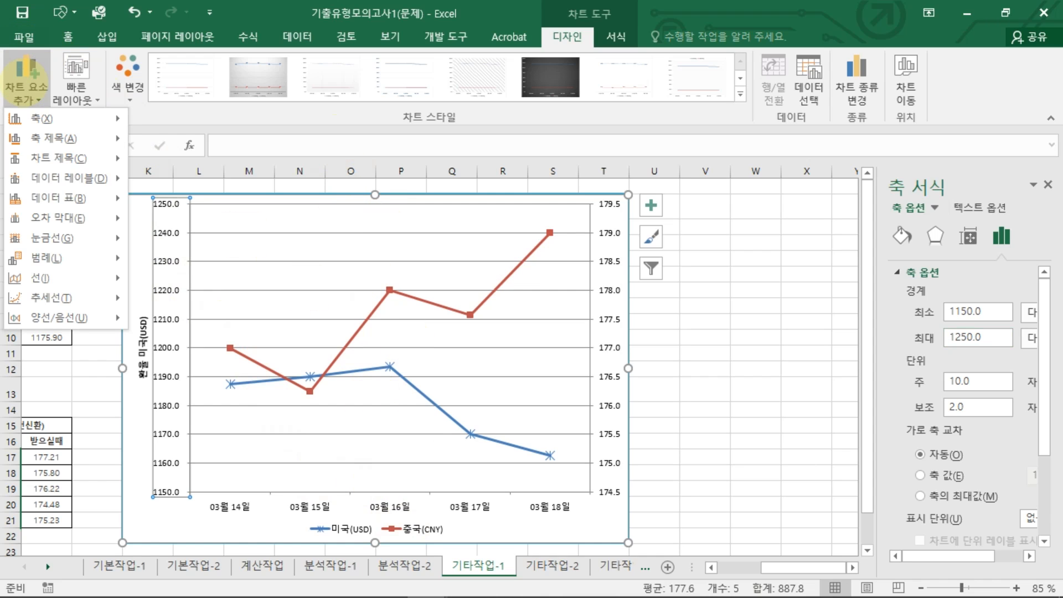
mouse_move(47, 257)
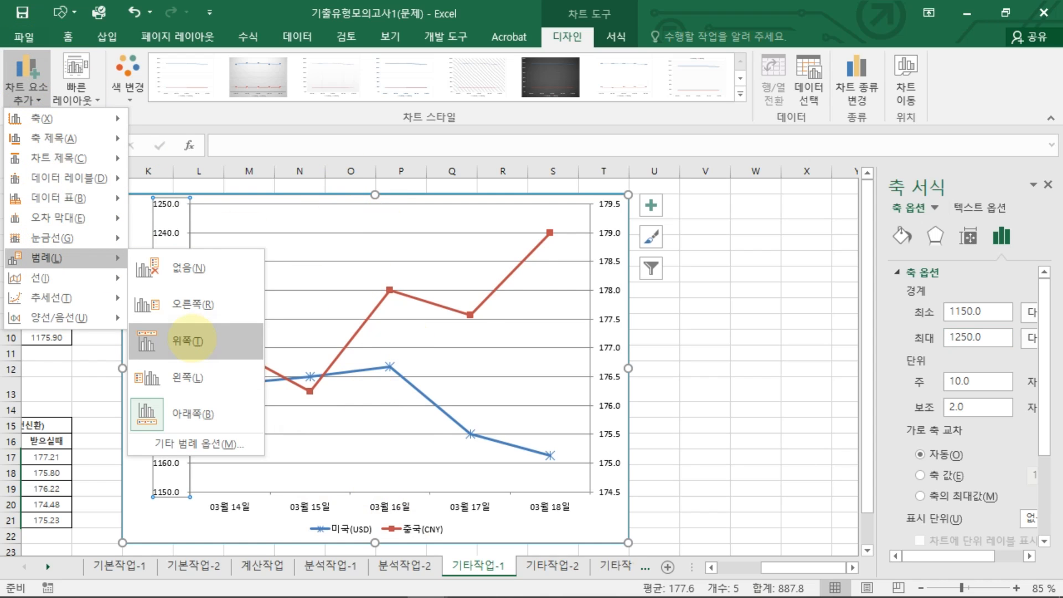
click(195, 338)
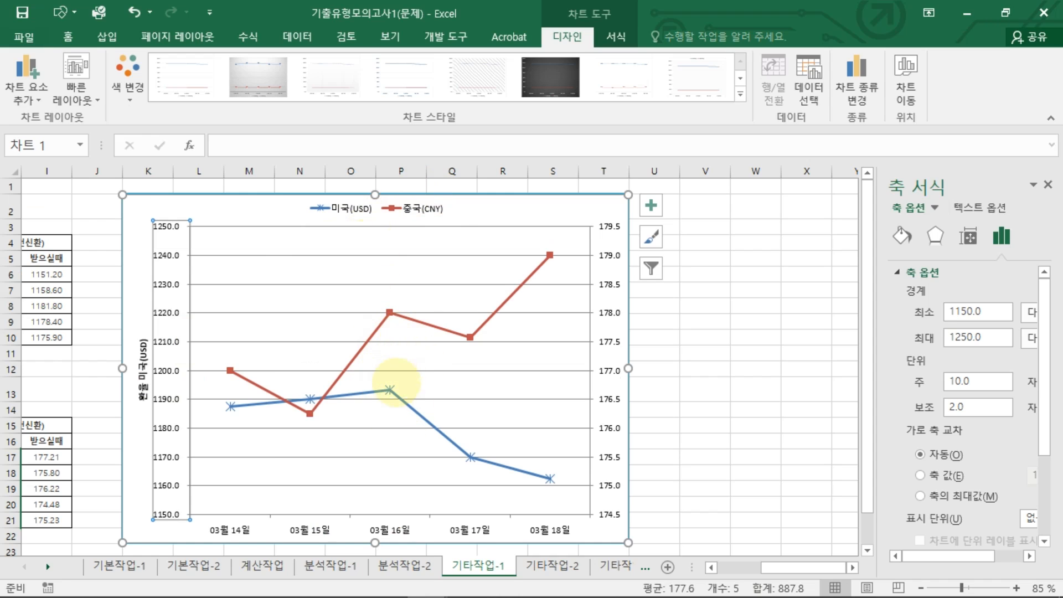
Set the 미국(USD) series markers to the built-in triangle shape and turn on the smoothed line (완만한 선)
click(390, 390)
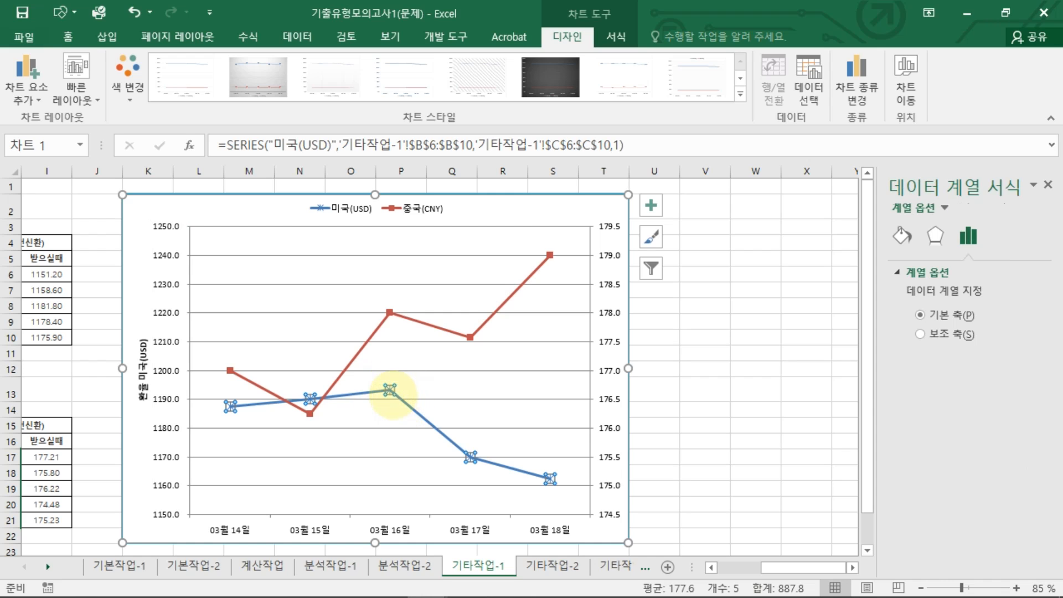
right_click(389, 391)
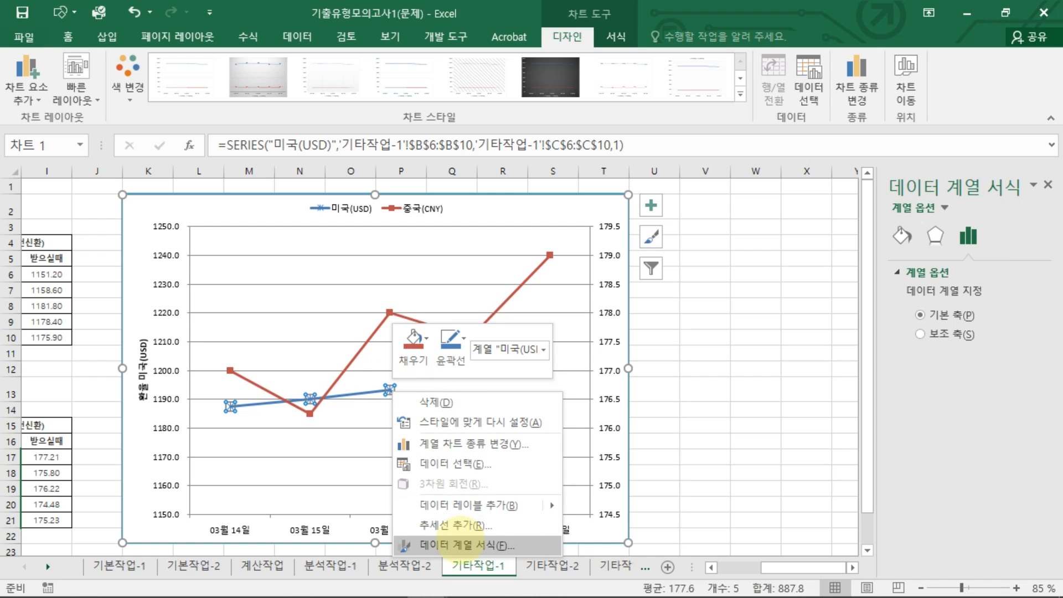
click(461, 530)
click(902, 236)
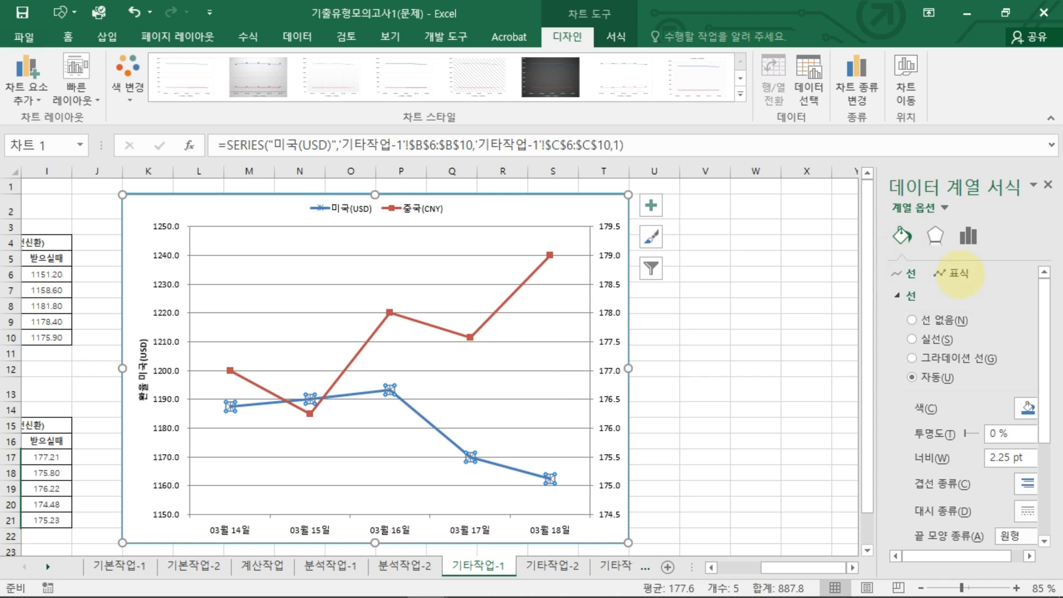
click(956, 272)
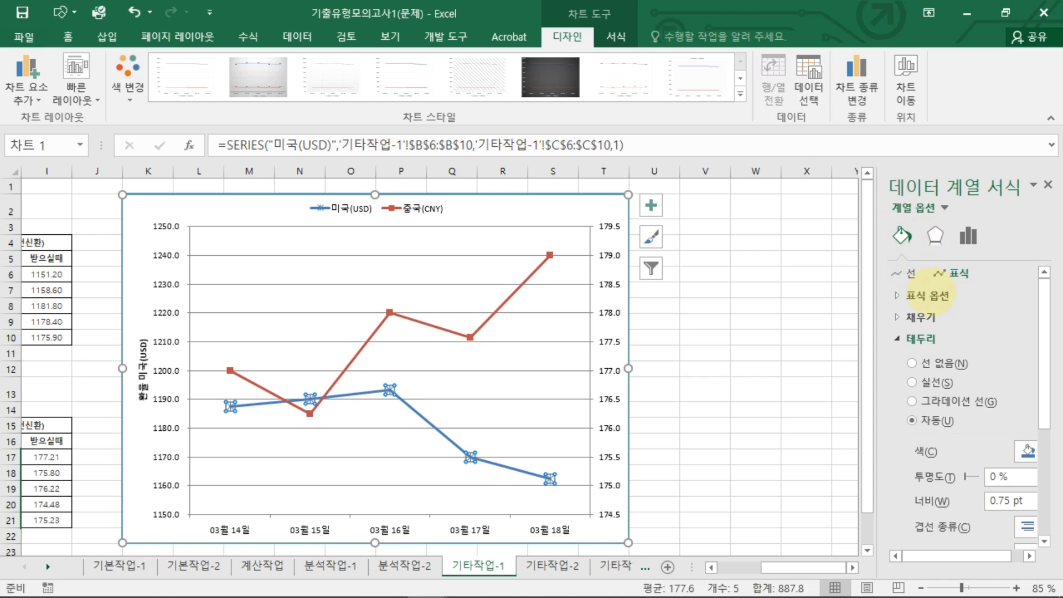
click(929, 295)
click(935, 357)
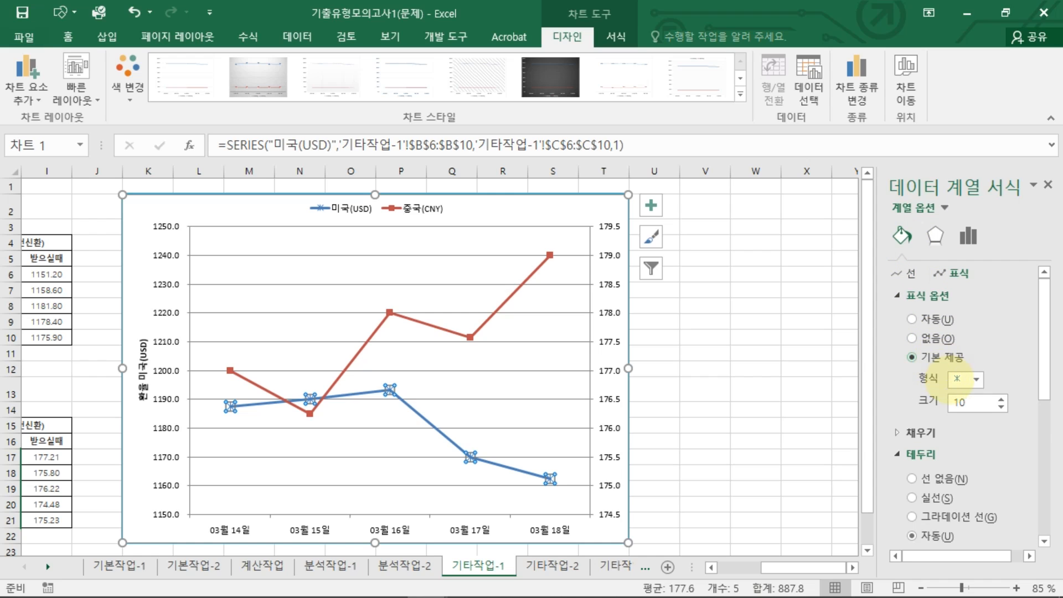
click(962, 379)
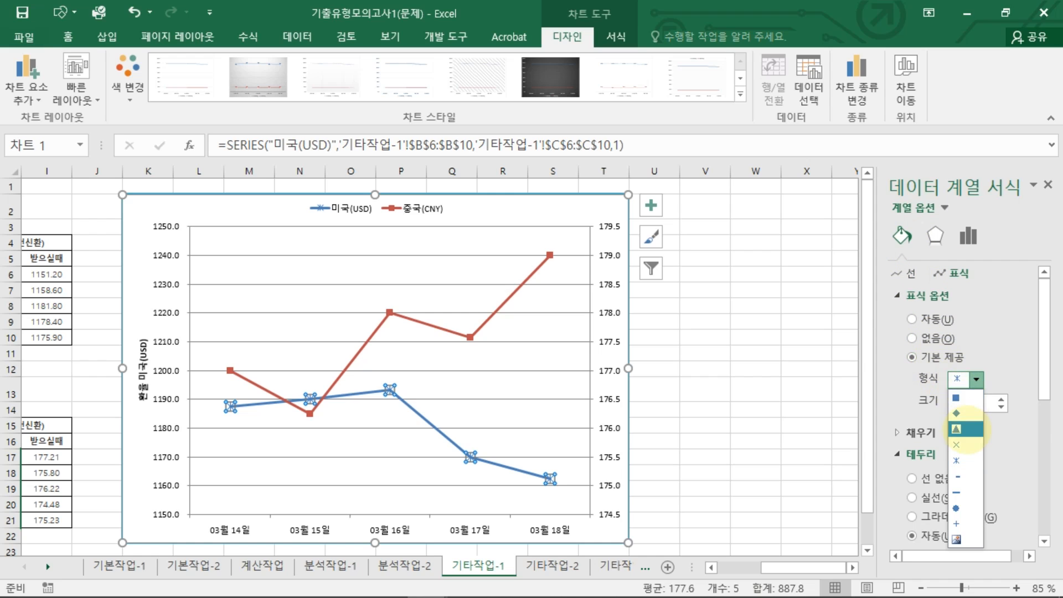
click(963, 433)
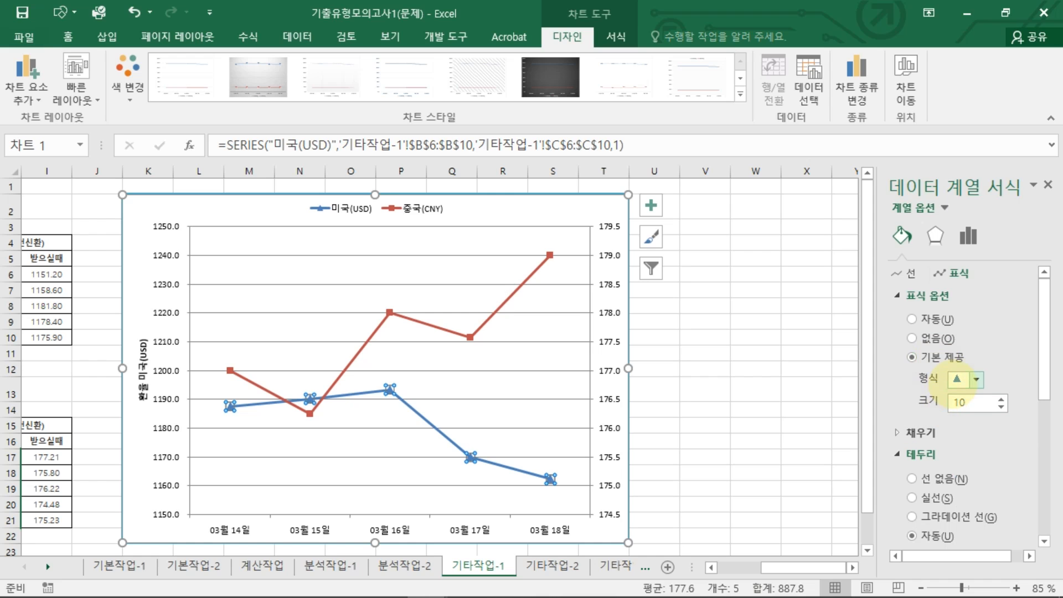
scroll(1024, 443, down, 6)
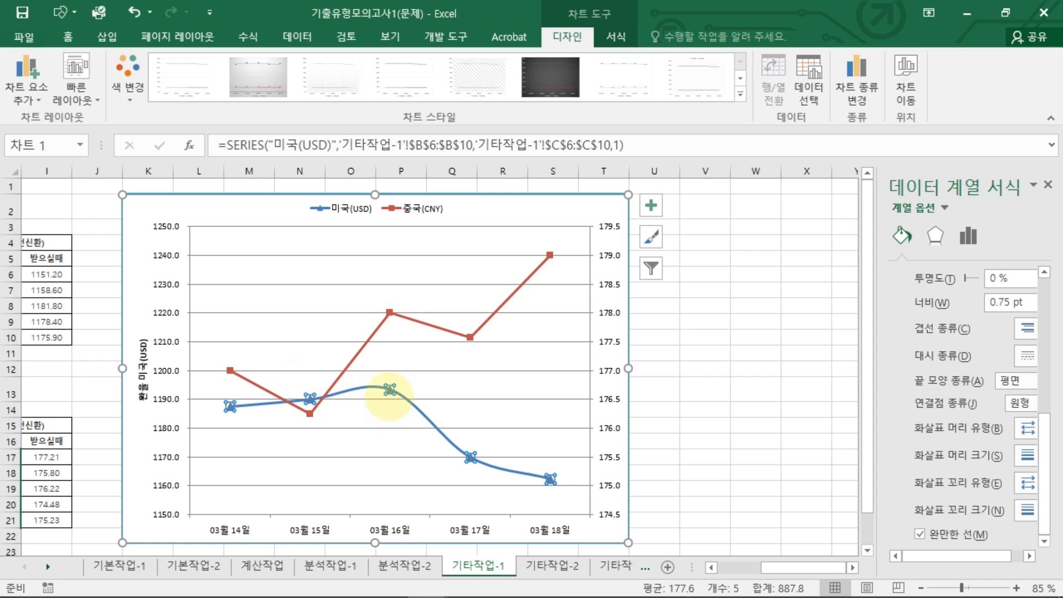
Add a data label below (아래쪽) only the 03월 16일 point of the 미국(USD) series and deselect the chart
mouse_move(388, 393)
click(389, 390)
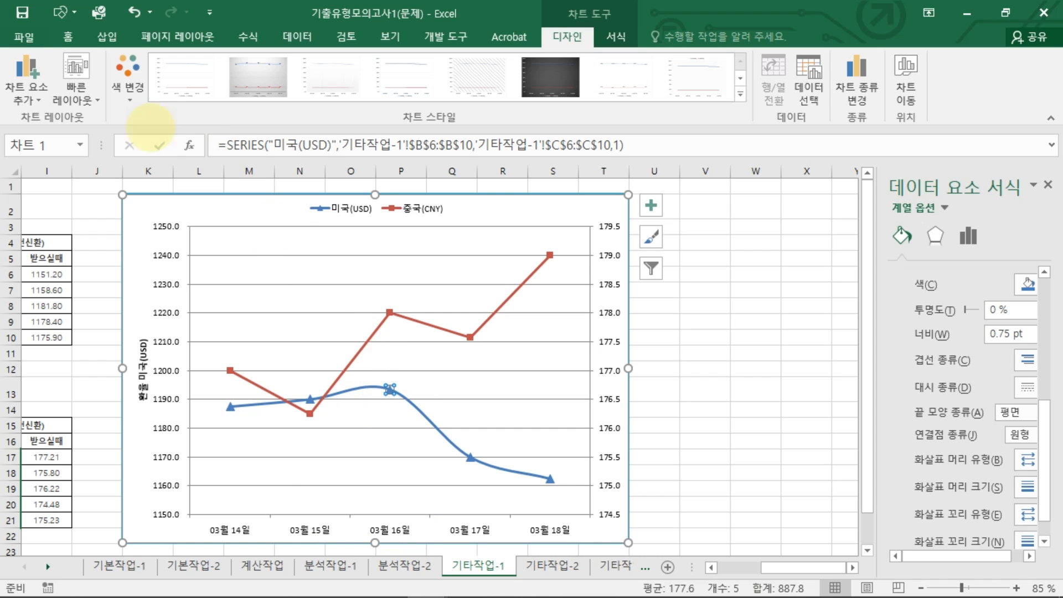
click(26, 83)
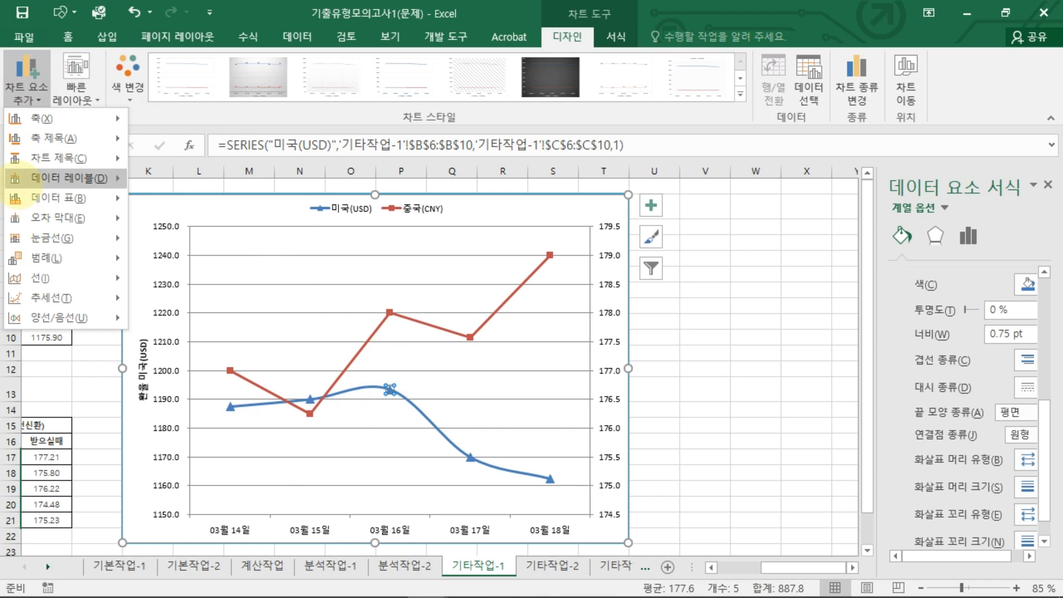
mouse_move(83, 178)
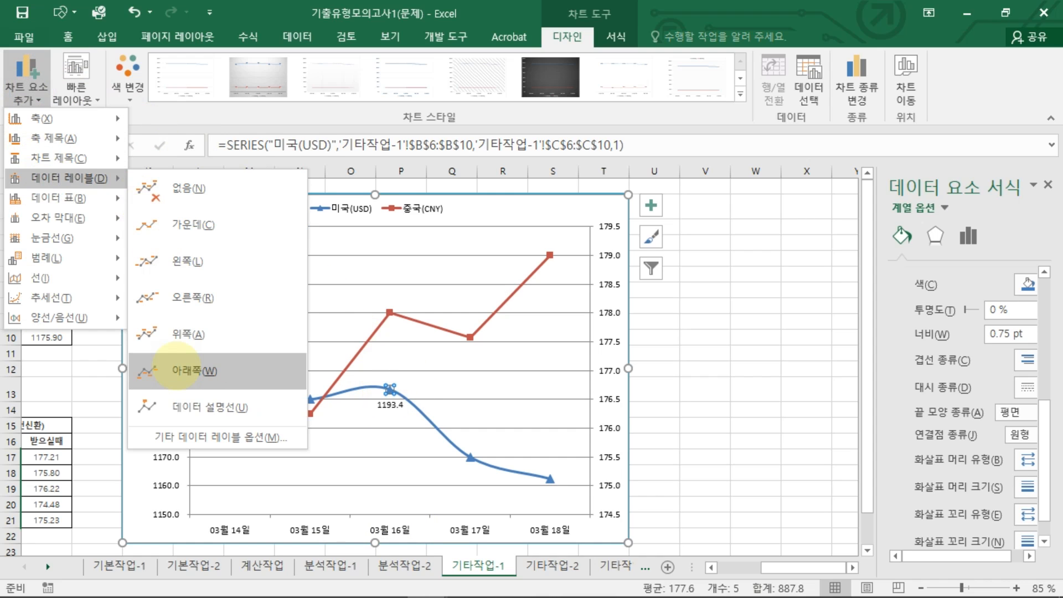
click(173, 370)
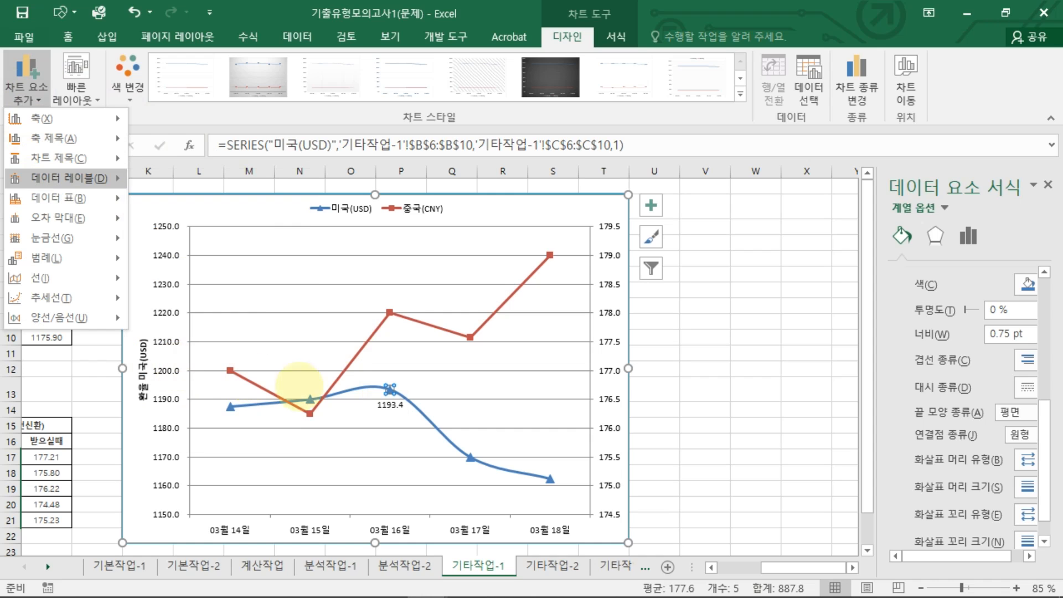
drag(384, 546, 390, 535)
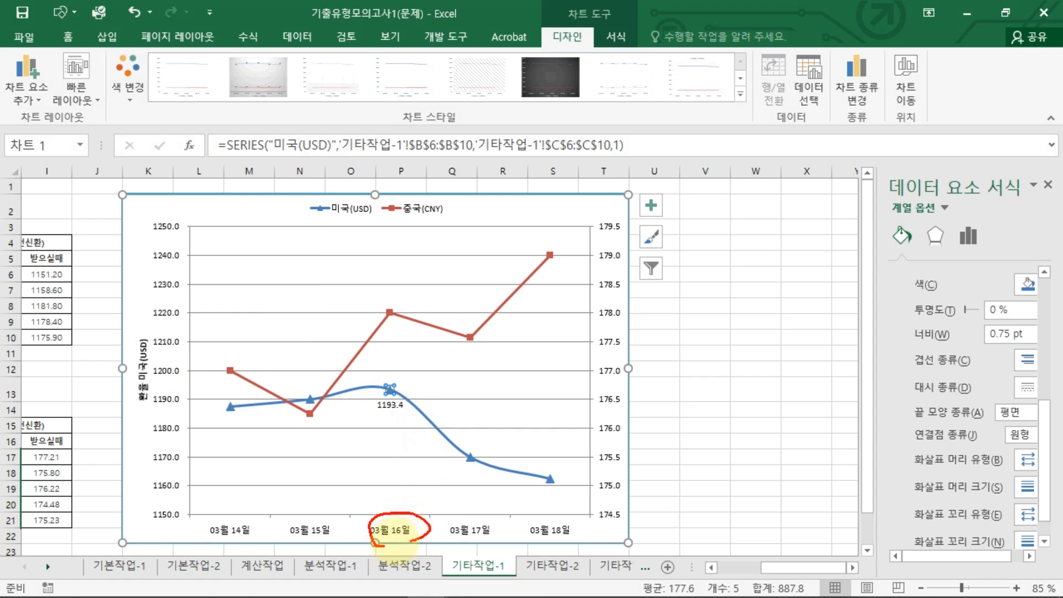
mouse_move(397, 413)
mouse_down()
mouse_move(373, 381)
mouse_move(408, 414)
mouse_move(385, 415)
mouse_up()
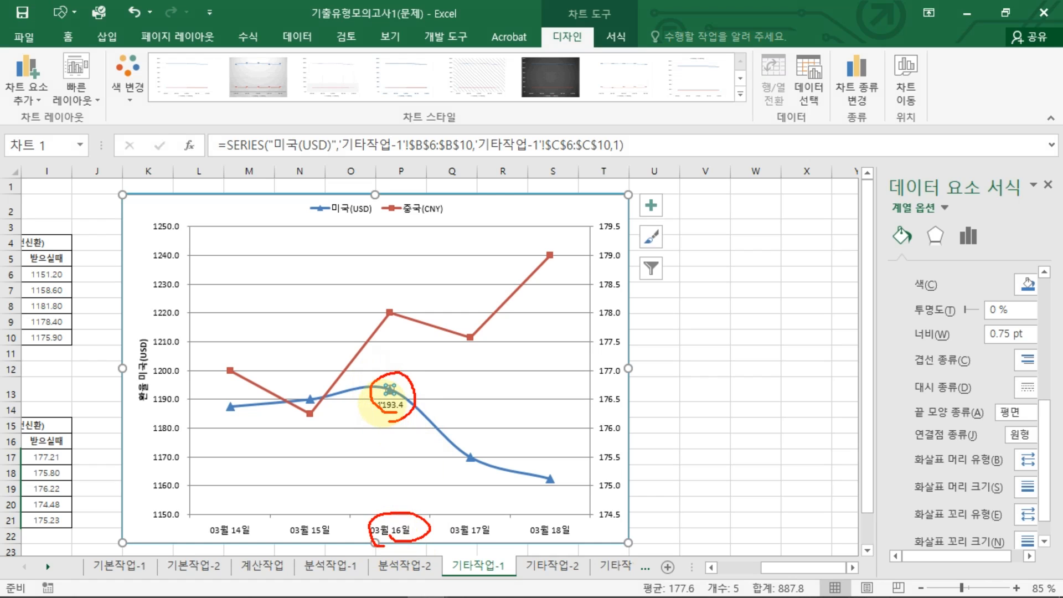
key(Escape)
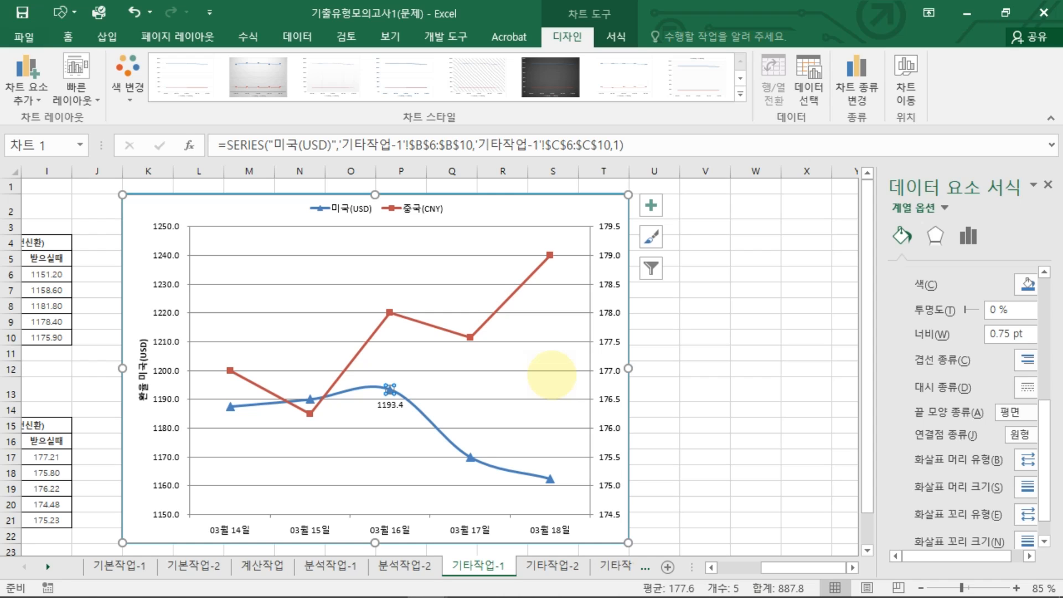
click(704, 354)
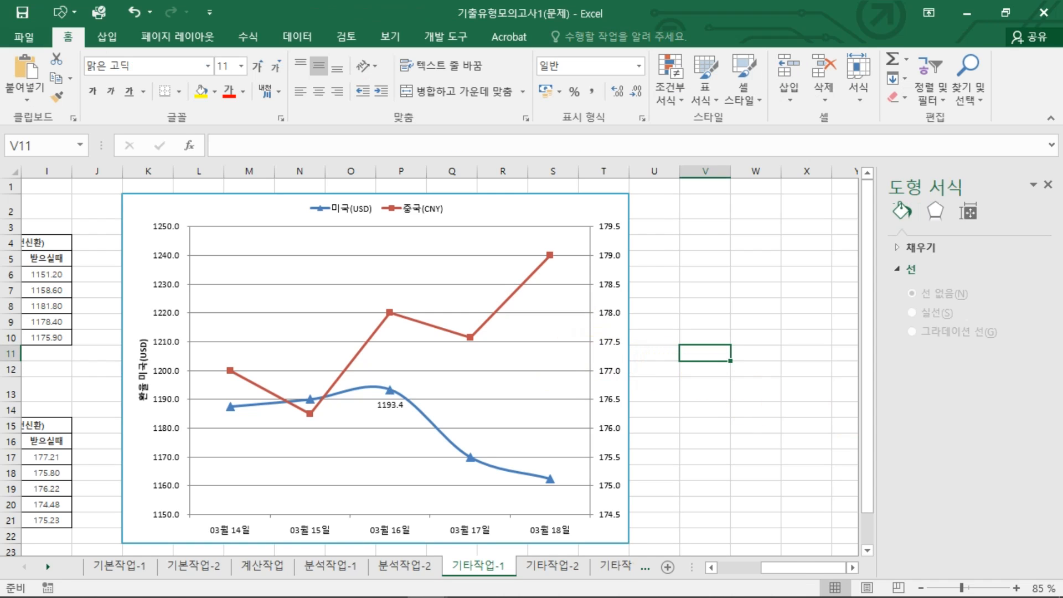
On the 기타작업-2 sheet, start recording a macro named 수학목표, stored in the current workbook
key(ctrl+Page_Down)
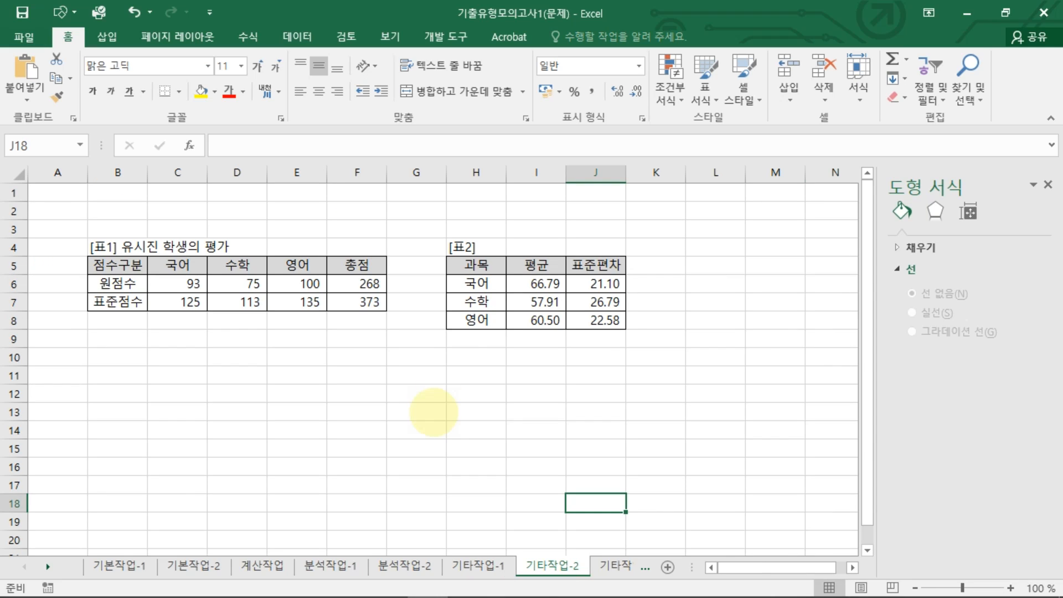
click(459, 366)
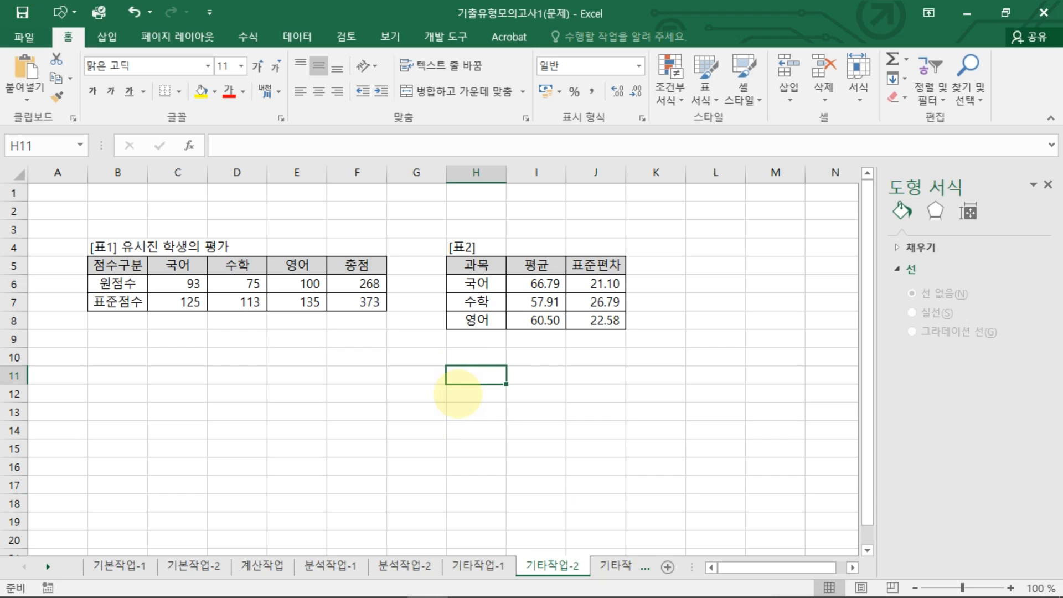
click(699, 246)
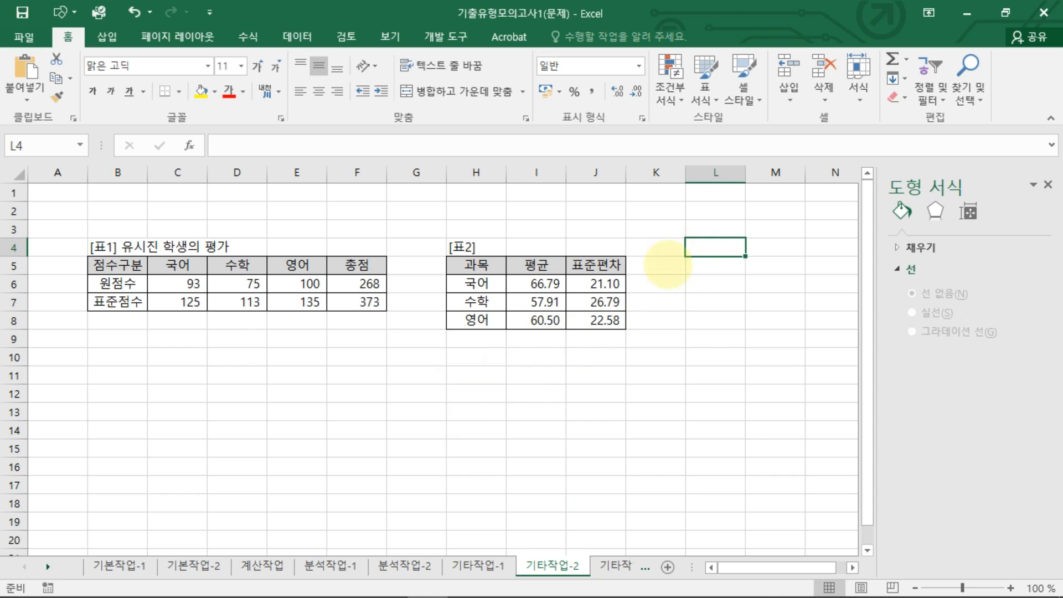
click(437, 35)
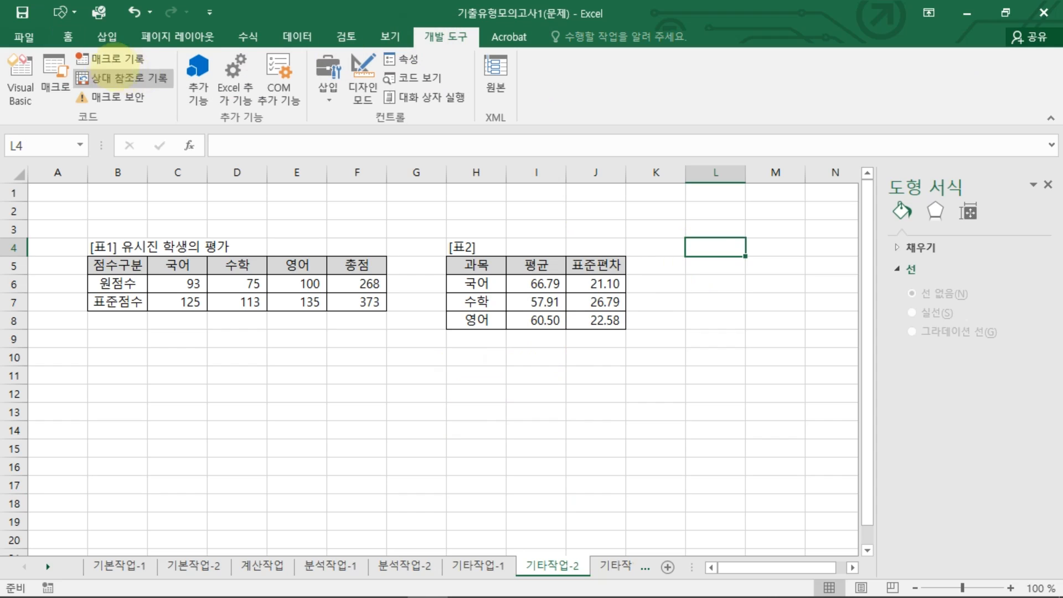
click(110, 58)
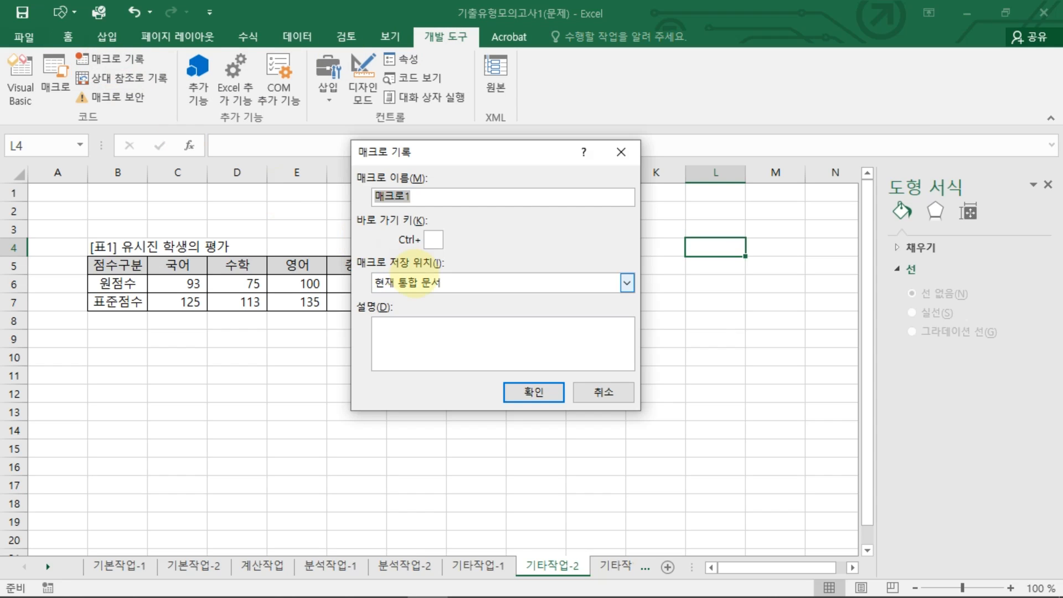
text(수학모ㄱㅍ)
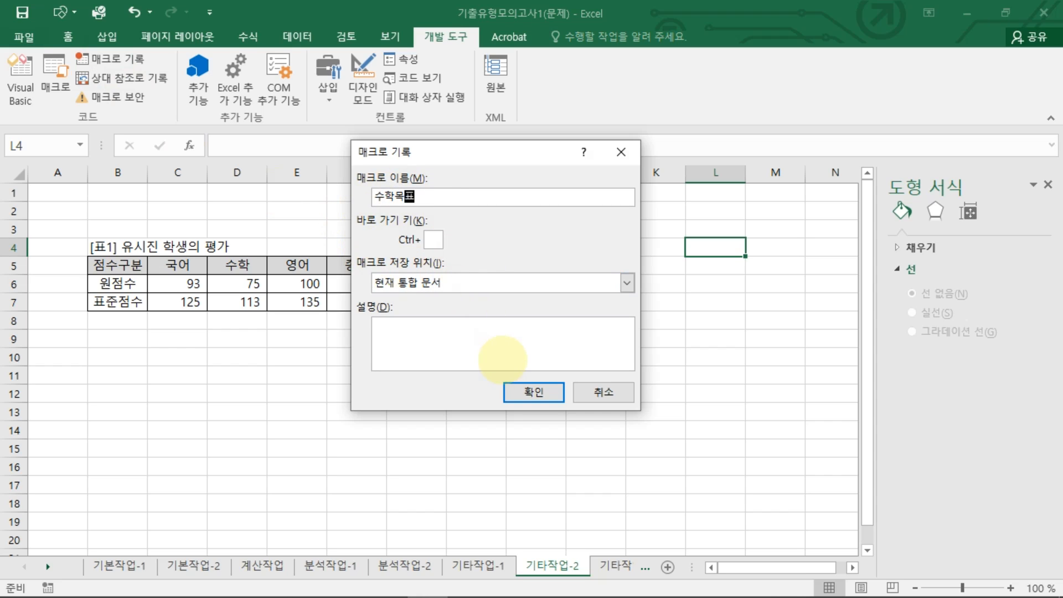
text(ㅛ)
click(533, 392)
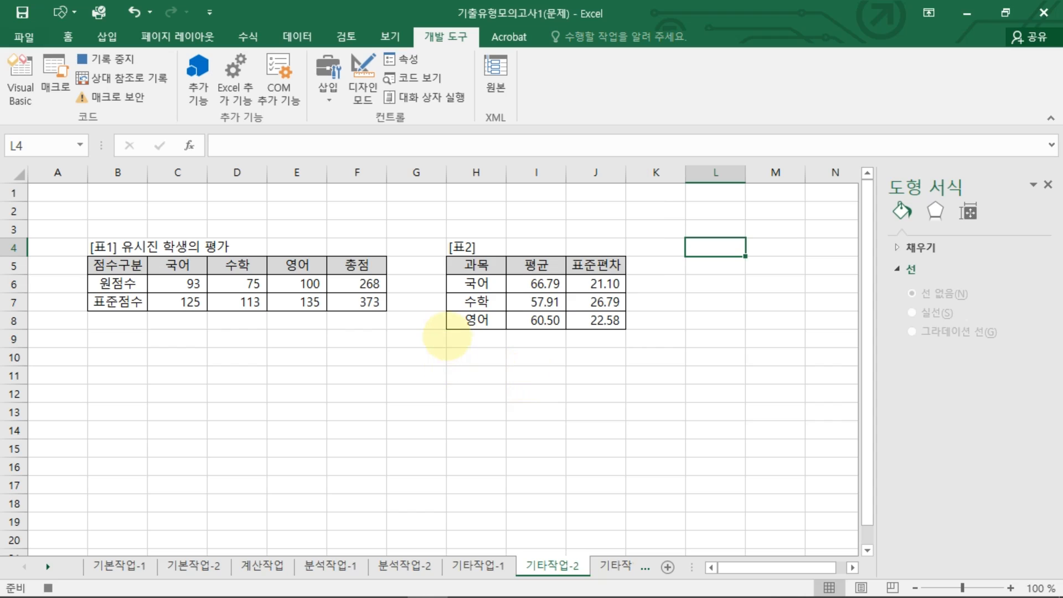
Run Goal Seek to bring the 원점수 total in F6 to 280 by changing the 수학 score in D6, and accept the solution
click(365, 285)
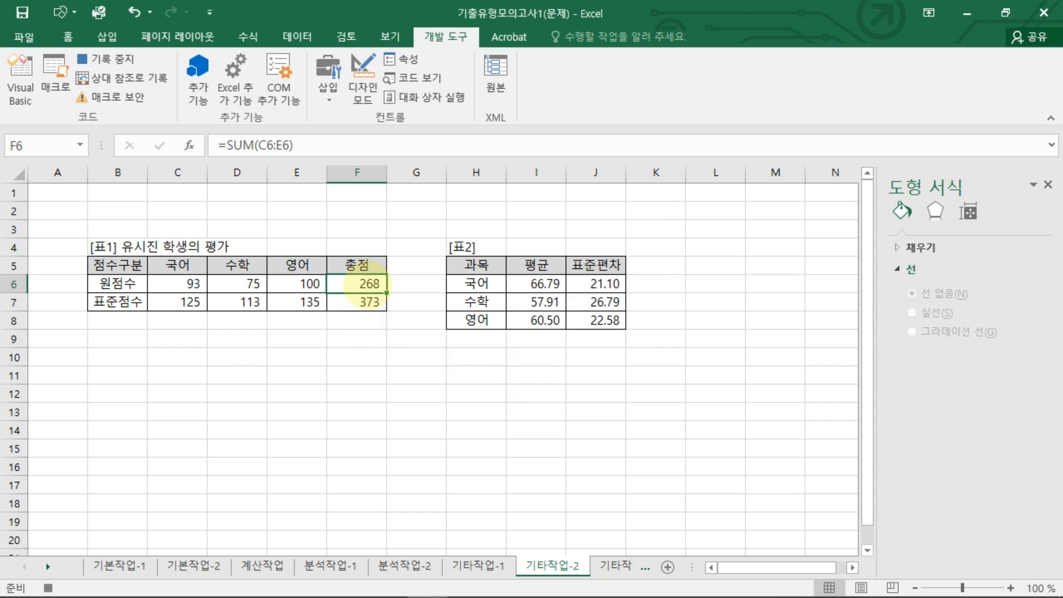
drag(370, 297, 396, 322)
mouse_move(408, 309)
mouse_down()
mouse_move(407, 323)
mouse_move(423, 314)
mouse_up()
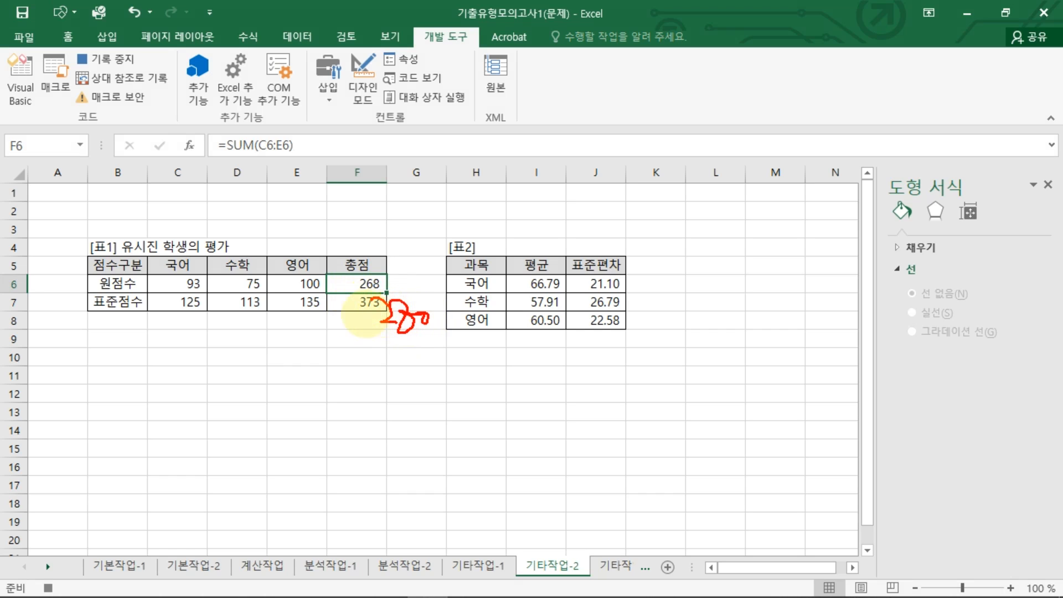
drag(260, 271, 247, 346)
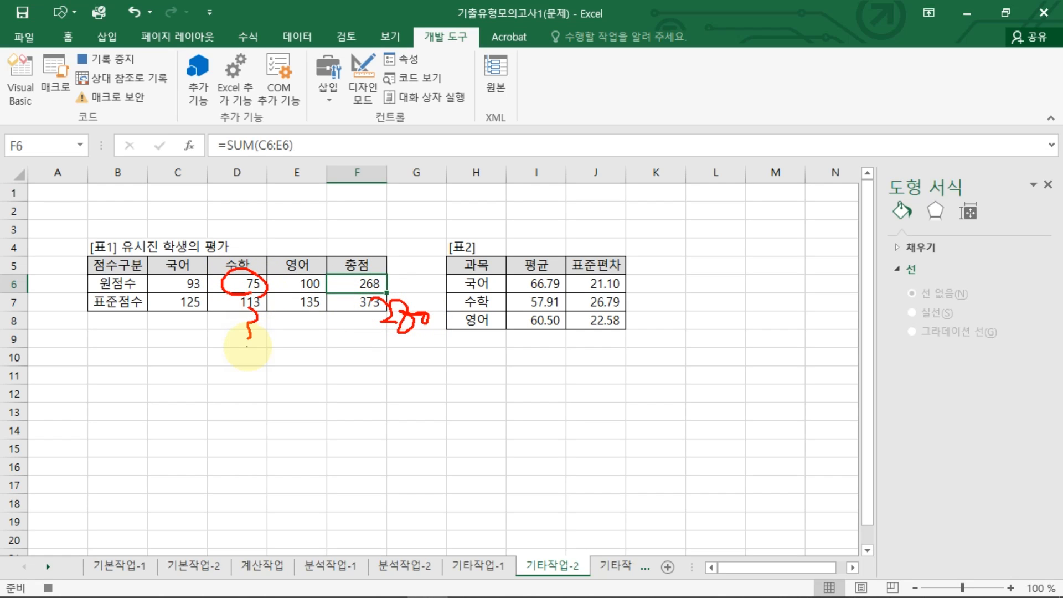
key(Escape)
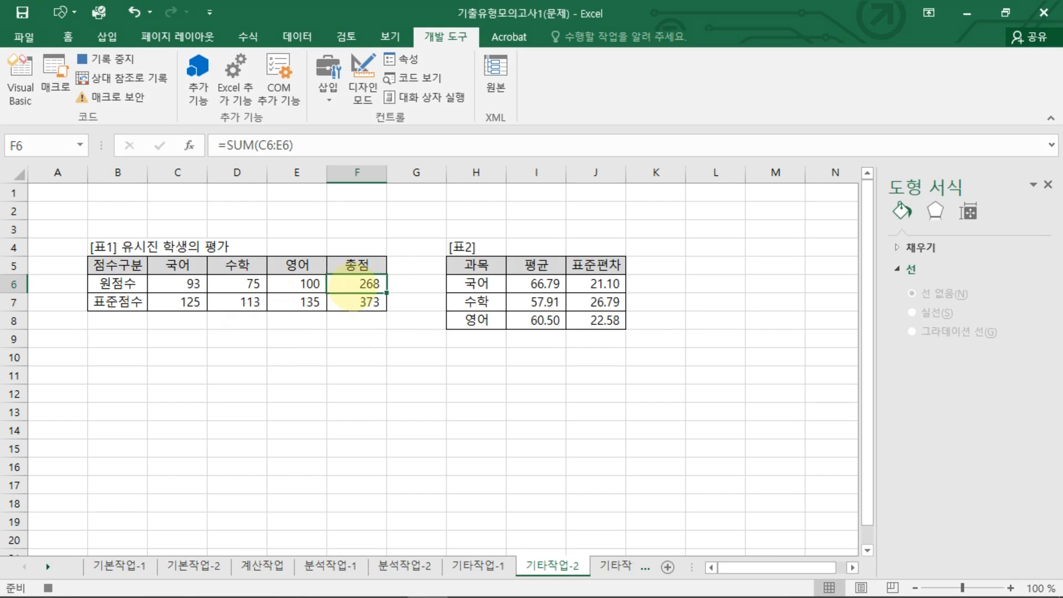
click(291, 34)
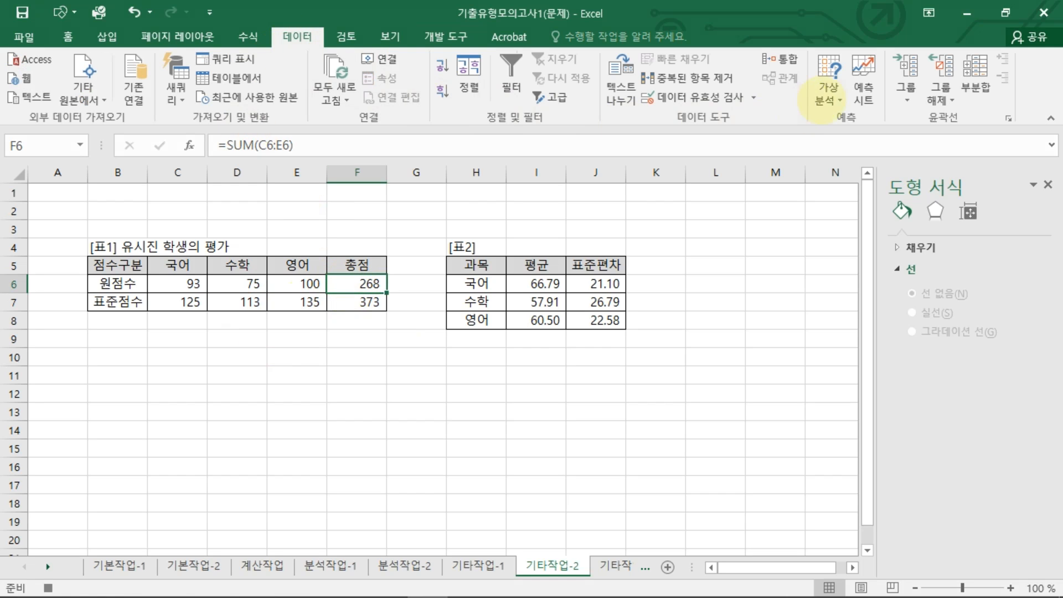
click(829, 83)
click(847, 137)
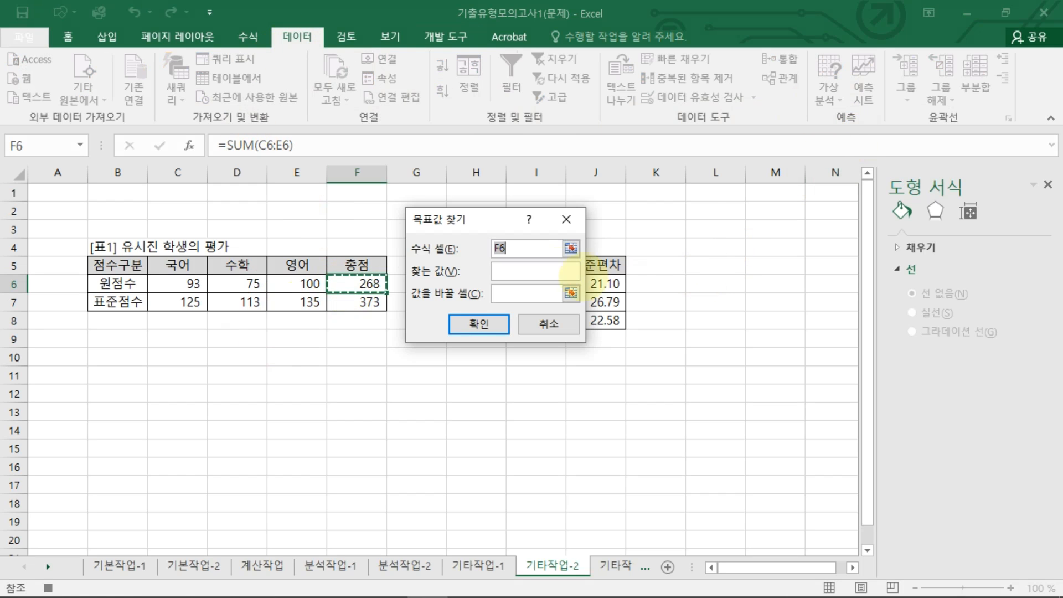
click(513, 272)
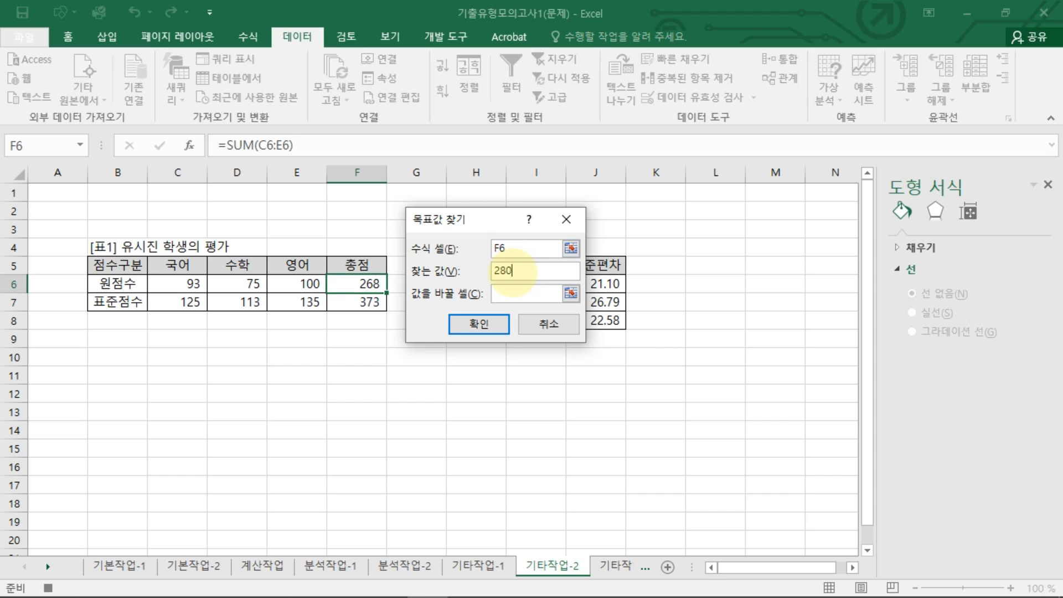
click(526, 293)
click(243, 285)
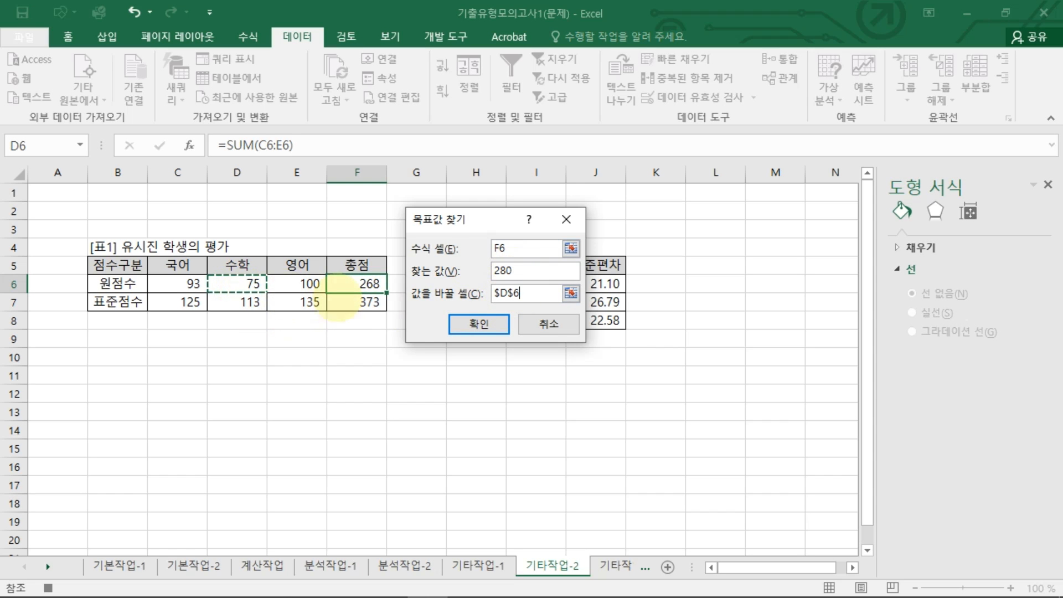
drag(434, 296, 256, 299)
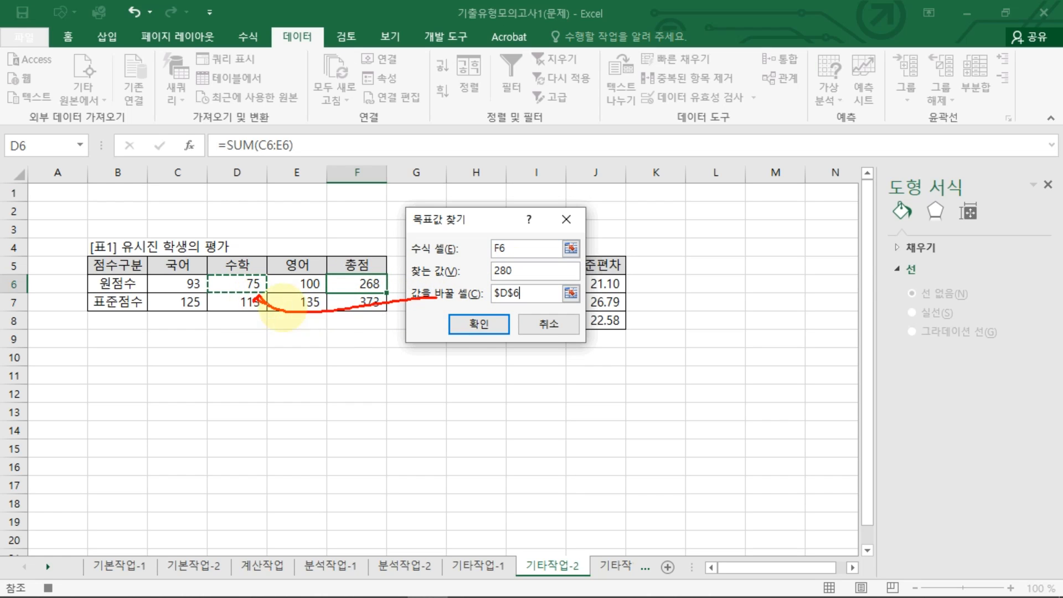
click(479, 325)
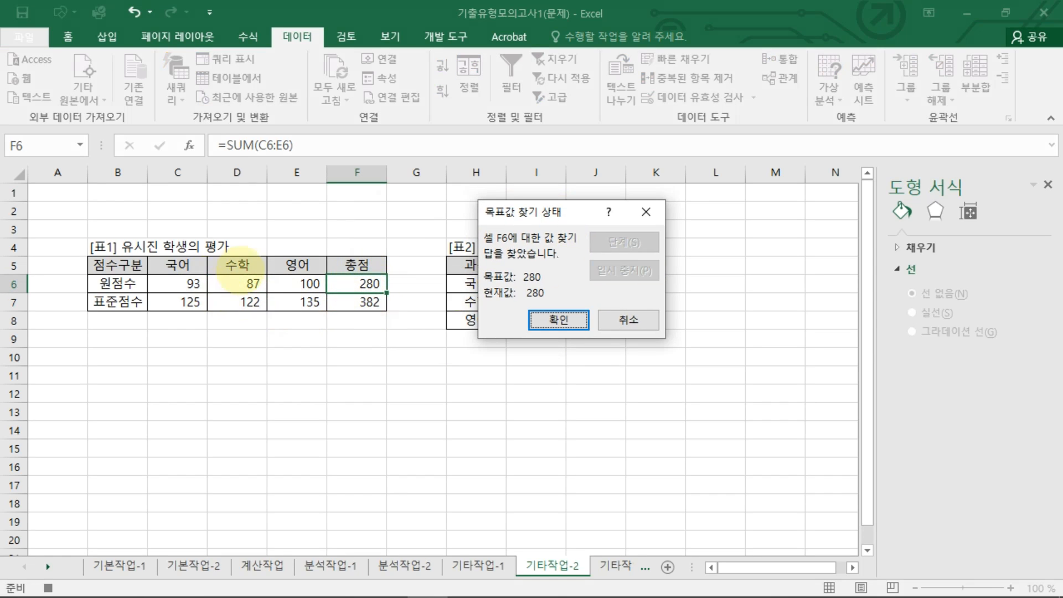
click(559, 319)
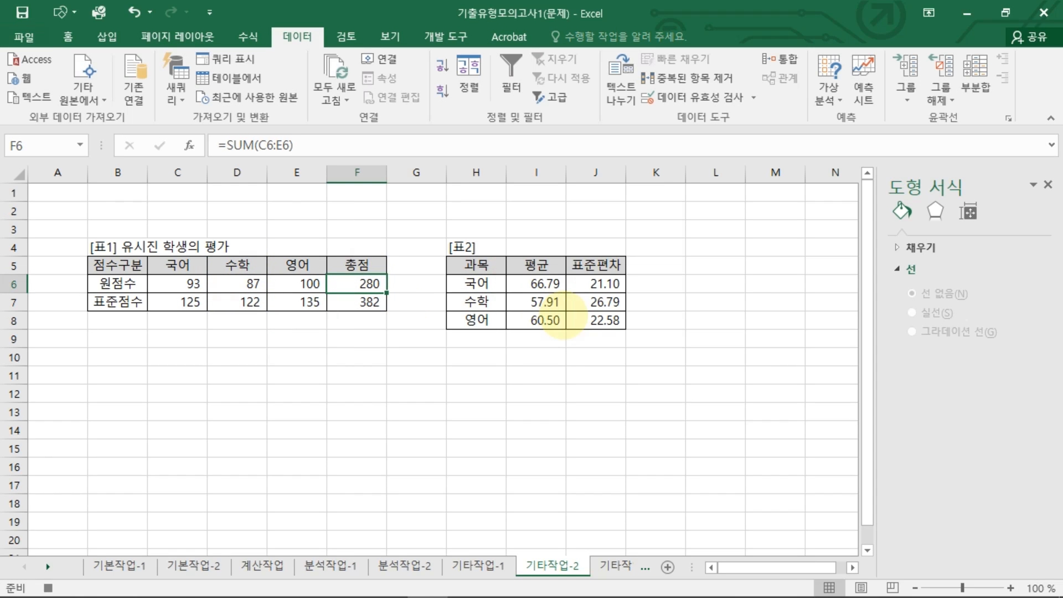
click(417, 283)
click(416, 210)
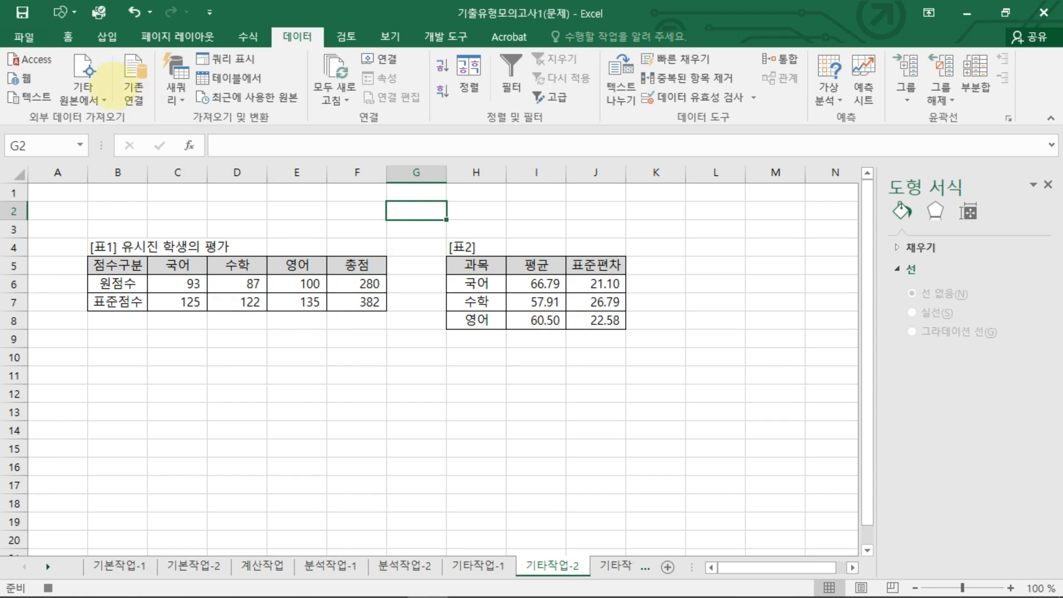
Stop recording the 수학목표 macro
click(450, 34)
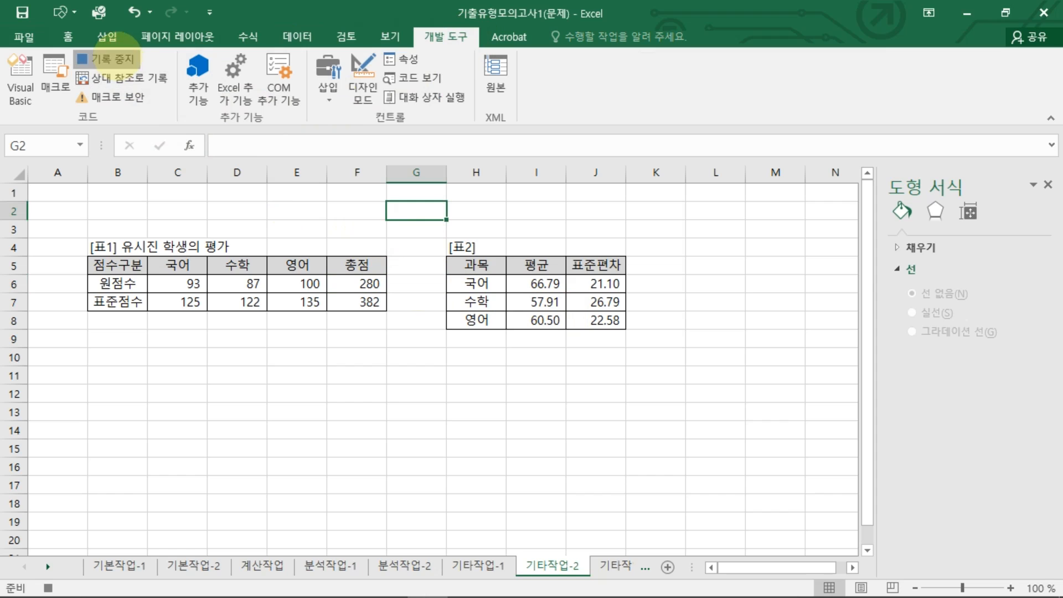
click(118, 58)
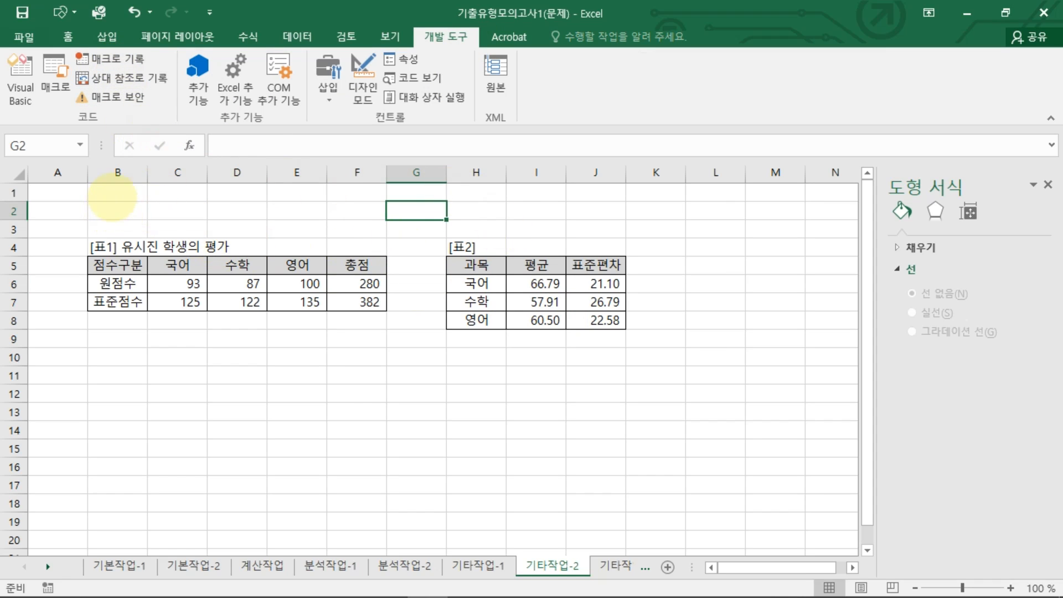
Insert a form control button snapped over cells B1:C2 and assign the 수학목표 macro to it
drag(114, 196, 160, 207)
drag(114, 194, 183, 212)
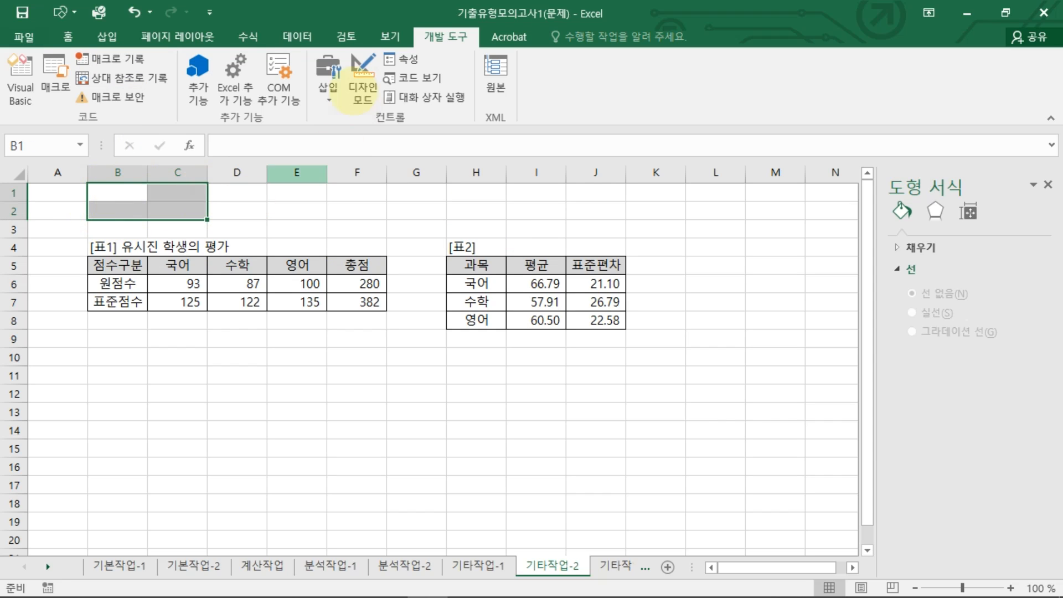
click(357, 83)
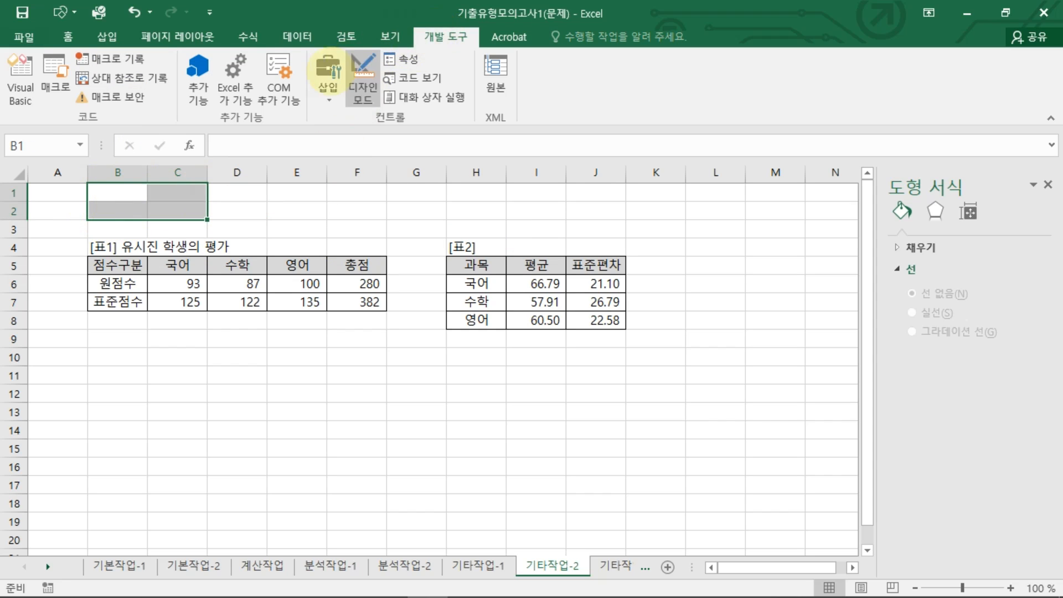
click(328, 72)
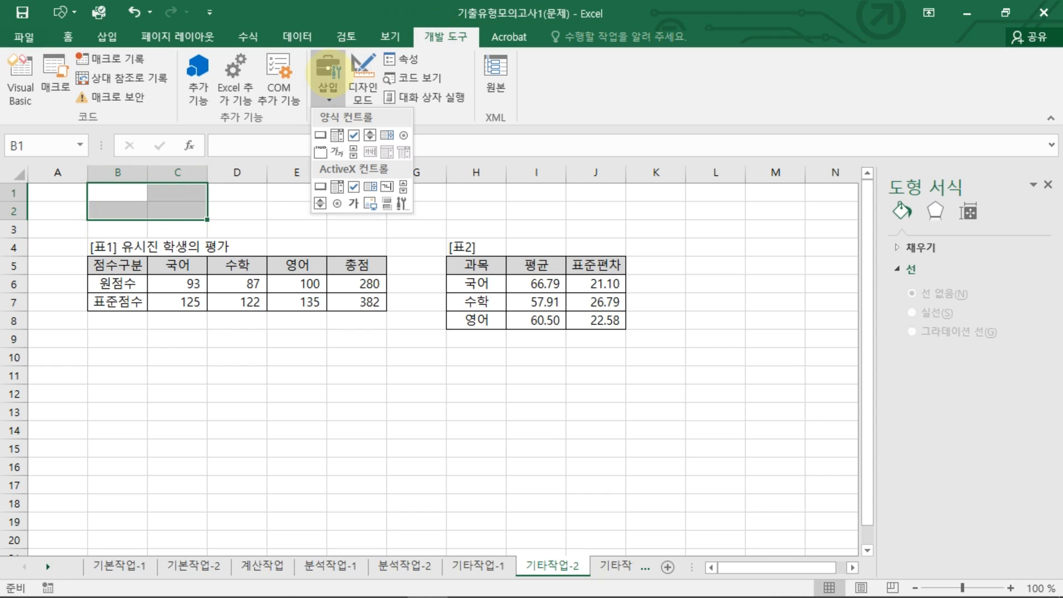
click(319, 135)
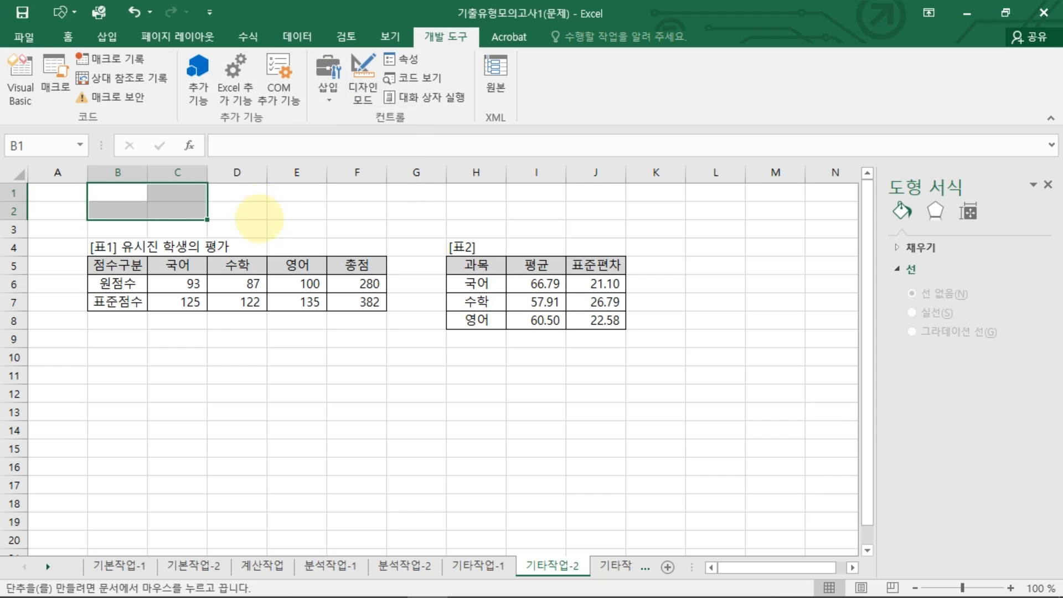
key(alt)
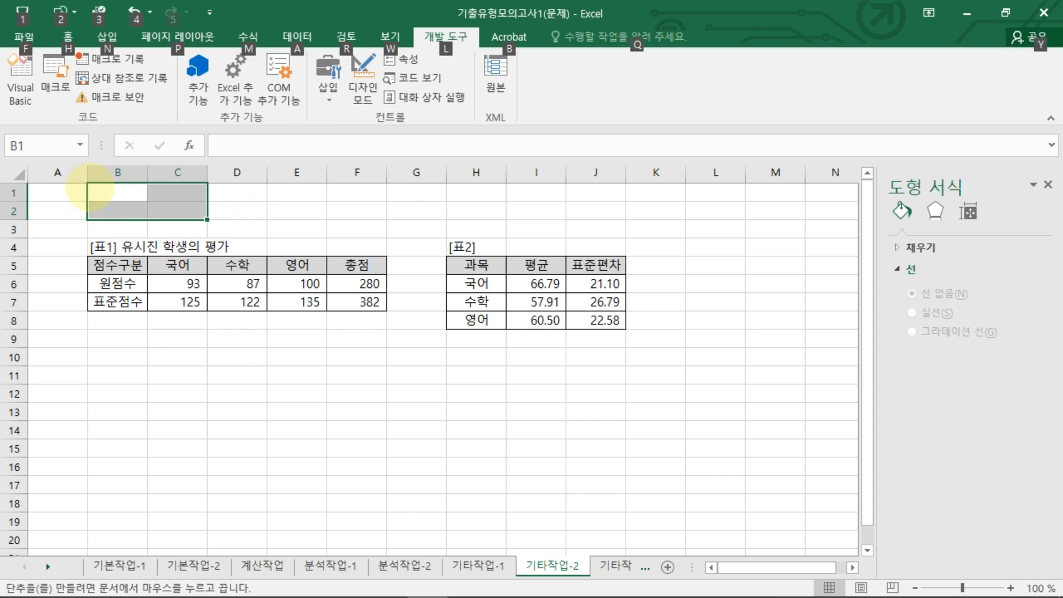
drag(90, 187, 183, 211)
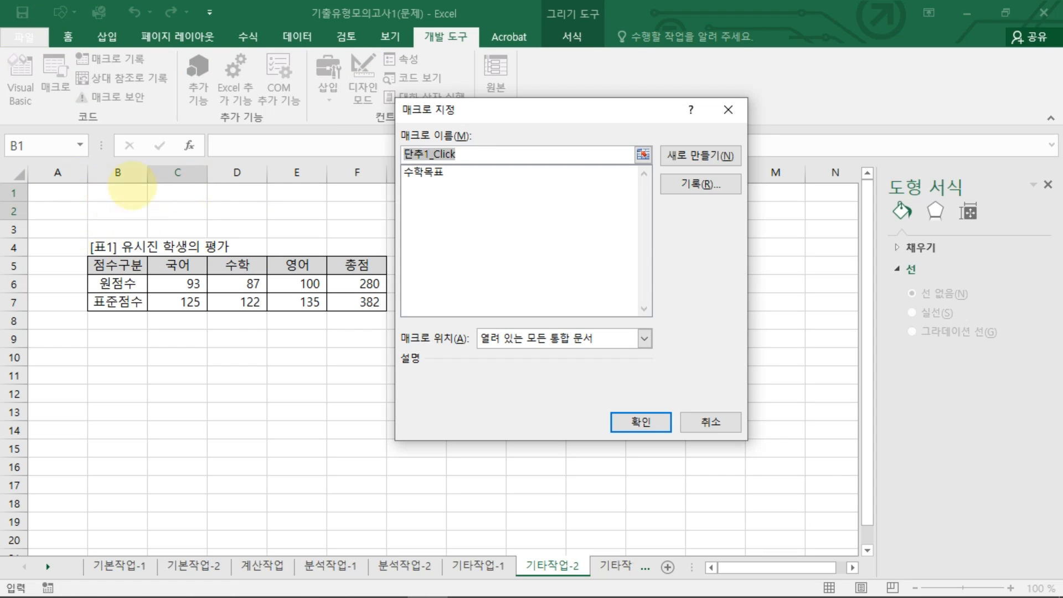
click(421, 172)
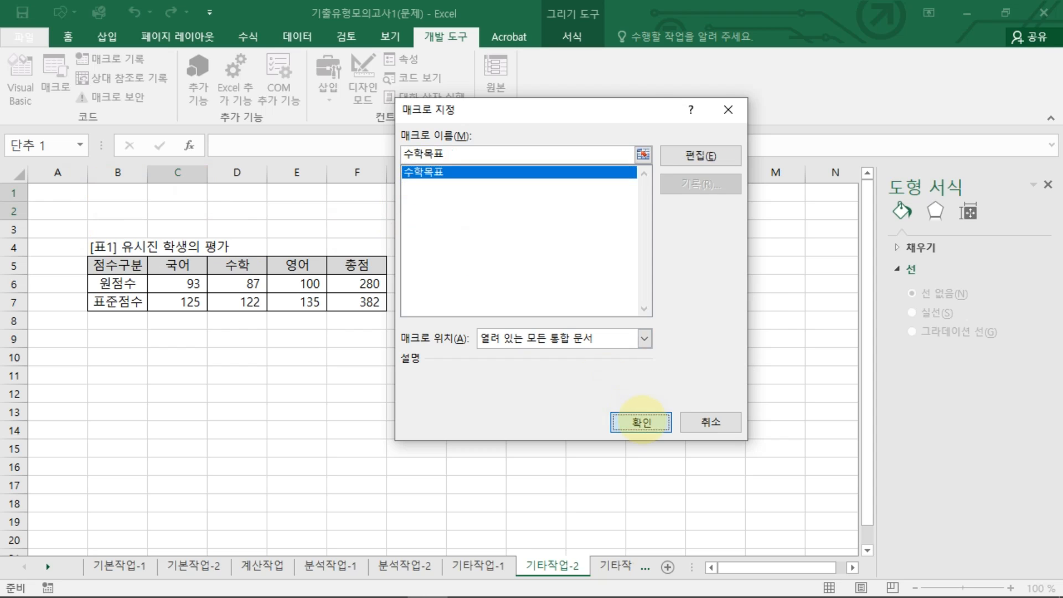
click(641, 422)
Relabel the button over B1:C2 as 수학목표, deselect it, and run its macro once
click(135, 203)
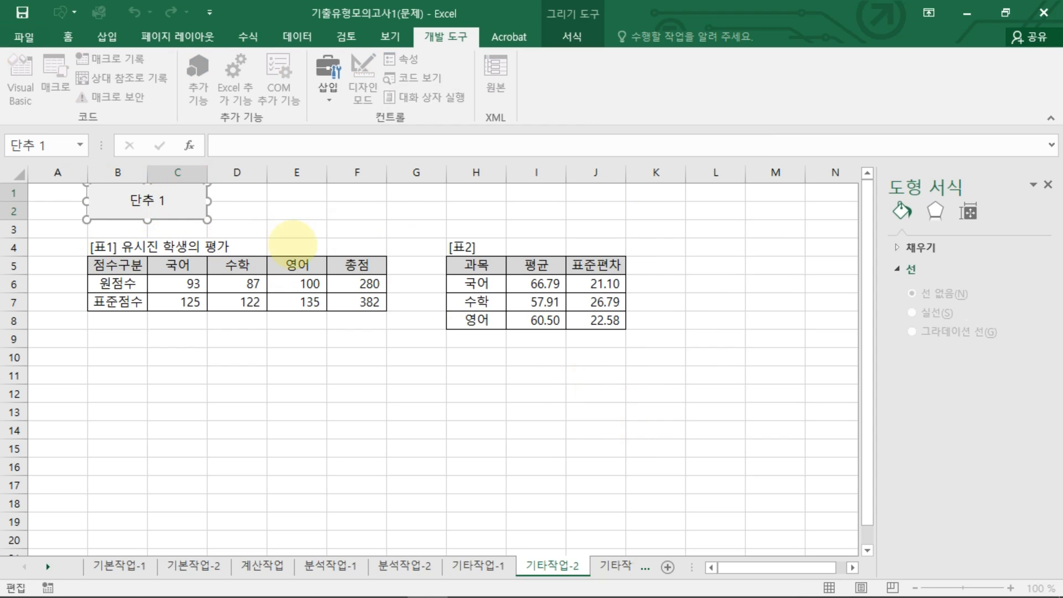
key(Delete)
key(Delete)
key(Delete)
text(수학목표)
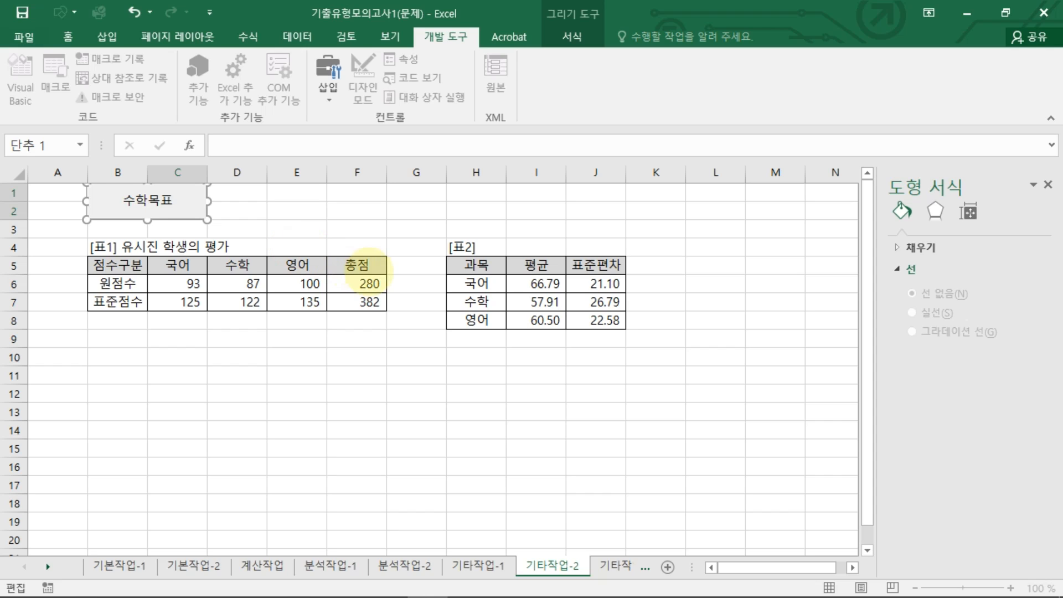
click(380, 227)
click(164, 202)
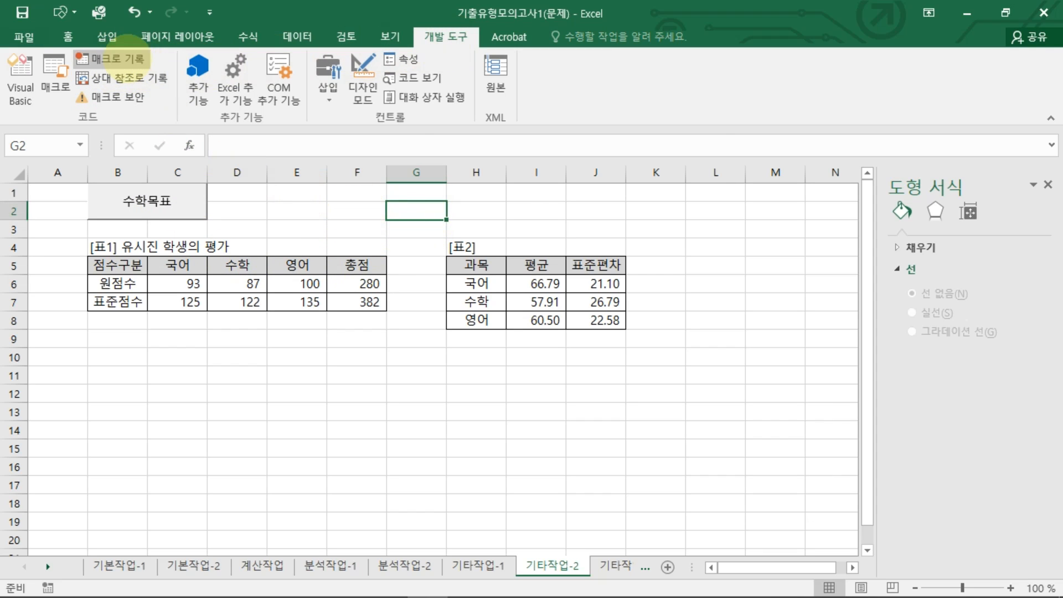
Start recording a second macro named 수학점수, stored in the current workbook
click(111, 58)
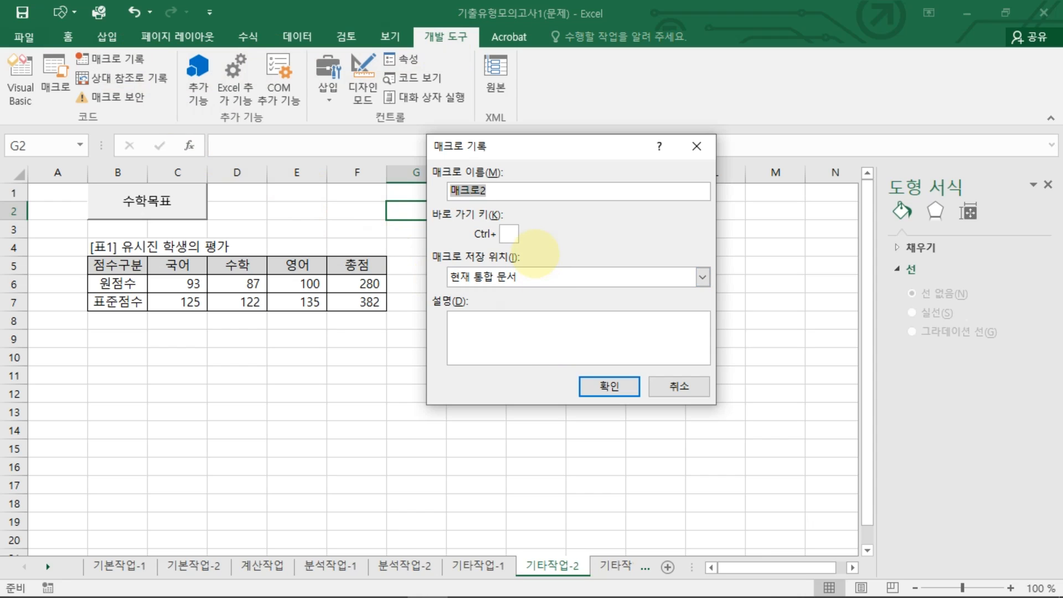
text(수하)
text(점수)
click(604, 386)
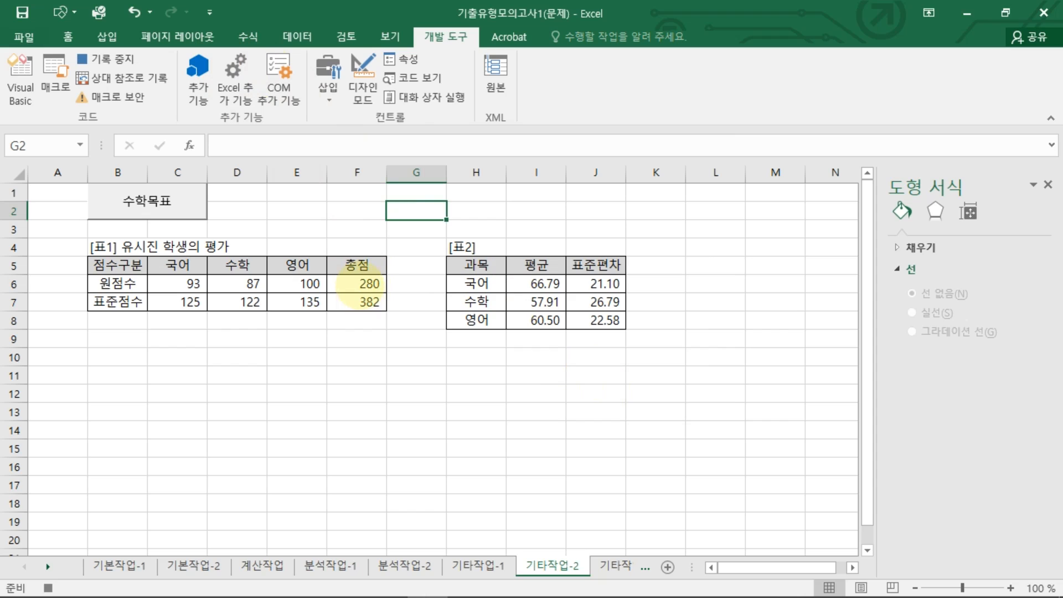
Run Goal Seek to bring the 원점수 total in F6 to 268 by changing the 수학 score in D6, and accept the solution
click(358, 283)
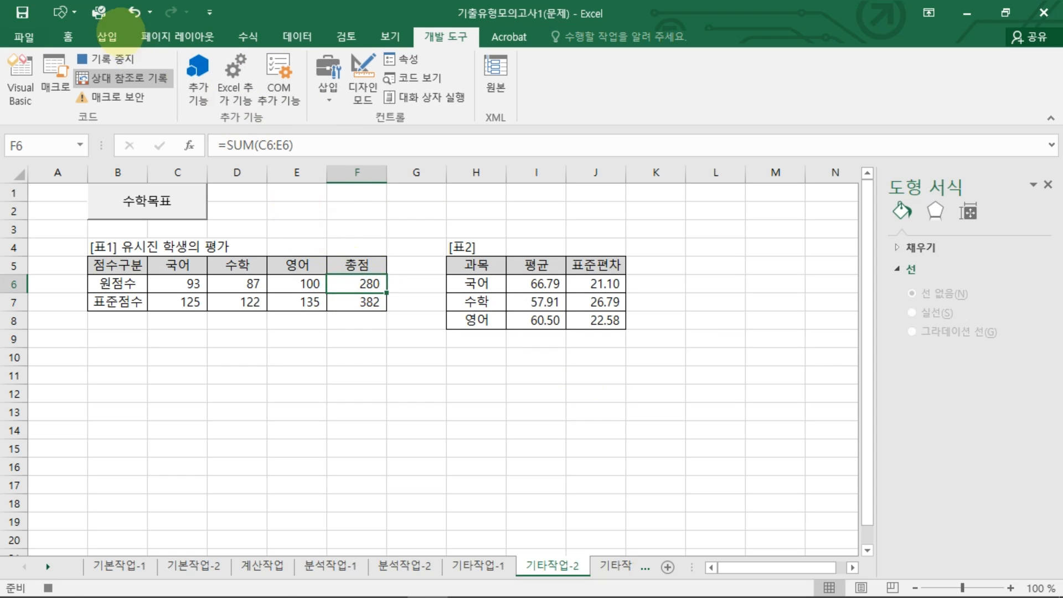
click(299, 37)
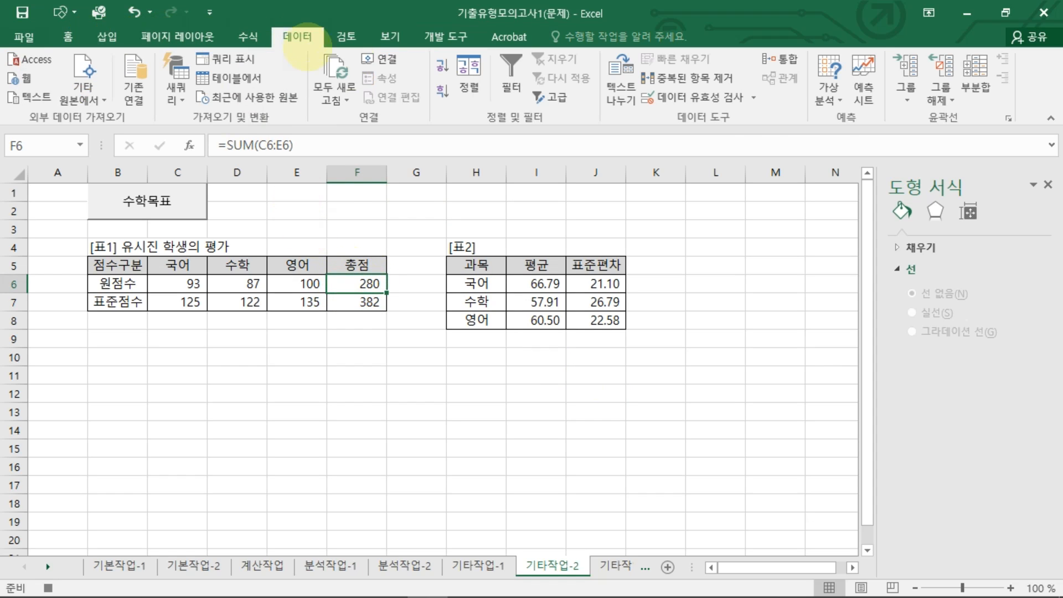
click(828, 88)
click(862, 139)
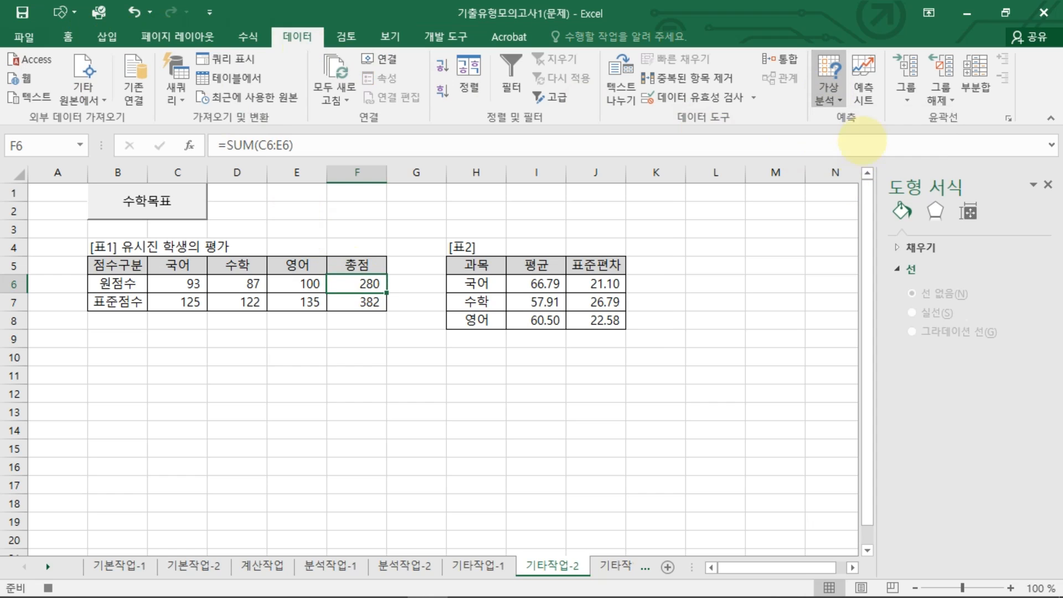
click(575, 242)
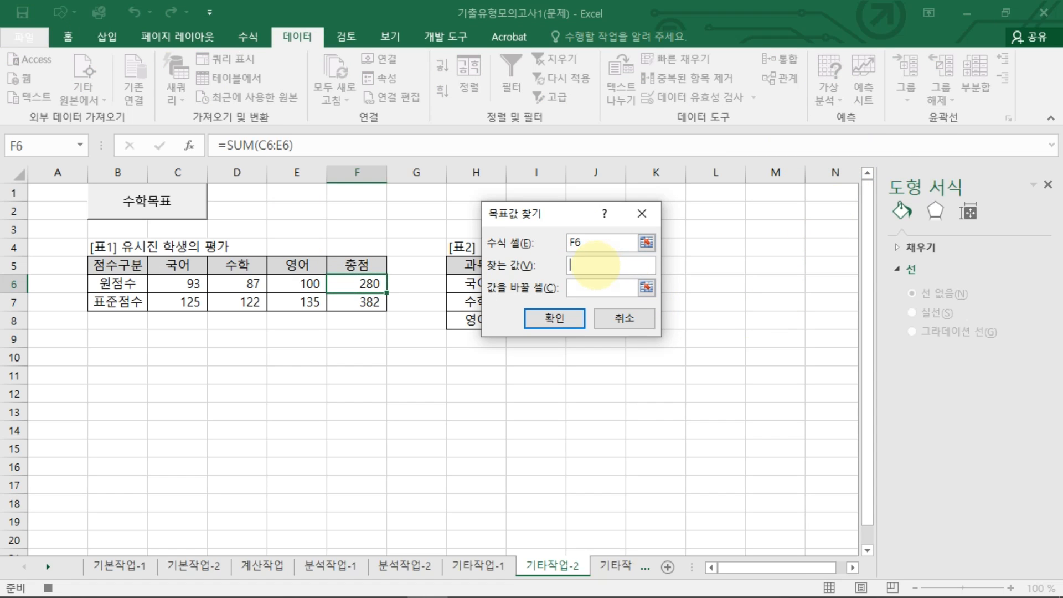
click(591, 287)
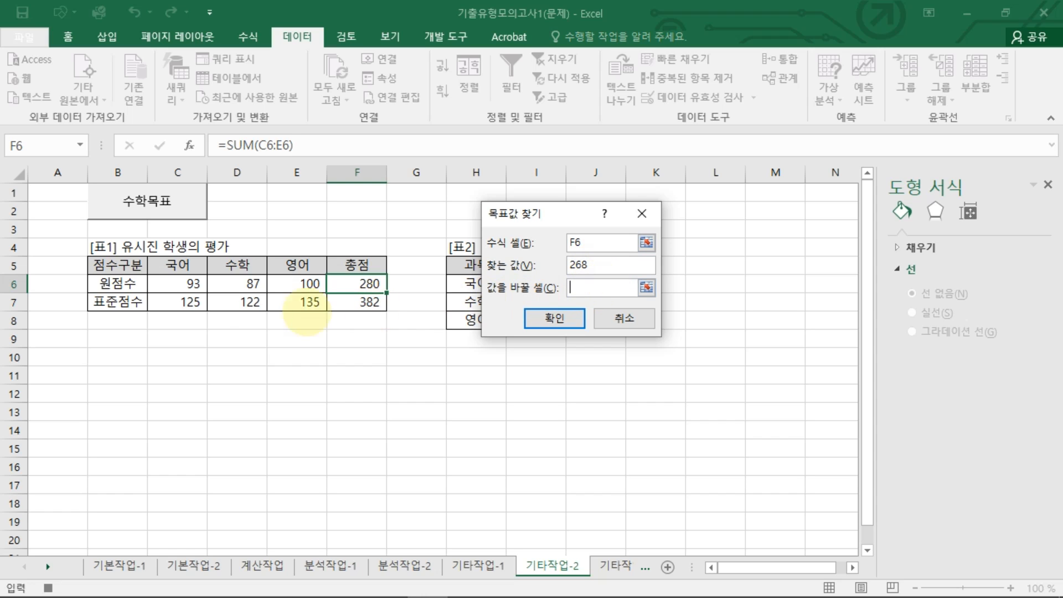
click(238, 283)
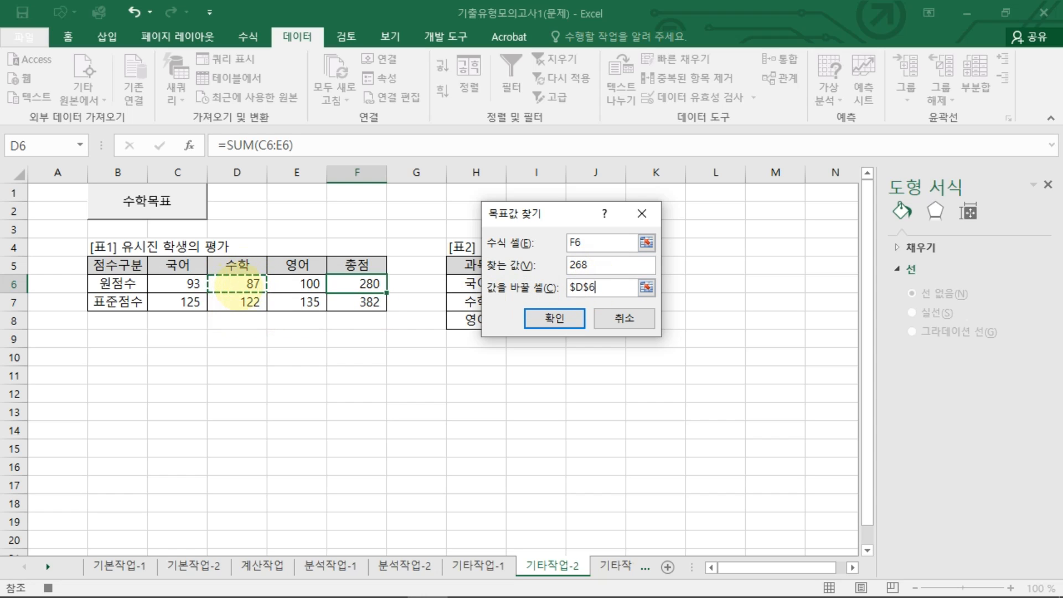
click(553, 318)
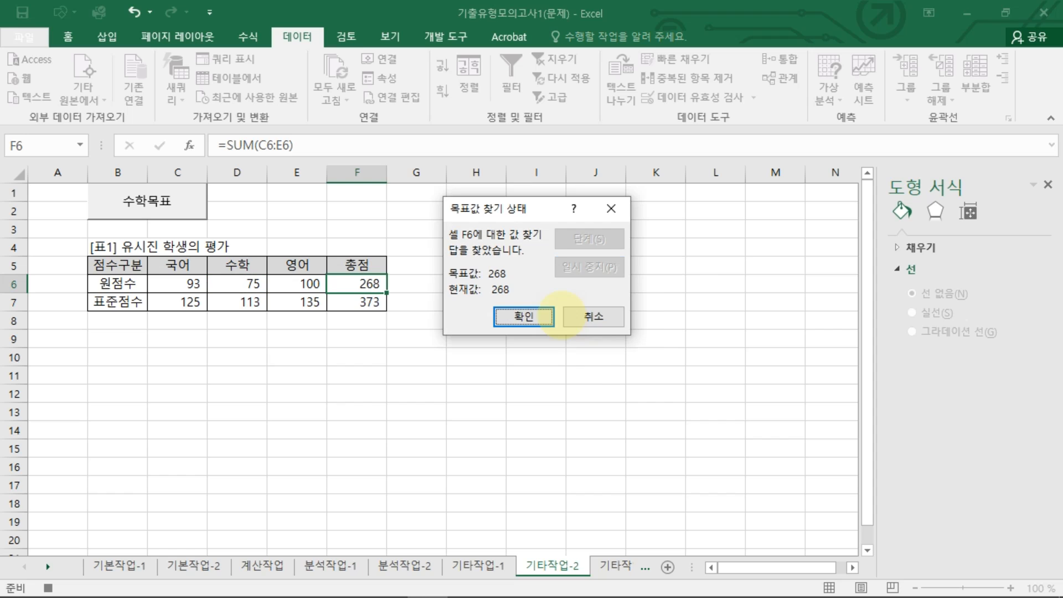
click(535, 318)
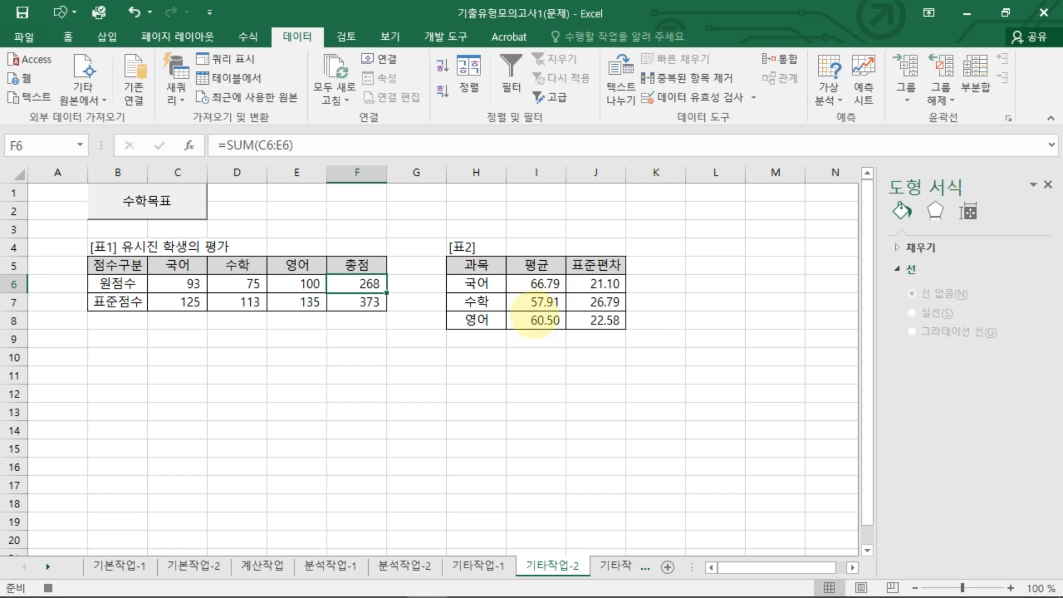
Select cell G2 and stop recording the 수학점수 macro
click(424, 212)
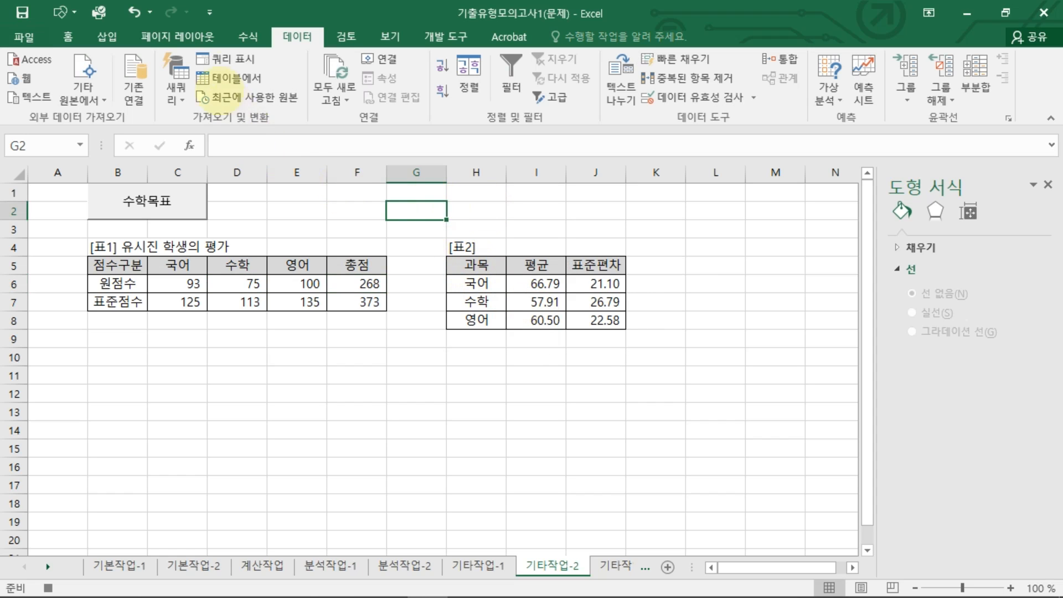
click(445, 37)
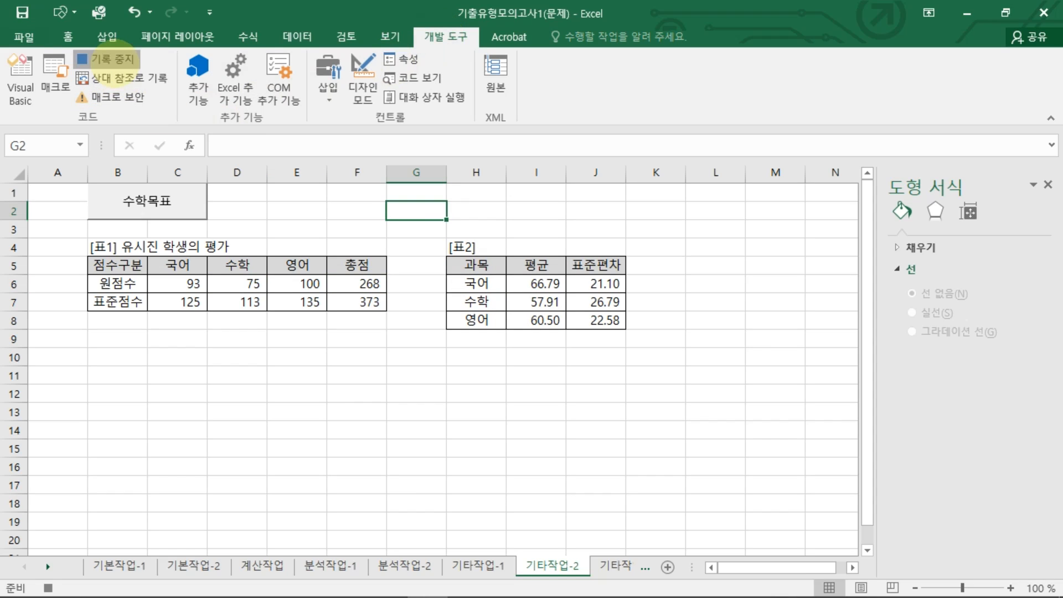
click(111, 59)
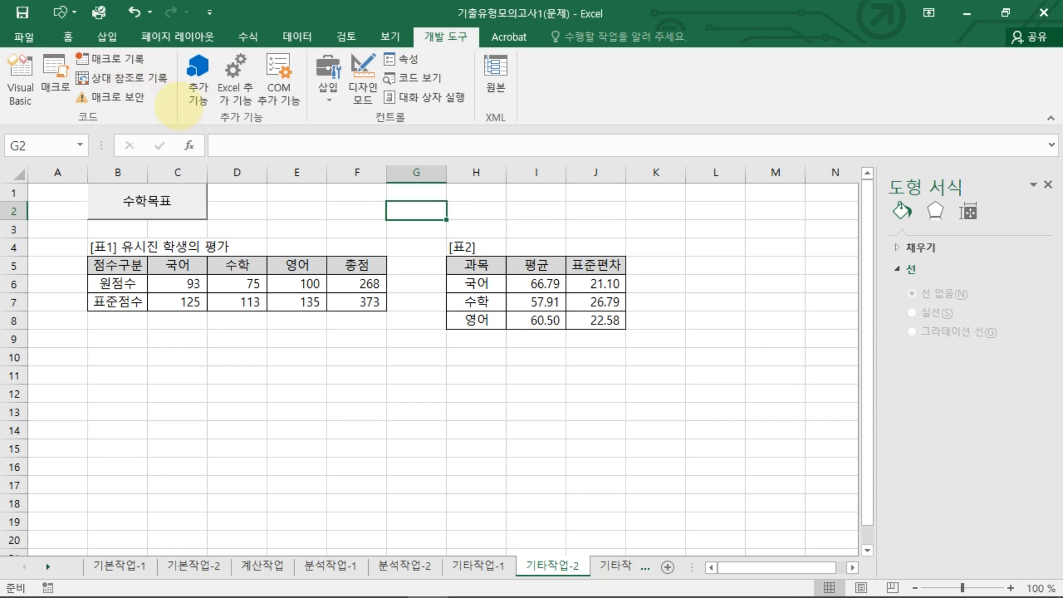
Insert a form control button over cells E1:F2 and assign the 수학점수 macro to it
click(297, 194)
drag(297, 194, 332, 205)
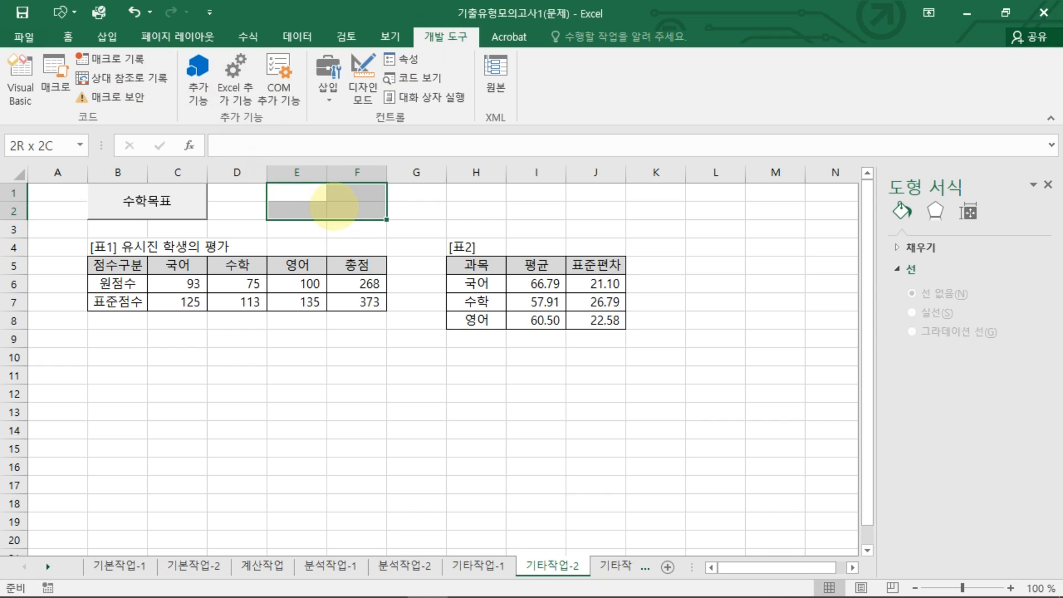
click(328, 83)
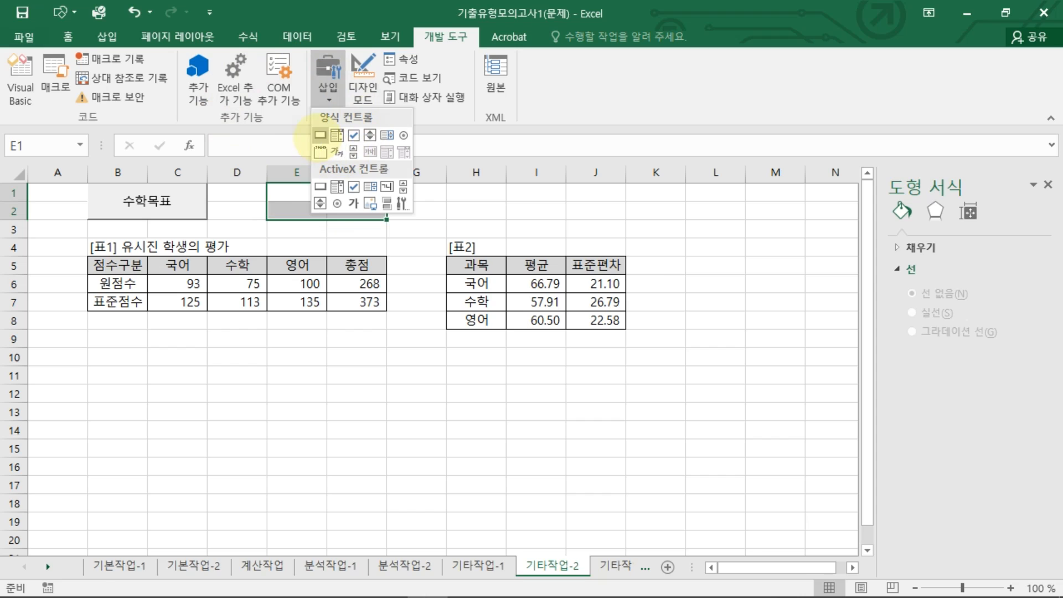
click(319, 135)
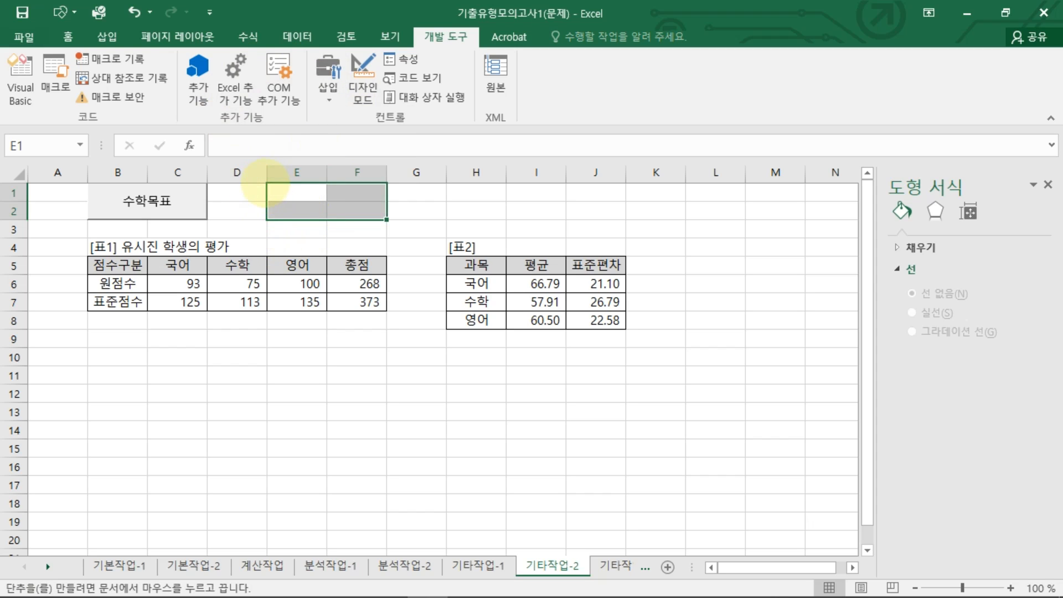
mouse_move(278, 190)
mouse_down()
mouse_move(367, 218)
mouse_move(374, 208)
mouse_up()
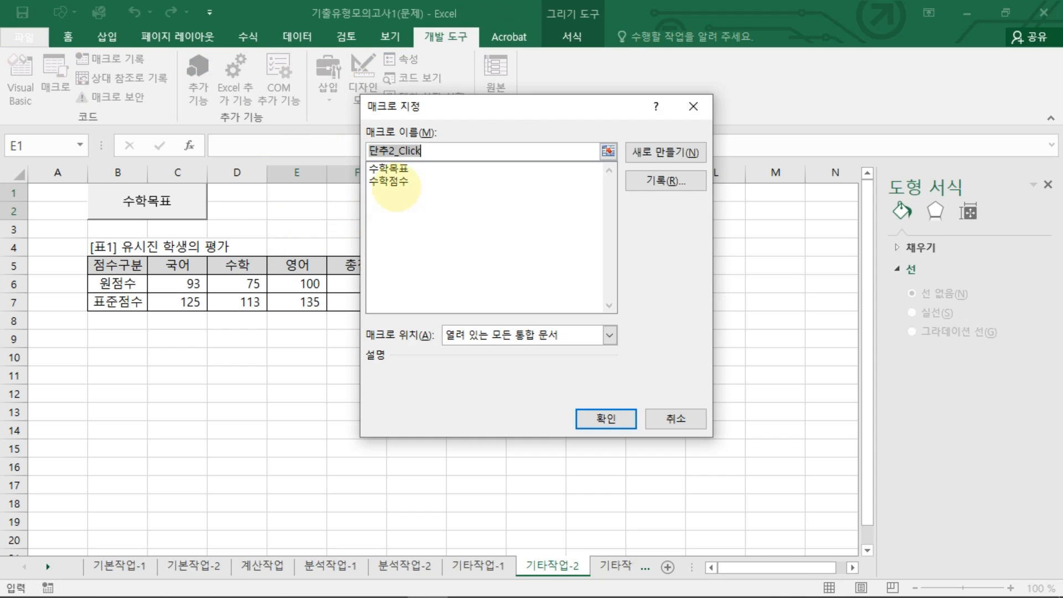
click(391, 181)
click(605, 418)
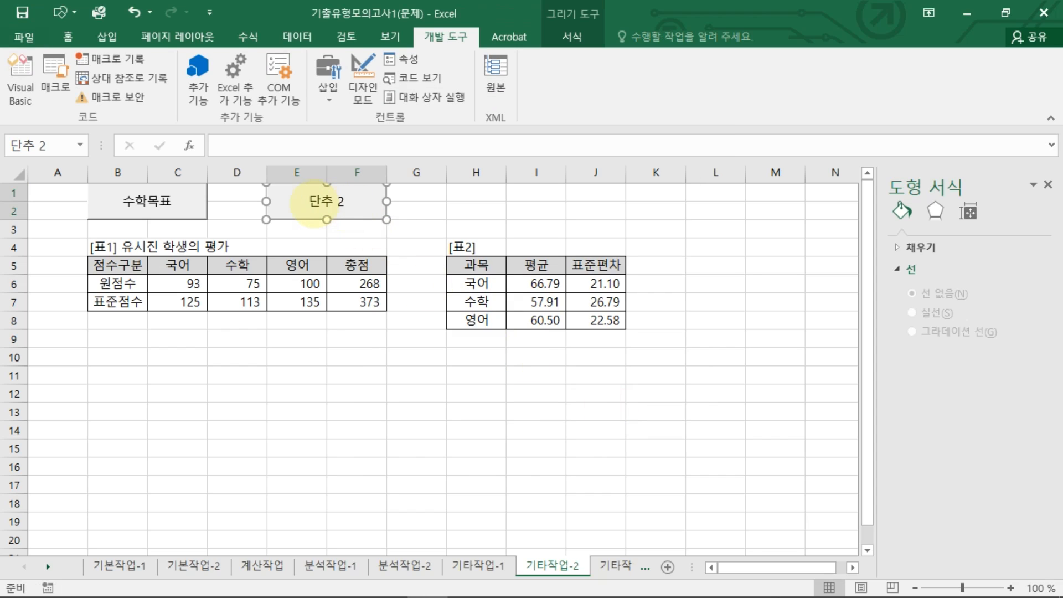
Relabel the button over E1:F2 as 수학점수
key(Delete)
key(Delete)
key(Delete)
text(수)
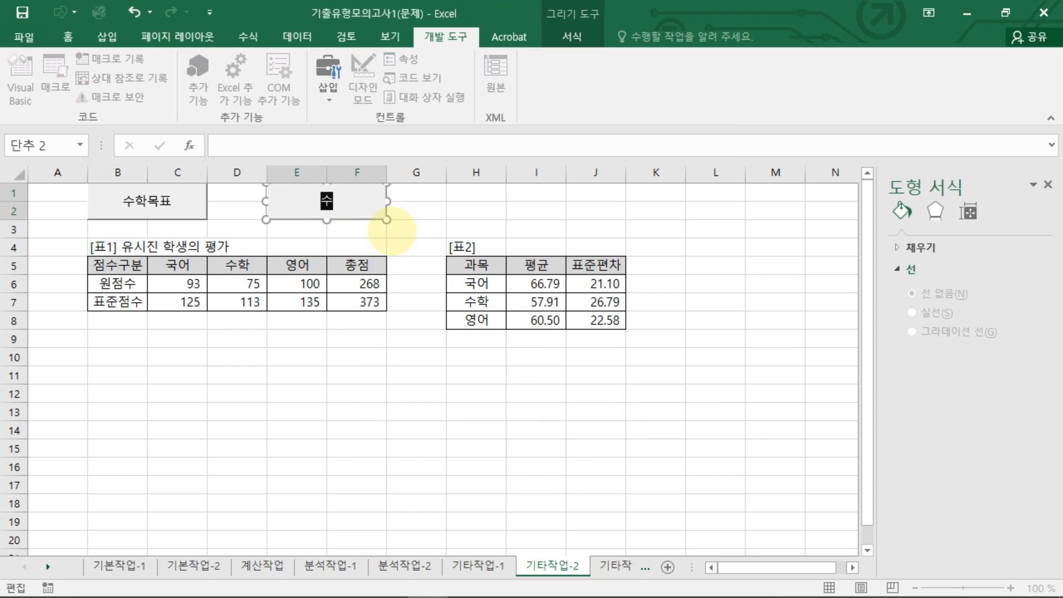
text(학점수)
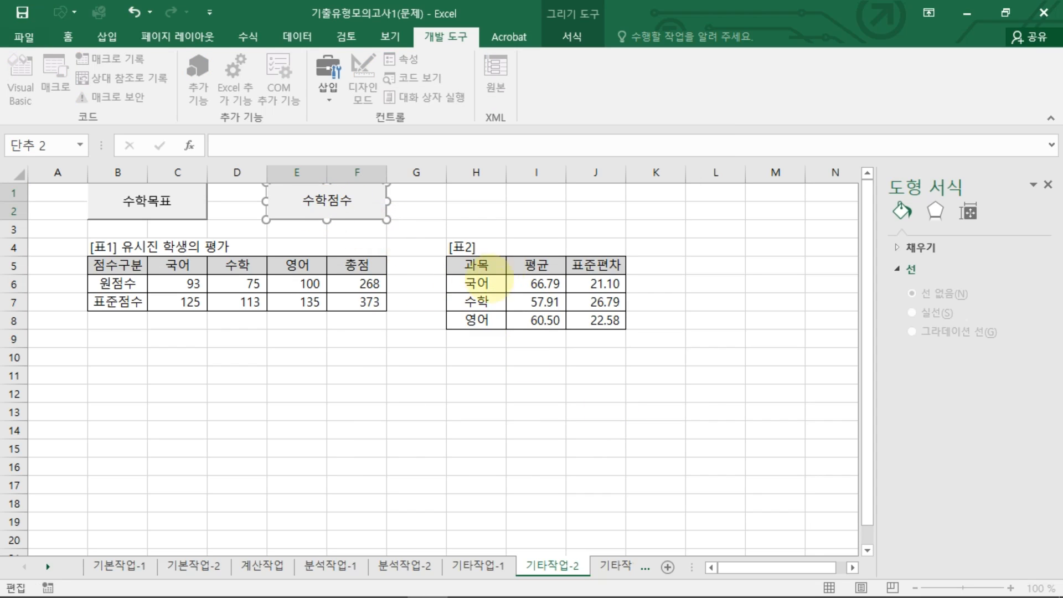
Try out the 수학목표 and 수학점수 buttons, and switch to the 기타작업-3 sheet
click(535, 228)
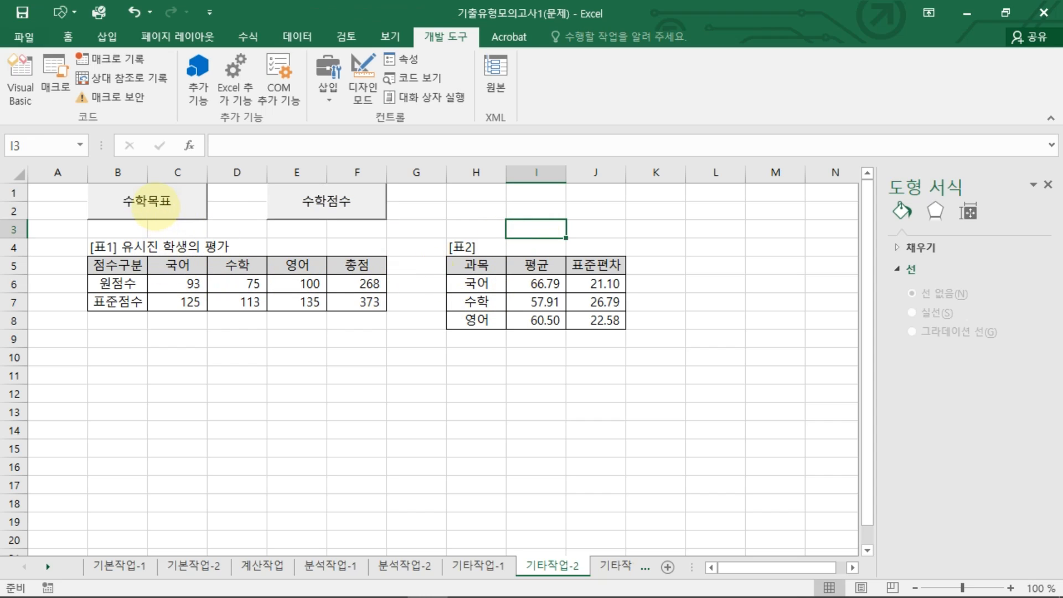
click(156, 206)
click(322, 205)
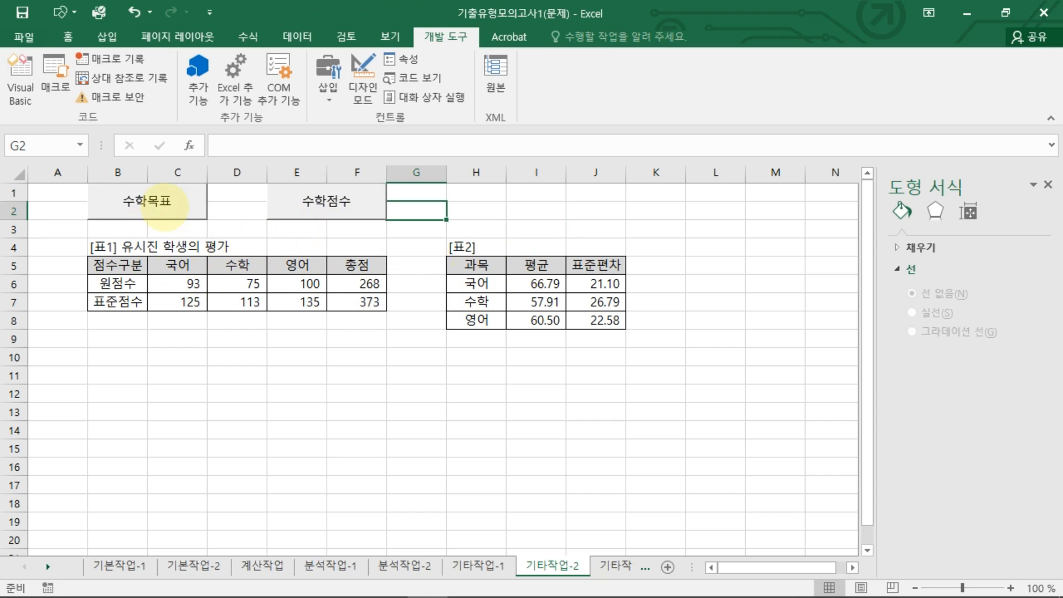
click(156, 207)
click(291, 200)
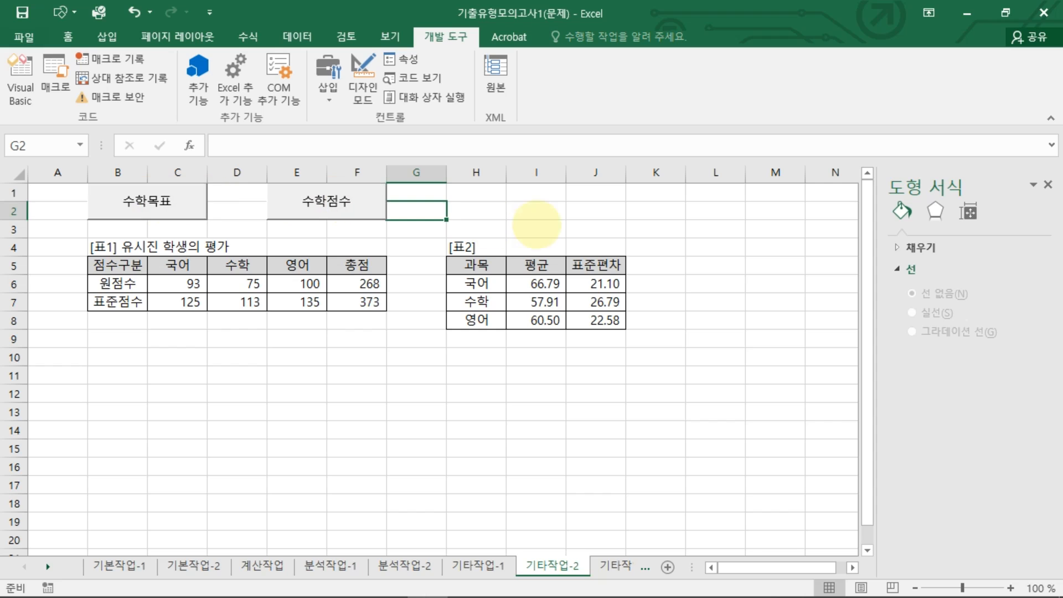
click(534, 228)
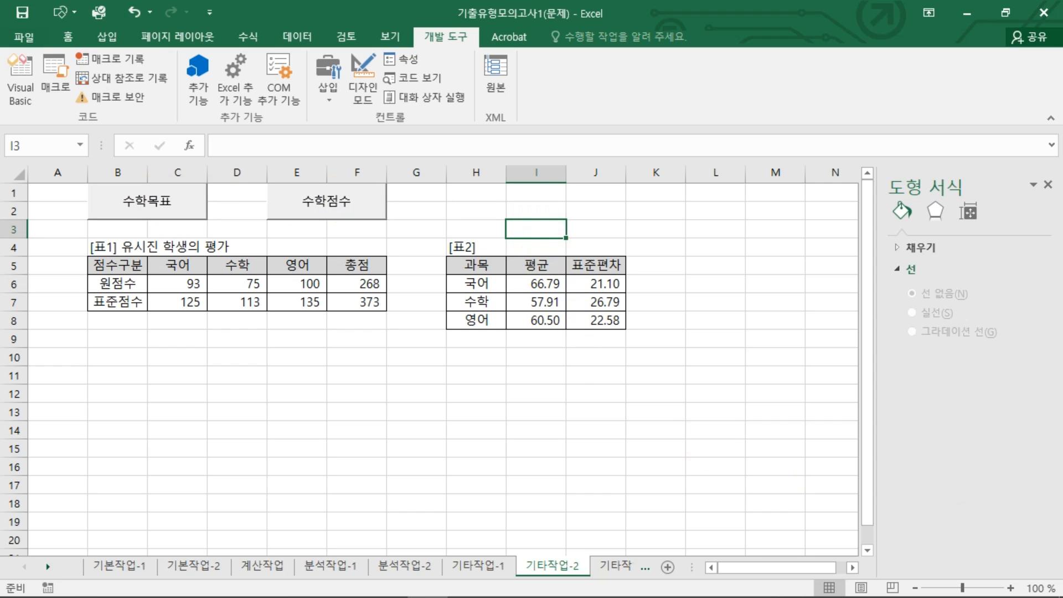
key(ctrl+Page_Down)
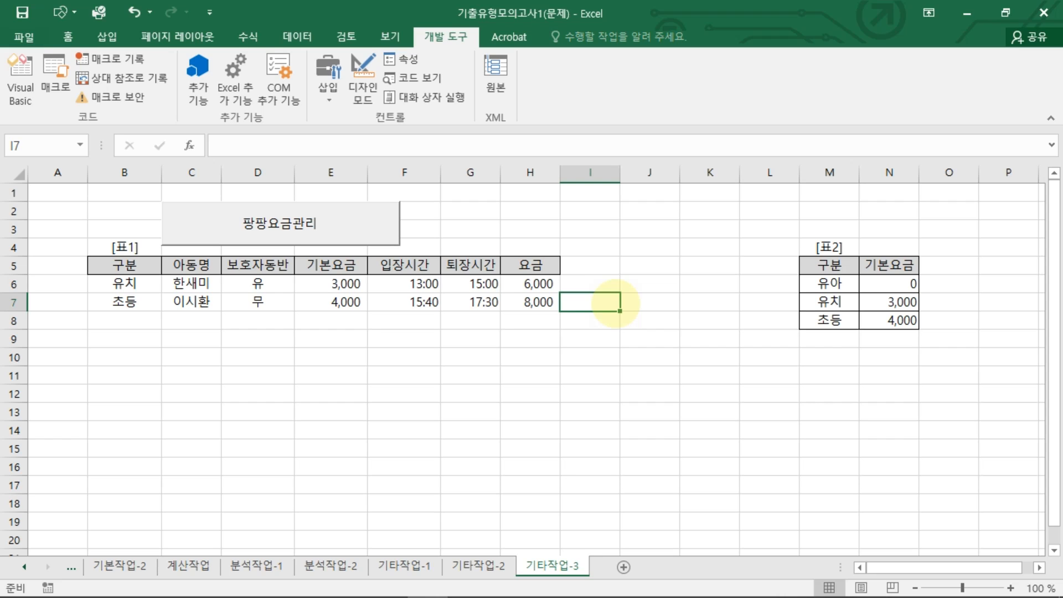
mouse_move(455, 358)
mouse_down()
mouse_move(474, 328)
mouse_move(506, 363)
mouse_move(489, 370)
mouse_up()
mouse_move(488, 334)
mouse_down()
mouse_move(527, 330)
mouse_move(552, 348)
mouse_move(539, 366)
mouse_up()
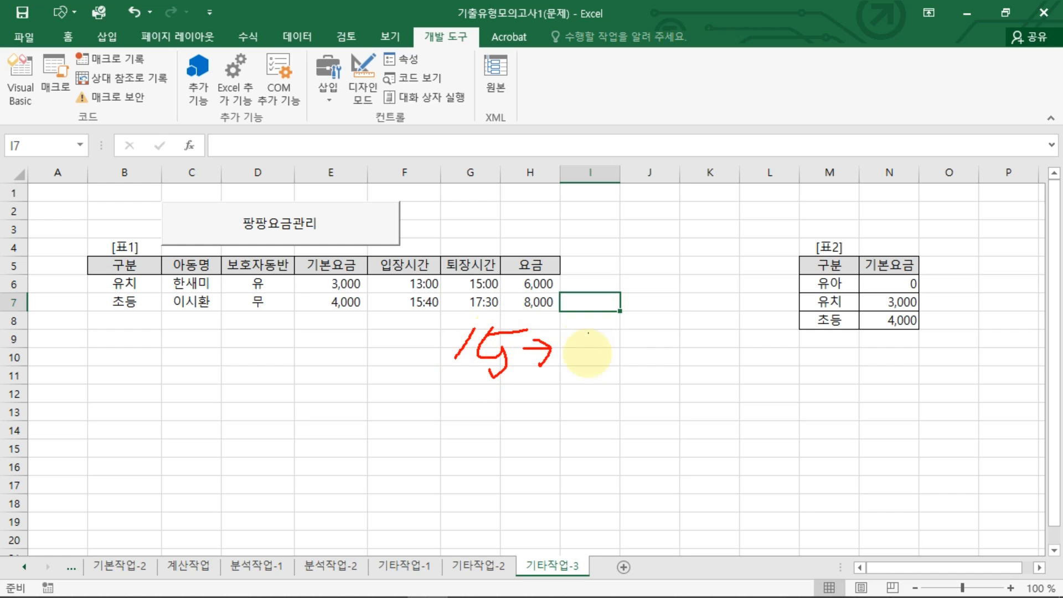
drag(582, 334, 585, 363)
drag(606, 333, 605, 335)
mouse_move(588, 381)
mouse_down()
mouse_move(592, 325)
mouse_move(585, 382)
mouse_up()
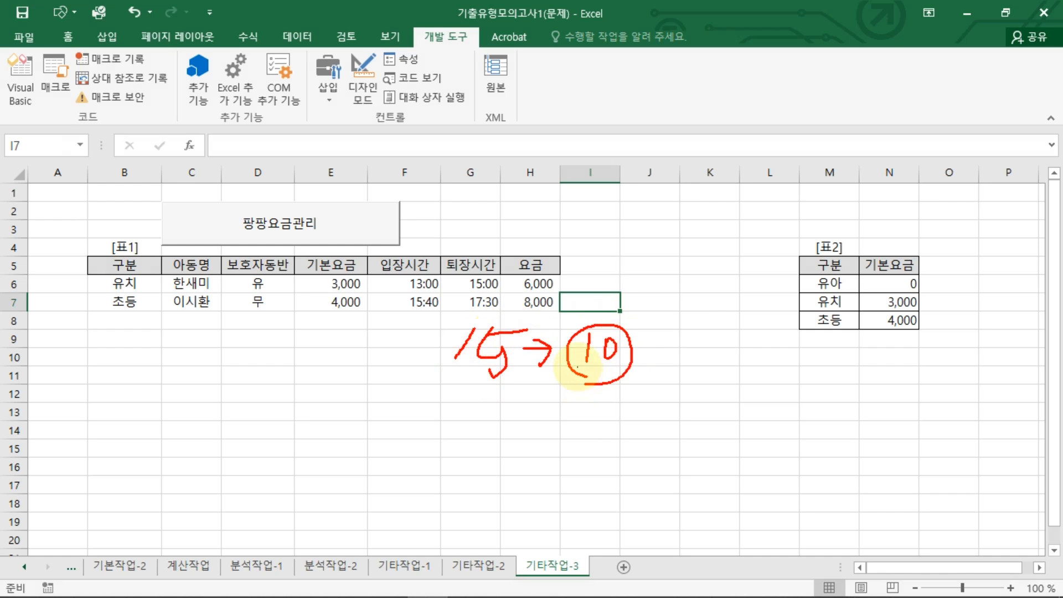
key(Escape)
click(529, 338)
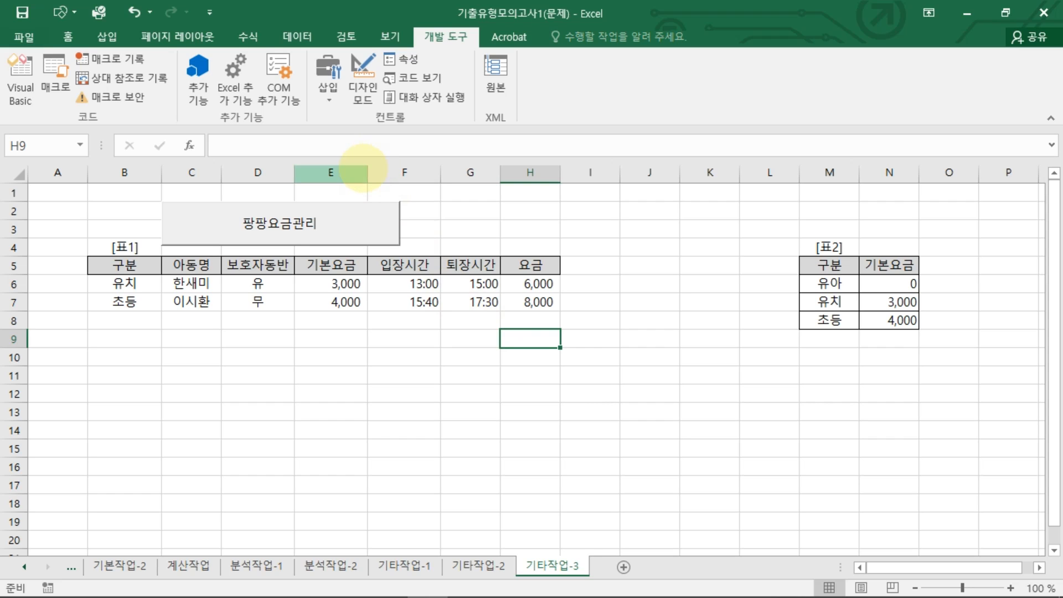
Turn on design mode and open the Click event code of the 팡팡요금관리 command button
click(379, 221)
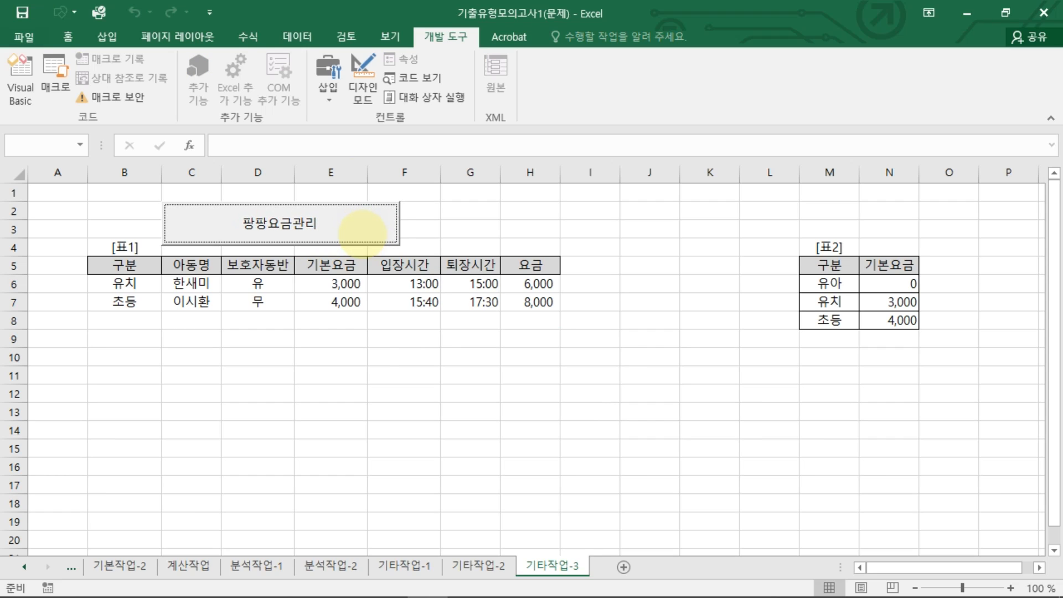
click(367, 96)
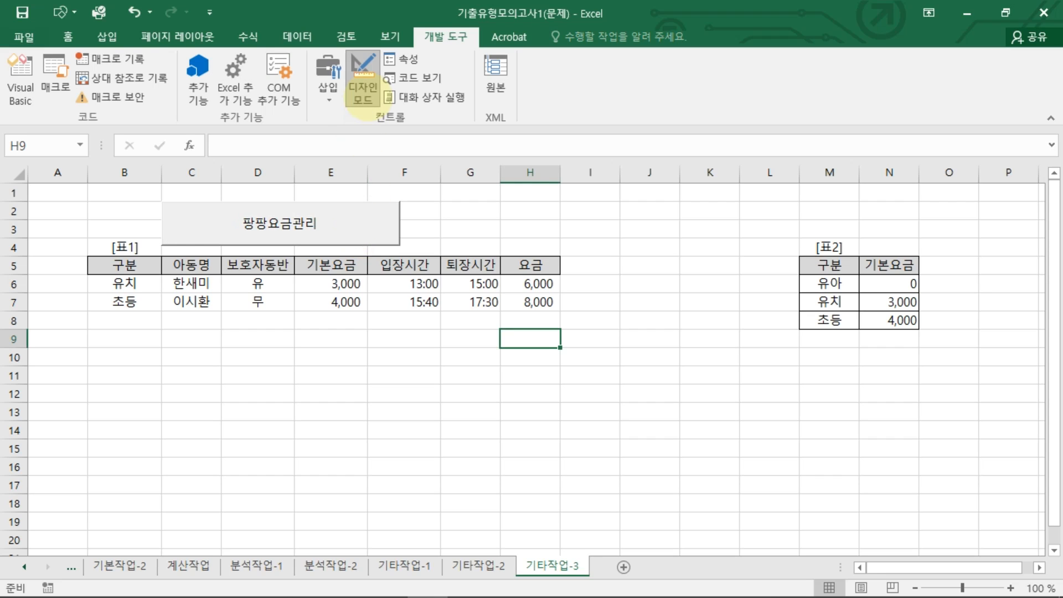
click(314, 218)
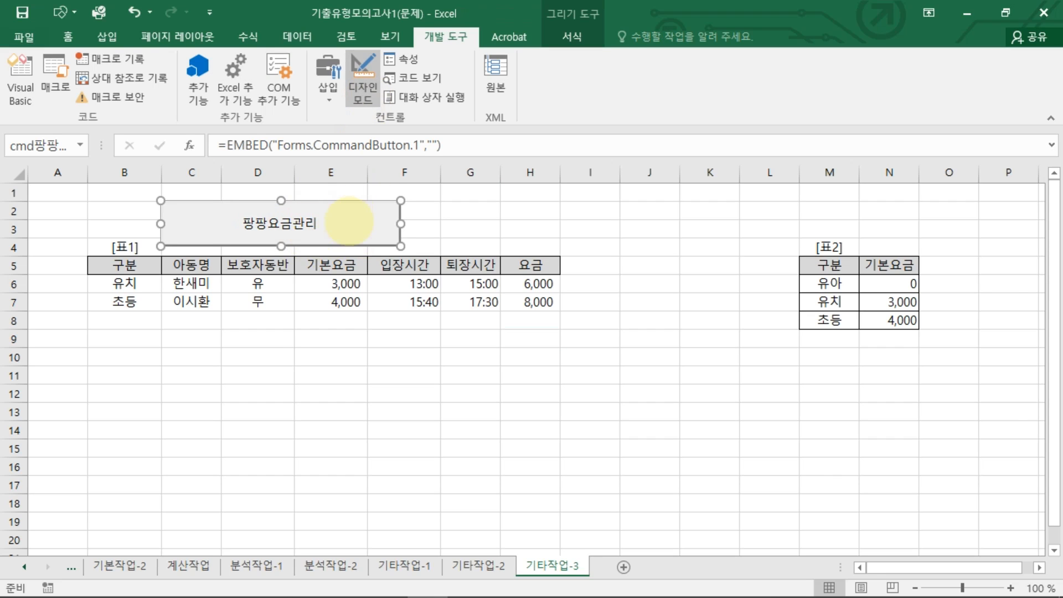
double_click(349, 220)
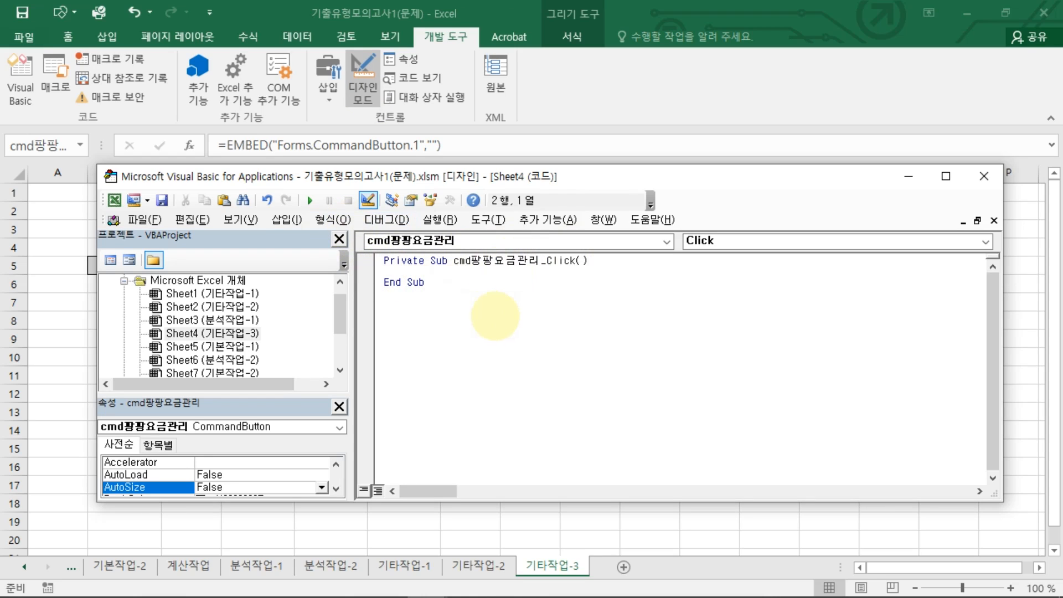
Enter the statement 팡팡요금관리.Show in the cmd팡팡요금관리_Click procedure
text(팡팡요금관리)
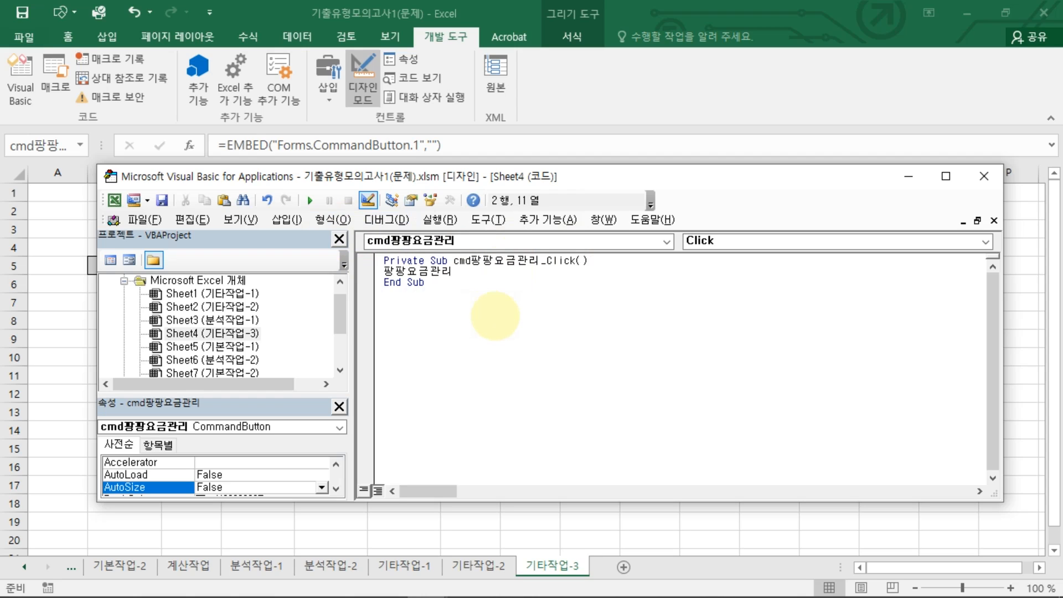
text(.SHOWㅔ)
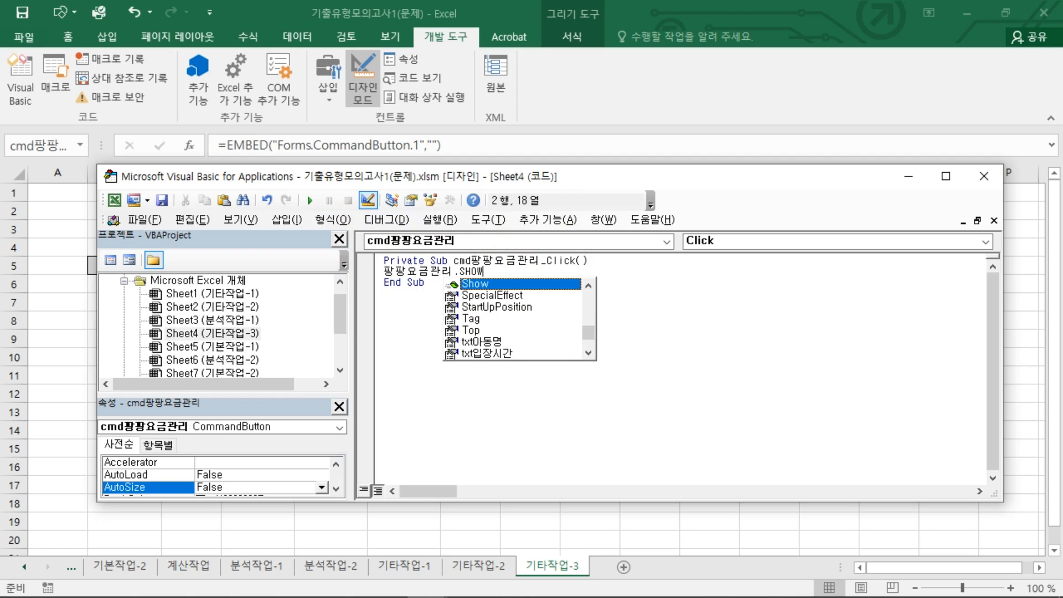
key(Return)
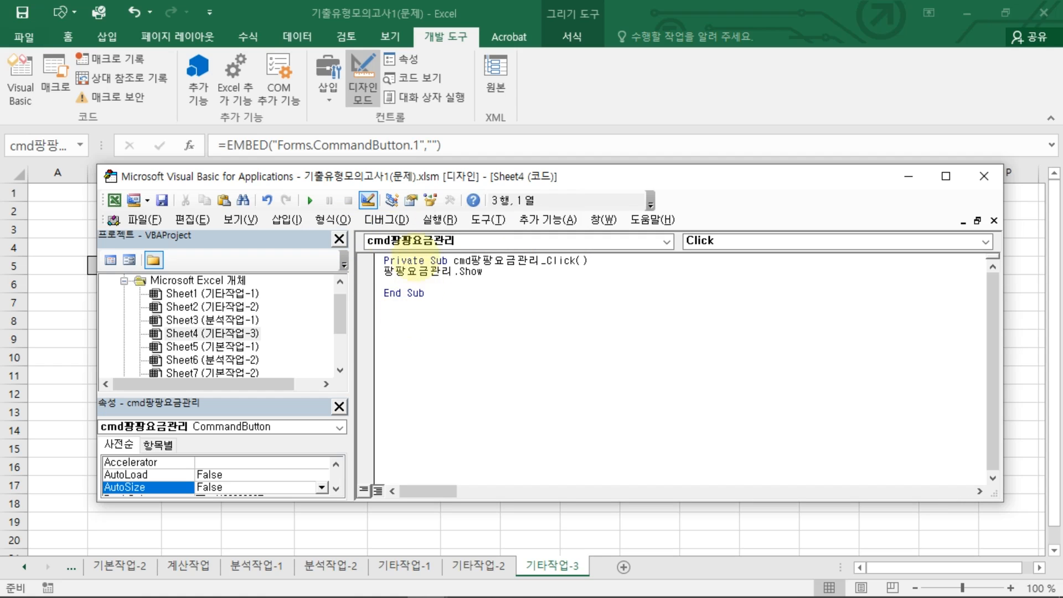
mouse_move(383, 282)
mouse_down()
mouse_move(443, 278)
mouse_move(469, 286)
mouse_move(460, 294)
mouse_up()
key(Escape)
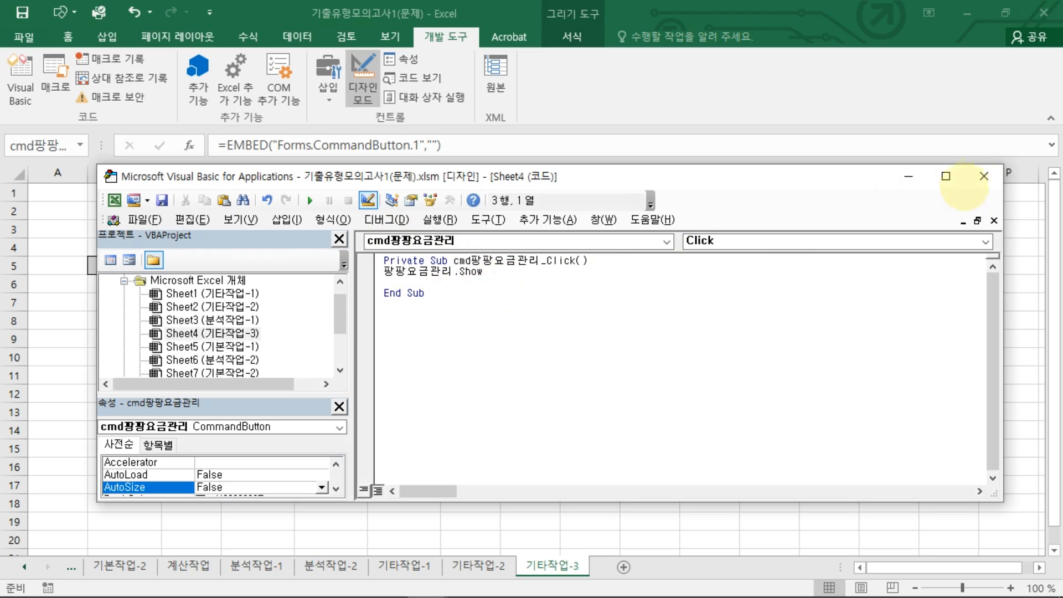
Close the code editor, leave design mode and launch the 팡팡요금관리 form to check its 구분/기본요금 drop-down list
click(983, 176)
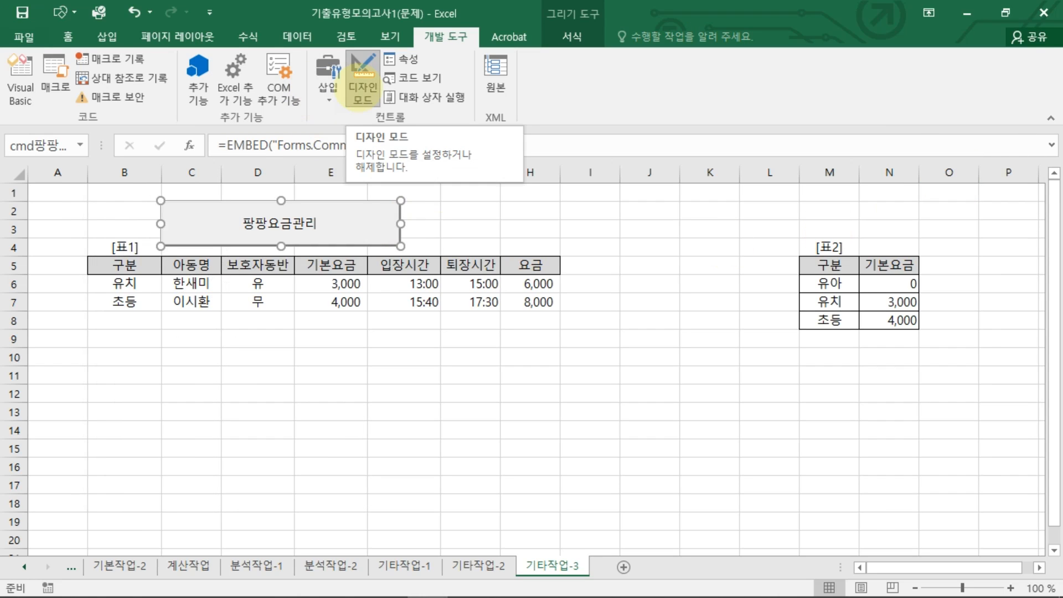
click(362, 83)
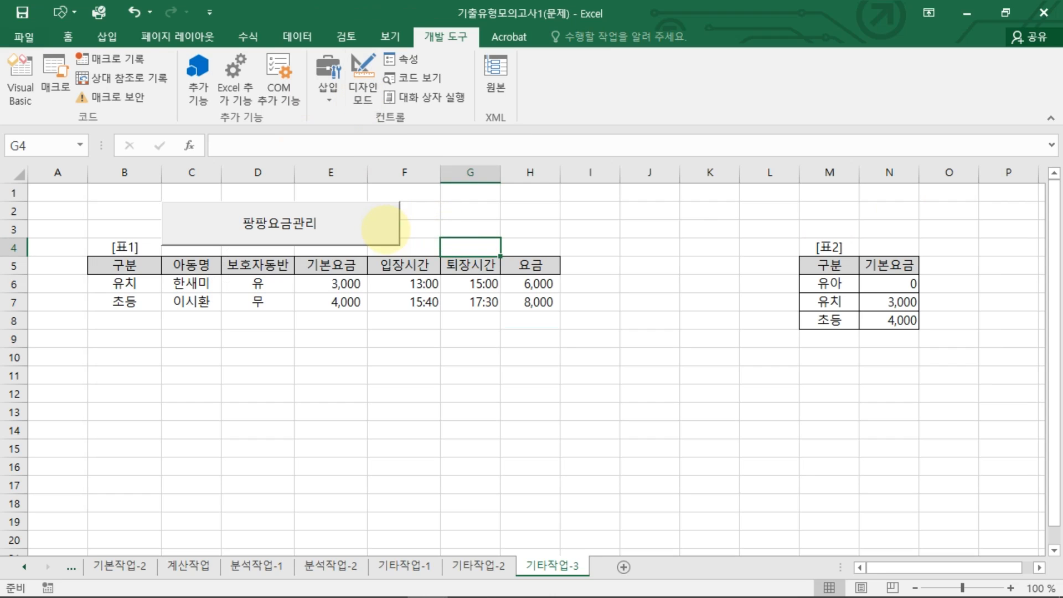
click(382, 230)
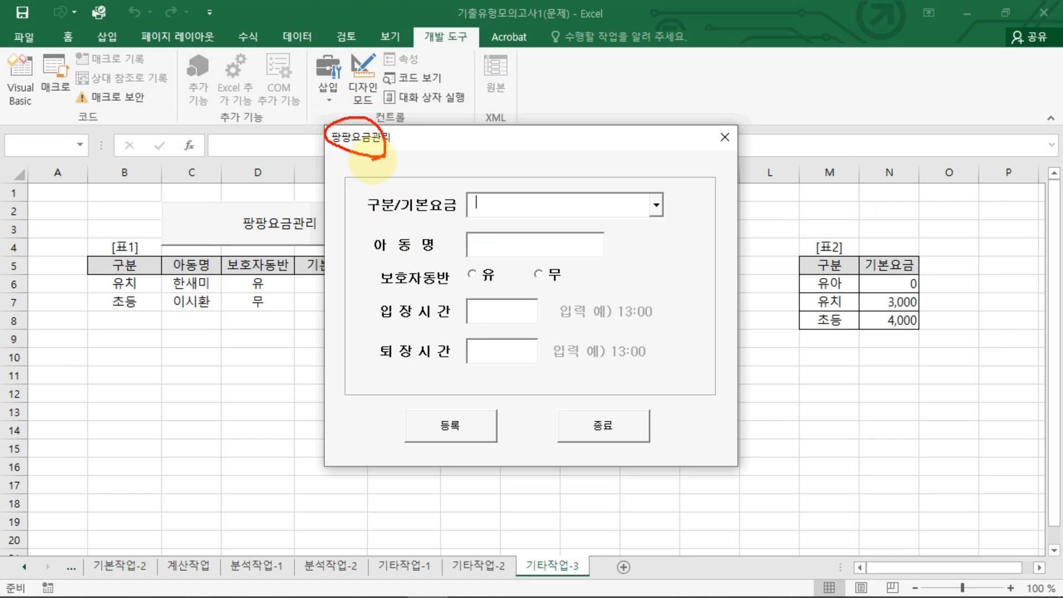
drag(590, 133, 533, 184)
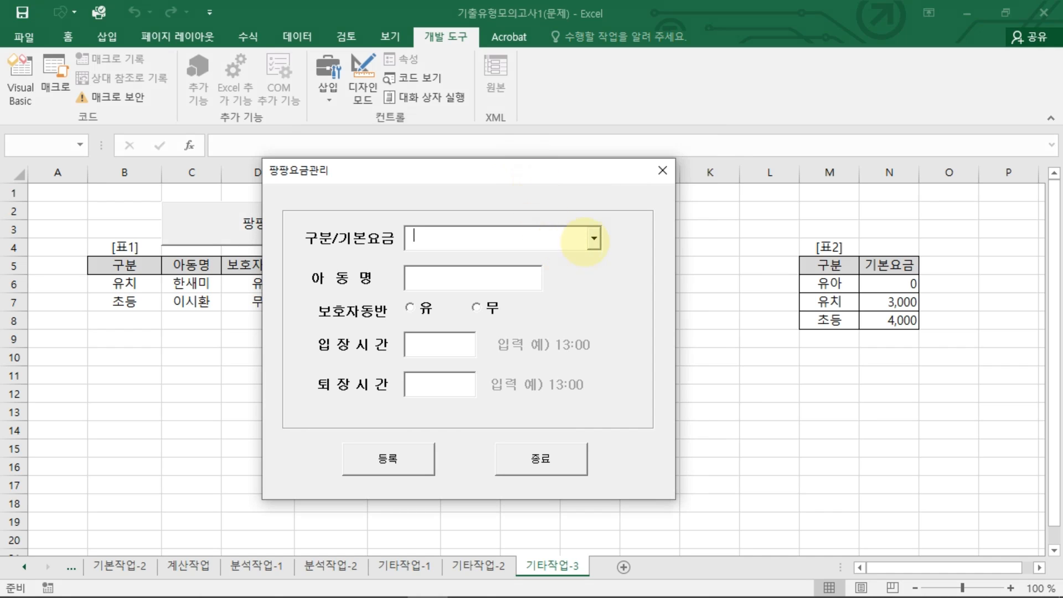
click(593, 239)
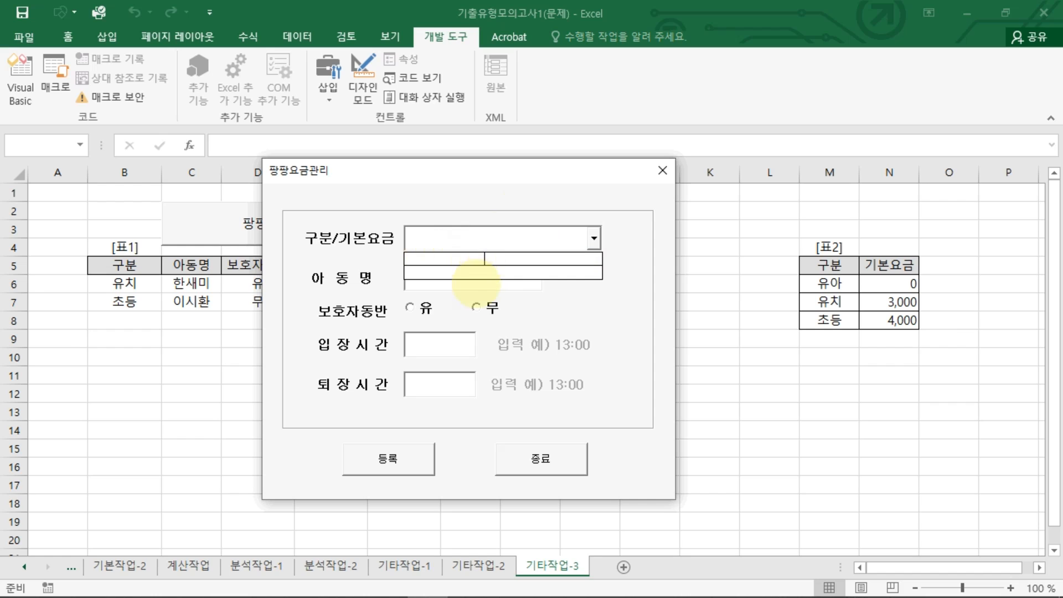
drag(512, 284, 415, 221)
mouse_move(480, 215)
mouse_down()
mouse_move(602, 254)
mouse_move(487, 281)
mouse_up()
mouse_move(899, 339)
mouse_down()
mouse_move(839, 341)
mouse_move(775, 303)
mouse_move(852, 342)
mouse_move(681, 308)
mouse_move(550, 249)
mouse_move(588, 269)
mouse_up()
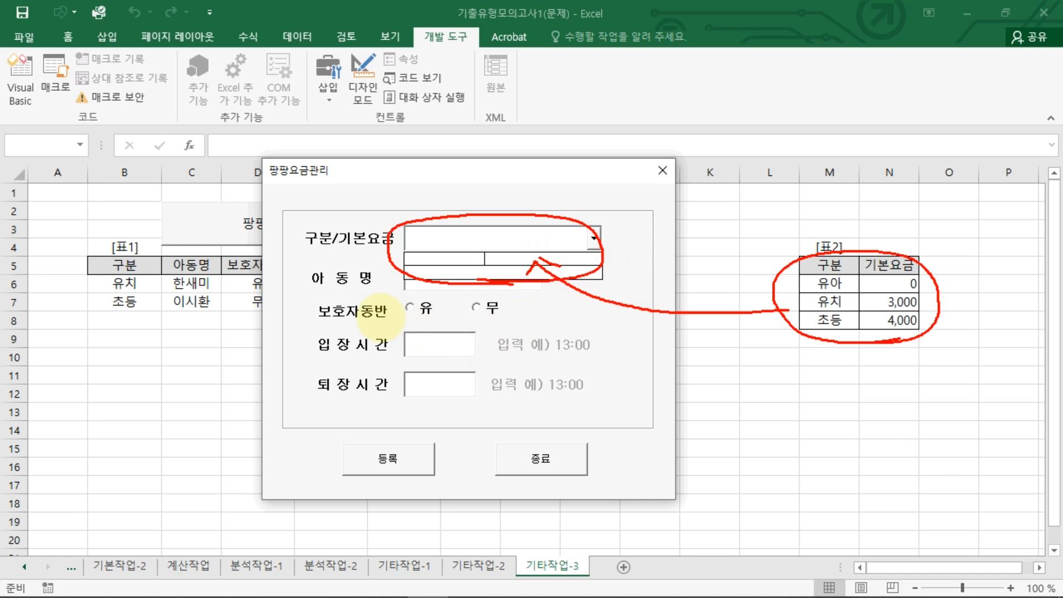
mouse_move(403, 299)
mouse_down()
mouse_move(423, 306)
mouse_move(407, 324)
mouse_move(452, 327)
mouse_up()
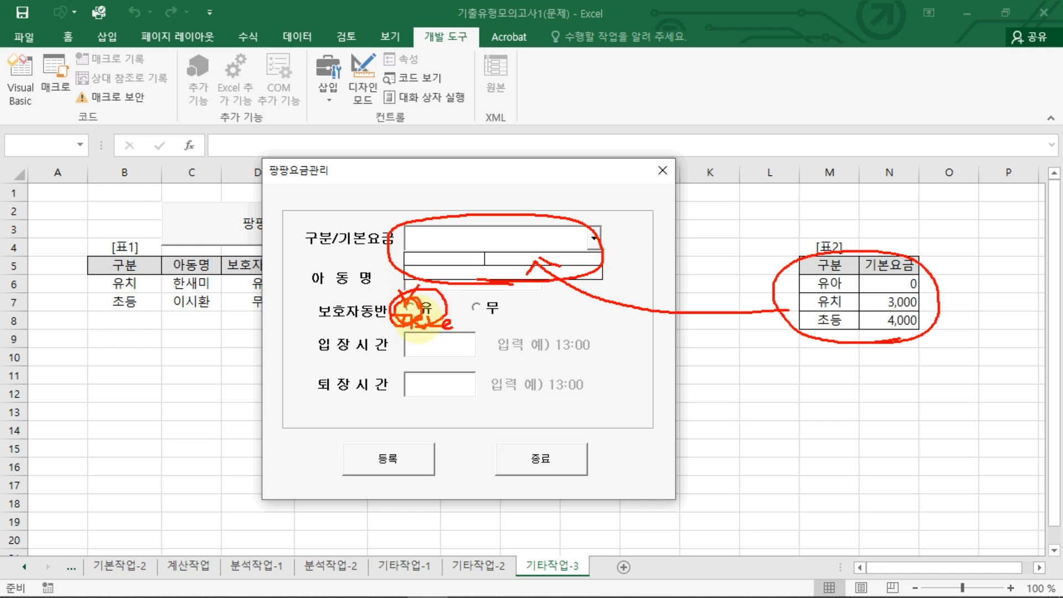
key(Escape)
Close the running form, re-enter design mode and open the 팡팡요금관리 UserForm for design in the VBA editor
click(661, 169)
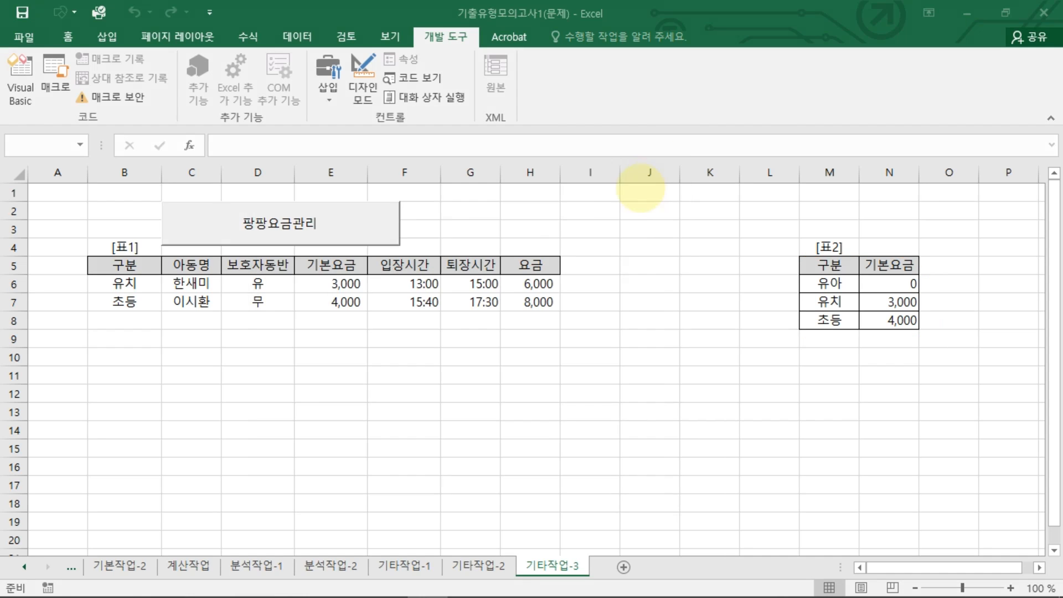
click(362, 80)
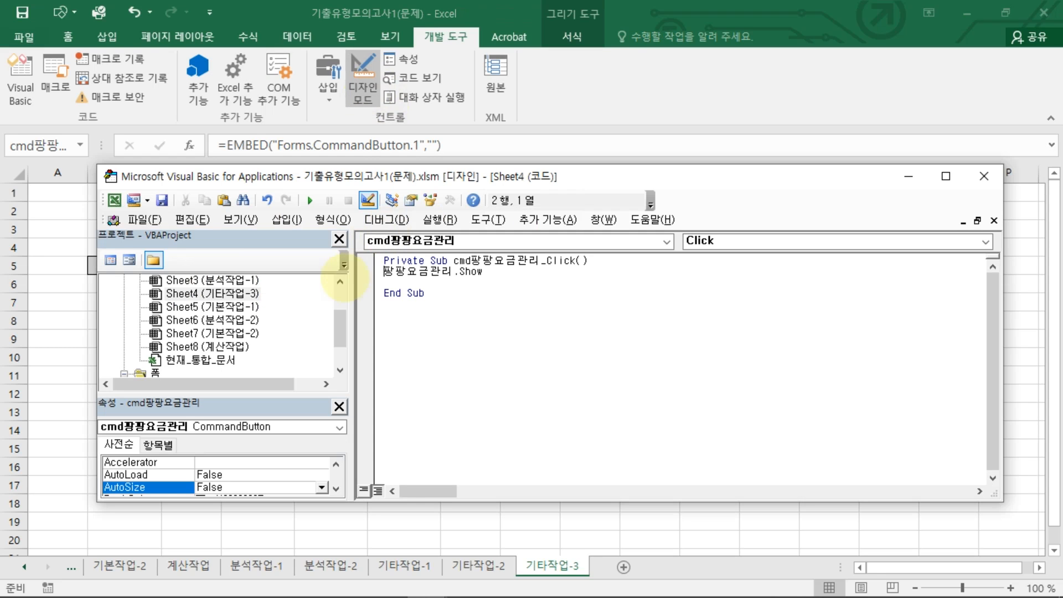
double_click(147, 372)
click(158, 346)
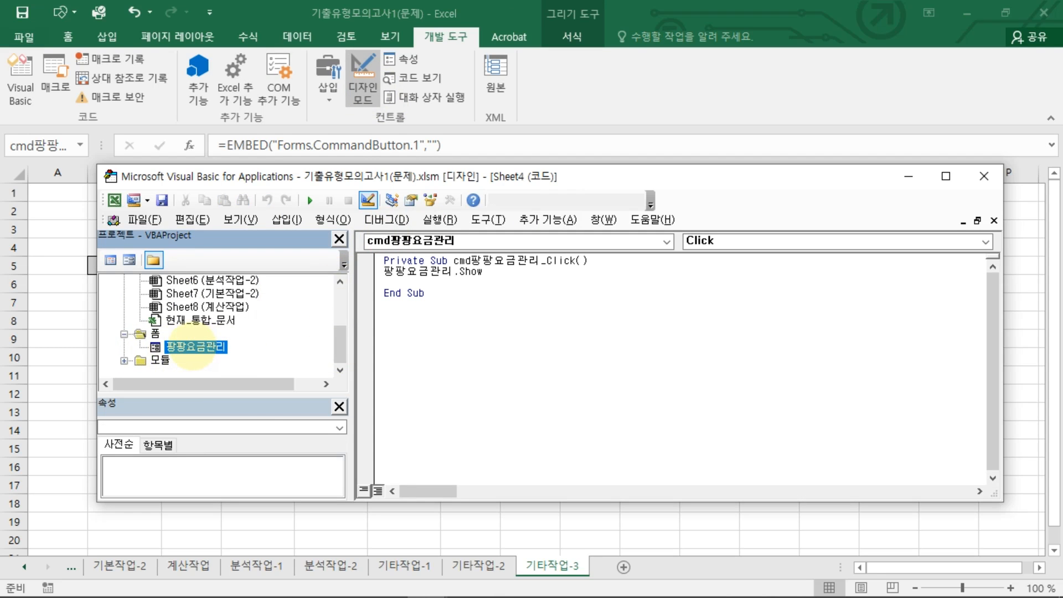
drag(195, 355, 206, 357)
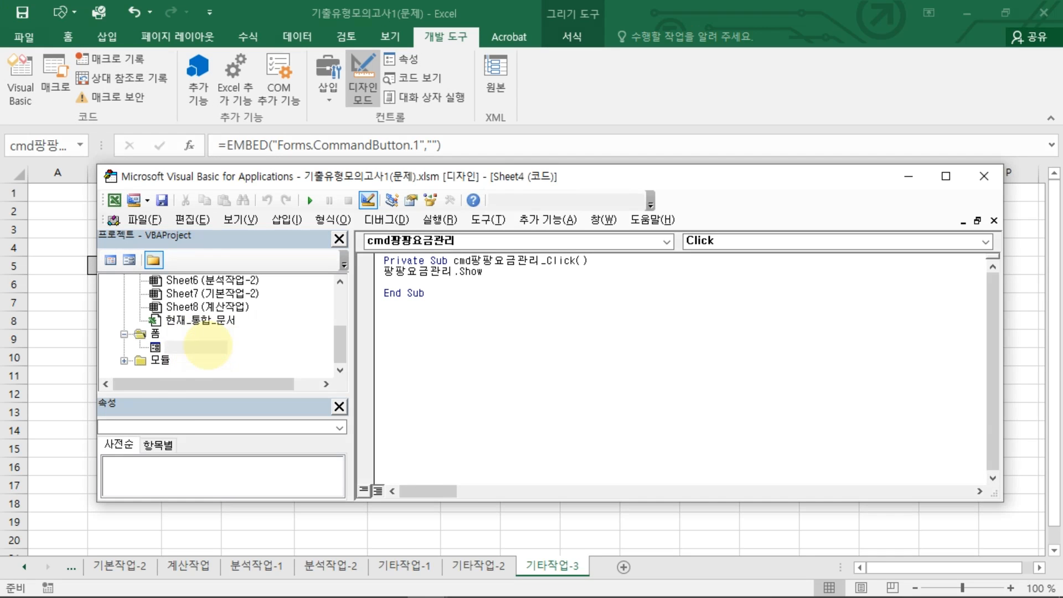
double_click(201, 346)
drag(770, 166, 770, 65)
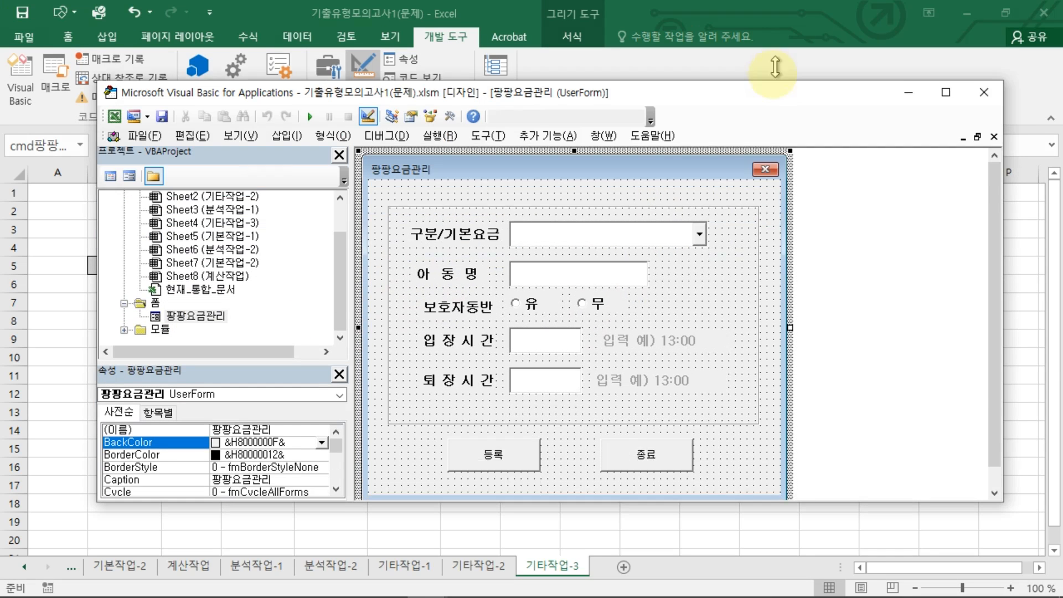
Open the UserForm's code and add a UserForm_Initialize event procedure
mouse_move(437, 174)
mouse_down()
mouse_move(426, 169)
mouse_move(437, 179)
mouse_up()
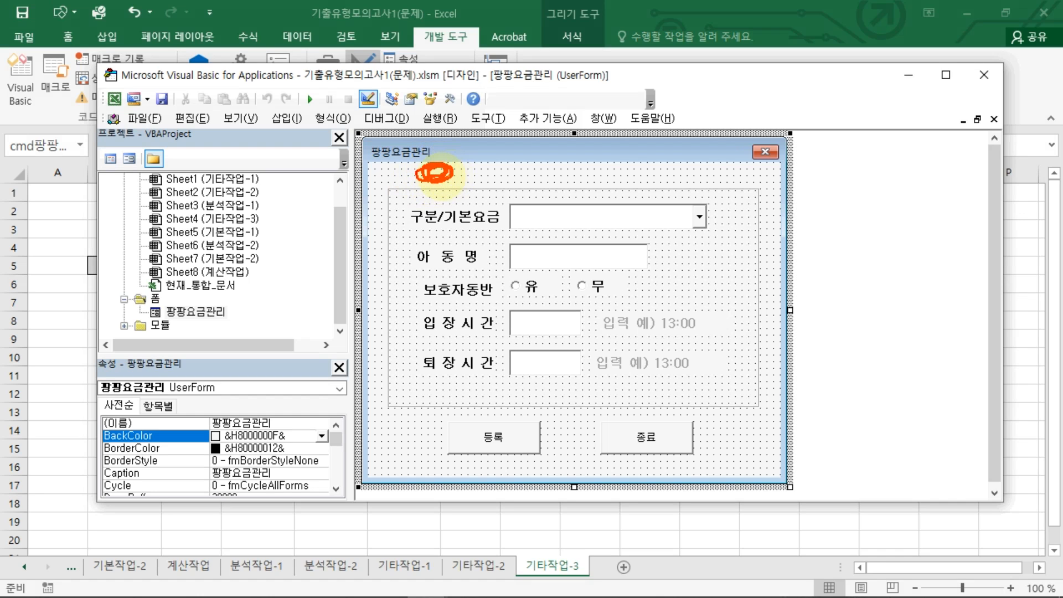
double_click(440, 173)
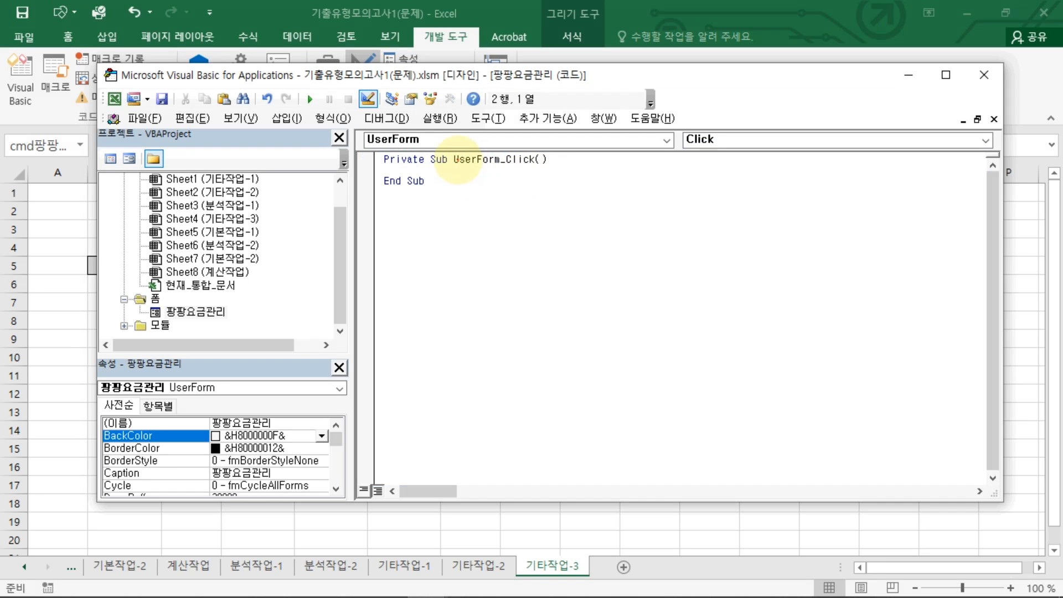
mouse_move(470, 162)
mouse_down()
mouse_move(547, 166)
mouse_move(454, 157)
mouse_up()
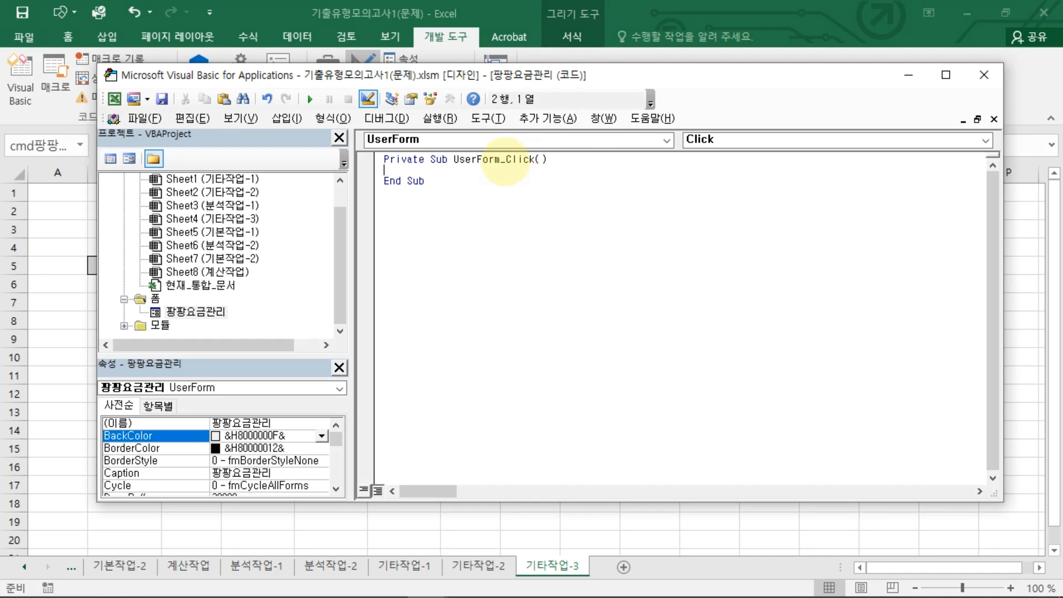
click(523, 159)
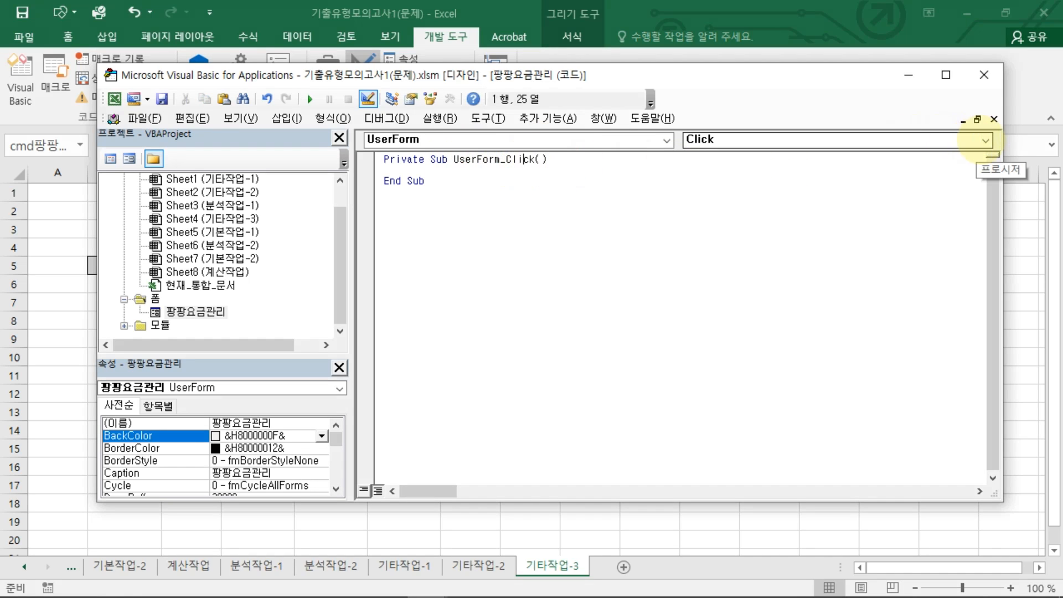
click(985, 140)
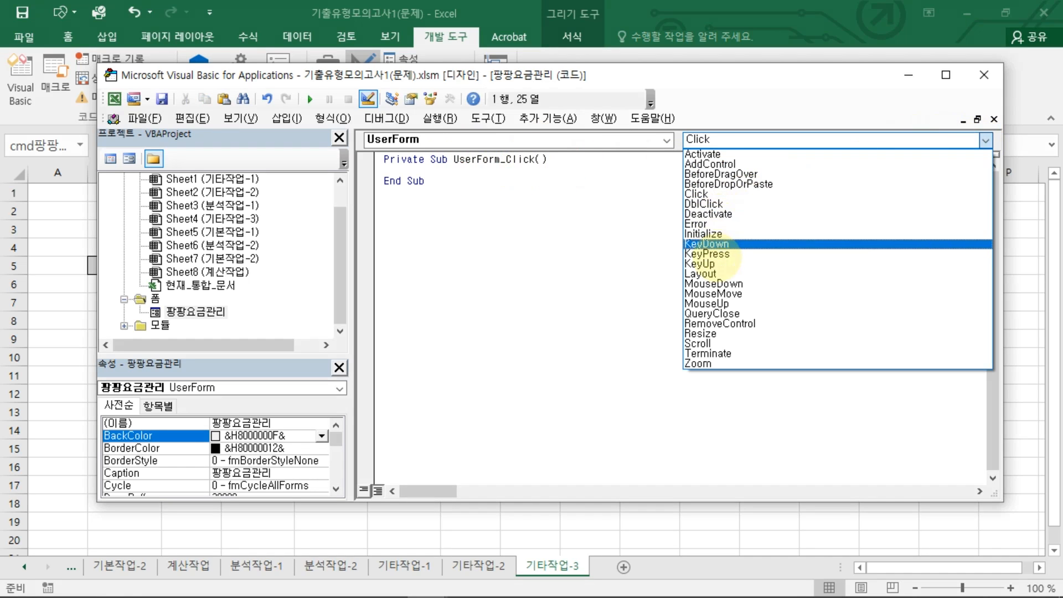
click(721, 231)
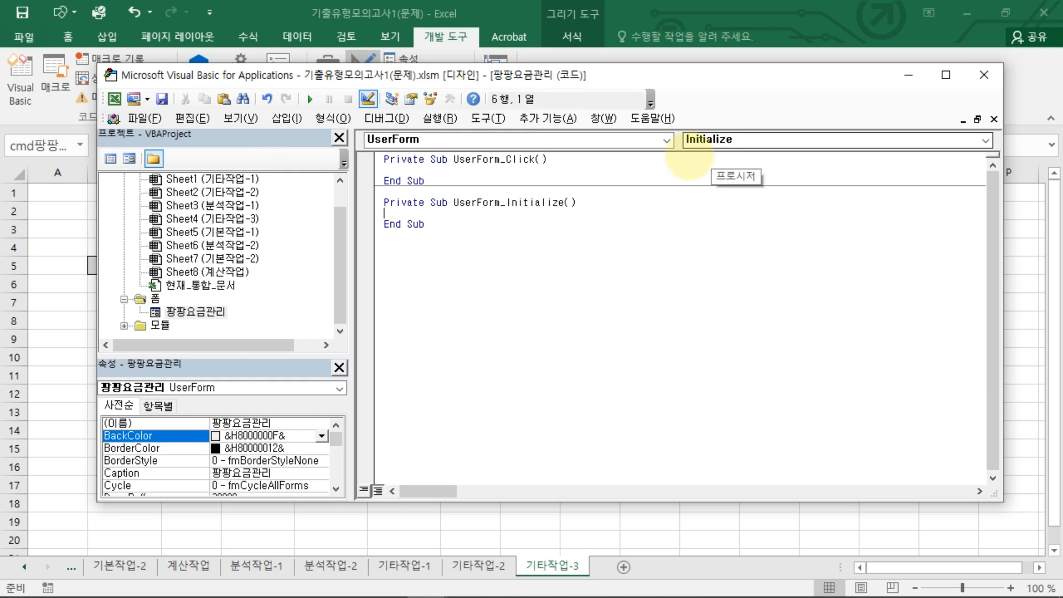
Delete the empty UserForm_Click procedure from the 팡팡요금관리 form's code
drag(450, 180, 332, 149)
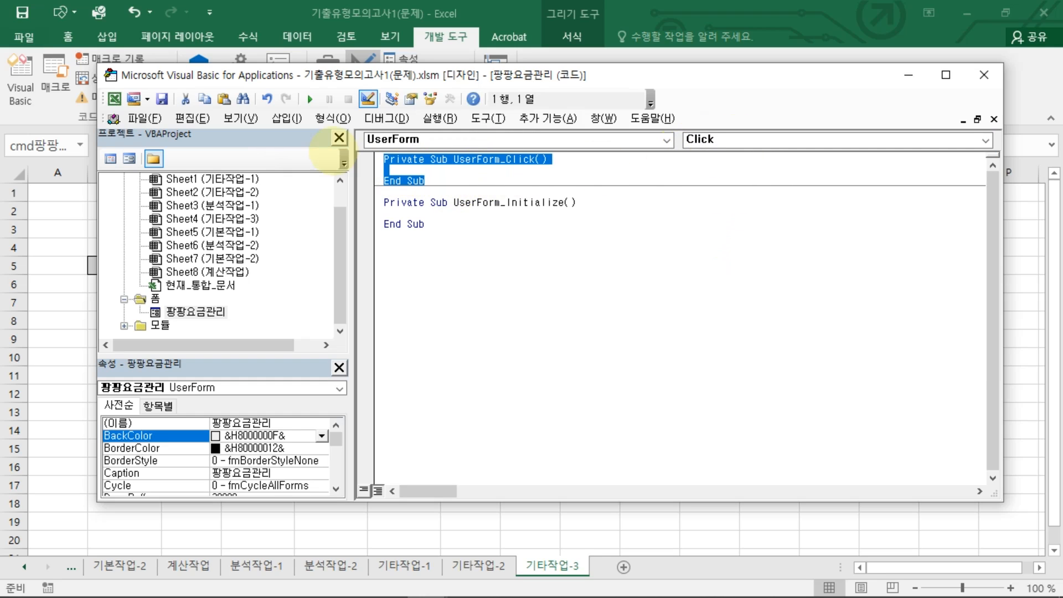
key(Delete)
key(Down)
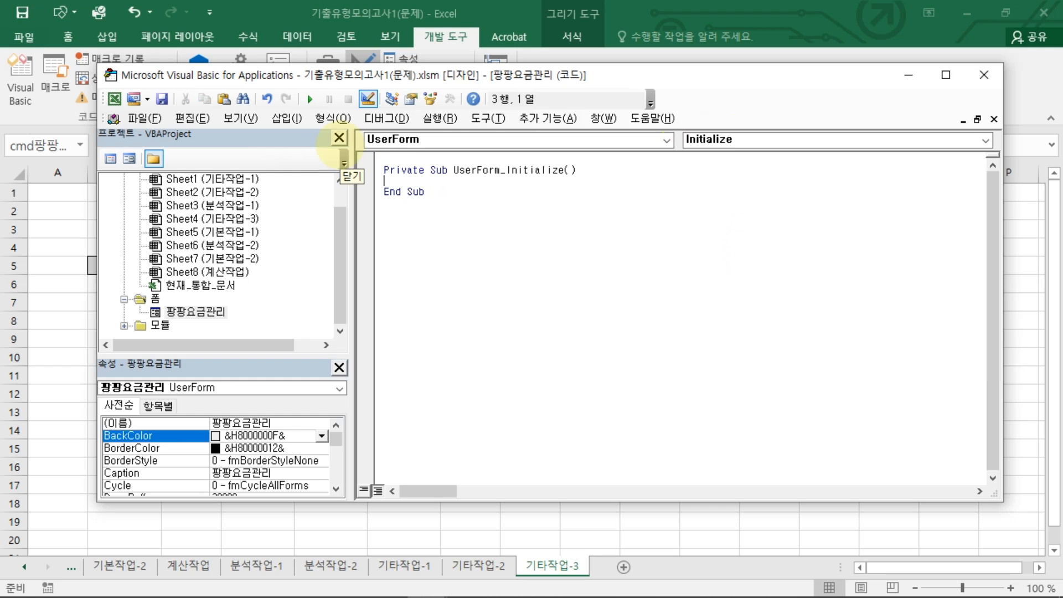
Make blank lines inside UserForm_Initialize and enter the statement cmb구분.RowSource = "m6:n8"
key(Return)
key(Return)
key(Return)
key(Return)
key(Up)
key(Up)
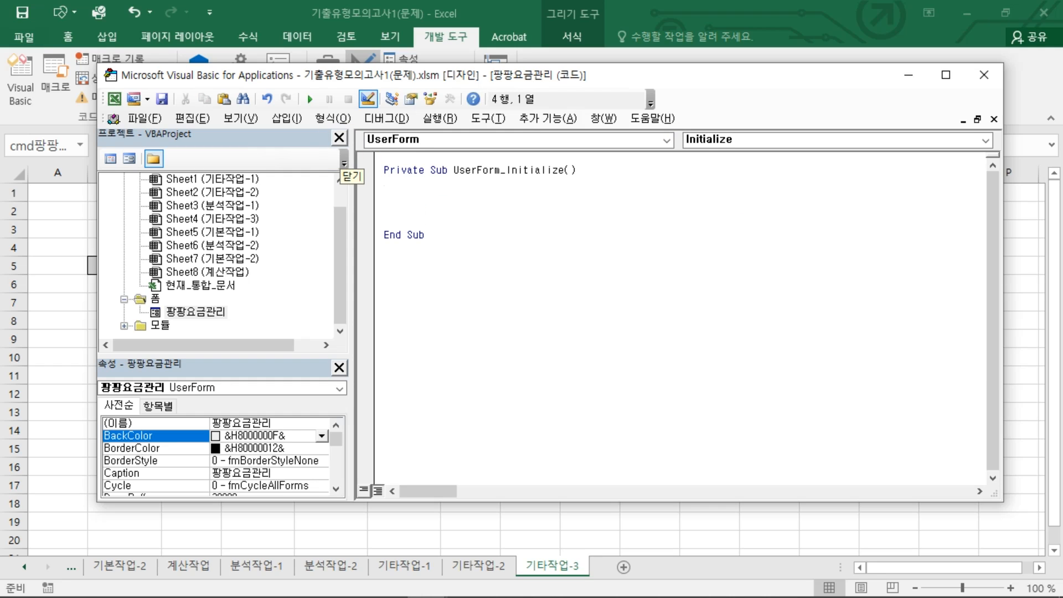
click(459, 203)
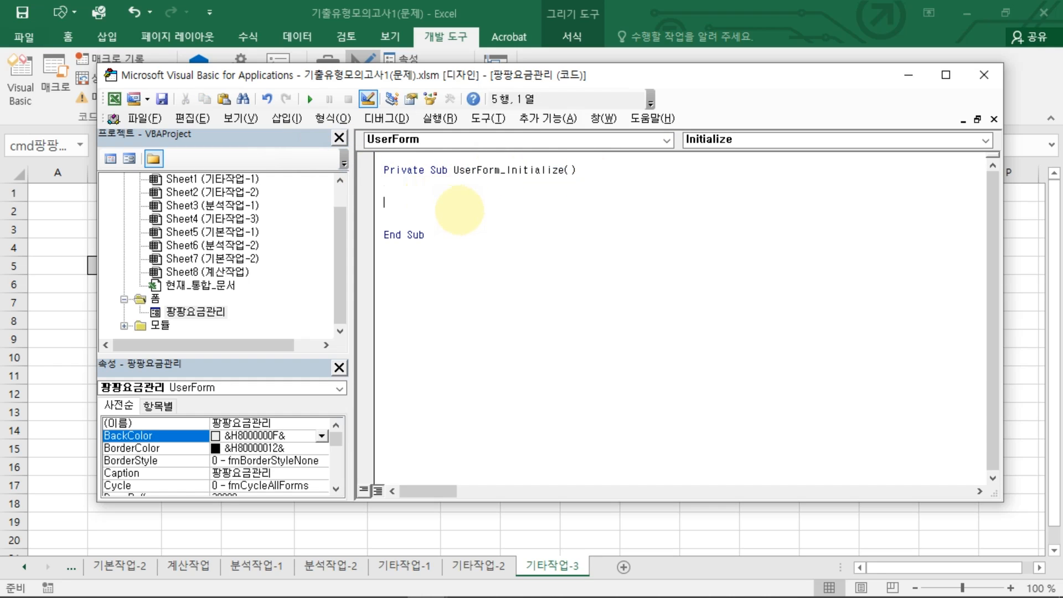
text(미)
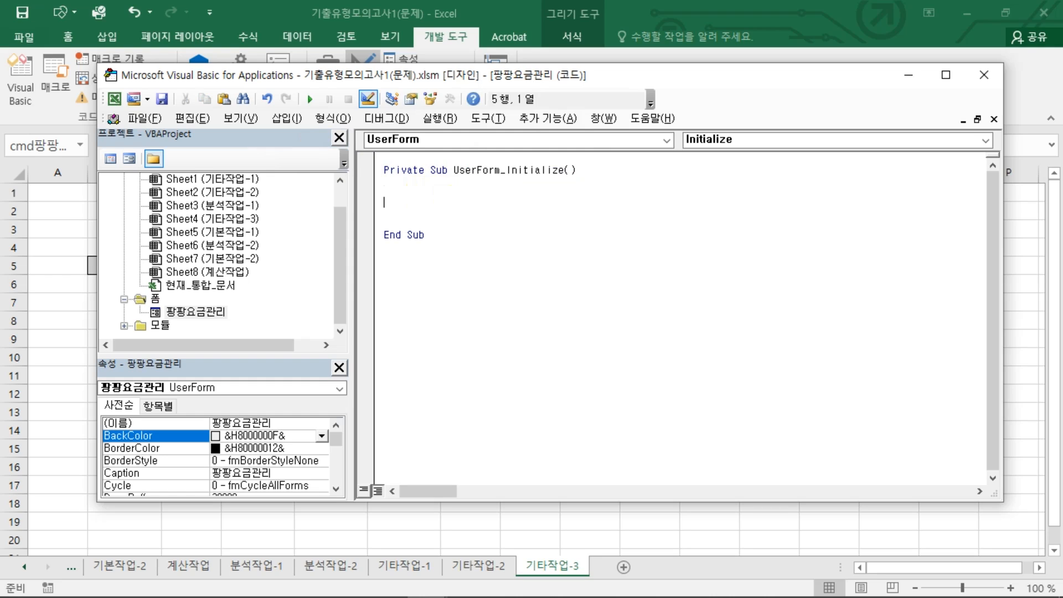
text(cmb구부)
text(.RowSource =)
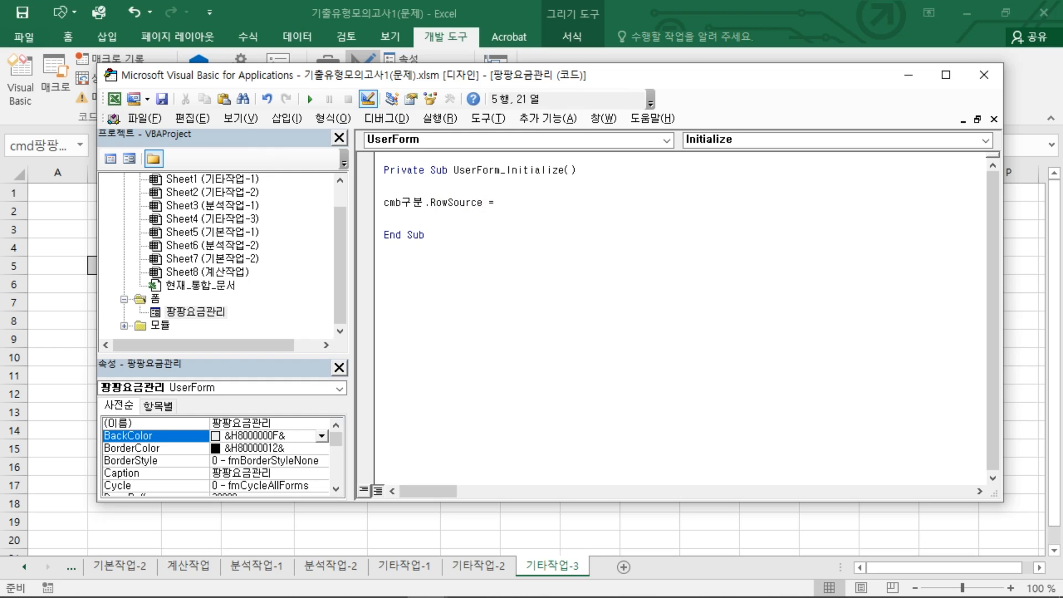
drag(664, 75, 613, 135)
drag(950, 310, 779, 299)
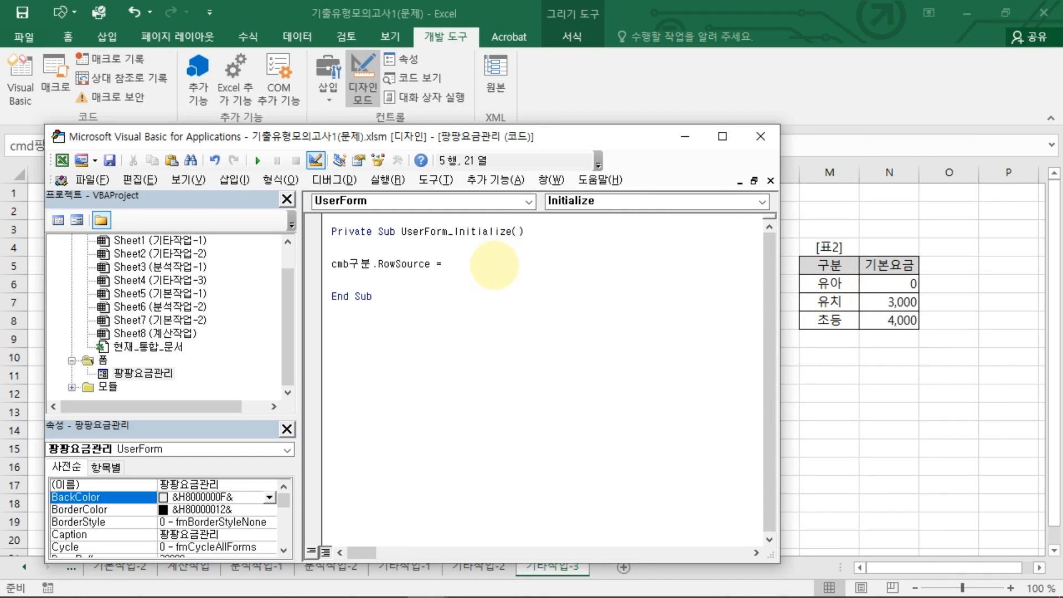
text("m6:n8)
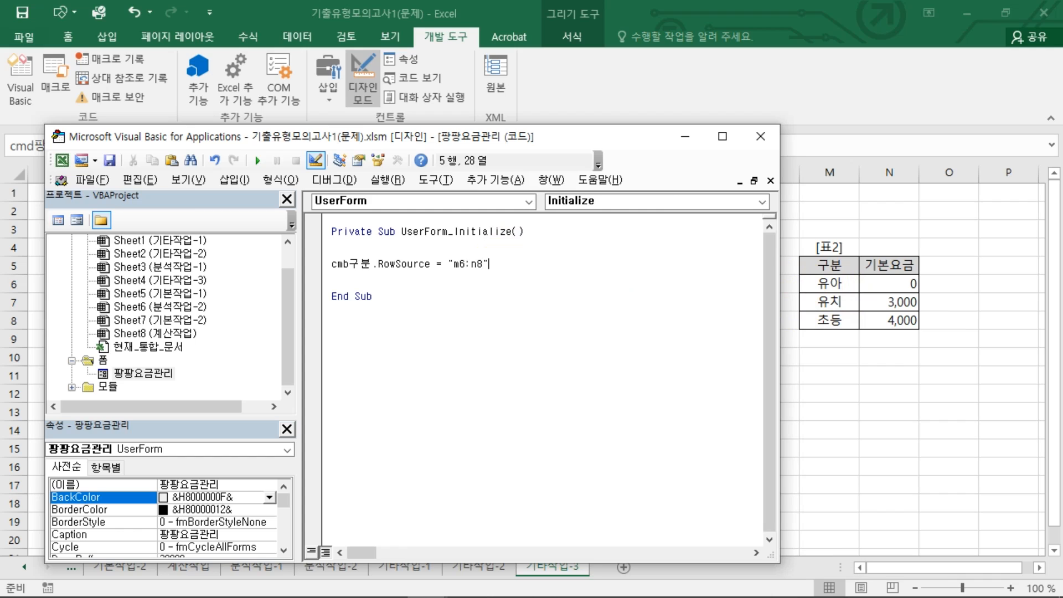
key(Return)
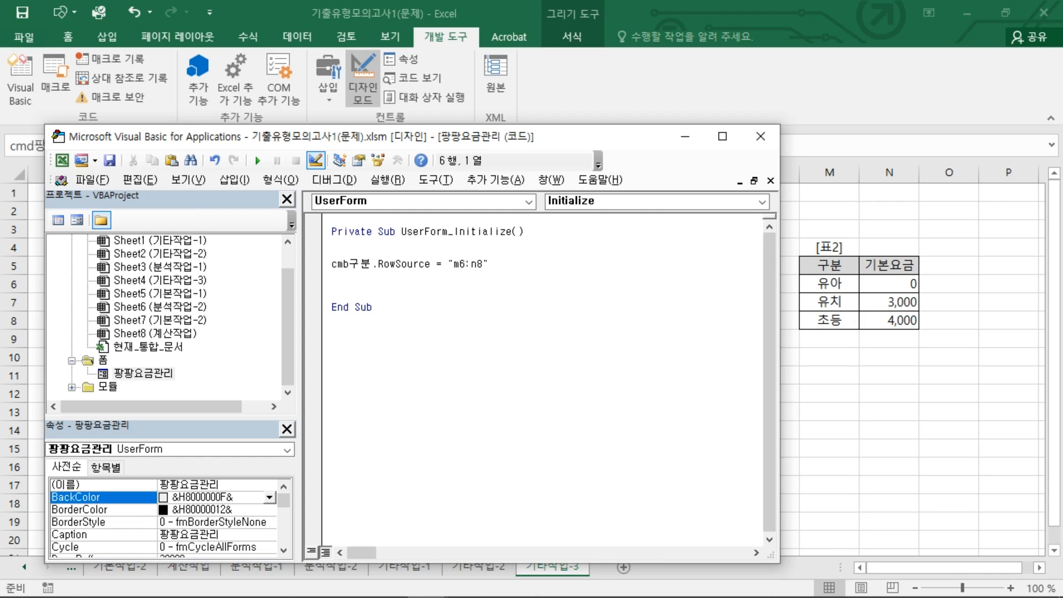
drag(456, 273, 480, 274)
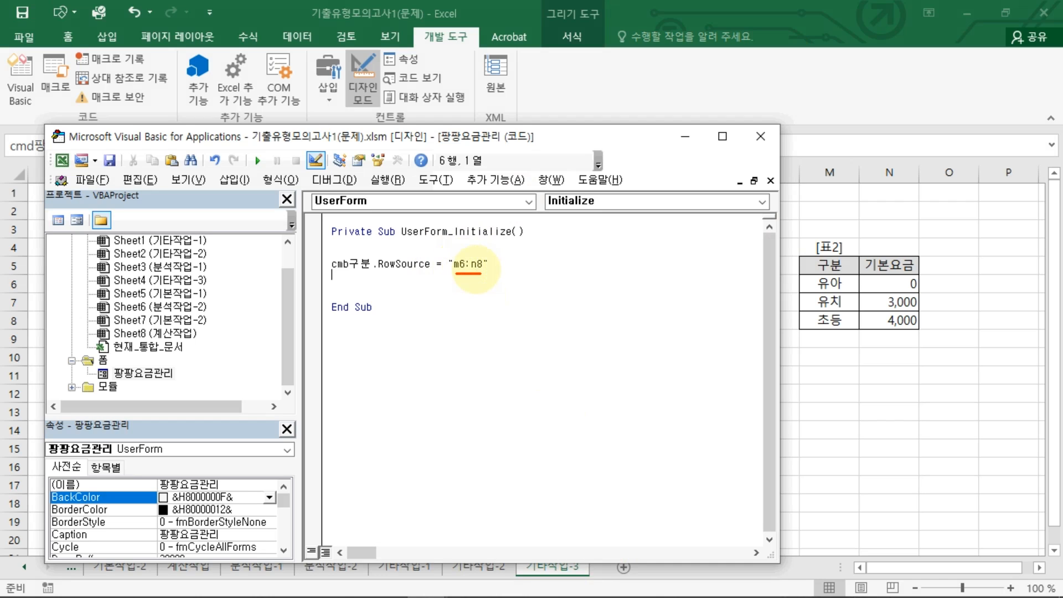
key(Escape)
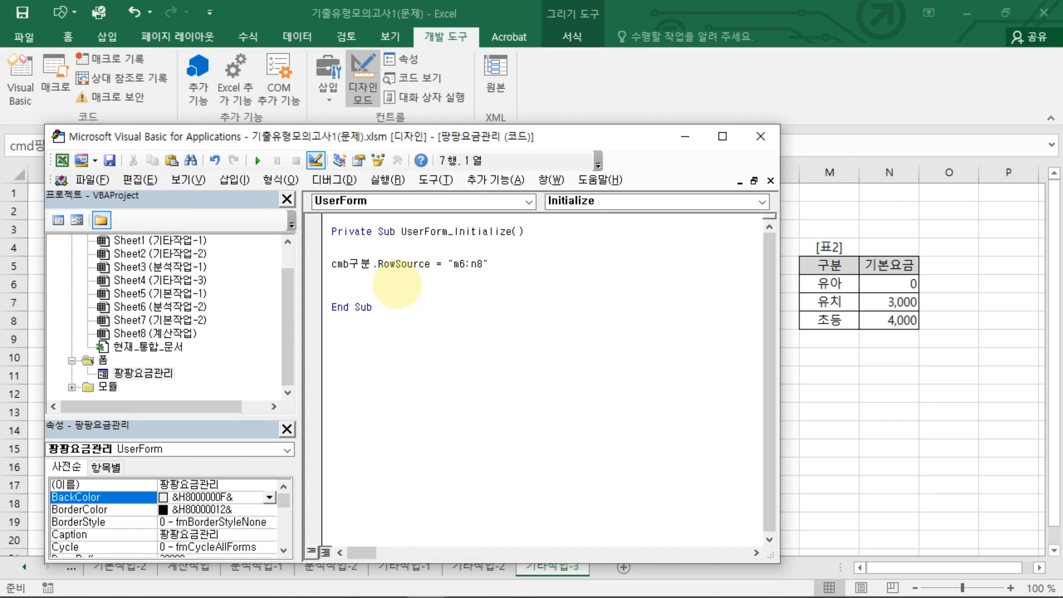
Add the statement opt유 = True below the RowSource line in UserForm_Initialize
text(opt)
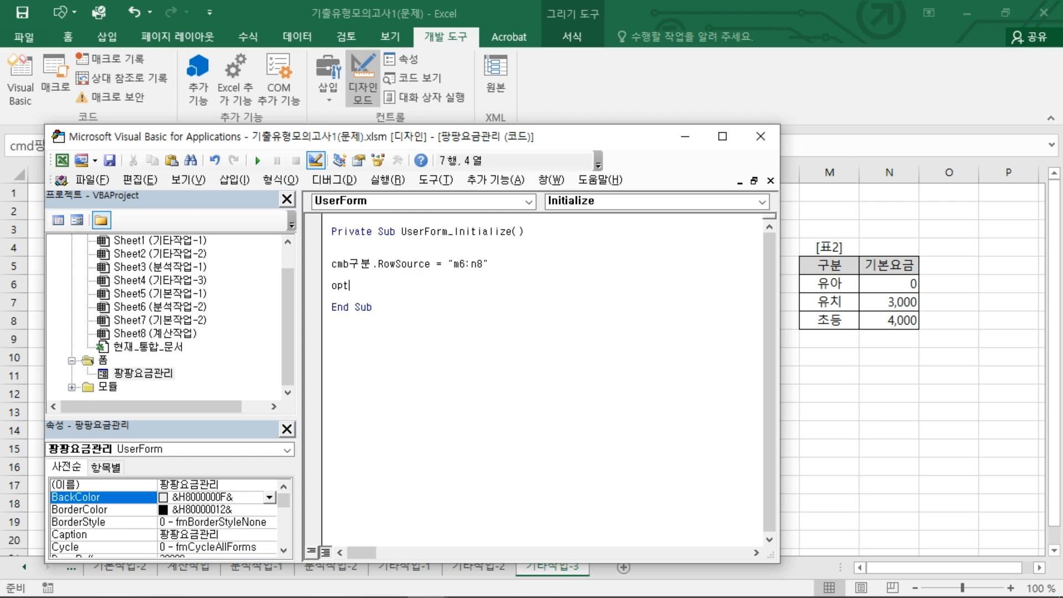
text(유 =)
key(BackSpace)
text(true)
key(Return)
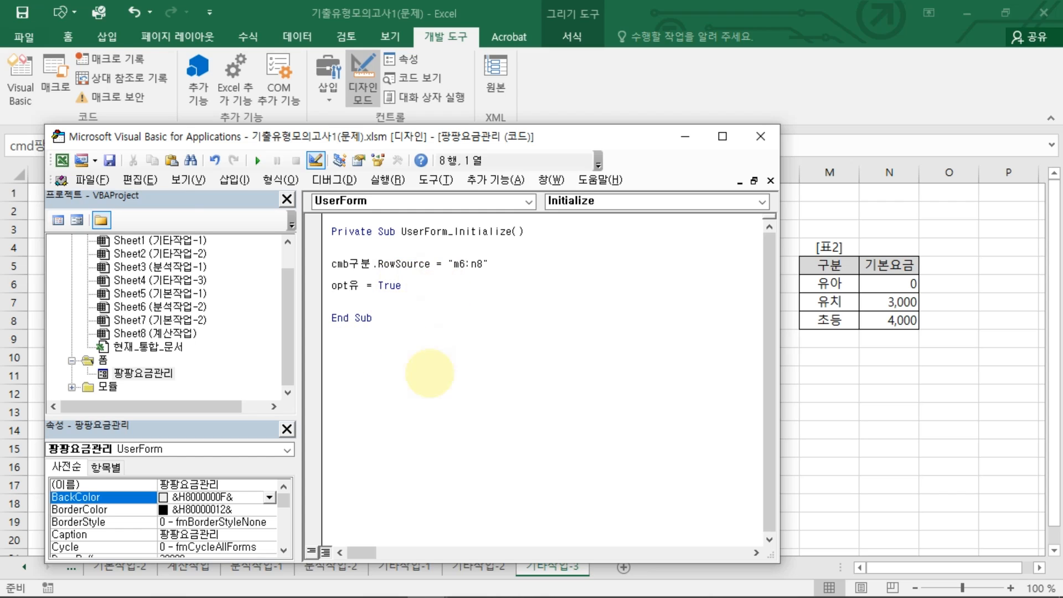
Capture the UserForm_Initialize code as an image, close the editor and paste the image onto the 기타작업-3 sheet between [표1] and [표2]
key(Print)
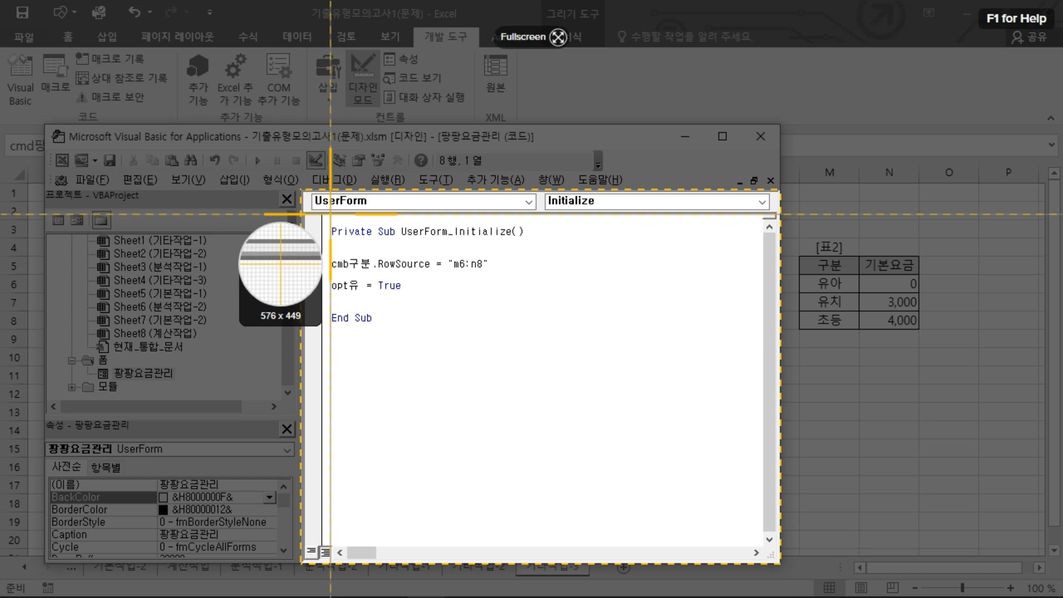
drag(315, 218, 518, 336)
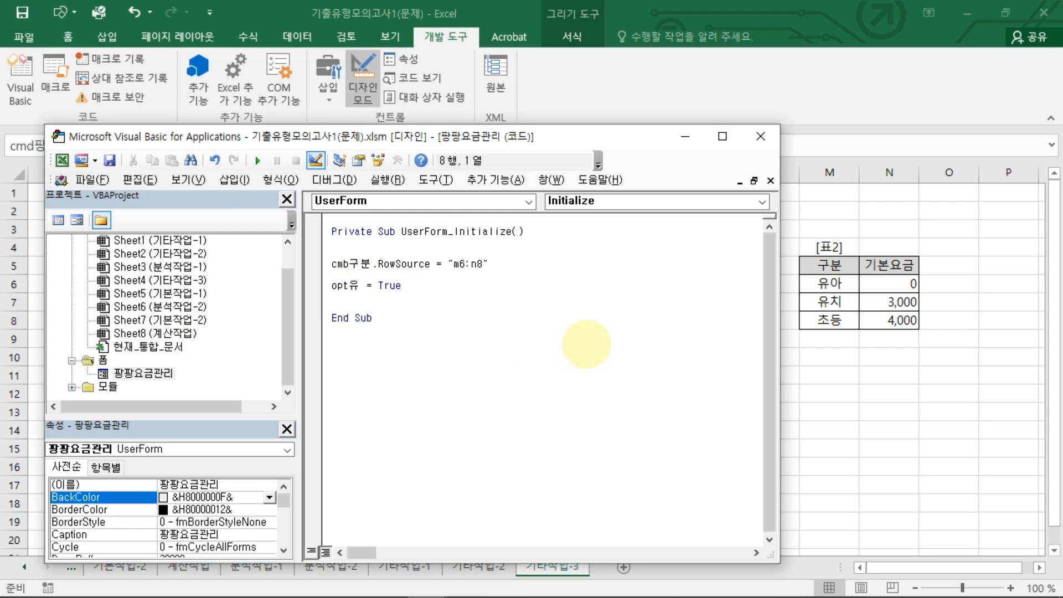
click(759, 136)
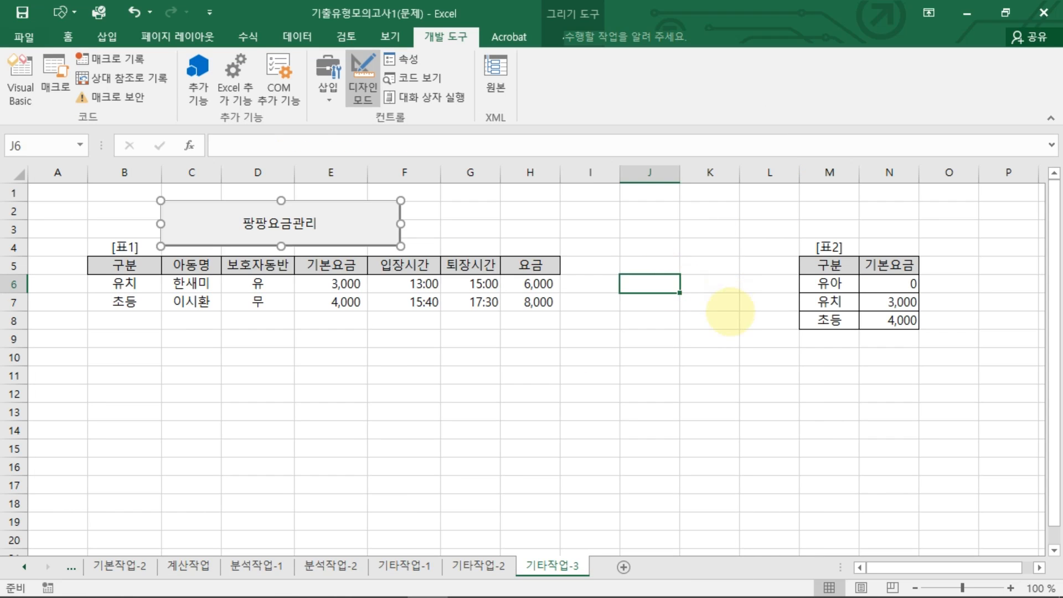
key(ctrl+v)
drag(694, 342, 674, 272)
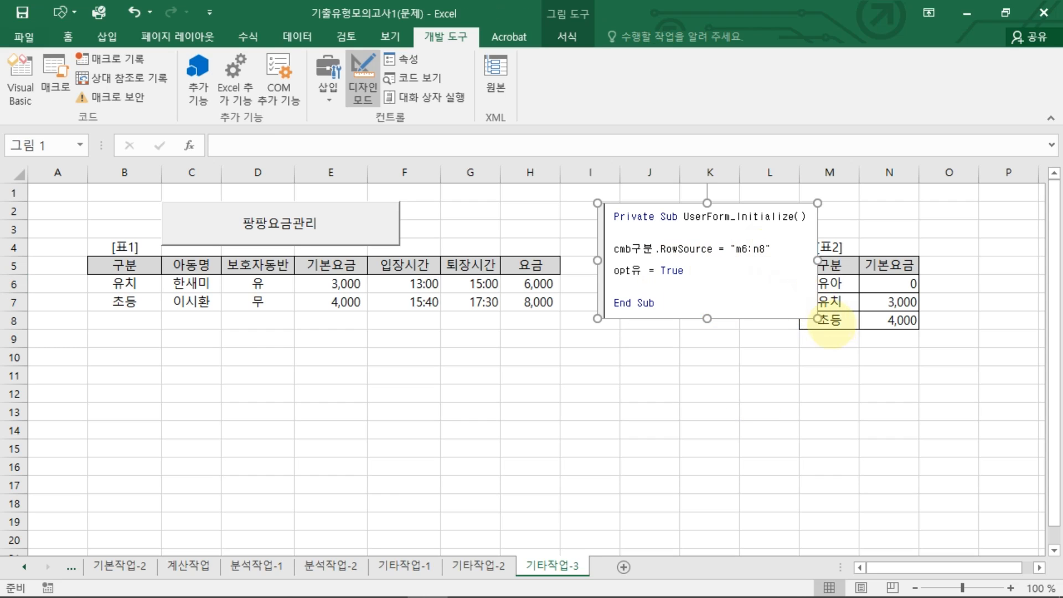
drag(787, 296, 725, 354)
click(649, 247)
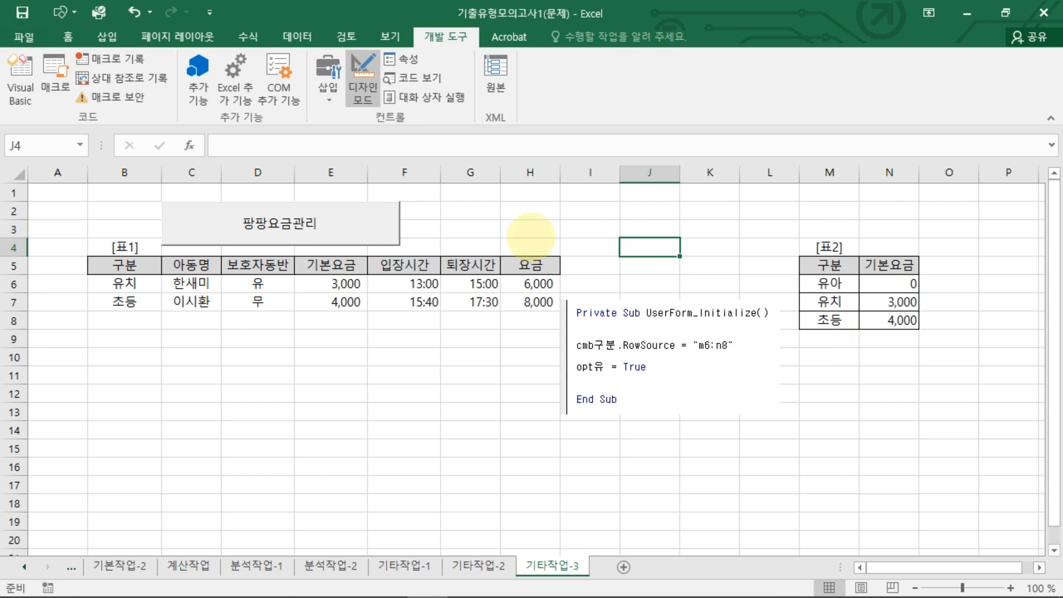
Leave design mode and run the 팡팡요금관리 form briefly, close it, and move the code image below [표2]
click(362, 80)
click(348, 239)
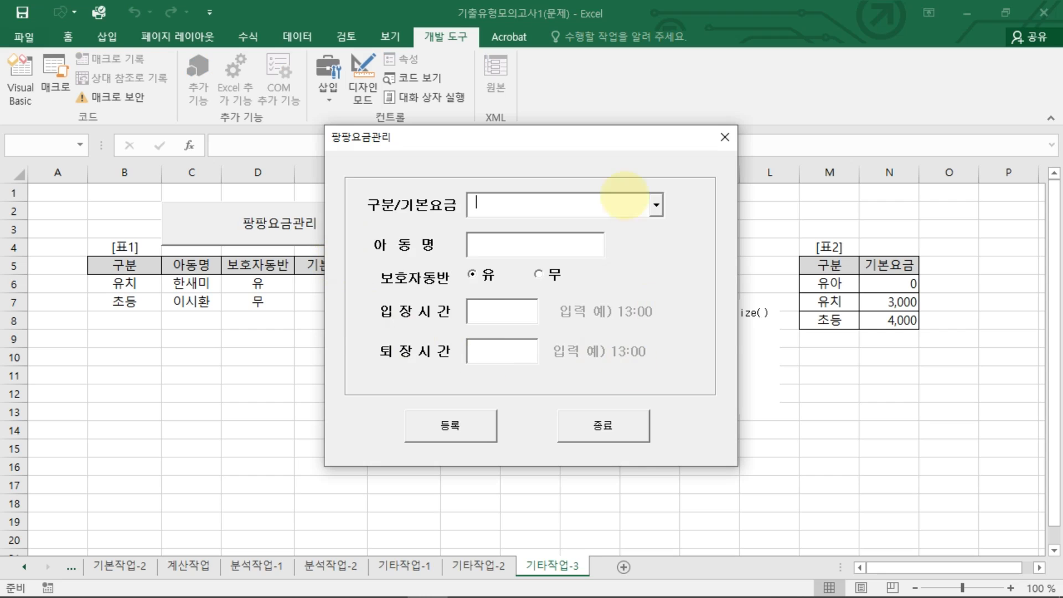
drag(624, 137, 520, 142)
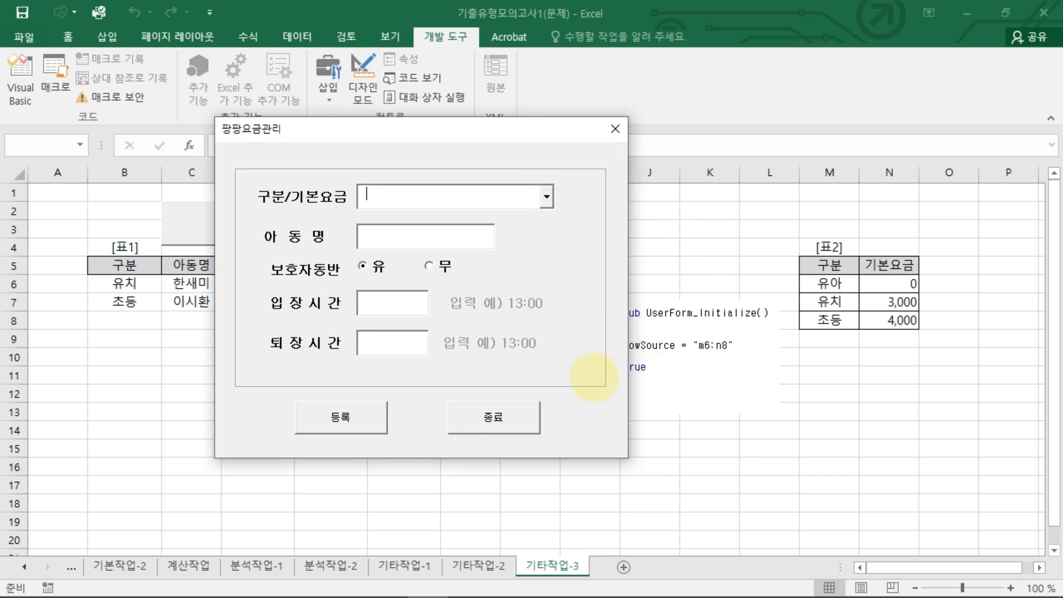
click(614, 128)
drag(828, 418, 892, 489)
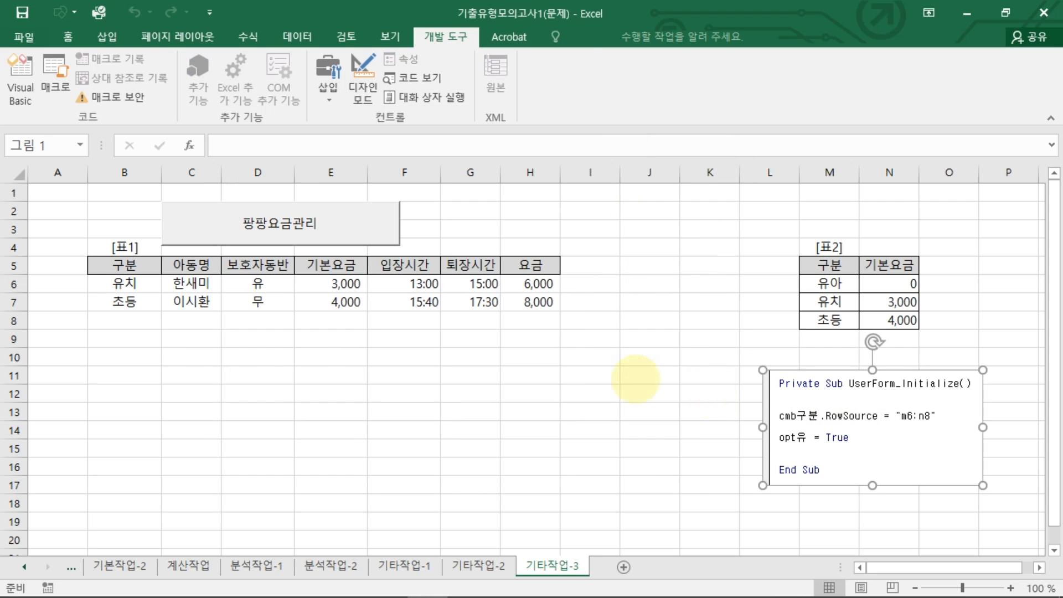
Run the form again, compare its 구분/기본요금 list and 보호자동반 option with [표2] and the initialization code, and close it
click(332, 235)
drag(522, 145, 497, 155)
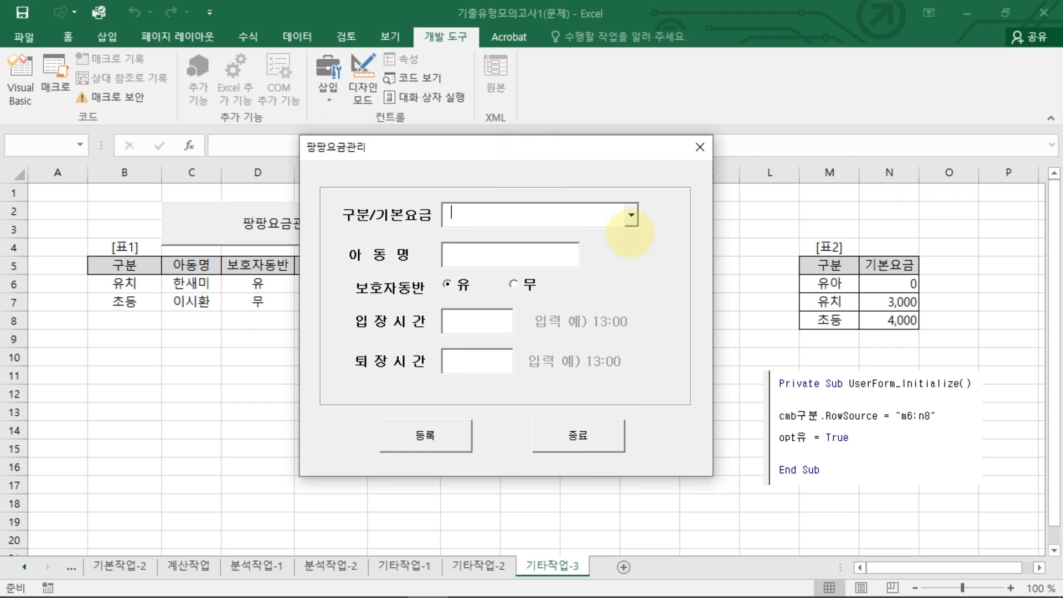
click(630, 216)
mouse_move(833, 331)
mouse_down()
mouse_move(801, 328)
mouse_move(793, 285)
mouse_move(811, 275)
mouse_move(931, 304)
mouse_move(852, 335)
mouse_move(634, 274)
mouse_move(649, 280)
mouse_up()
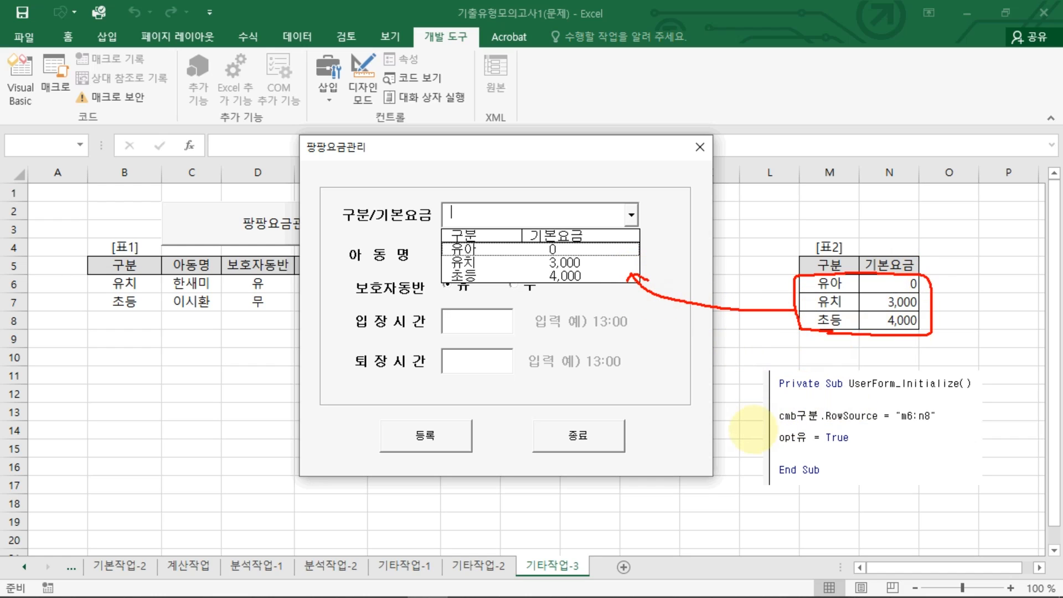
drag(757, 427, 950, 425)
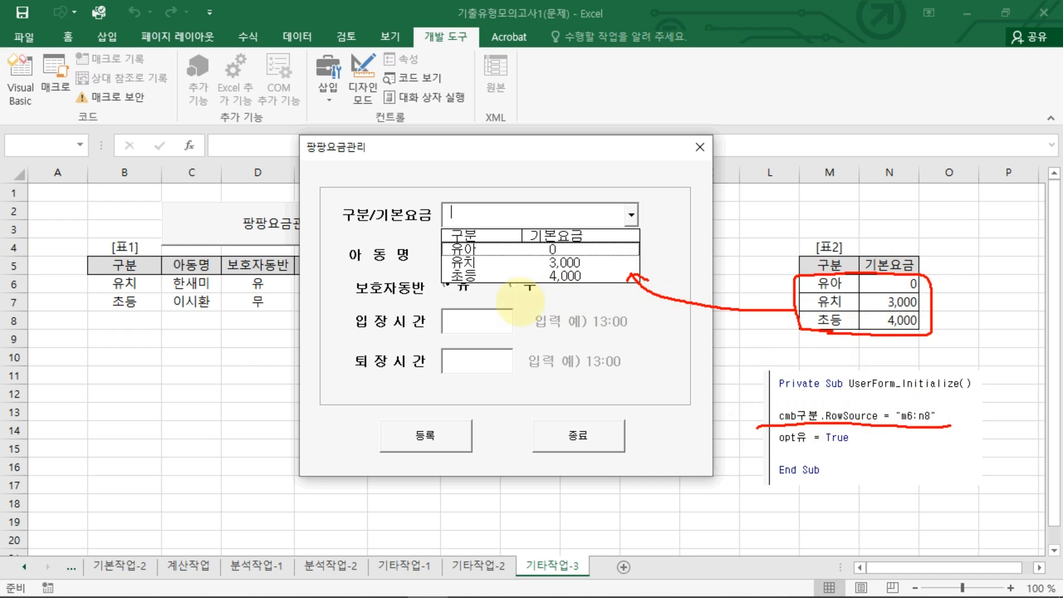
key(Escape)
click(625, 288)
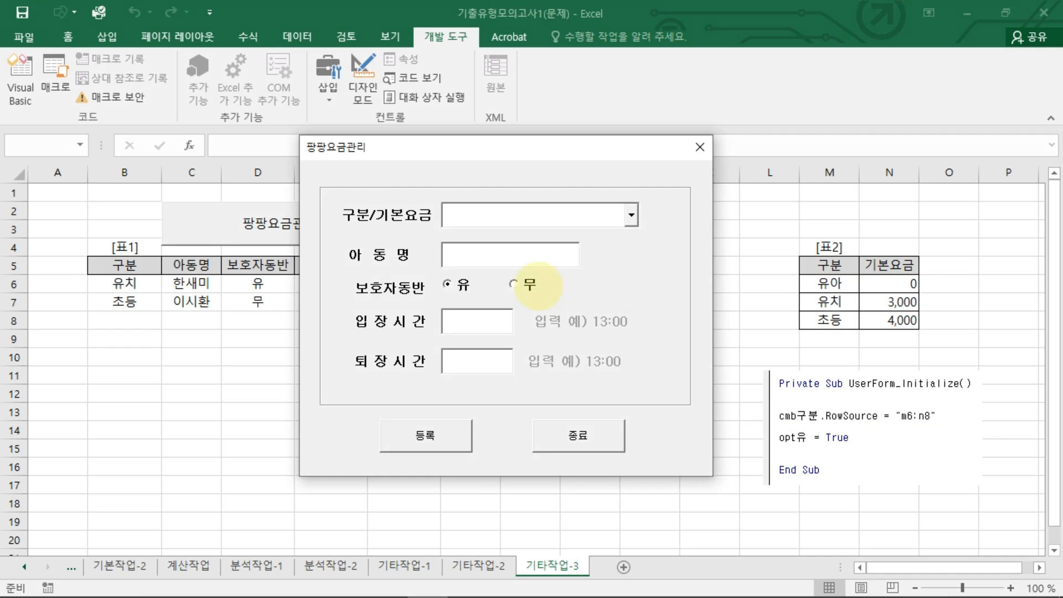
drag(461, 299, 458, 303)
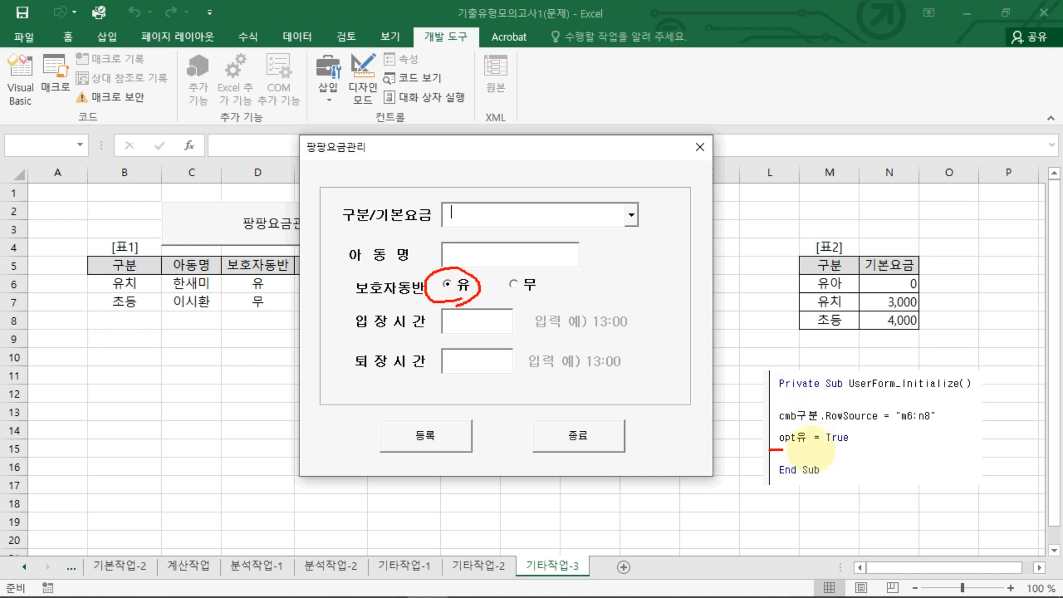
mouse_move(769, 449)
mouse_down()
mouse_move(859, 447)
mouse_move(609, 426)
mouse_move(465, 277)
mouse_up()
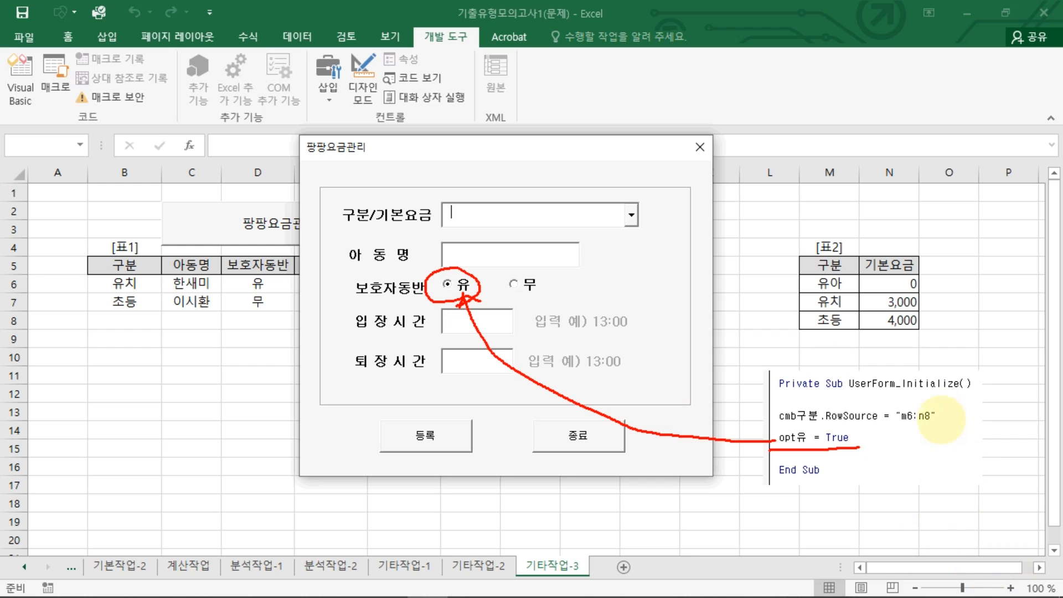
mouse_move(945, 403)
mouse_down()
mouse_move(933, 459)
mouse_move(972, 419)
mouse_move(959, 416)
mouse_up()
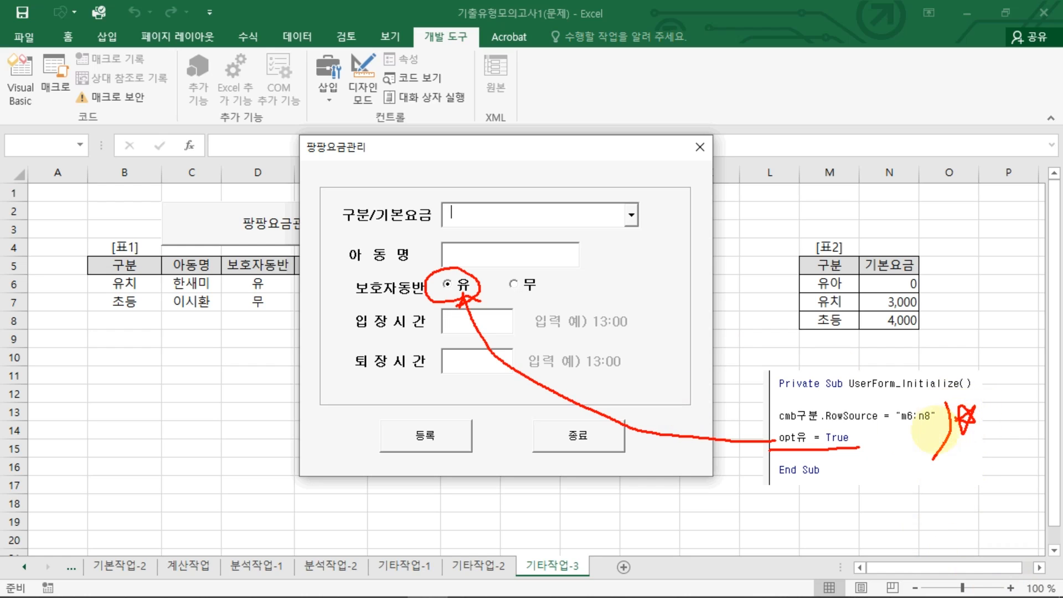
drag(823, 424, 876, 418)
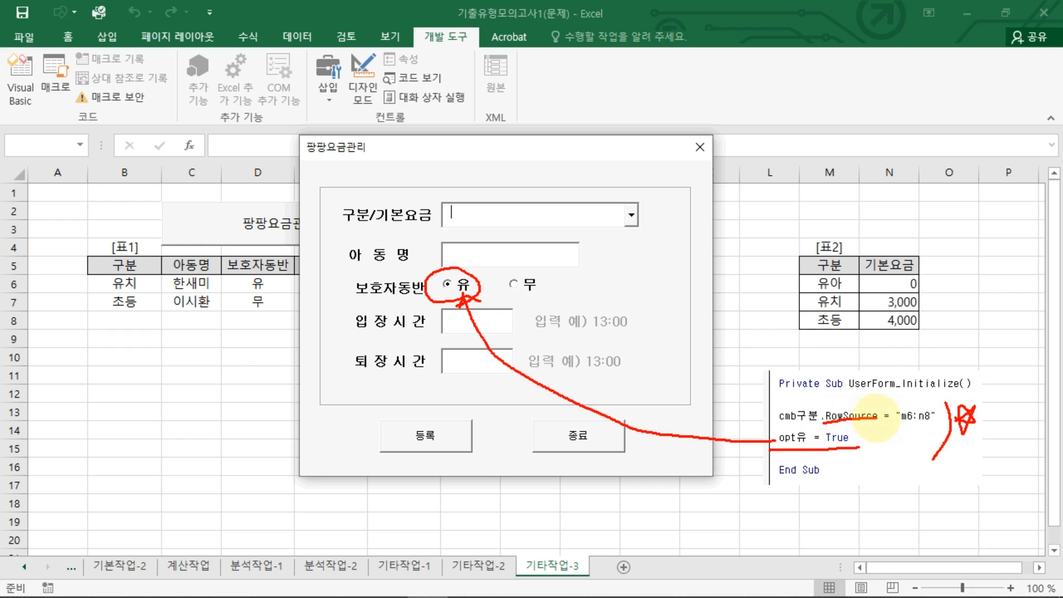
key(Escape)
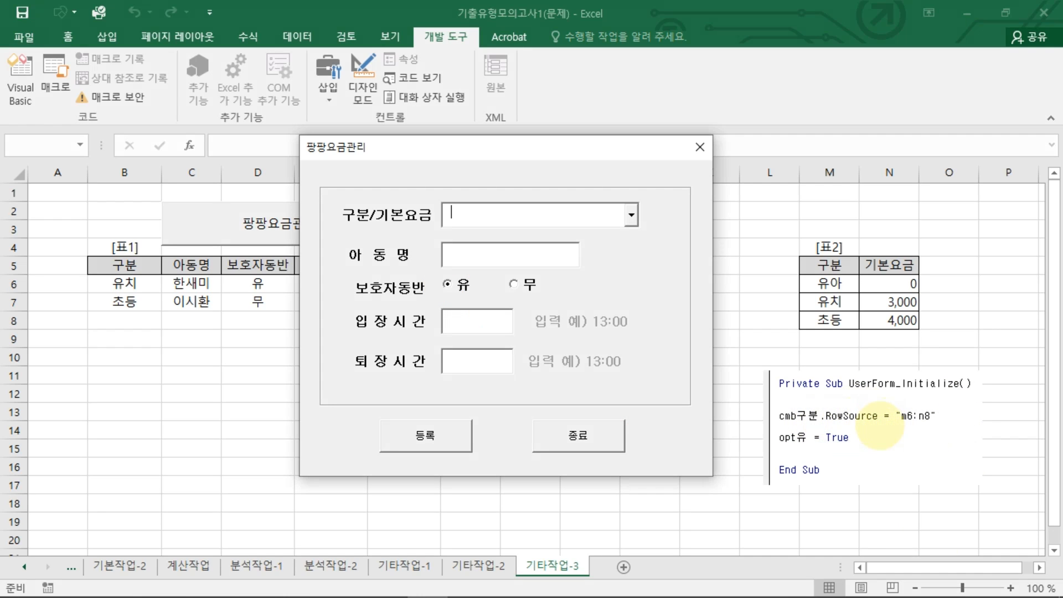
click(699, 146)
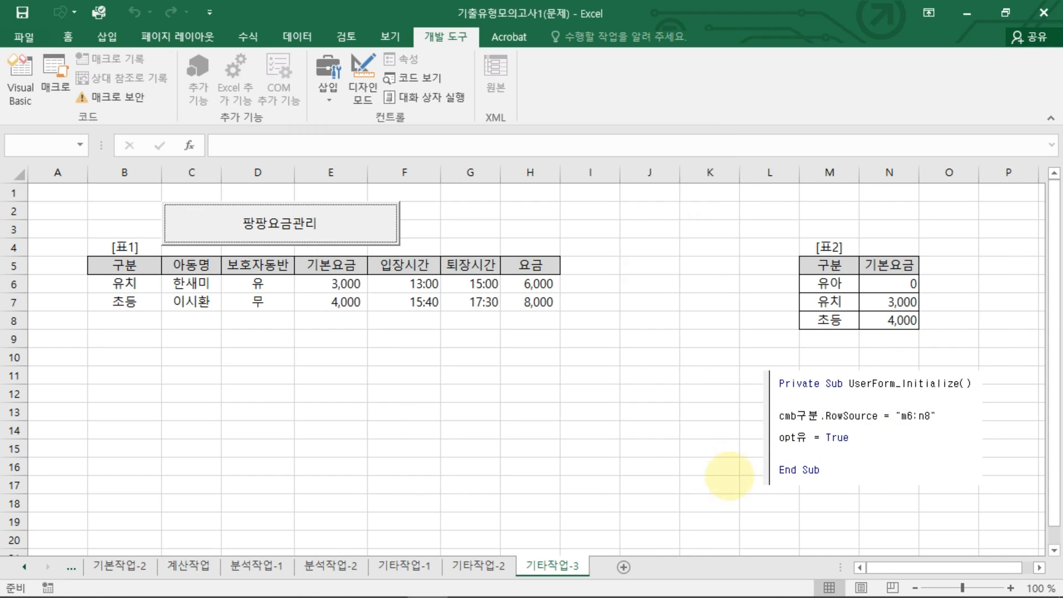
Delete the pasted code image from the 기타작업-3 sheet
click(852, 441)
key(Delete)
click(526, 374)
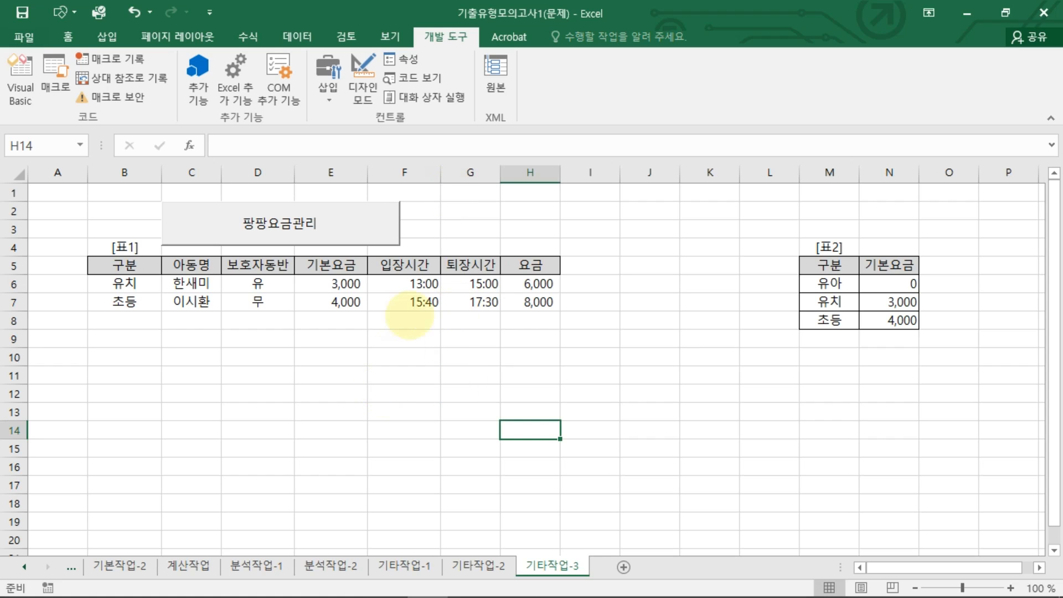
Re-enter design mode, open the button's code in the VBA editor and display the 팡팡요금관리 UserForm for design
click(363, 77)
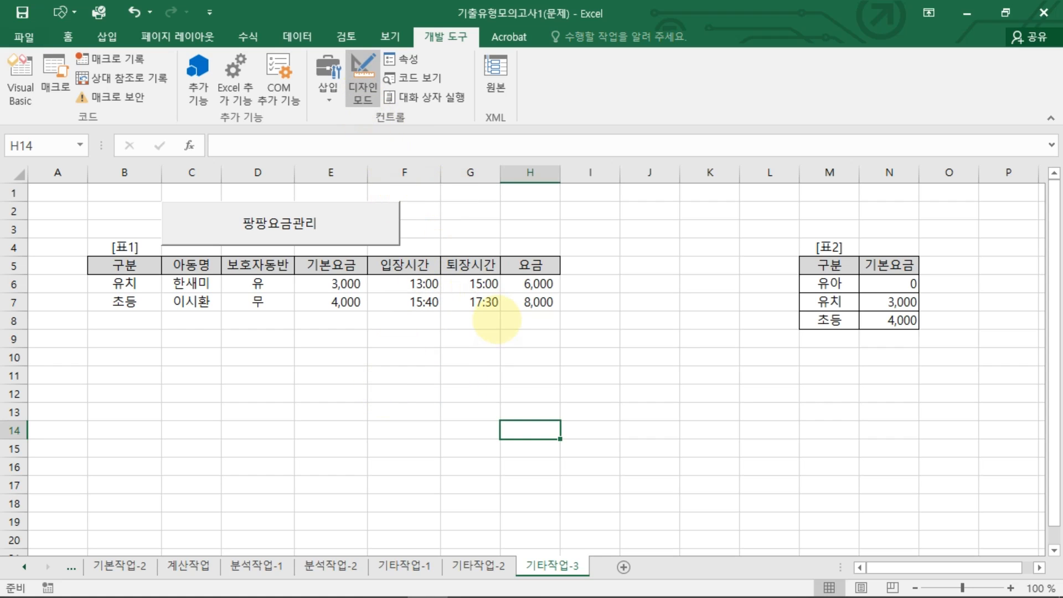
double_click(368, 238)
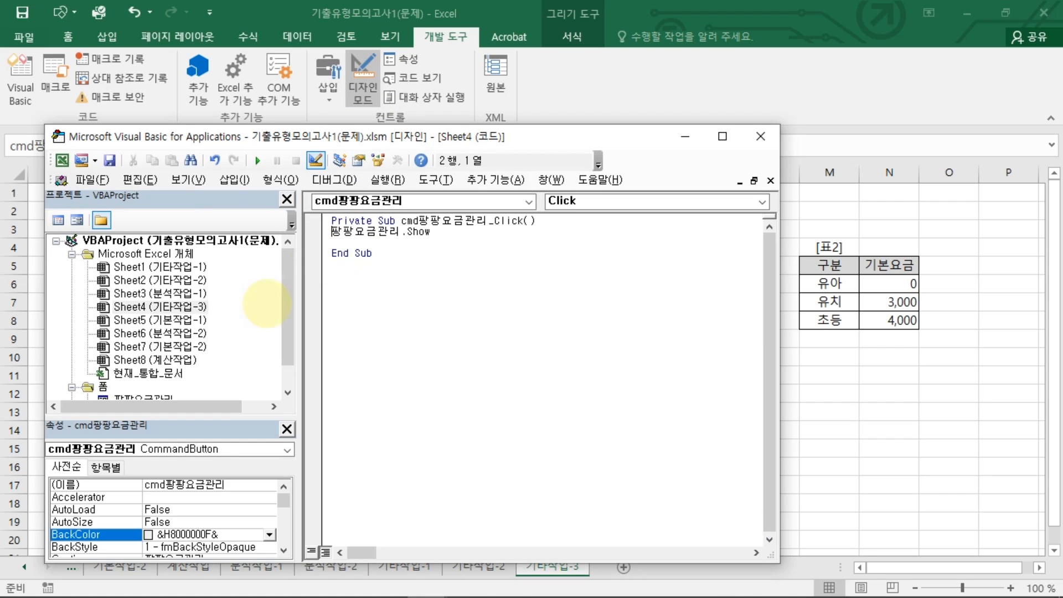
scroll(267, 304, down, 1)
double_click(143, 372)
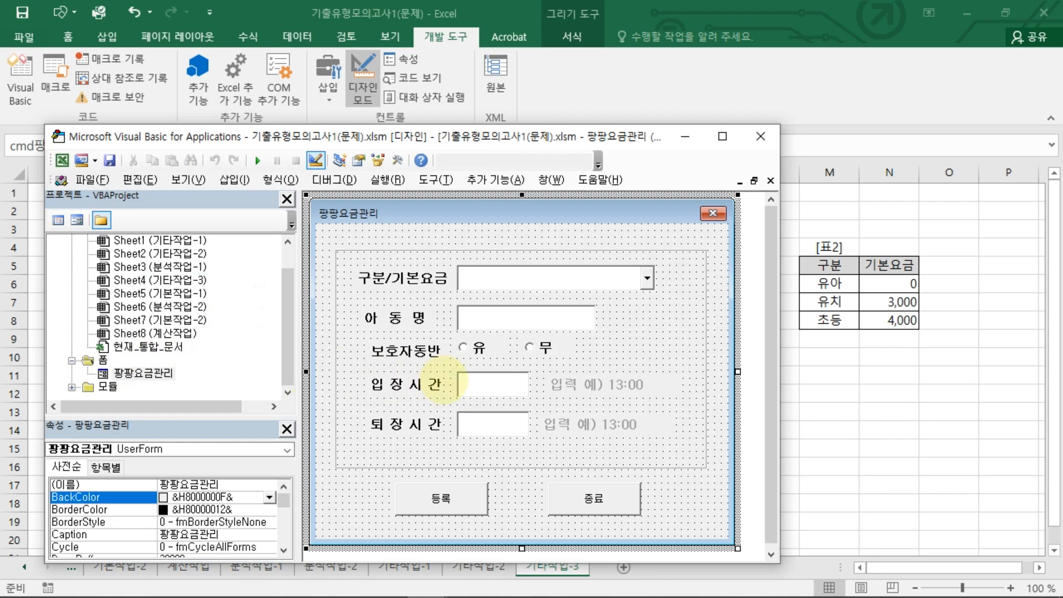
drag(458, 496, 485, 514)
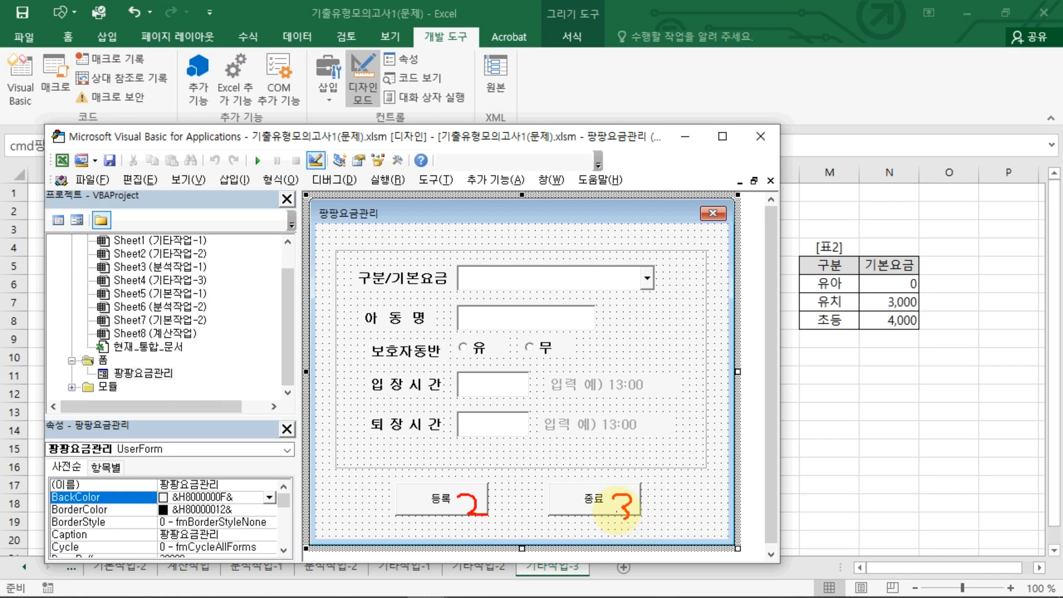
drag(362, 195, 367, 244)
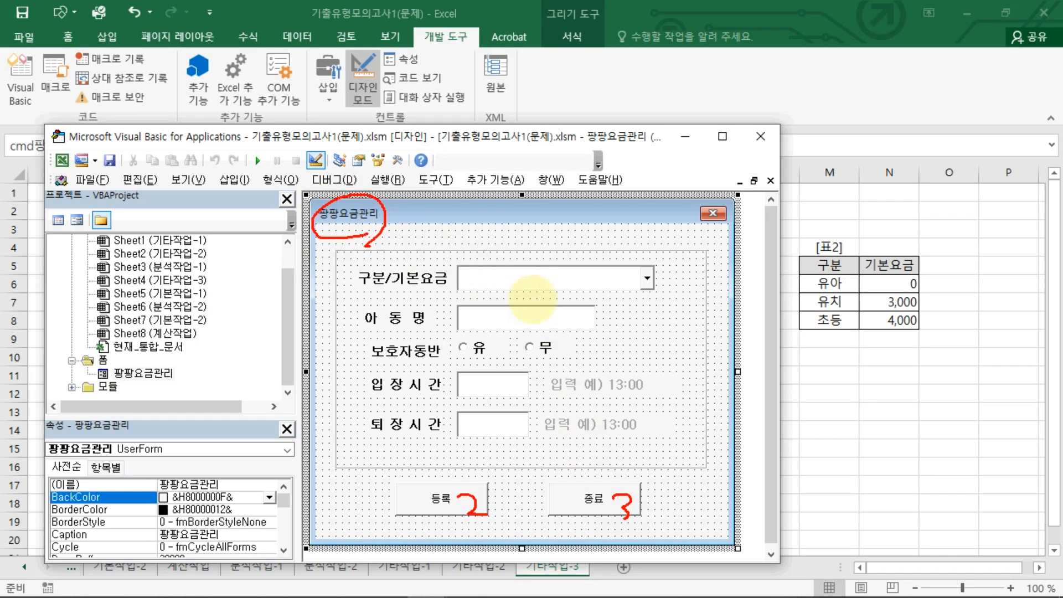
drag(445, 315, 532, 338)
drag(450, 279, 493, 337)
drag(430, 214, 431, 248)
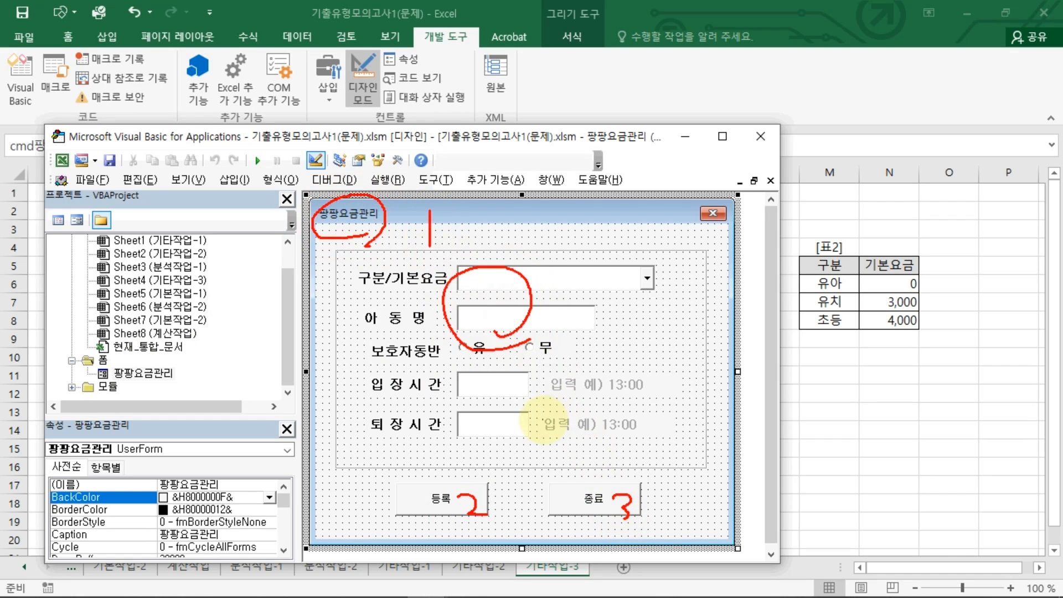
key(Escape)
Open the click procedure of the form's 종료 button and add the statement MsgBox Now
click(567, 498)
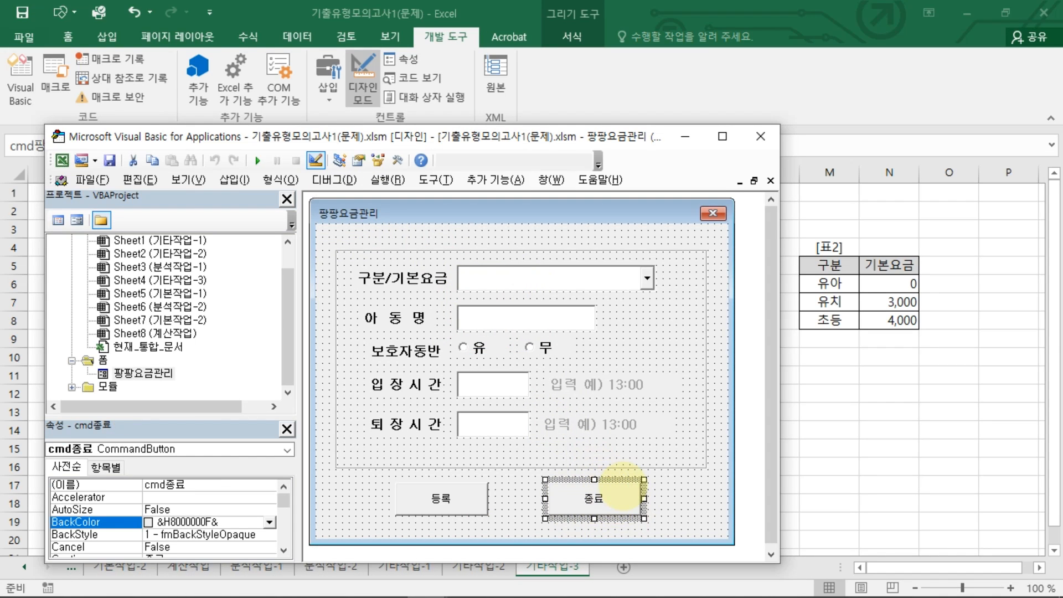
double_click(615, 498)
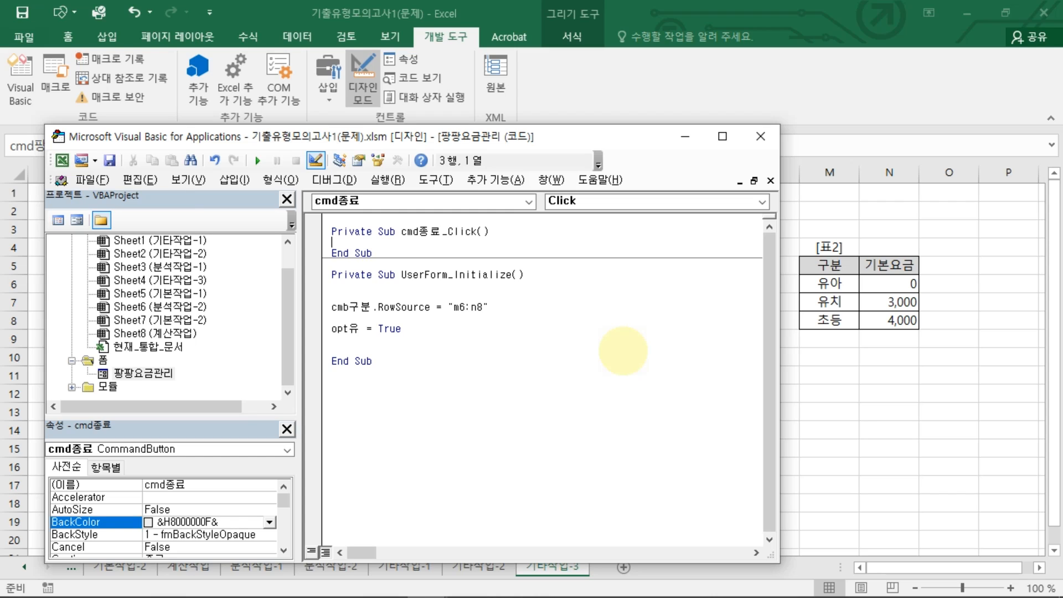
text(msg)
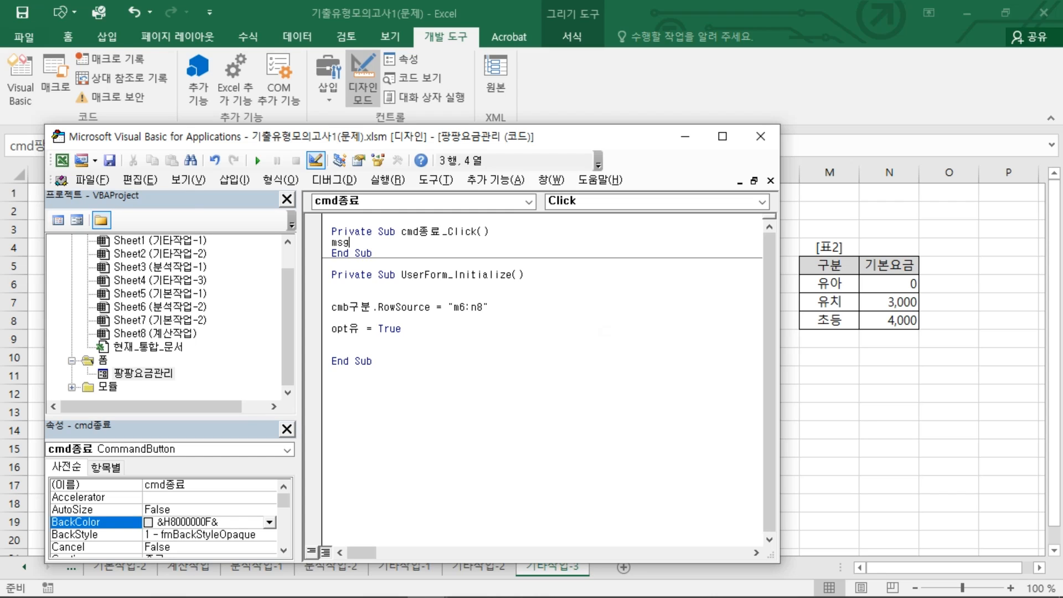
text(box )
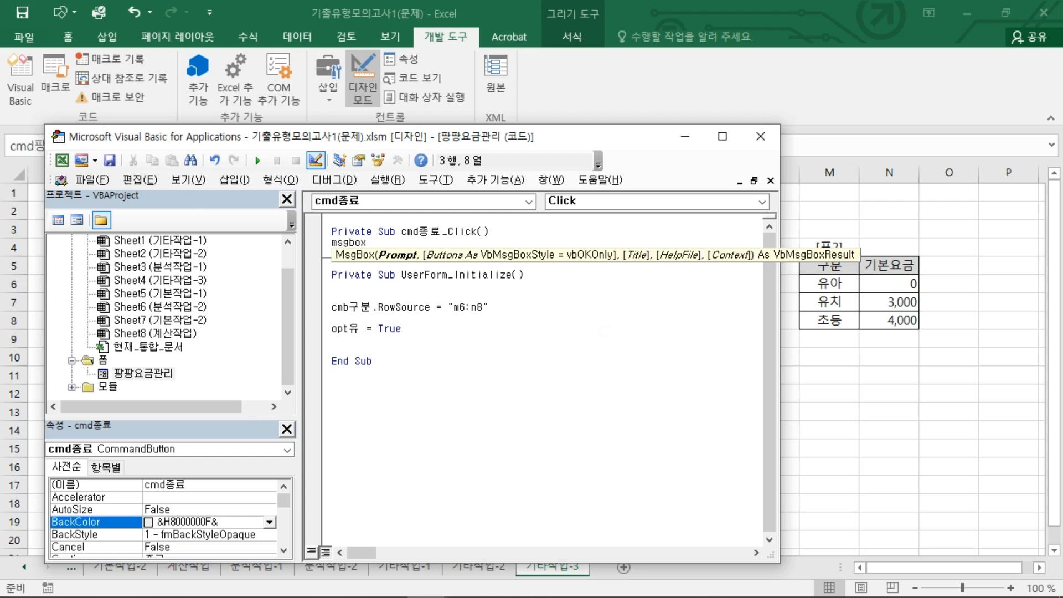
text(Now)
key(Return)
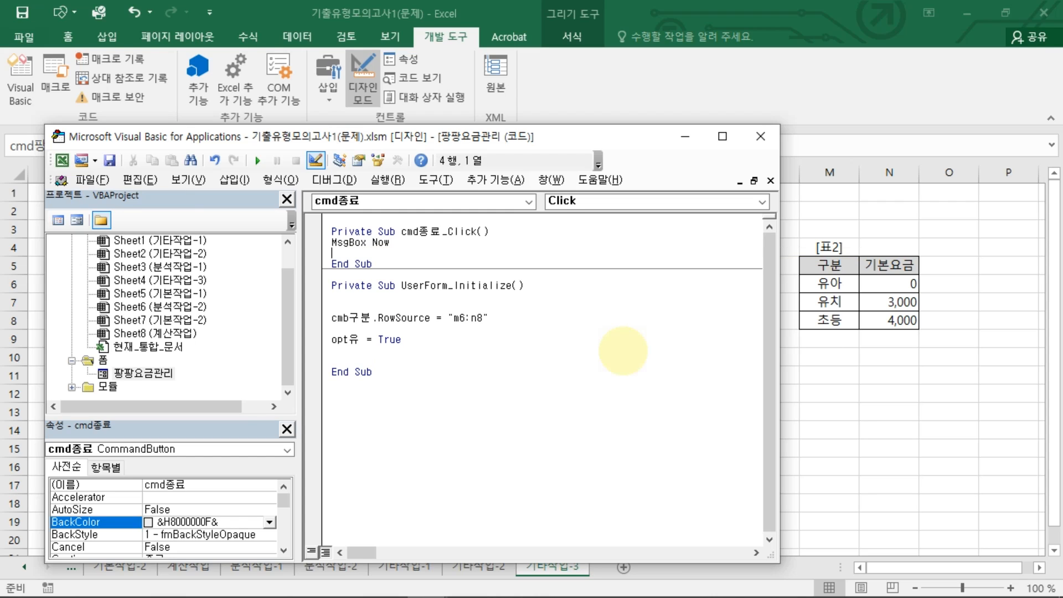
Try Date in place of Now in the MsgBox statement of cmd종료_Click, and restore Now
key(BackSpace)
key(BackSpace)
key(BackSpace)
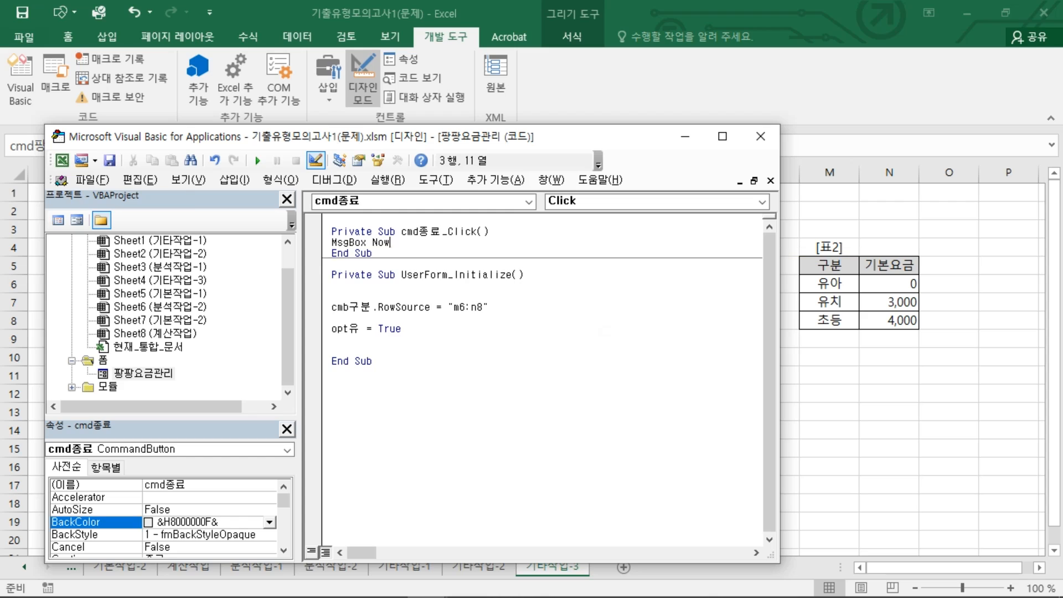
text(date)
key(Return)
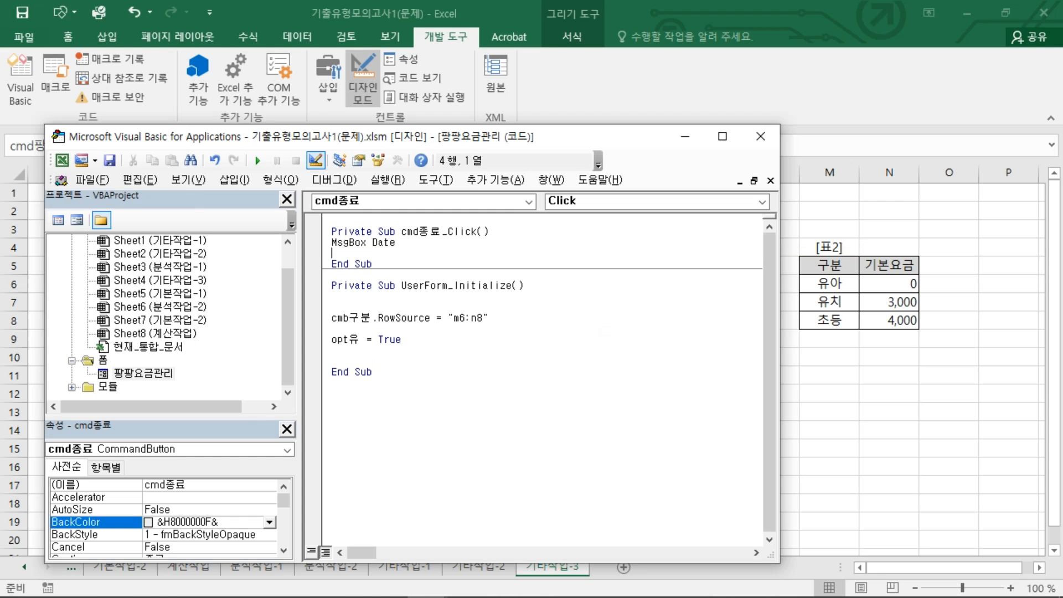
key(Return)
key(End)
key(BackSpace)
key(BackSpace)
key(BackSpace)
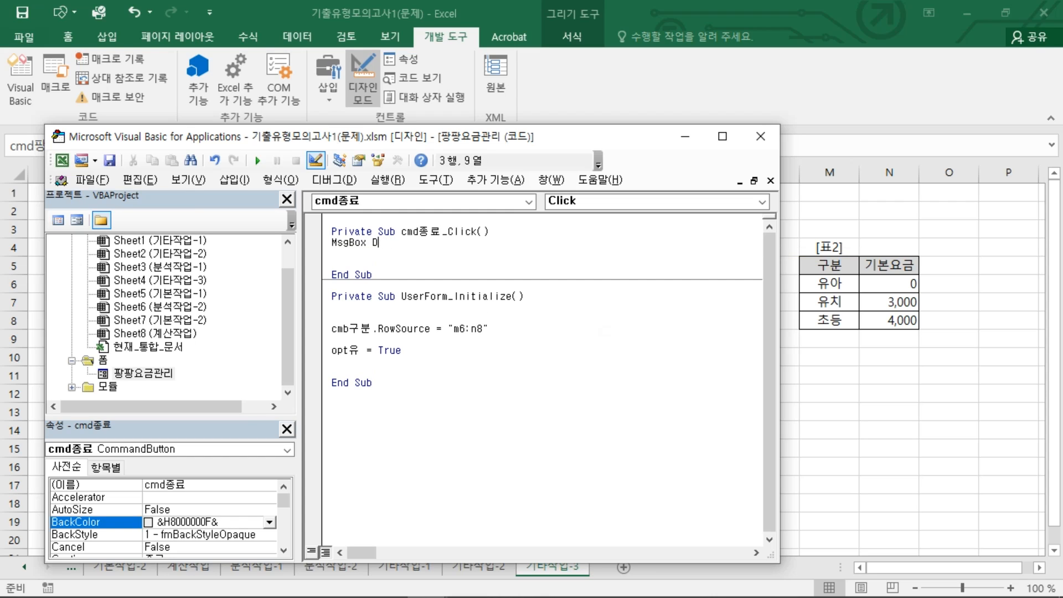
text(now)
key(Return)
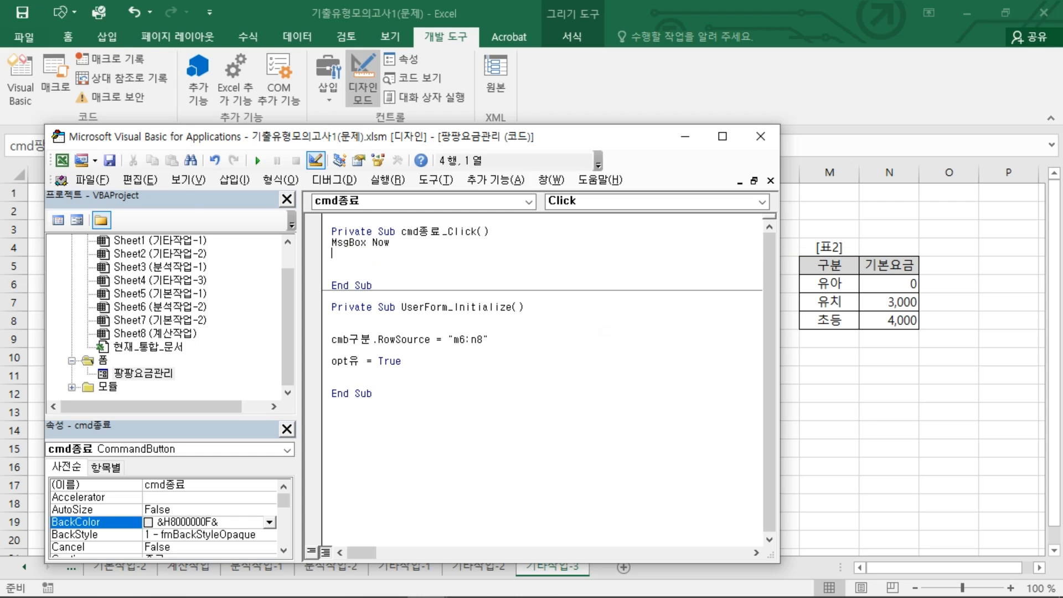
Add the statement Unload Me below MsgBox Now in cmd종료_Click and remove the surplus blank lines before End Sub
key(Return)
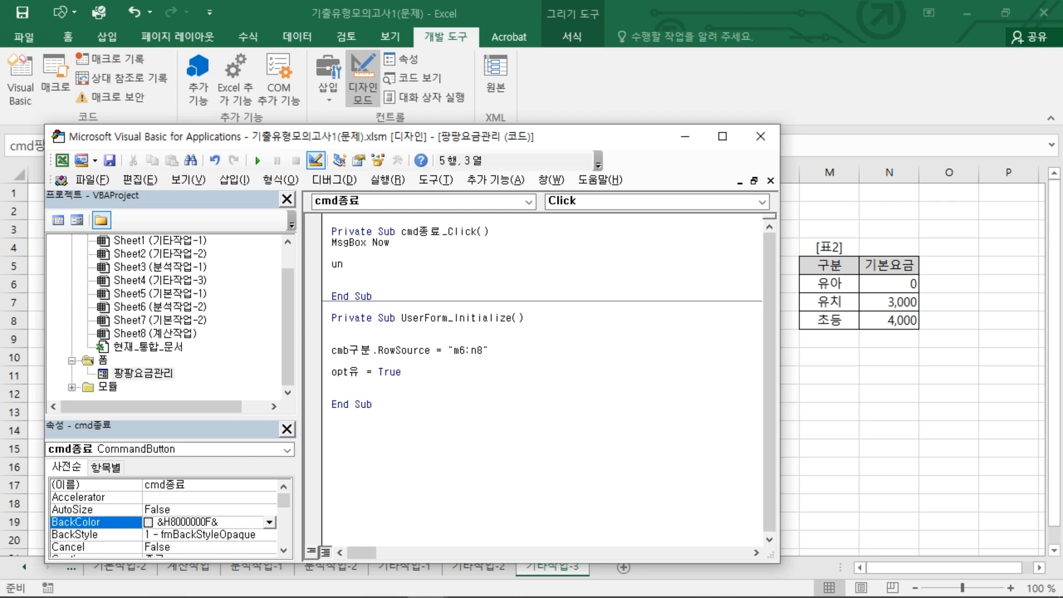
text(unload me)
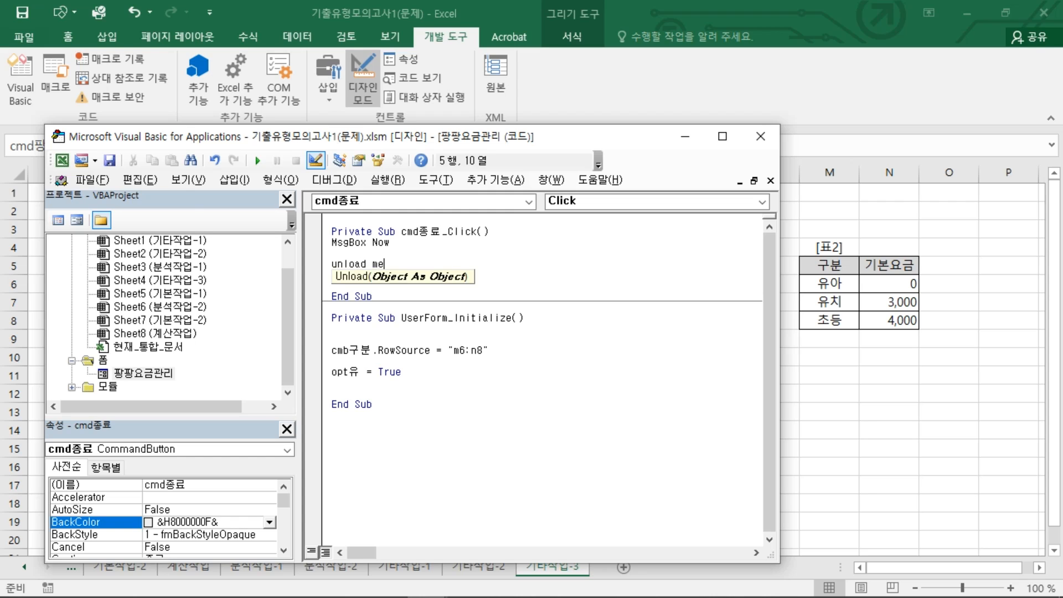
key(Return)
key(Delete)
key(Delete)
key(Delete)
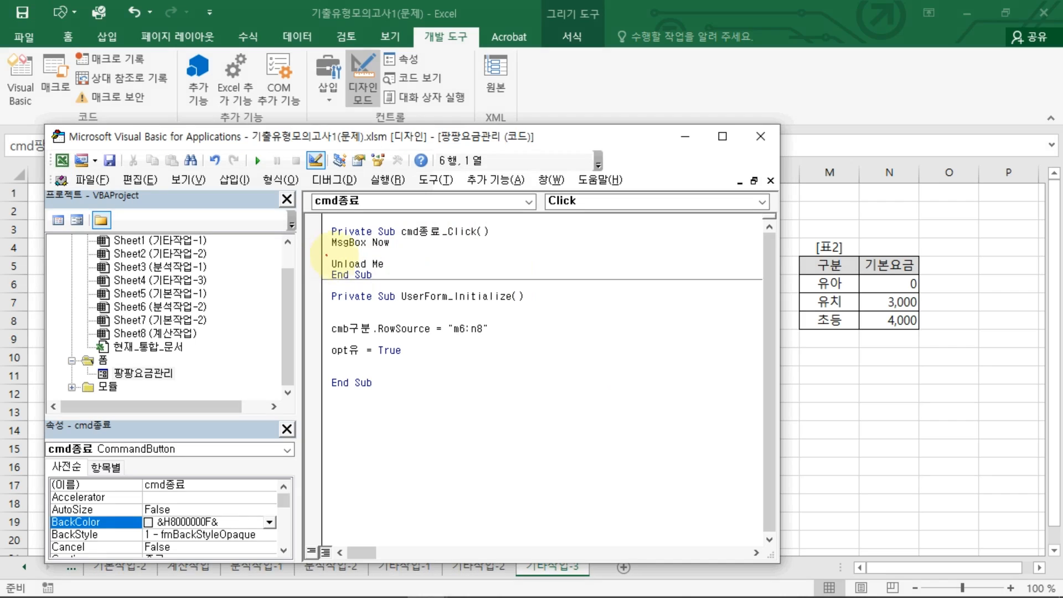
mouse_move(367, 228)
mouse_down()
mouse_move(318, 244)
mouse_move(368, 246)
mouse_move(393, 227)
mouse_move(540, 254)
mouse_move(497, 239)
mouse_up()
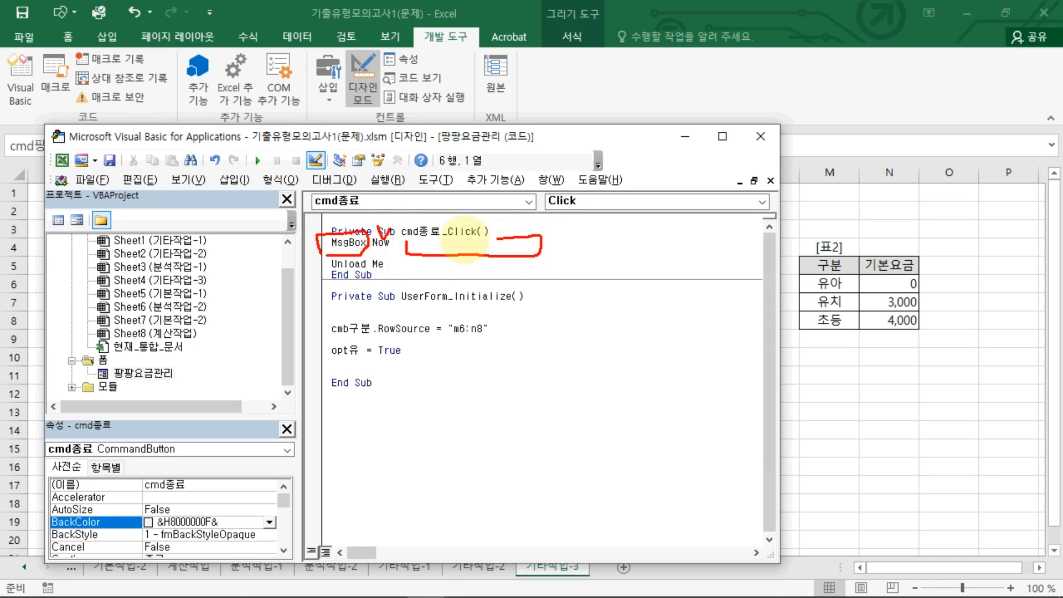
key(Escape)
Try to append the text "폼을 종료합니다." after Now in the MsgBox statement of cmd종료_Click
click(431, 243)
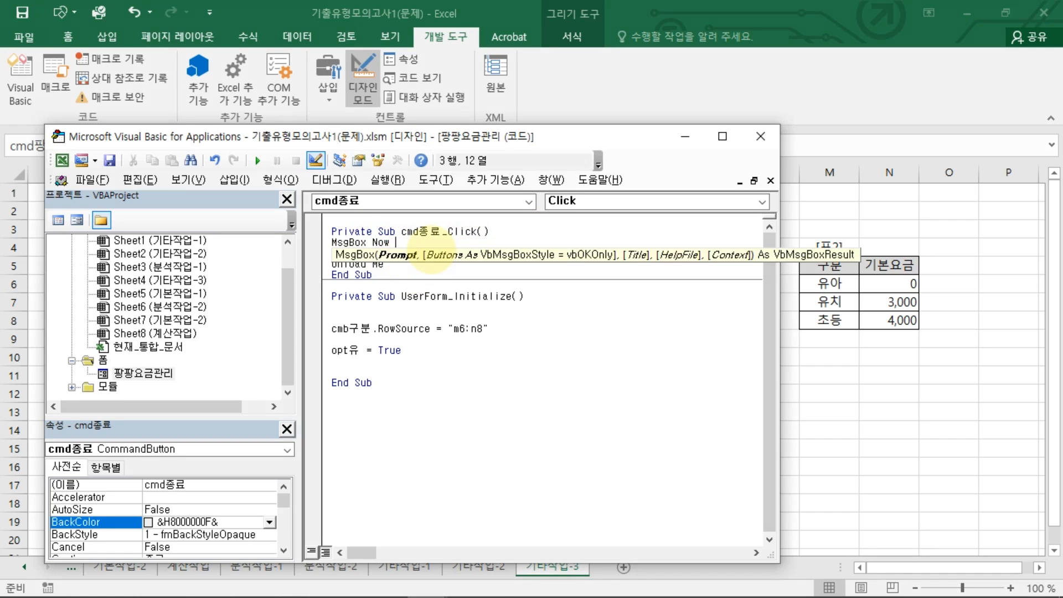
text("vh)
key(BackSpace)
key(BackSpace)
key(Hangul)
text(ㅍ)
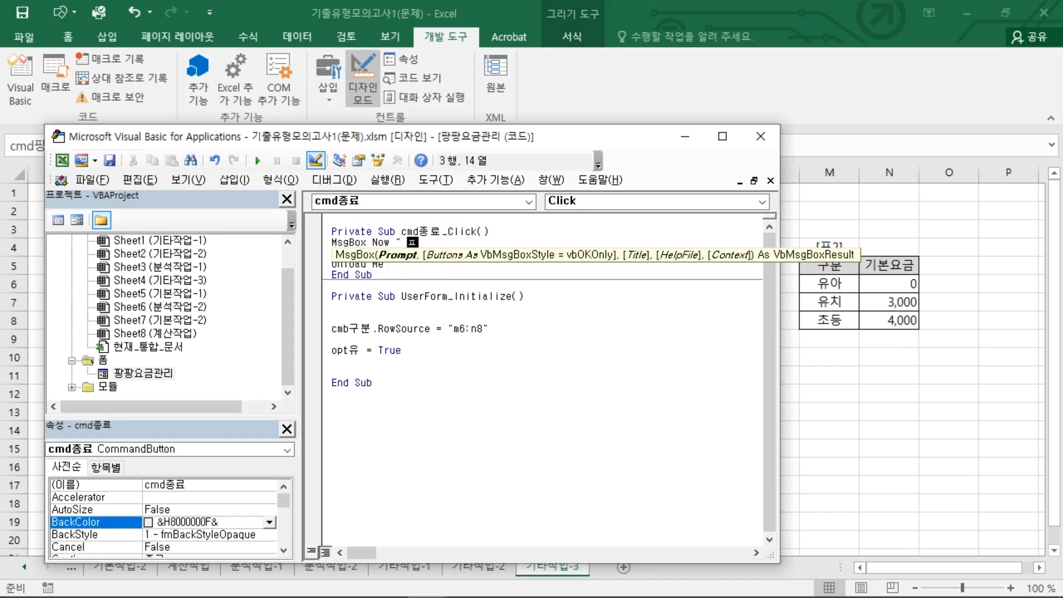
text(폼을 종료하)
key(BackSpace)
key(BackSpace)
text(합니다.)
click(530, 274)
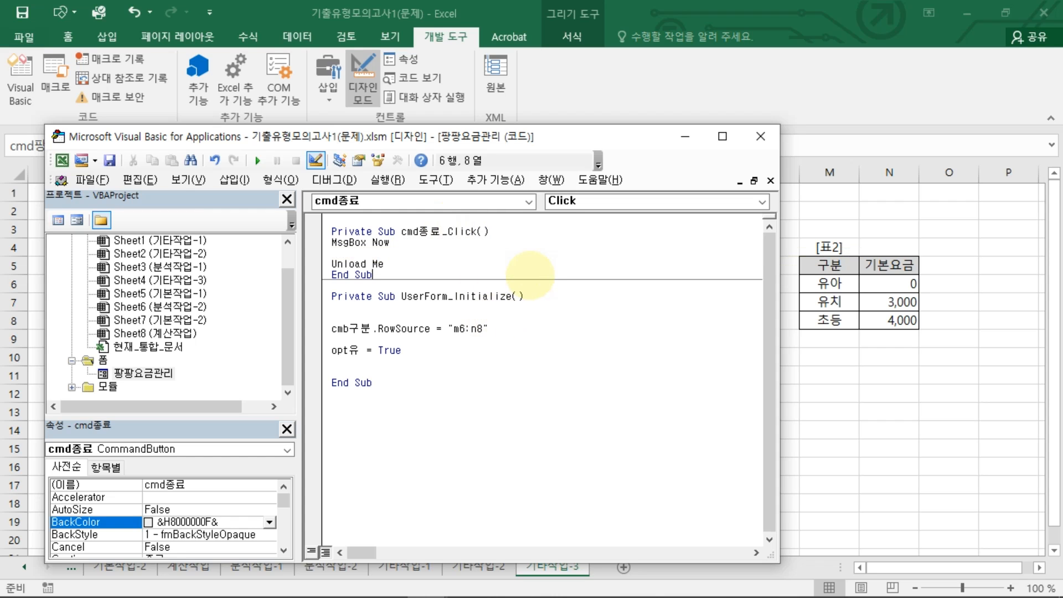
Capture the cmd종료_Click code as an image, close the VBA editor and paste the image on the sheet beside the [표2] heading
key(Print)
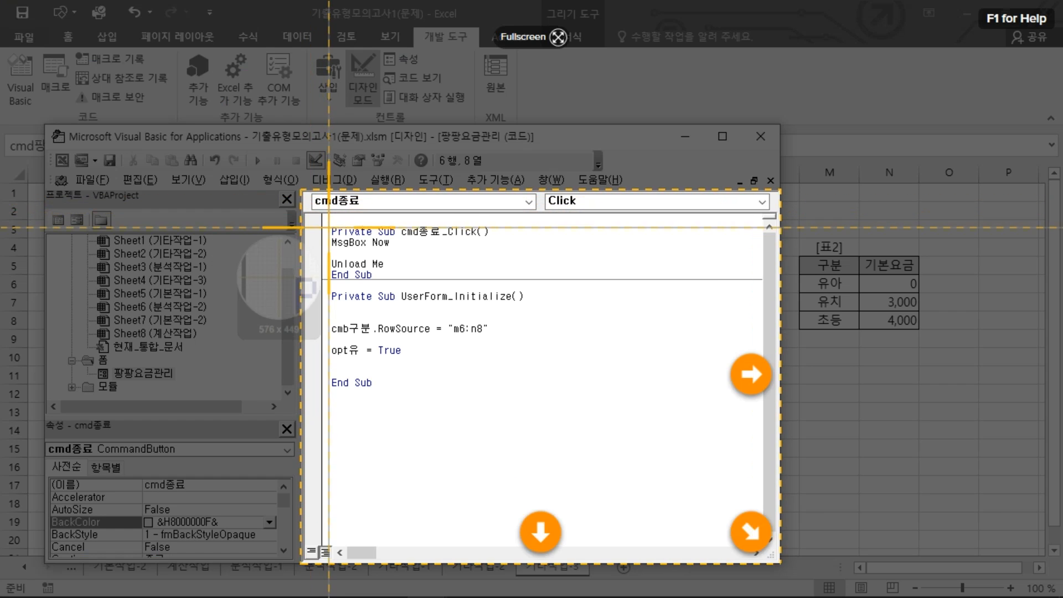
drag(322, 217, 492, 283)
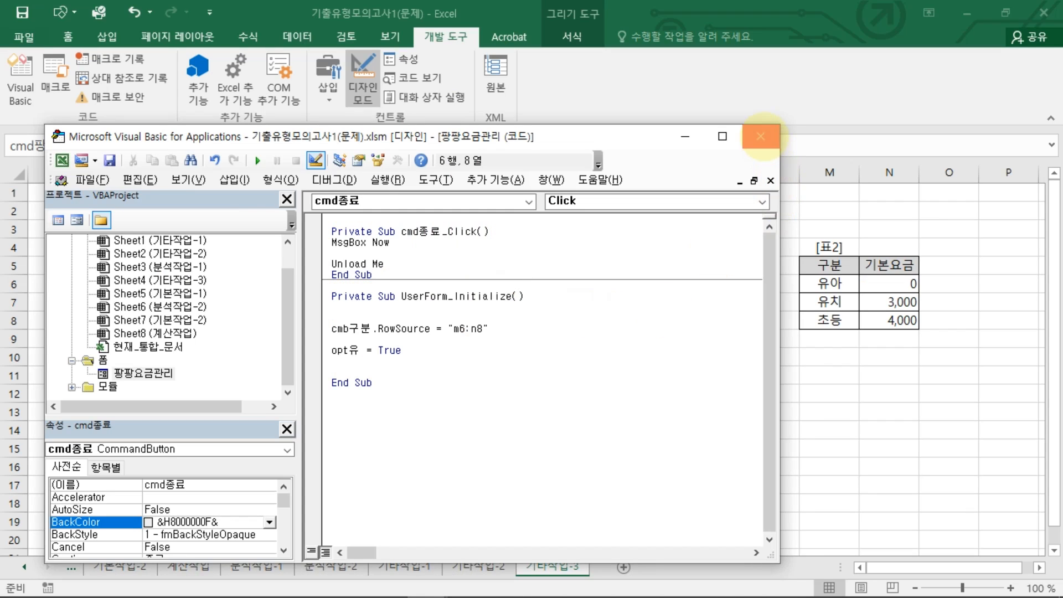
click(759, 136)
key(ctrl+v)
drag(719, 371, 705, 201)
click(609, 268)
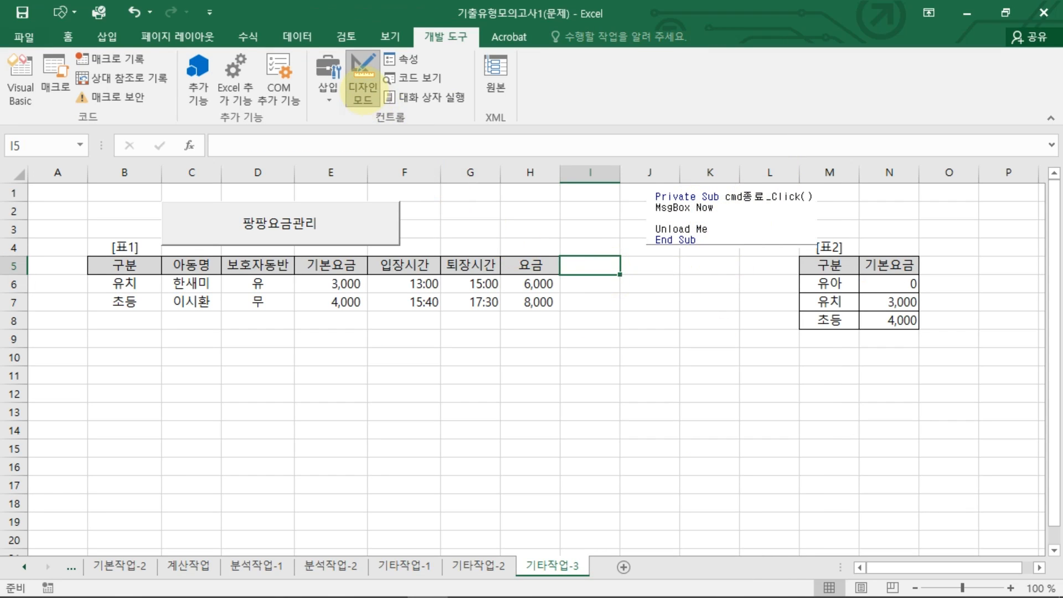
Leave design mode, run the 팡팡요금관리 form and test its 종료 button against the captured code, acknowledging the message box
click(363, 77)
click(365, 235)
drag(576, 143, 399, 76)
click(446, 357)
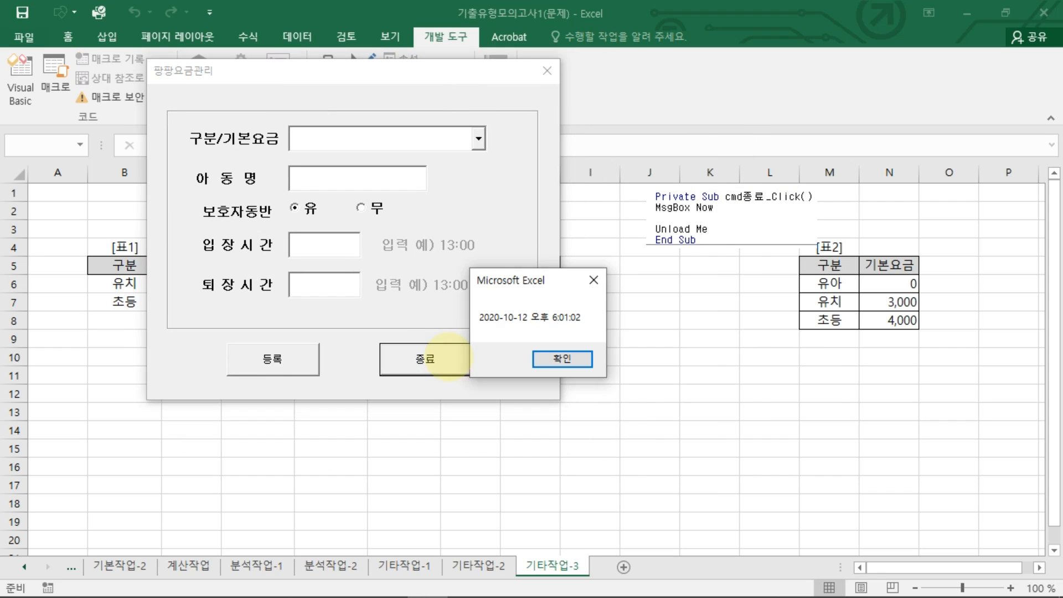
drag(656, 218, 719, 212)
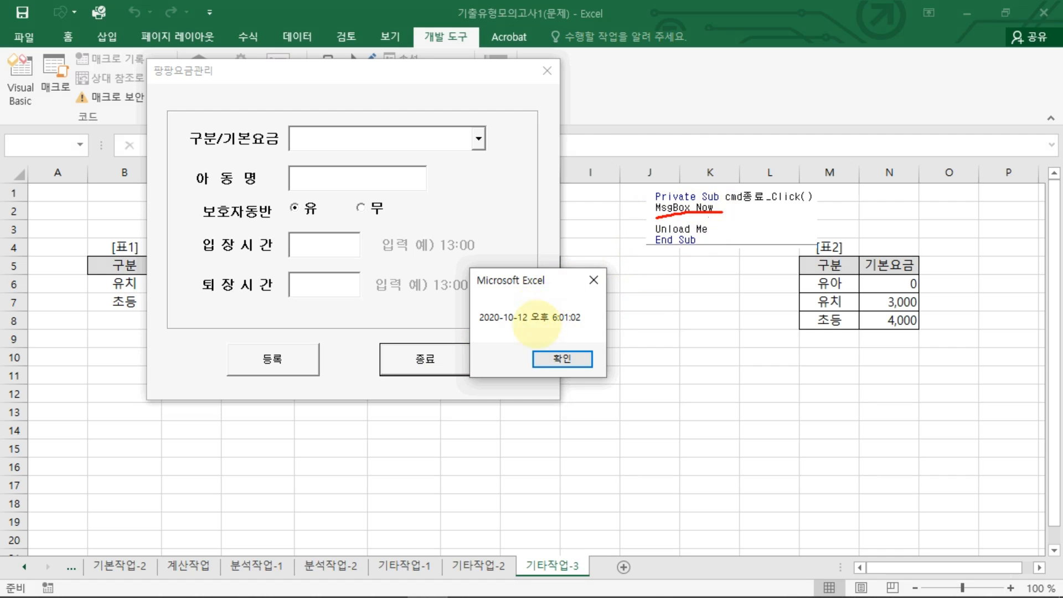
drag(479, 327, 582, 323)
mouse_move(644, 218)
mouse_down()
mouse_move(573, 274)
mouse_move(576, 382)
mouse_move(580, 348)
mouse_up()
drag(645, 241, 712, 237)
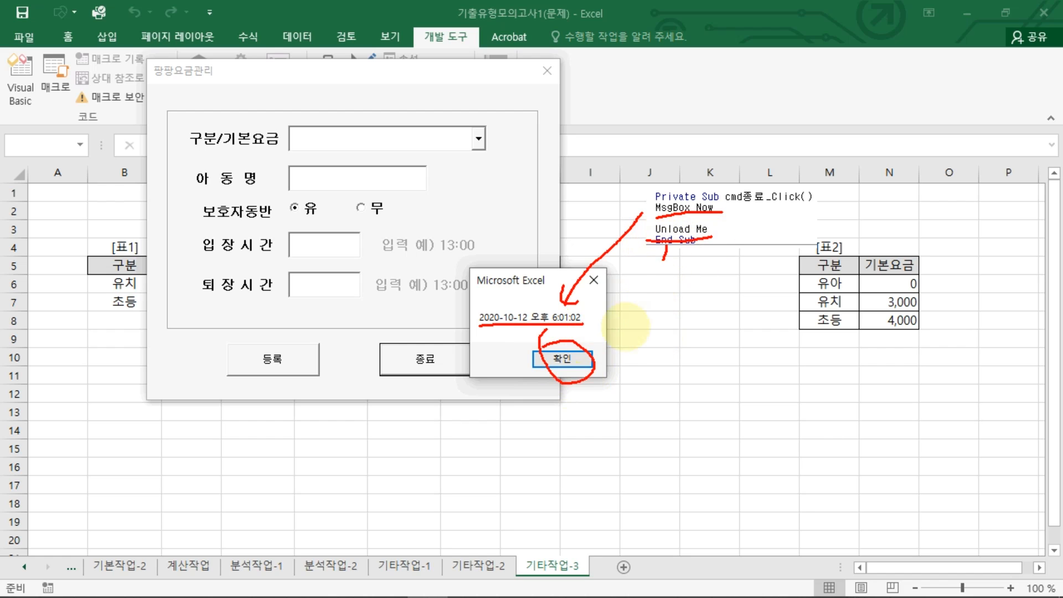
click(553, 359)
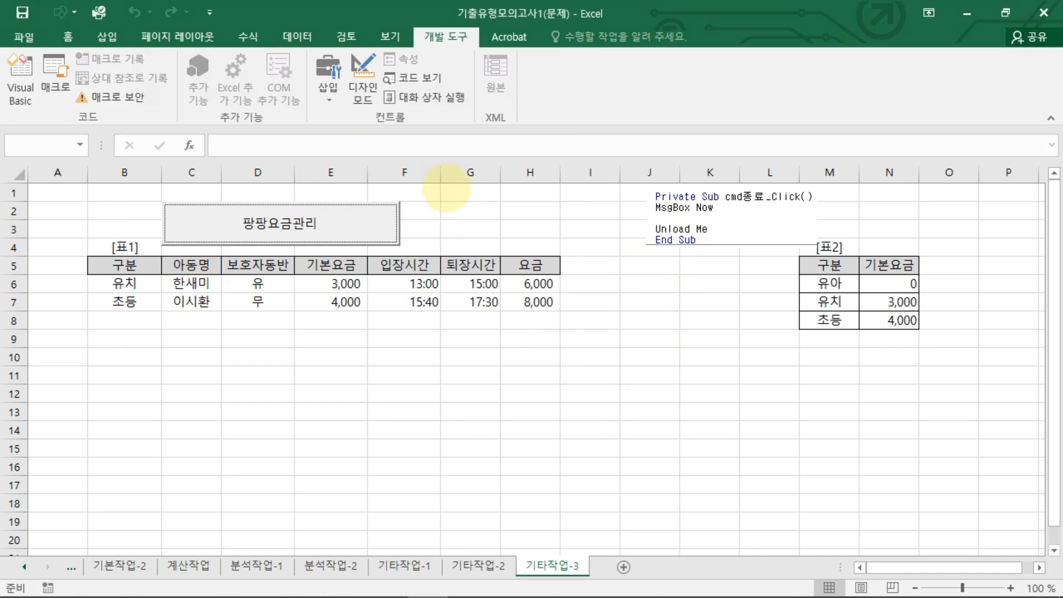
Delete the cmd종료_Click code image from the 기타작업-3 sheet
click(708, 223)
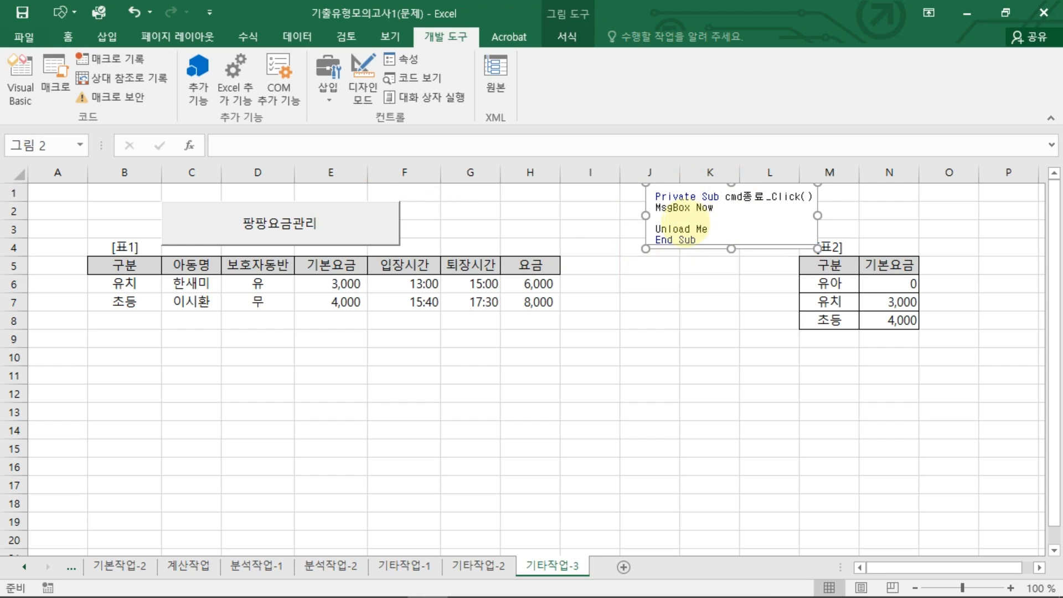
key(Delete)
click(672, 316)
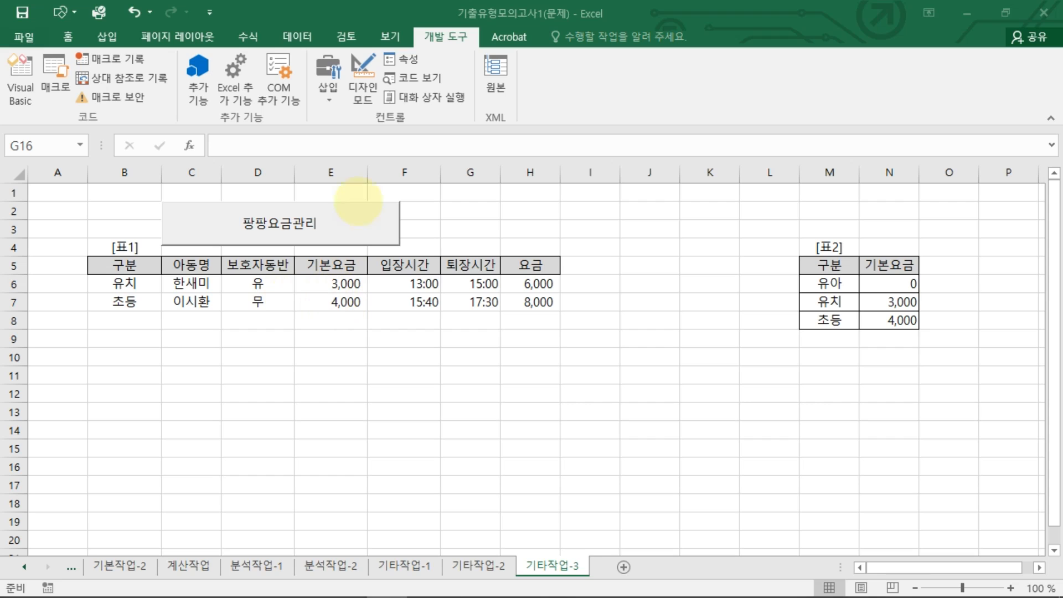
Re-enter design mode, display the 팡팡요금관리 UserForm in the VBA editor and open the click procedure of its 등록 button
click(362, 83)
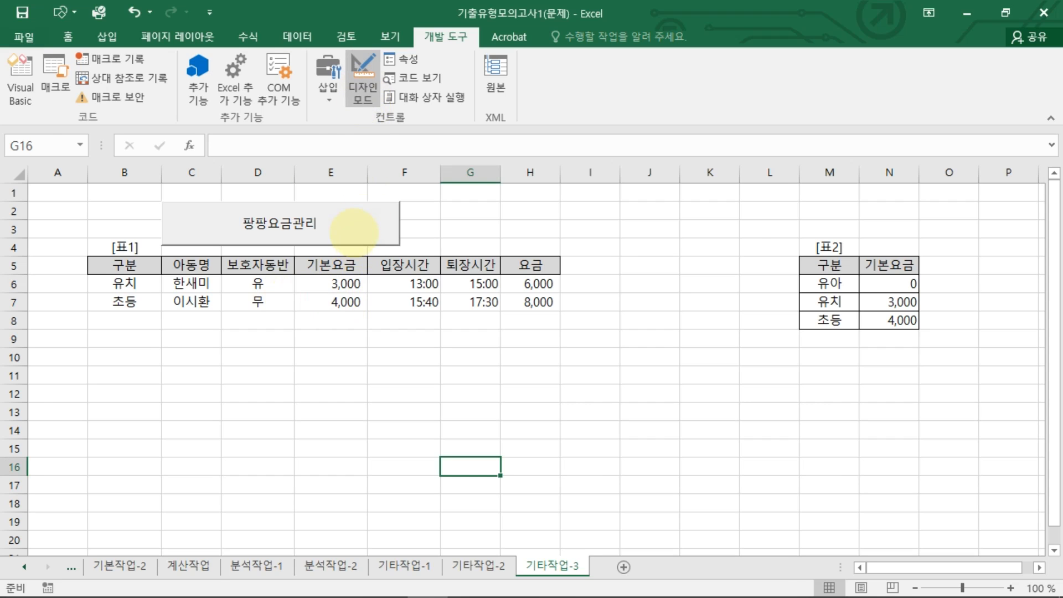
double_click(353, 232)
scroll(266, 361, down, 1)
click(145, 374)
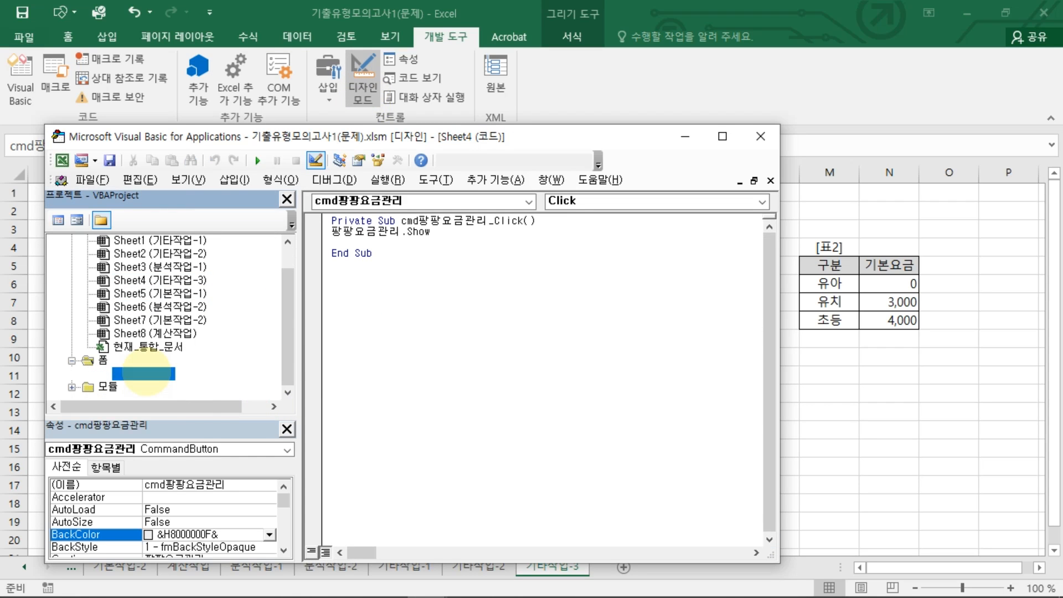
double_click(146, 374)
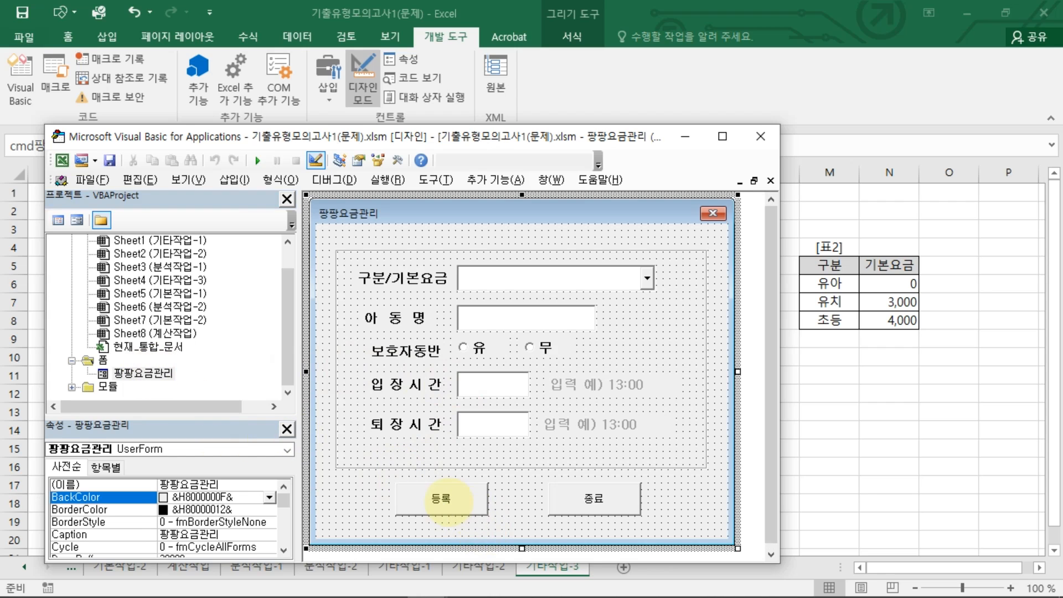
click(442, 500)
double_click(469, 494)
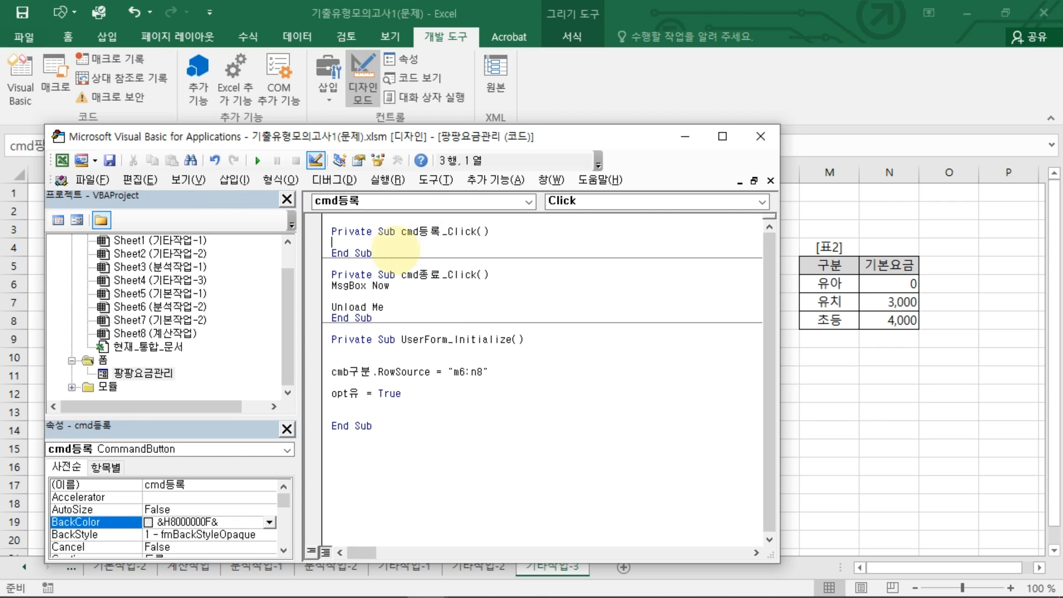
Add blank lines inside the cmd등록_Click procedure and move the VBA editor window clear of the [표1] table on the sheet
key(Return)
key(Return)
key(Return)
key(Return)
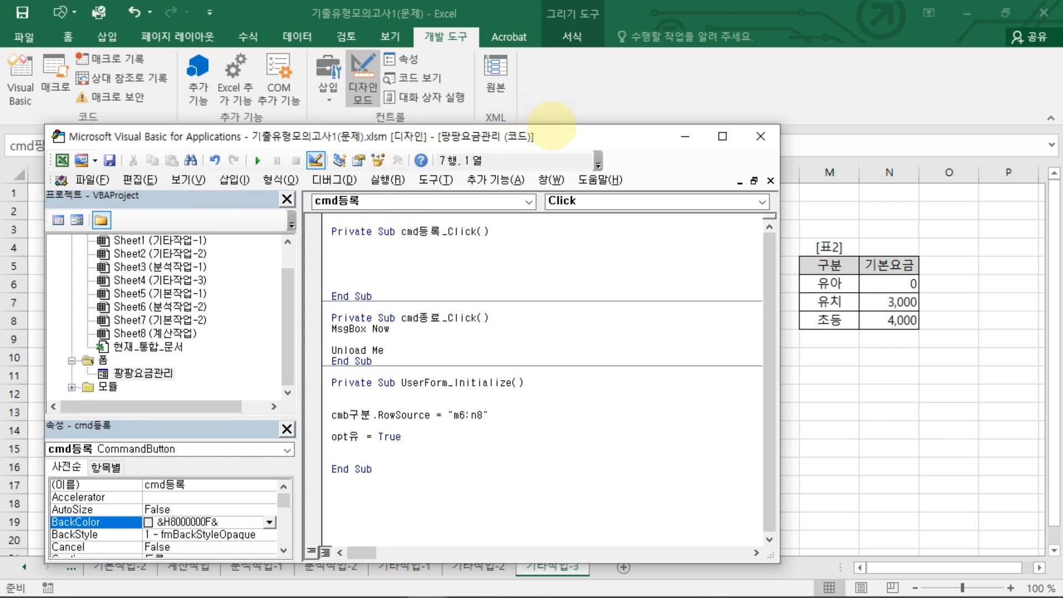
drag(559, 136, 776, 128)
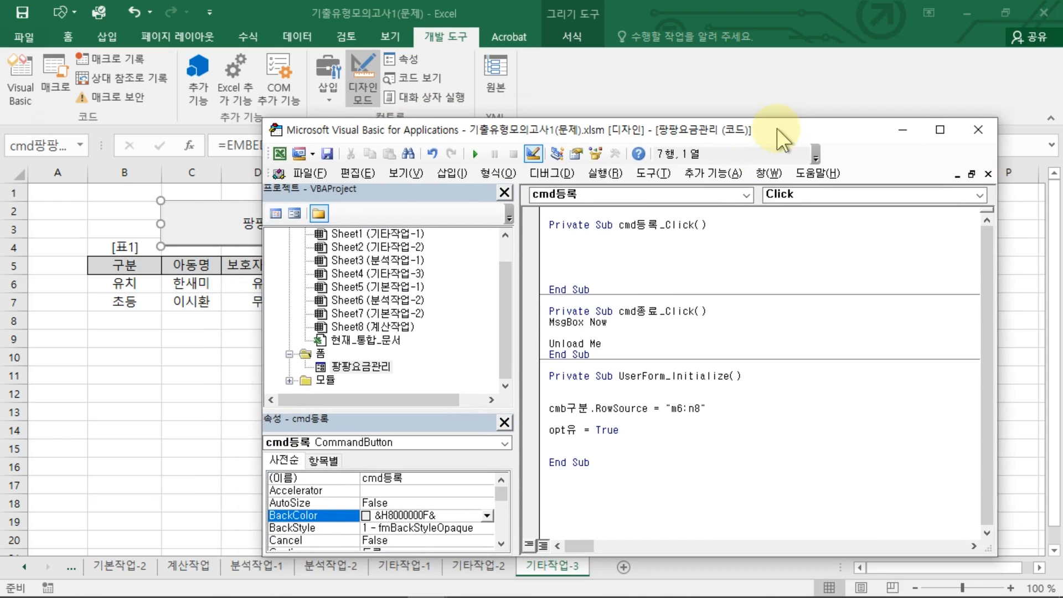
In cmd등록_Click, enter the next-row statement i = [b4].Row + [b4].CurrentRegion.Rows.Count
click(639, 247)
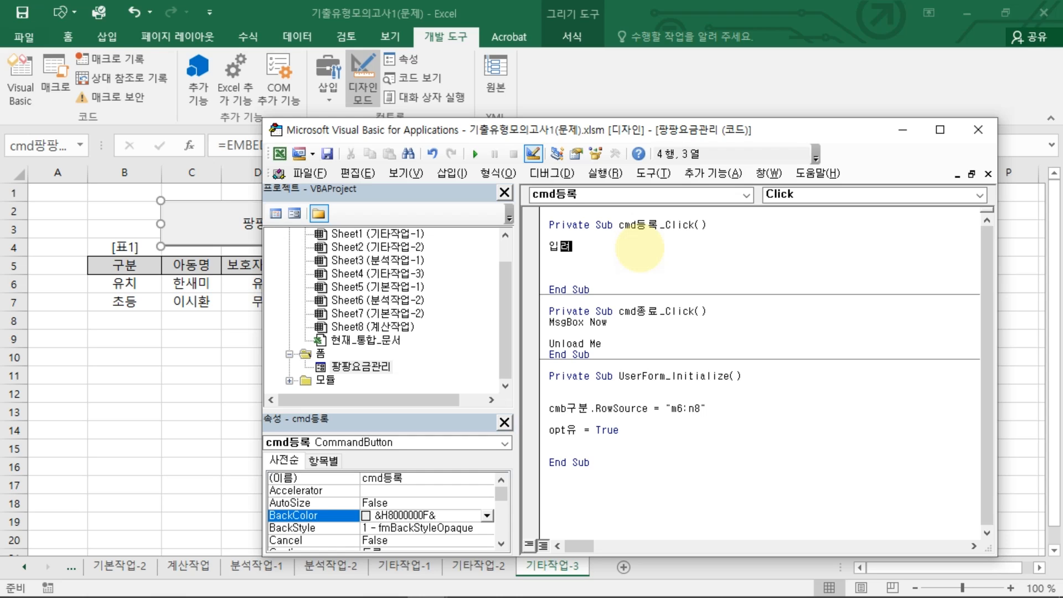
key(BackSpace)
key(BackSpace)
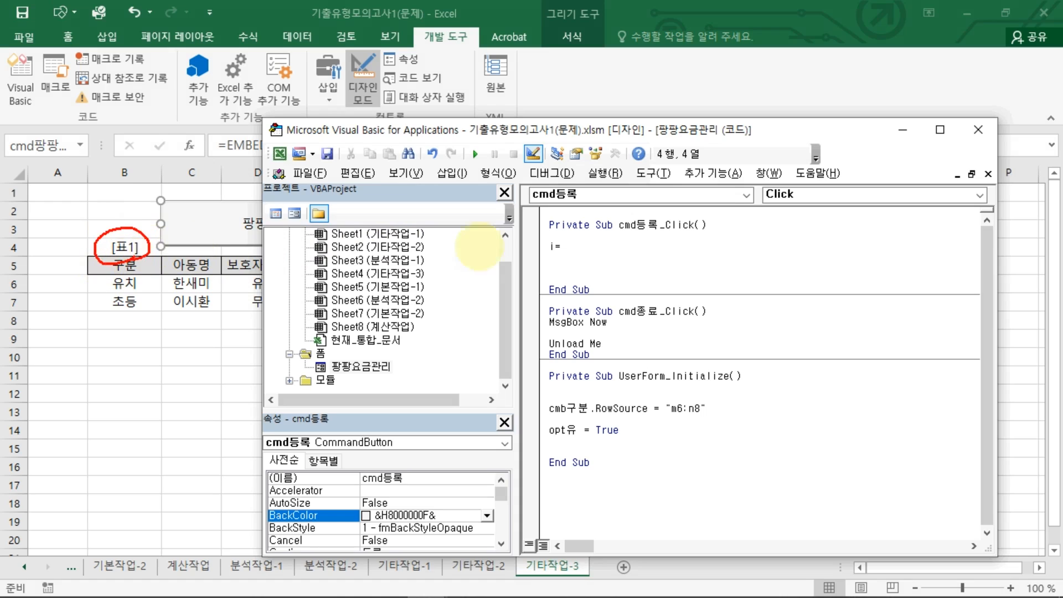
text([b4)
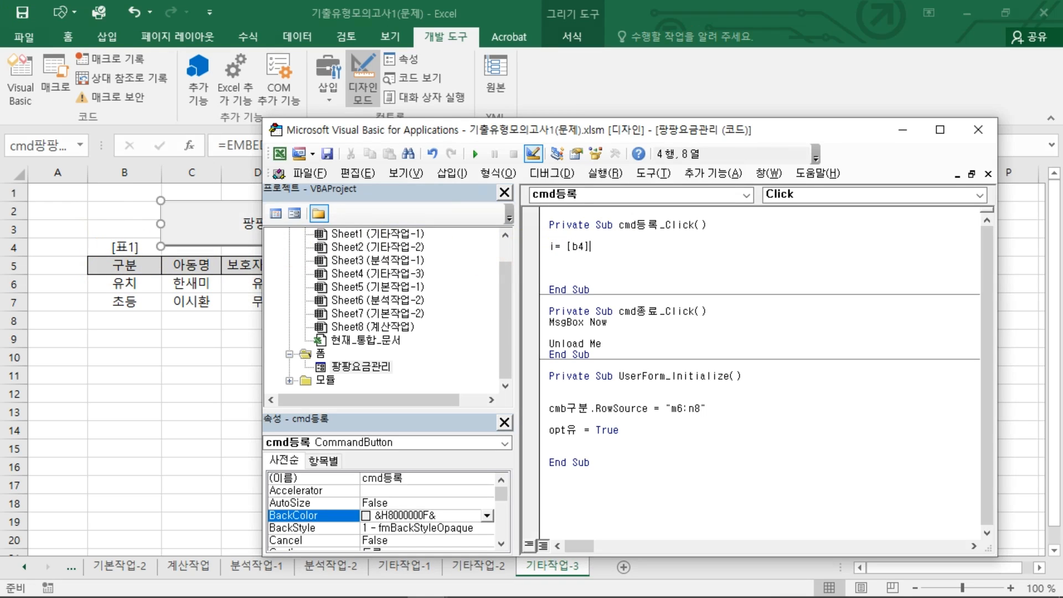
text(].row + [b4].currentregion.rows. count)
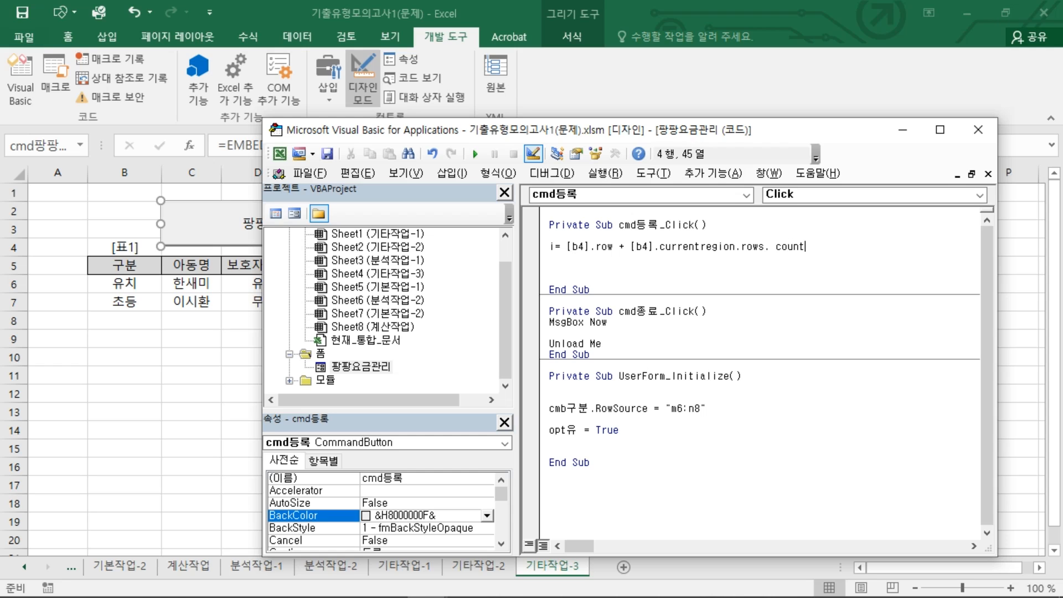
key(Return)
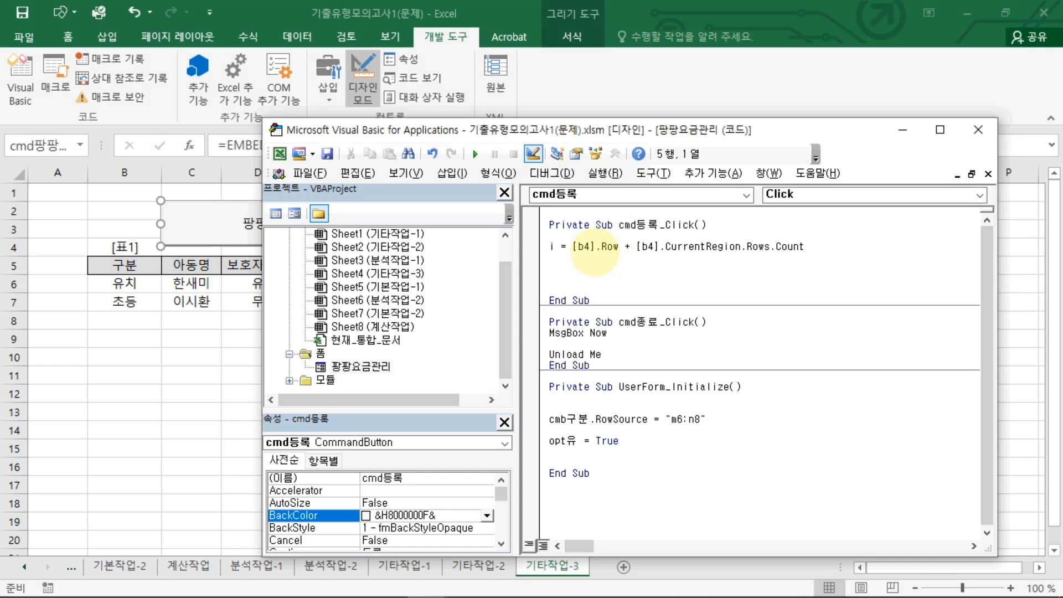
drag(574, 257, 617, 257)
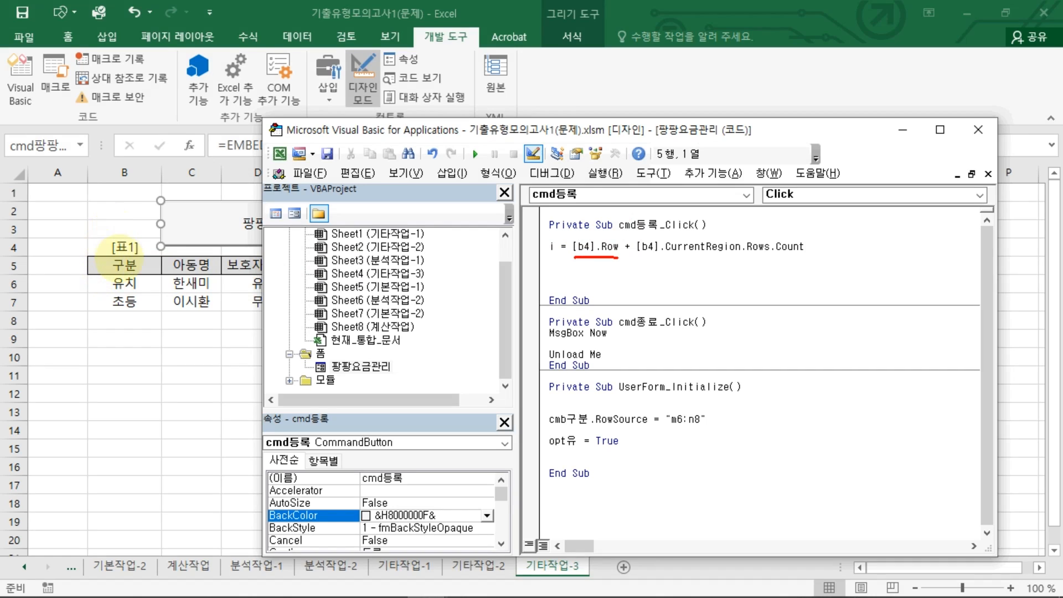
mouse_move(108, 259)
mouse_down()
mouse_move(146, 241)
mouse_move(94, 256)
mouse_move(138, 259)
mouse_up()
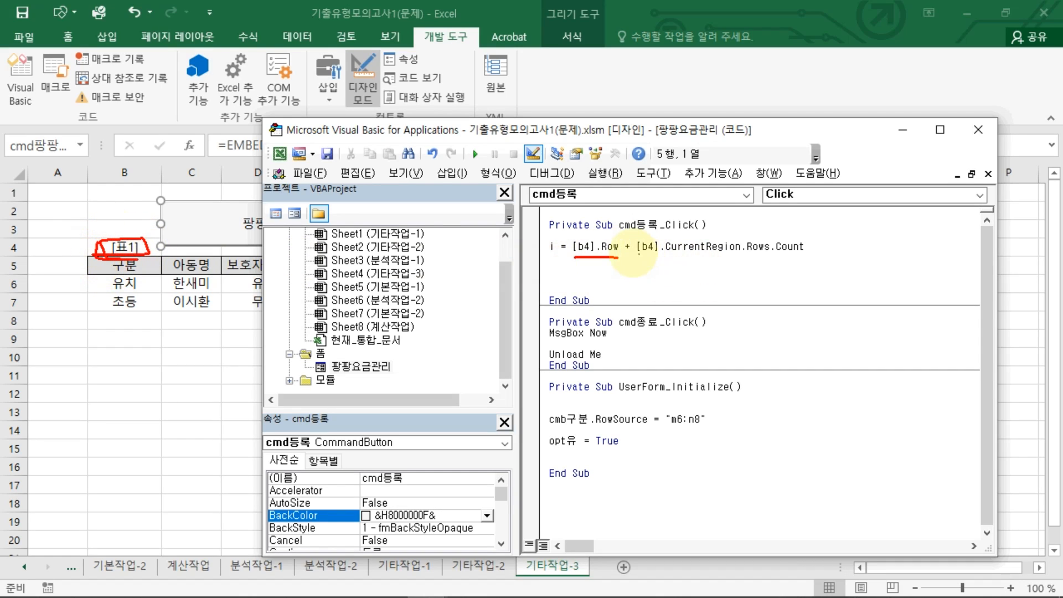
drag(675, 253, 810, 251)
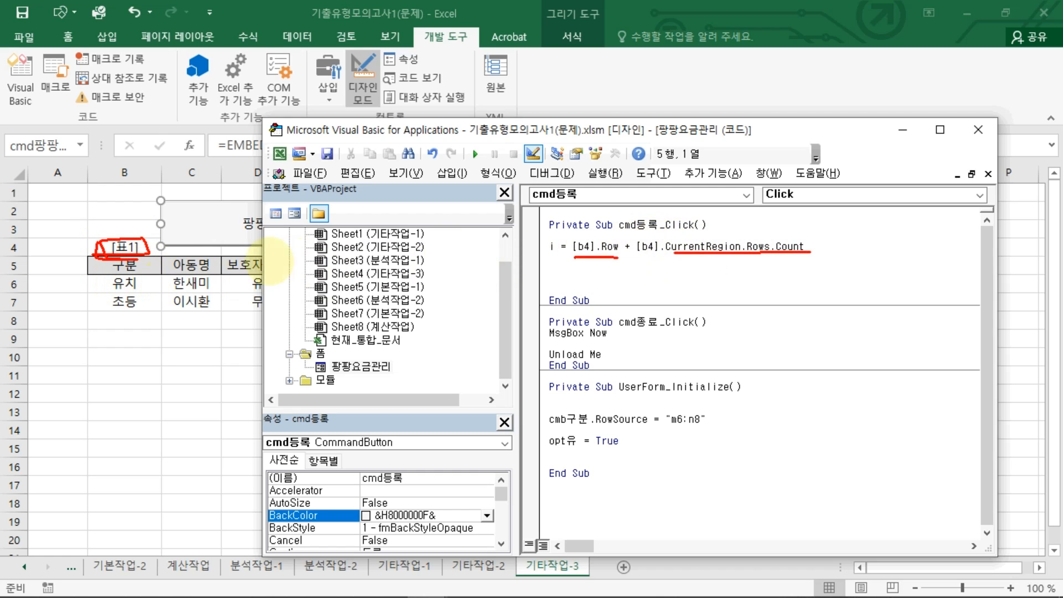
mouse_move(88, 248)
mouse_down()
mouse_move(76, 261)
mouse_move(105, 303)
mouse_up()
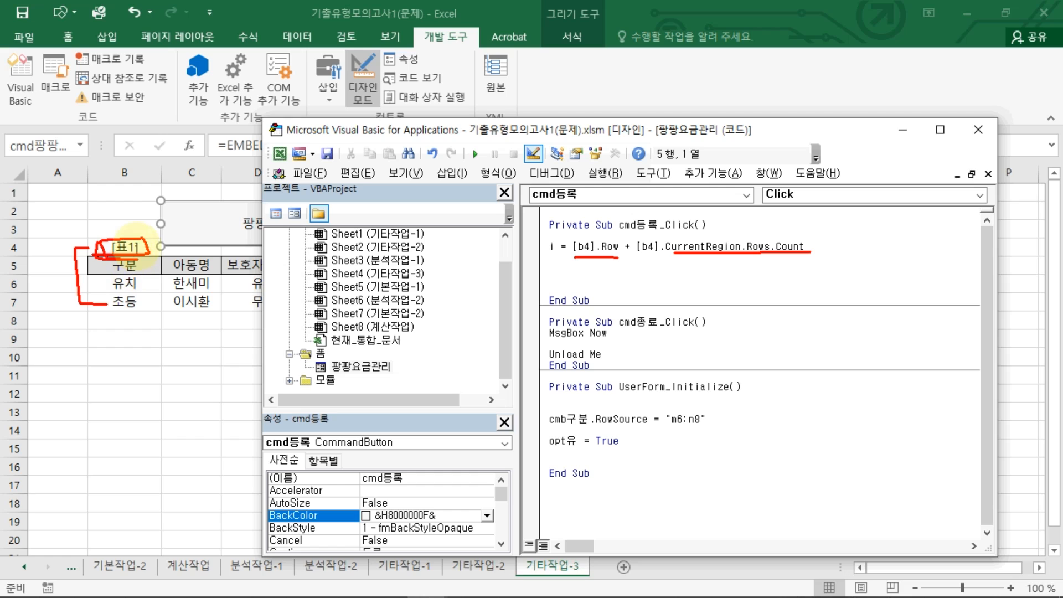
mouse_move(617, 263)
mouse_down()
mouse_move(616, 276)
mouse_move(658, 268)
mouse_up()
mouse_move(649, 261)
mouse_down()
mouse_move(650, 277)
mouse_move(684, 274)
mouse_up()
mouse_move(677, 258)
mouse_down()
mouse_move(677, 280)
mouse_move(717, 295)
mouse_up()
drag(715, 273, 729, 272)
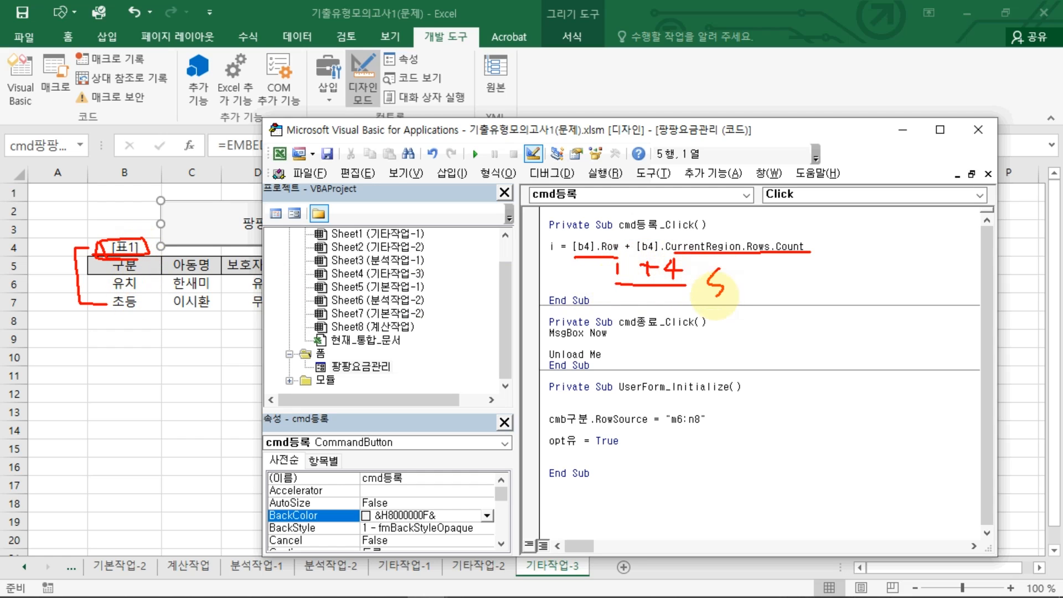
click(129, 276)
mouse_move(131, 283)
mouse_down()
mouse_move(166, 319)
mouse_move(121, 315)
mouse_move(100, 336)
mouse_move(165, 317)
mouse_move(123, 314)
mouse_up()
click(138, 307)
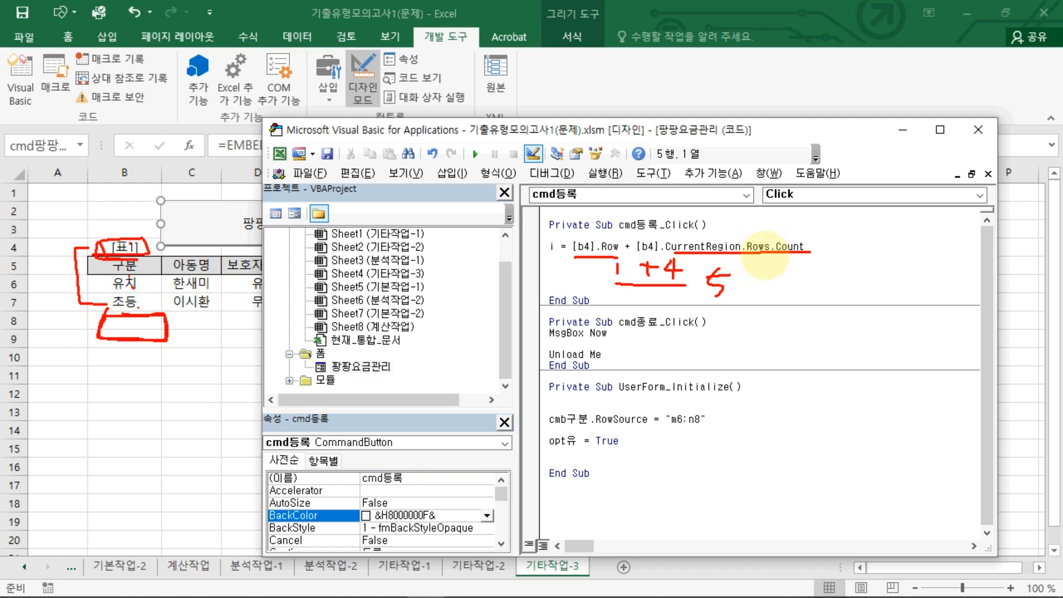
key(Escape)
drag(560, 246, 814, 252)
click(815, 258)
key(ctrl+2)
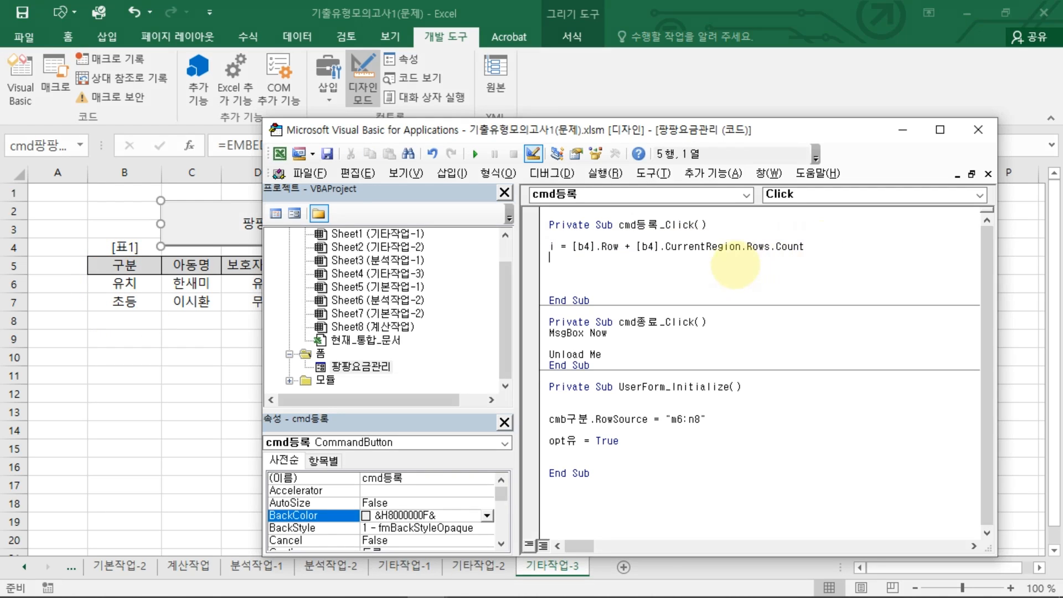
drag(737, 262, 735, 278)
mouse_move(731, 262)
mouse_down()
mouse_move(762, 282)
mouse_move(800, 269)
mouse_move(837, 264)
mouse_move(864, 277)
mouse_move(885, 266)
mouse_move(908, 287)
mouse_up()
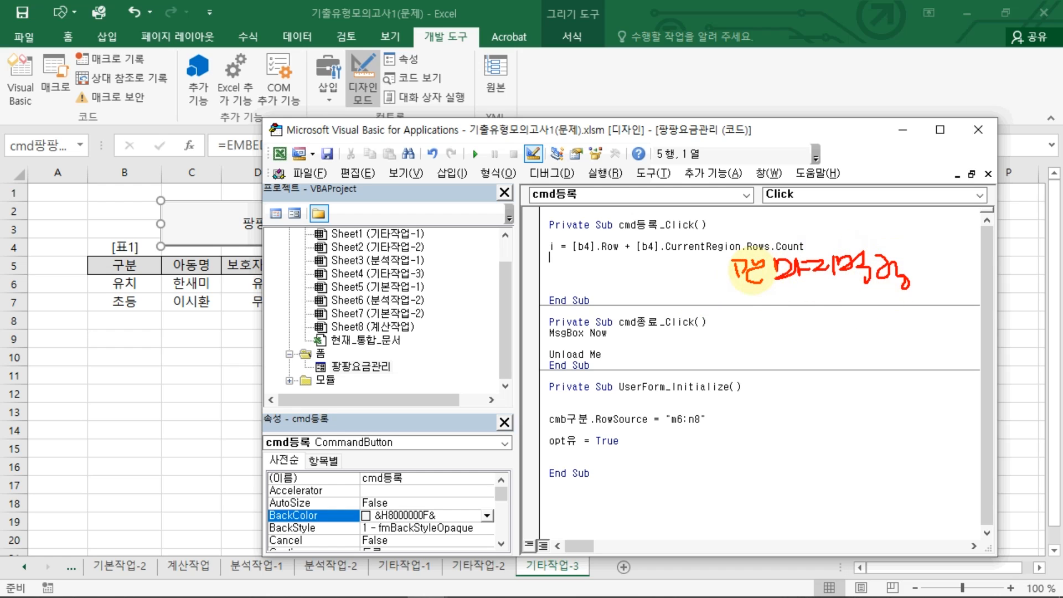
drag(549, 246, 825, 252)
click(649, 261)
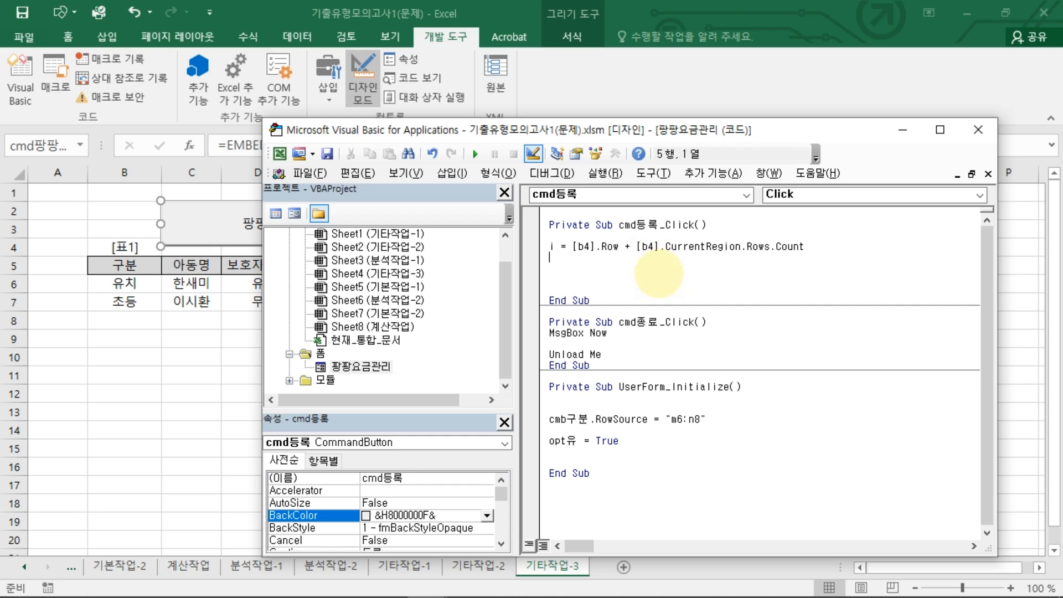
Below the first i assignment, enter the alternative statement i = Range("b5").CurrentRegion.Rows.Count + 1
key(Return)
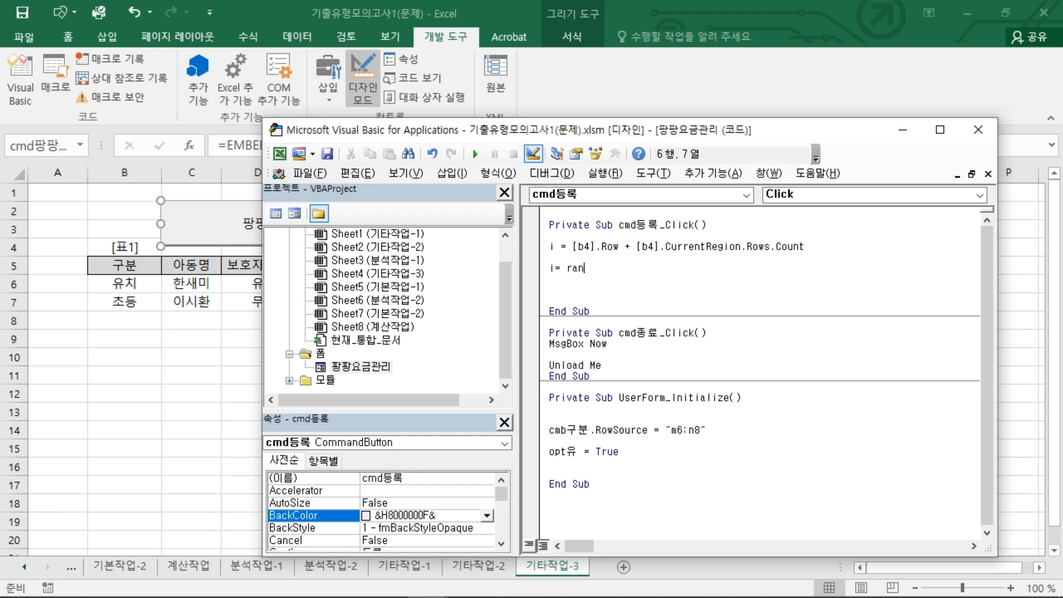
text(i= range()
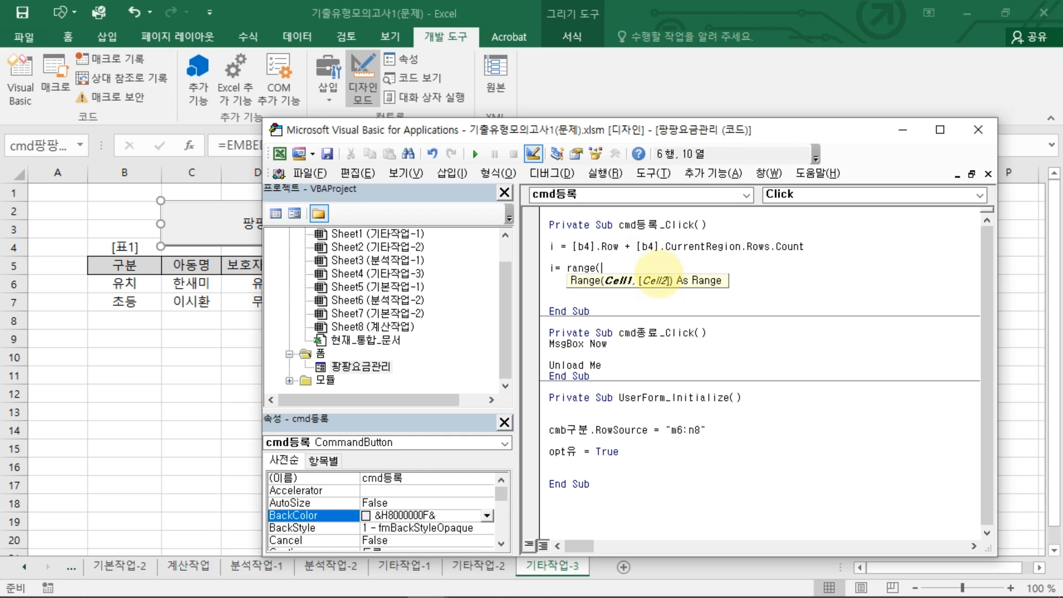
text("b5)
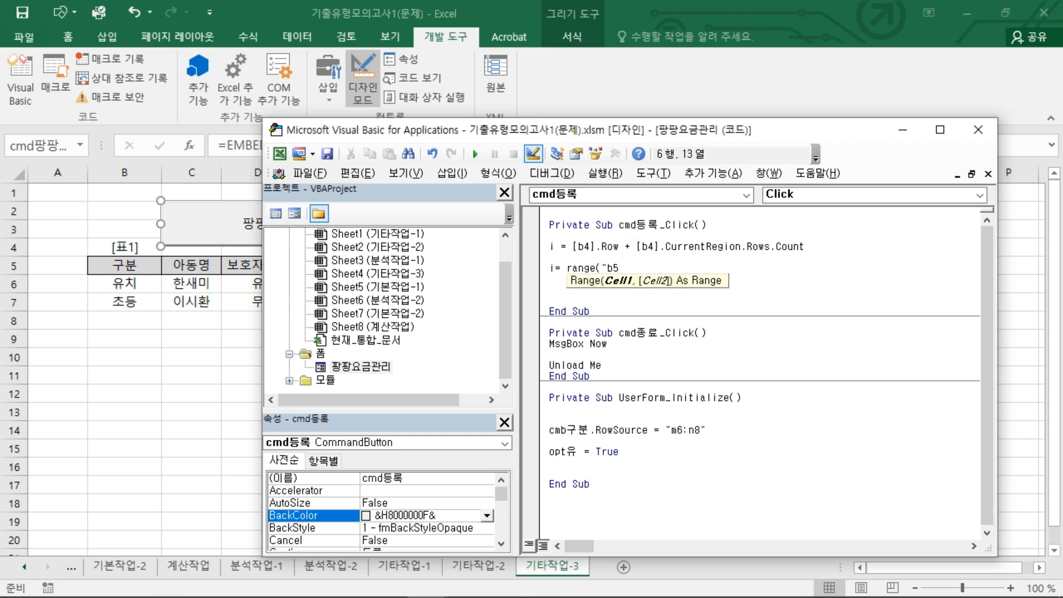
text("))
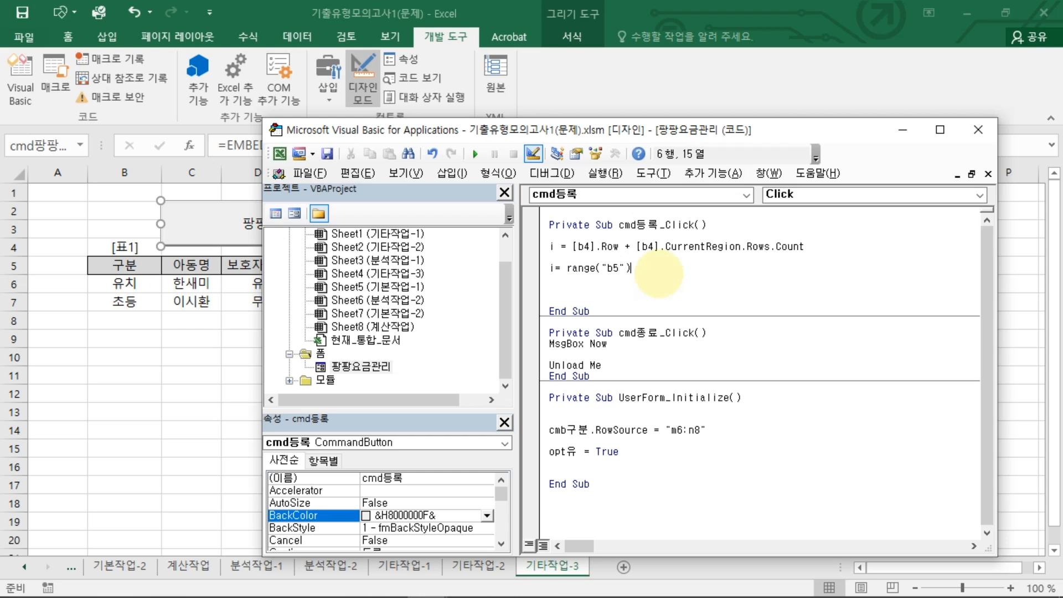
text(,.curr)
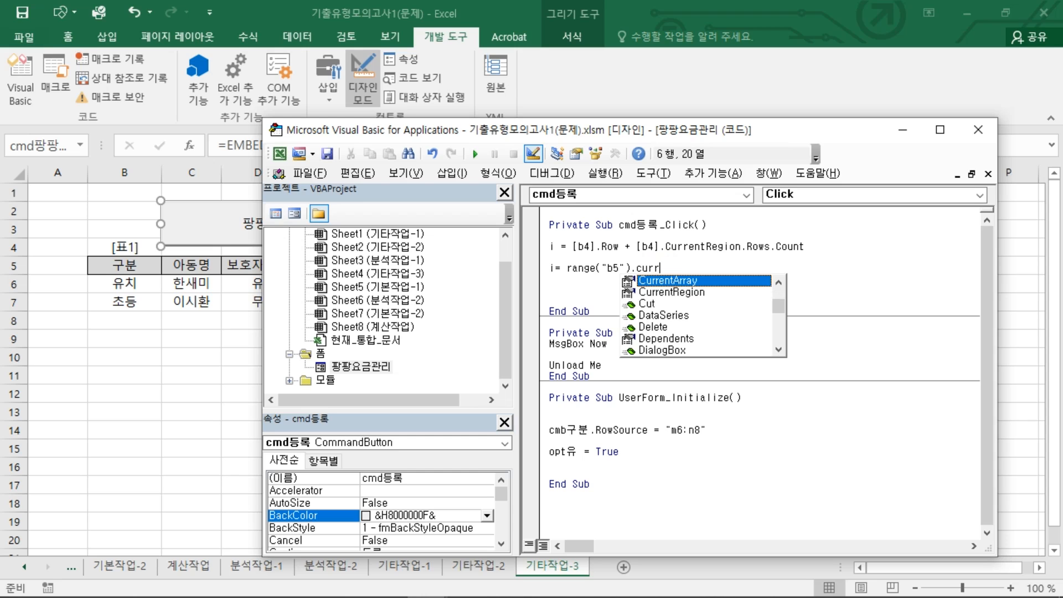
double_click(664, 291)
text(.)
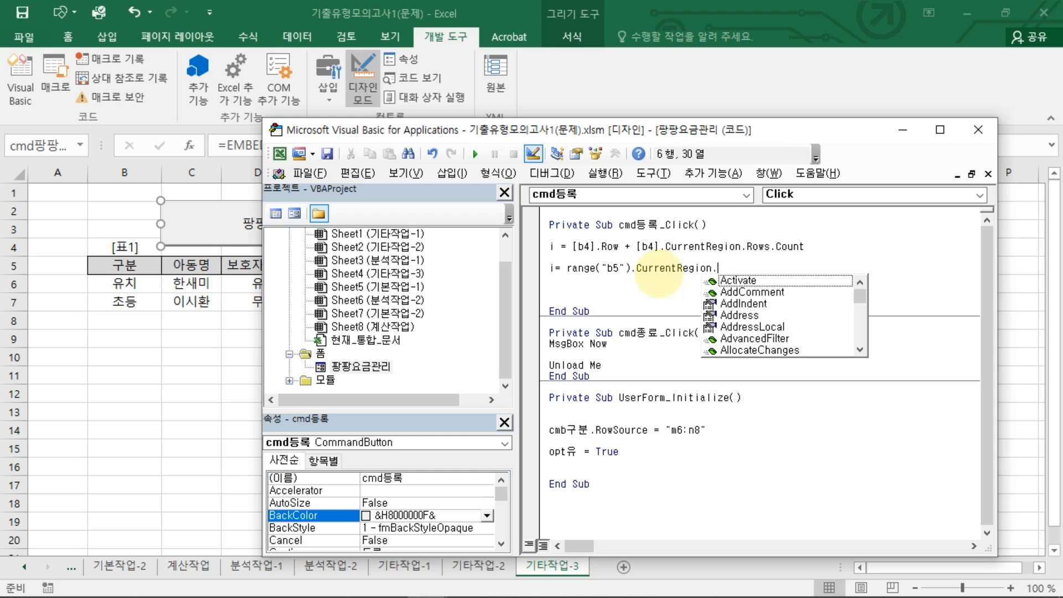
text(Rows.cou)
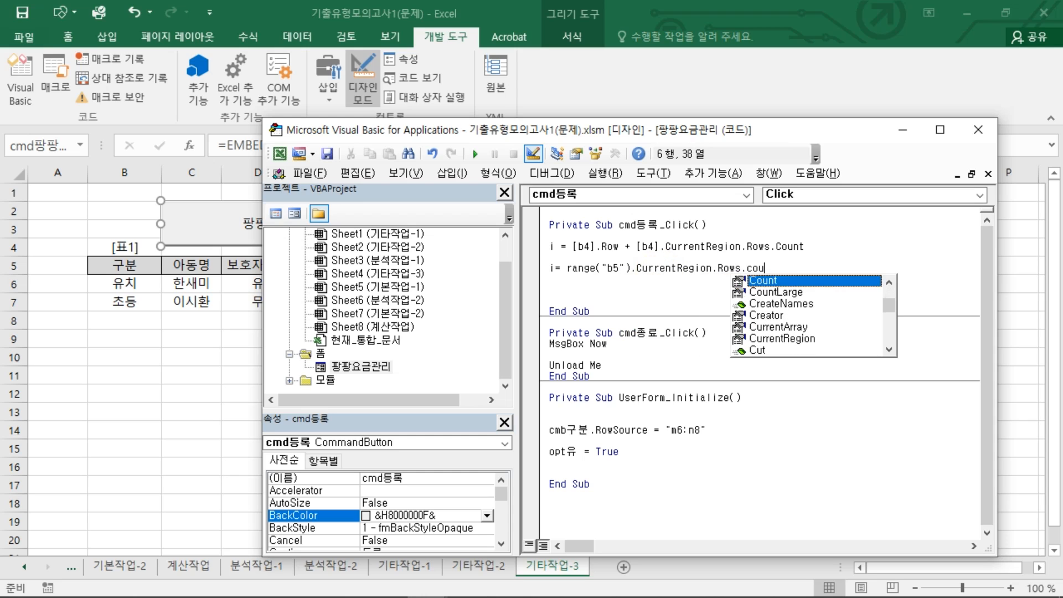
text(nt + 1)
key(Return)
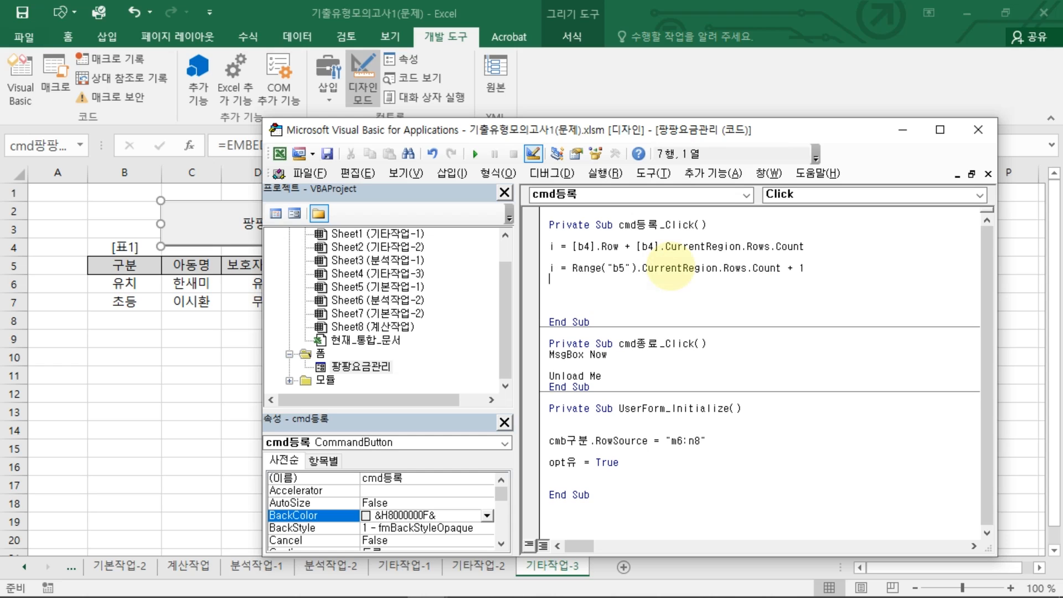
drag(543, 280, 823, 281)
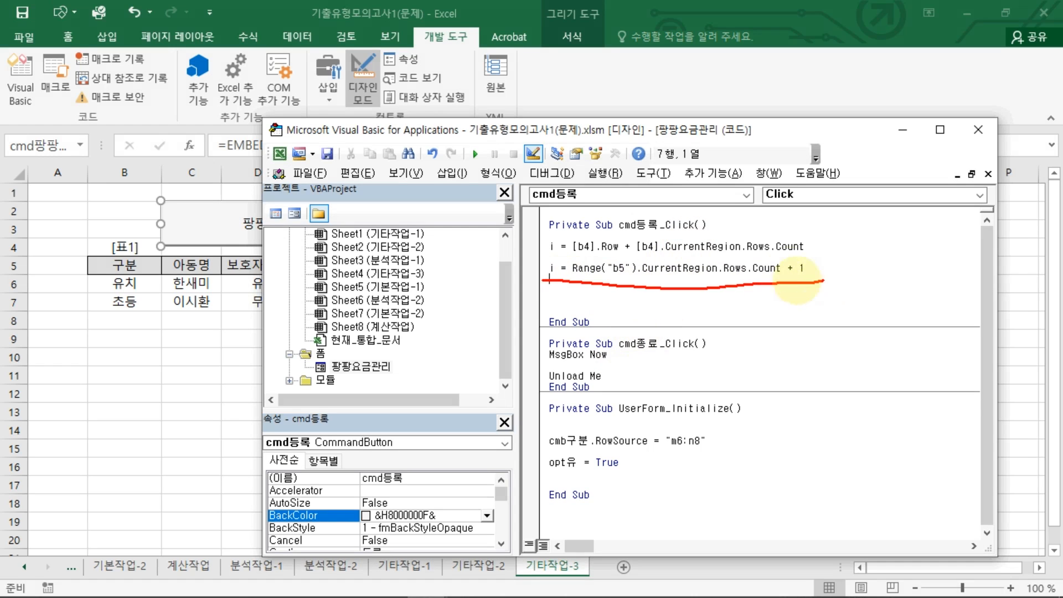
drag(825, 238, 825, 274)
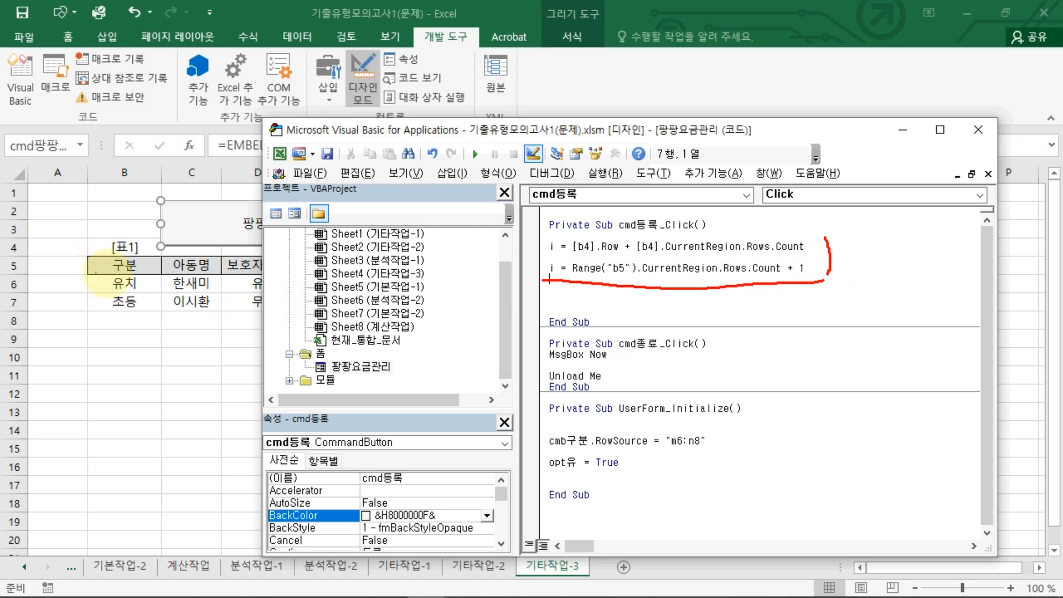
mouse_move(93, 263)
mouse_down()
mouse_move(122, 271)
mouse_move(113, 256)
mouse_up()
drag(130, 188, 133, 238)
Compare the two i assignments and delete the alternative one based on Range("b5") from cmd등록_Click
mouse_move(812, 256)
mouse_down()
mouse_move(780, 288)
mouse_move(808, 260)
mouse_move(528, 272)
mouse_up()
key(Escape)
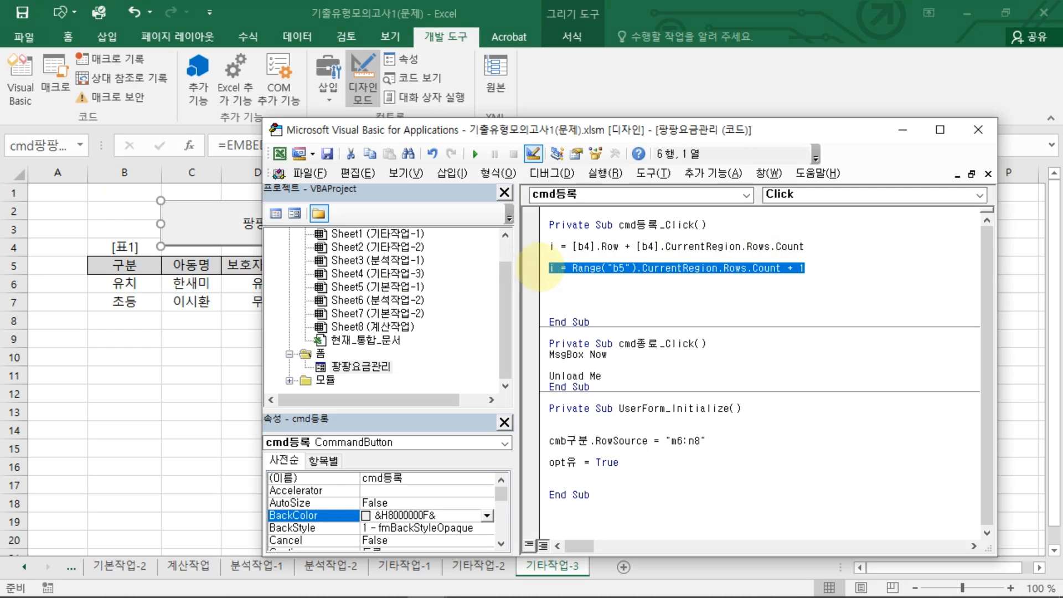
drag(805, 246, 546, 247)
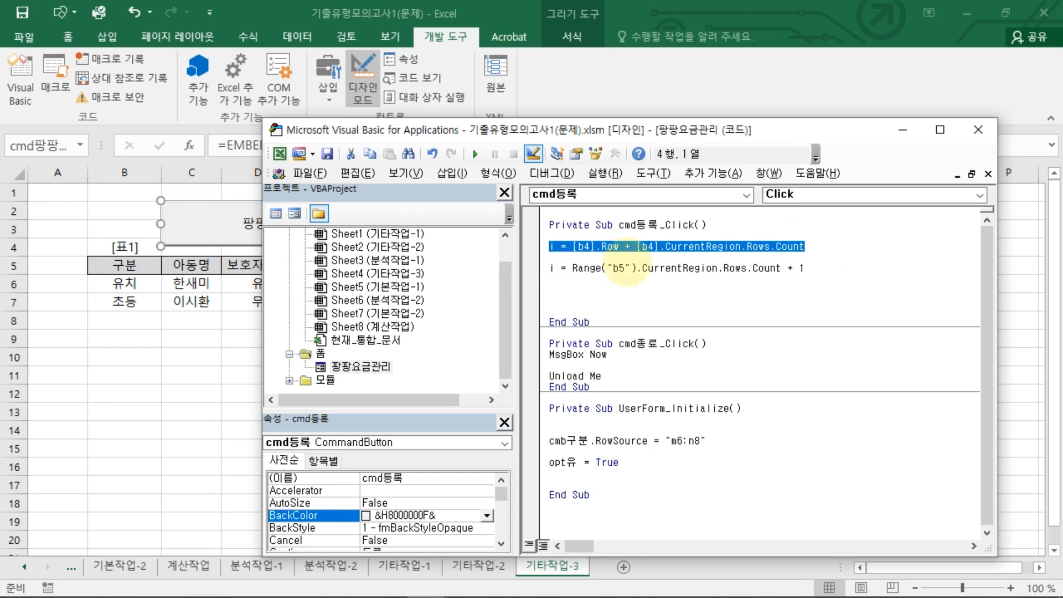
drag(806, 269, 548, 269)
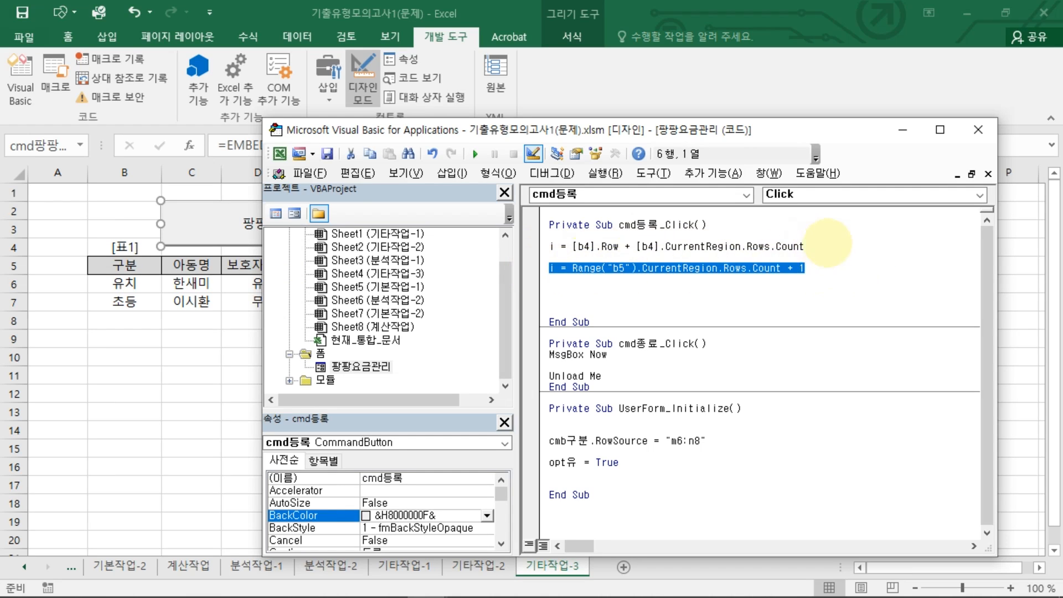
drag(827, 244, 539, 247)
drag(827, 269, 539, 268)
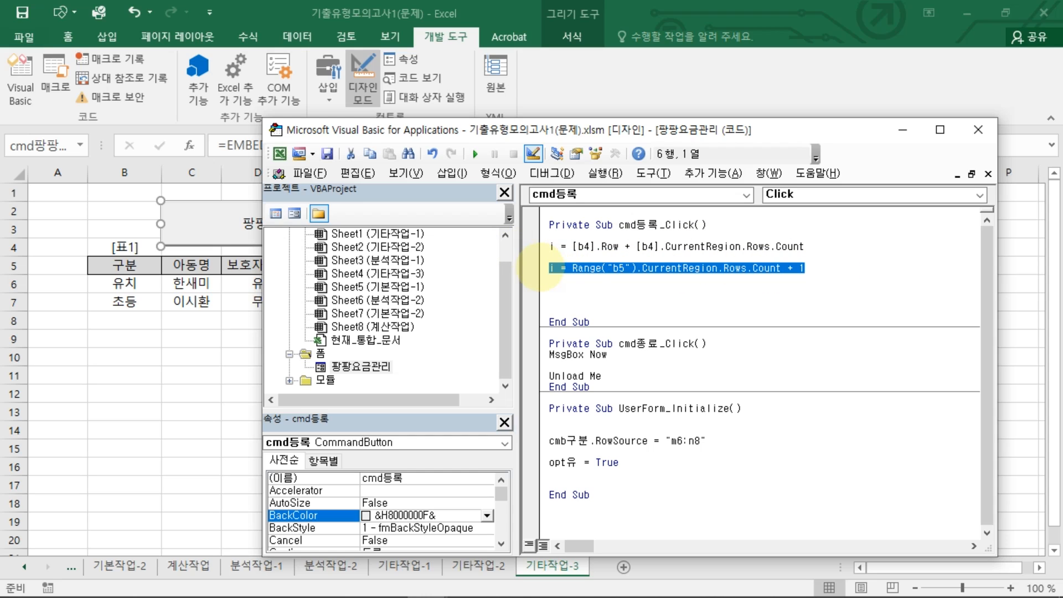
key(BackSpace)
key(BackSpace)
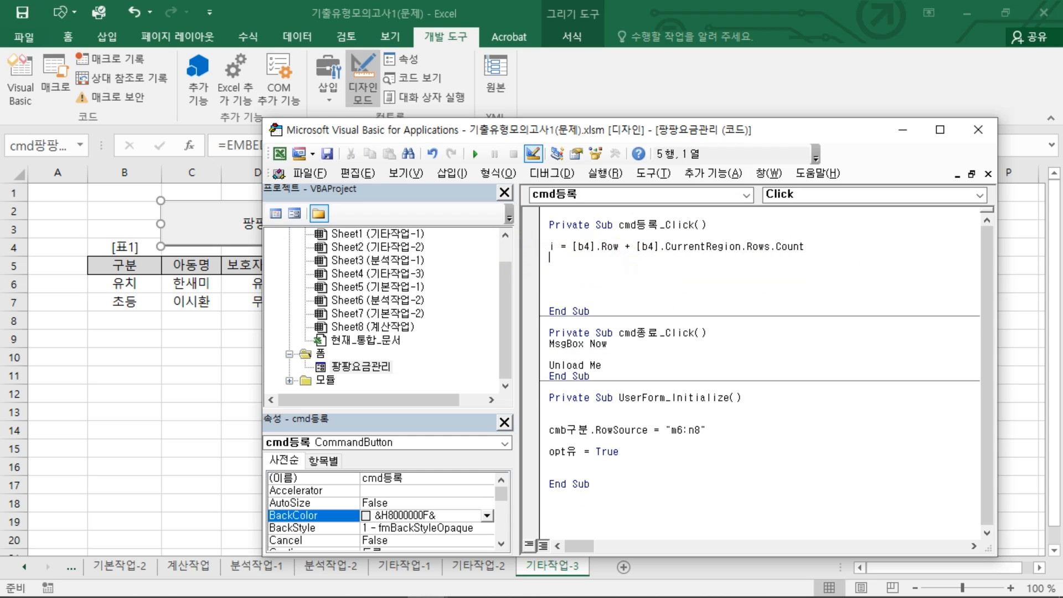
Below the i assignment in cmd등록_Click, enter the statement Cells(i, 2) = cmb구분
key(Return)
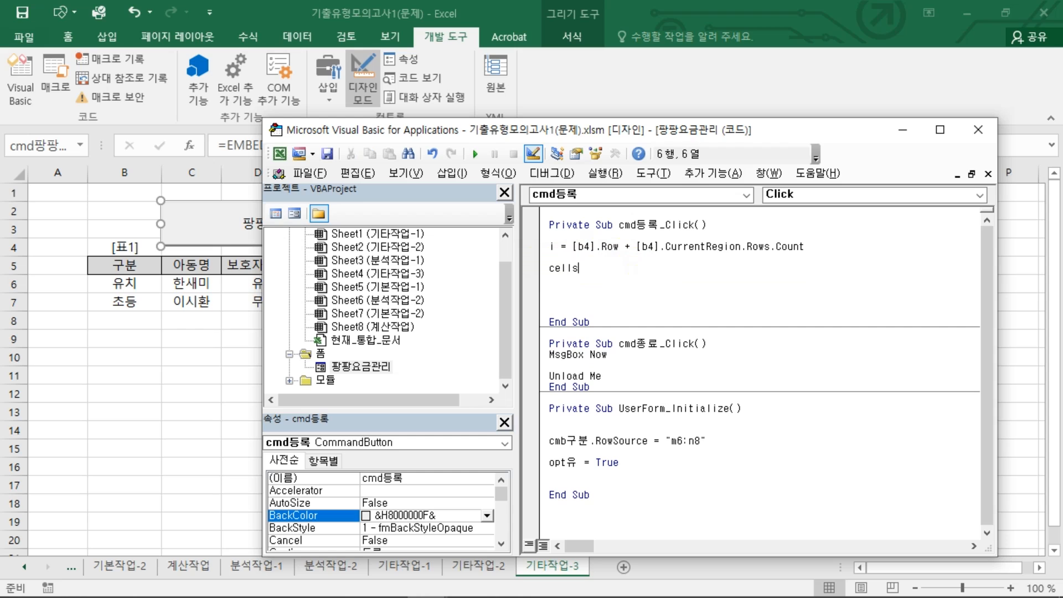
text(cells()
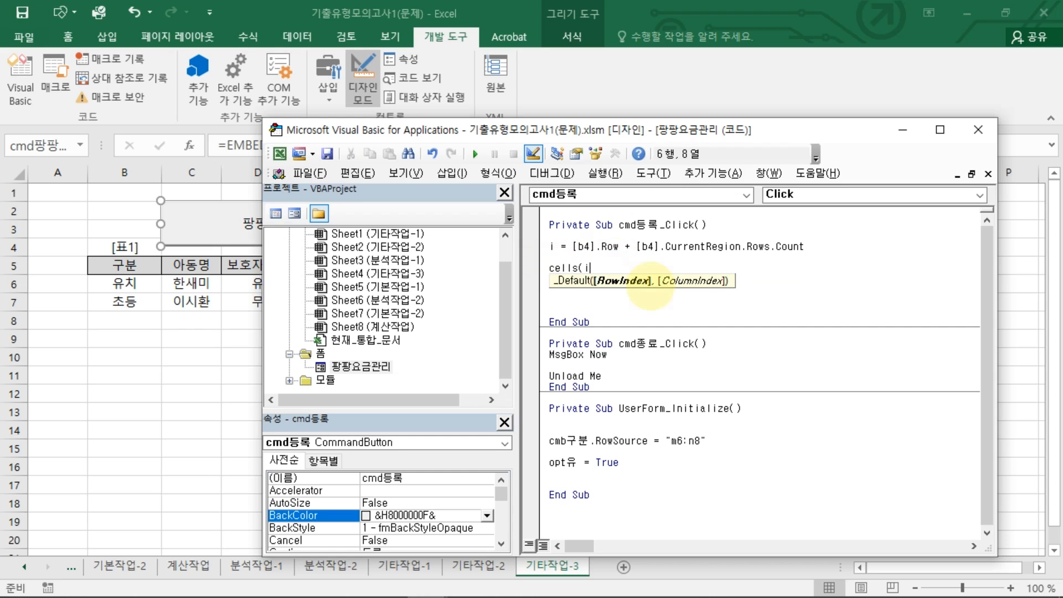
text(i,2))
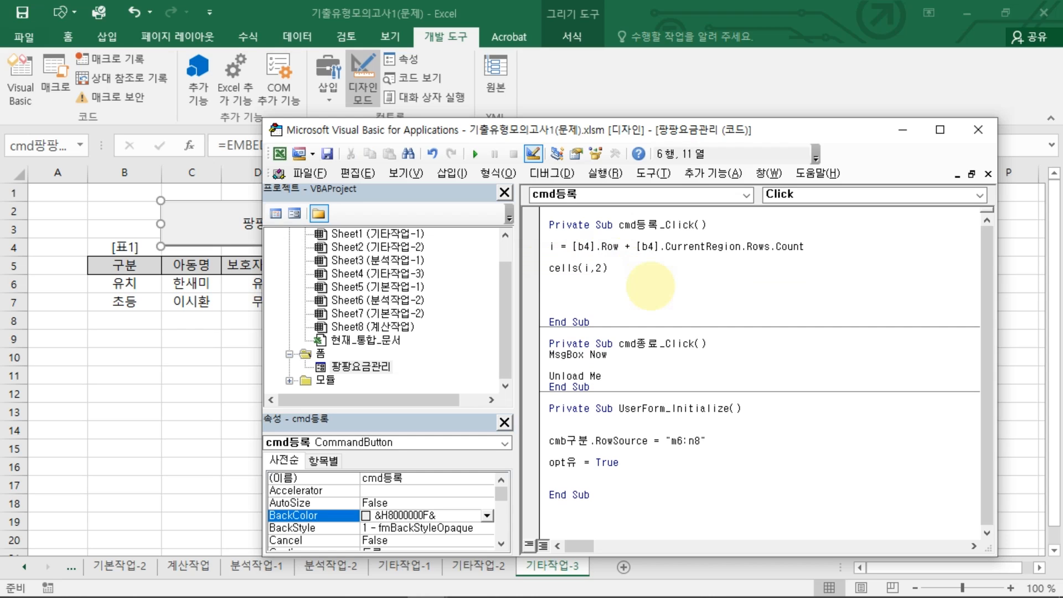
mouse_move(131, 255)
mouse_down()
mouse_move(102, 265)
mouse_move(143, 264)
mouse_move(123, 255)
mouse_up()
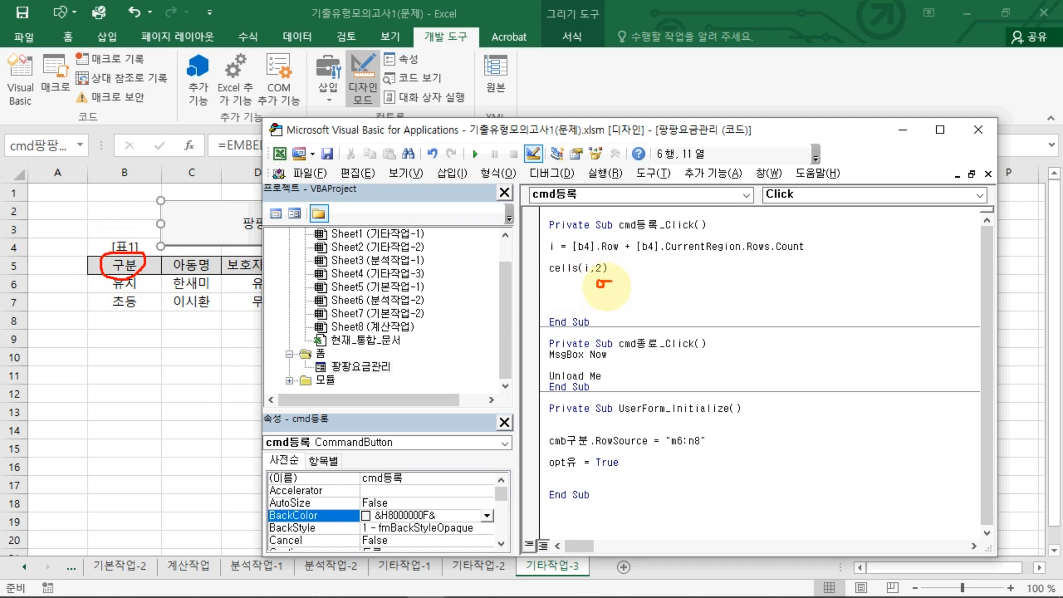
drag(613, 289, 615, 302)
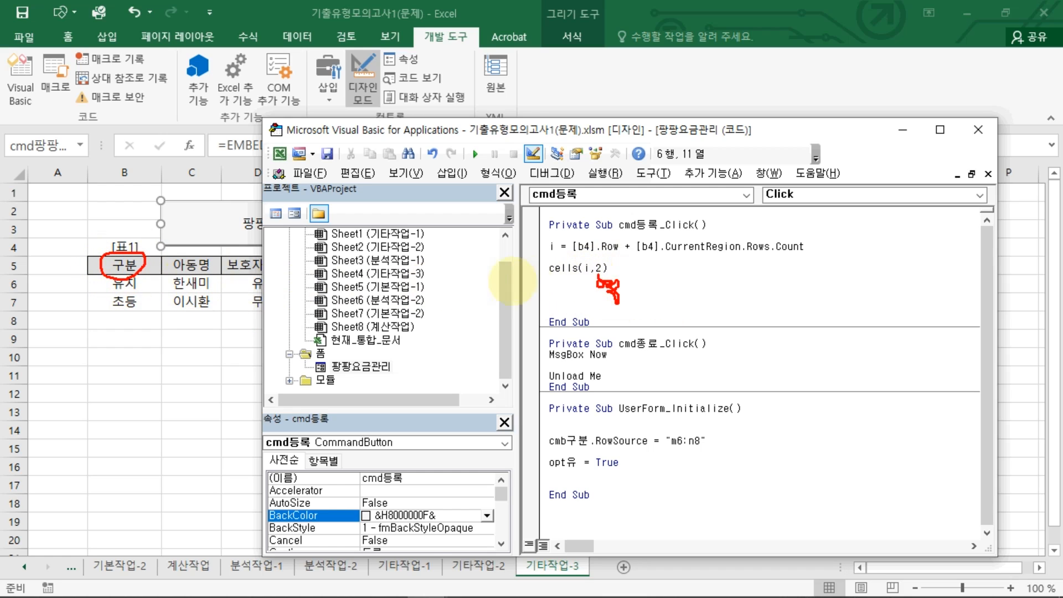
key(Escape)
text(=)
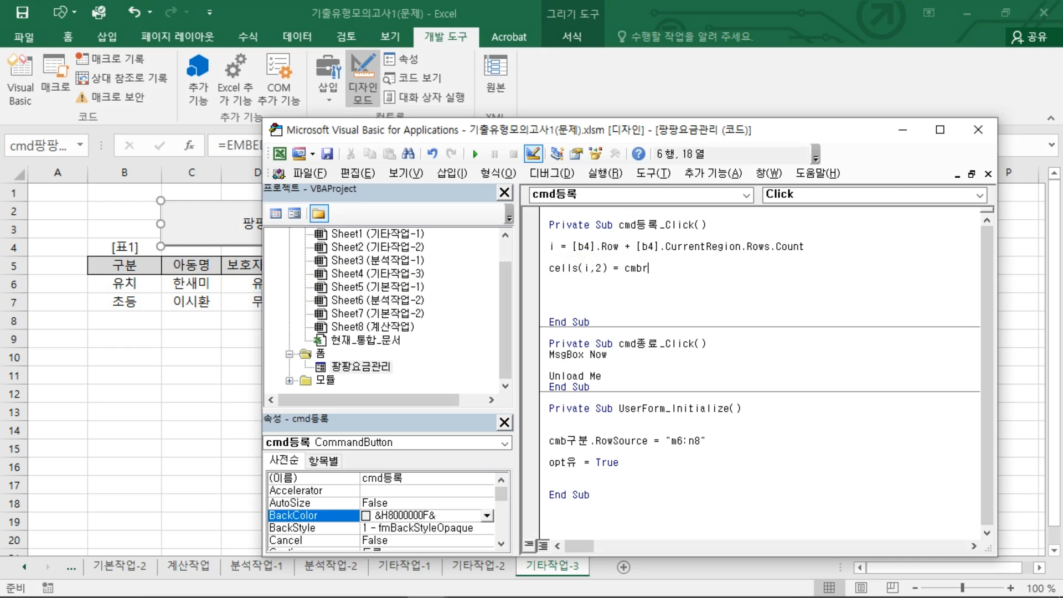
text(cmb구분)
key(Return)
Check the [표1] headings behind the code editor window and add a blank line below the Cells(i, 2) statement
drag(838, 136, 777, 363)
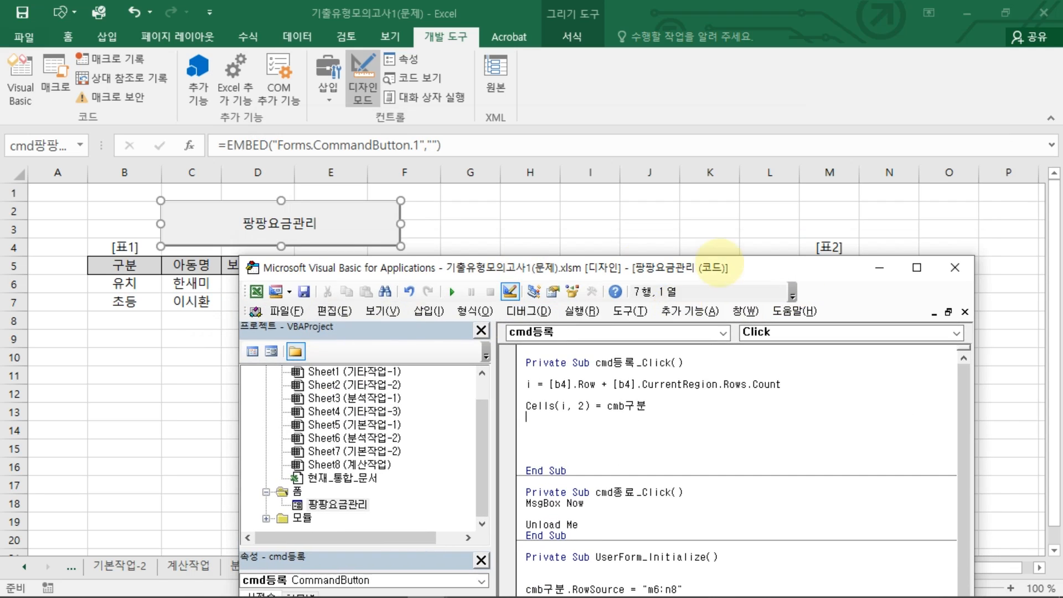
drag(804, 259, 754, 165)
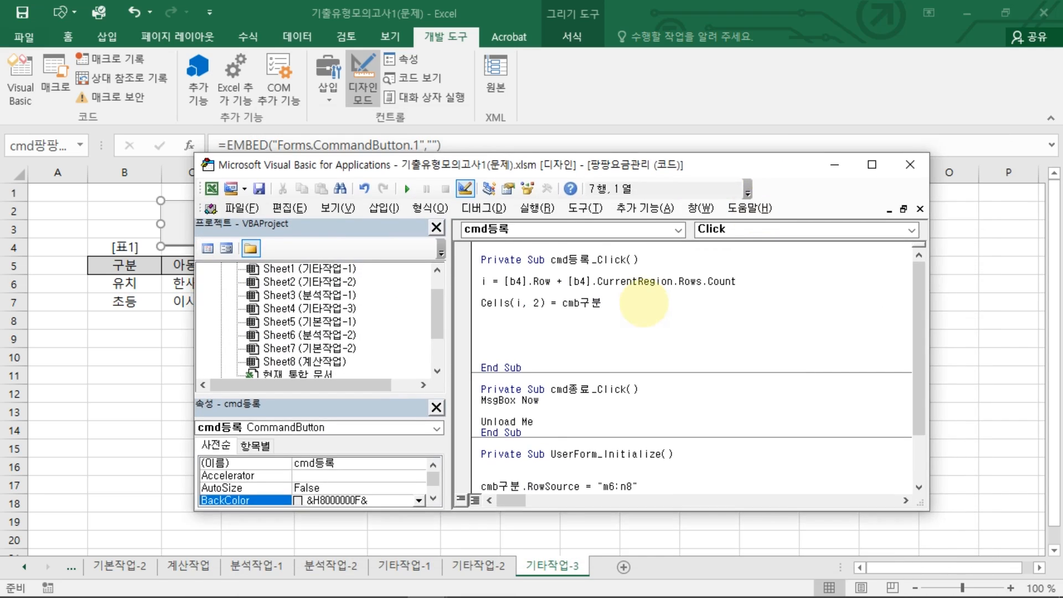
click(644, 302)
key(Return)
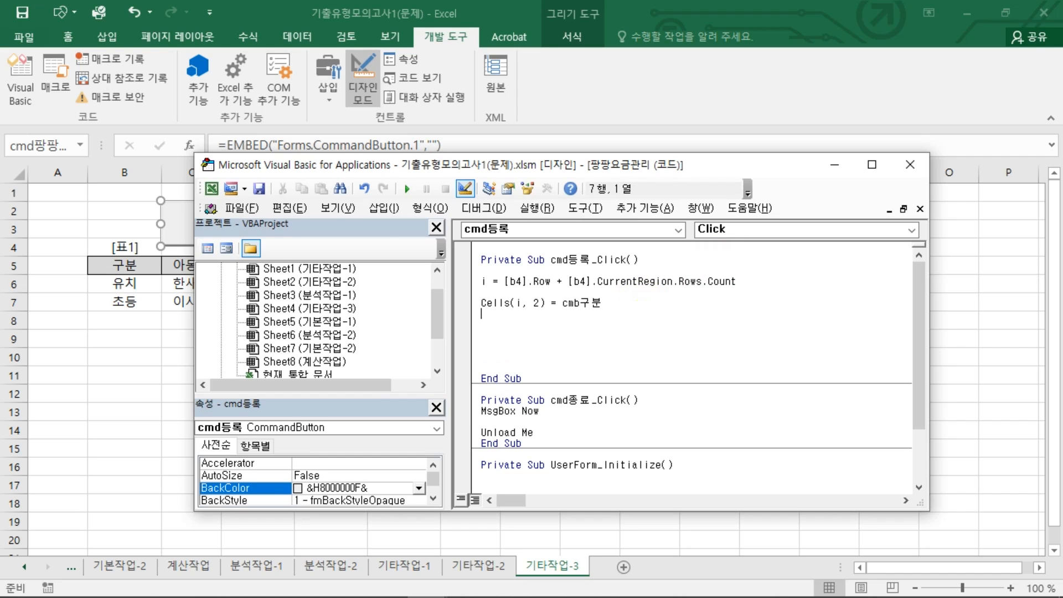
click(533, 304)
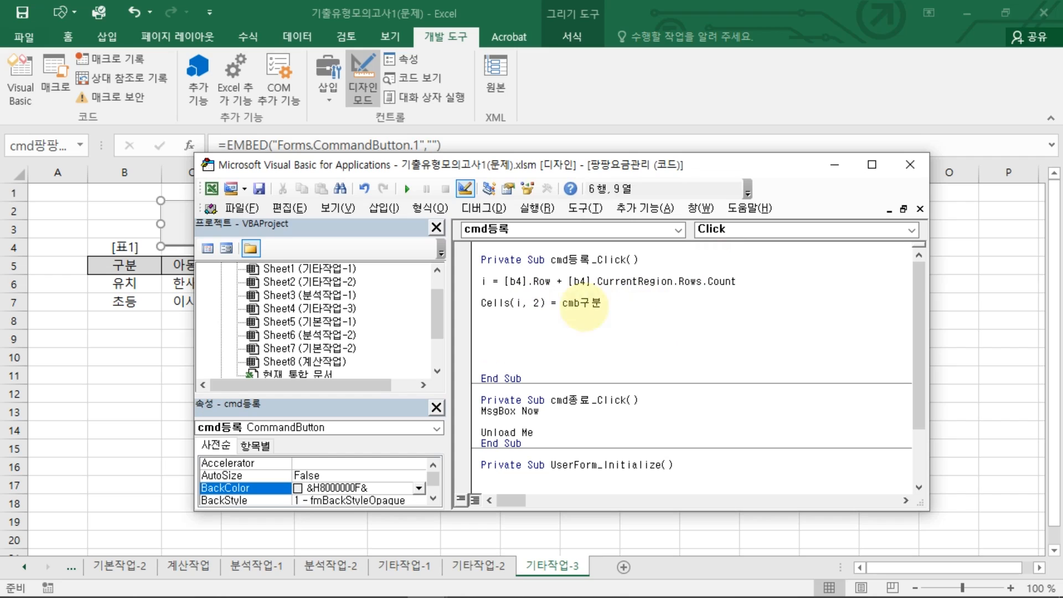
Copy the Cells(i, 2) = part below its statement and edit the copy into Cells(i, 3) = txt아동명
drag(556, 303, 479, 303)
key(ctrl+c)
click(487, 324)
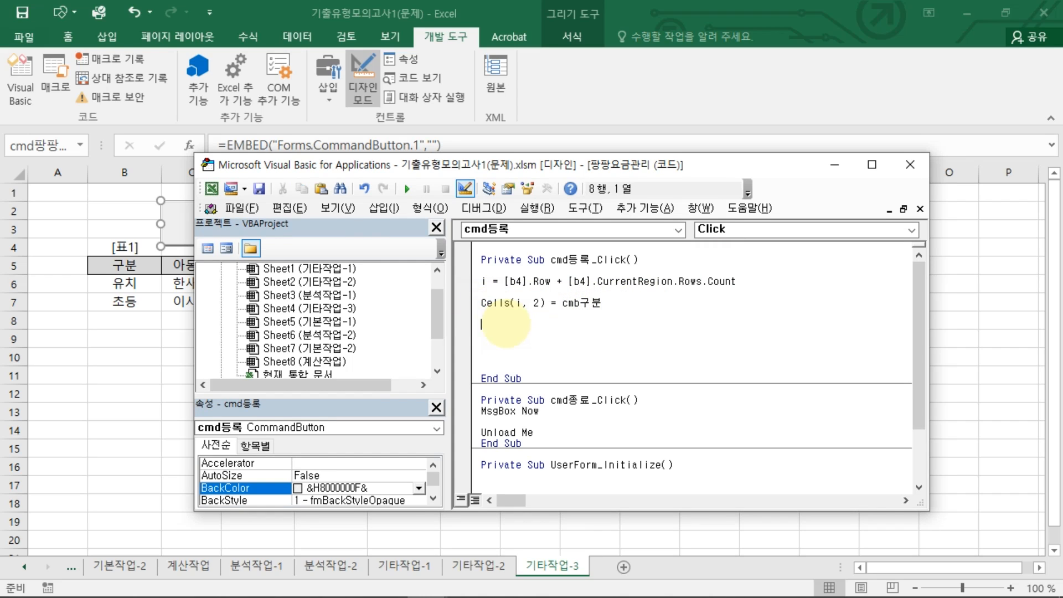
key(ctrl+v)
double_click(536, 324)
text(3)
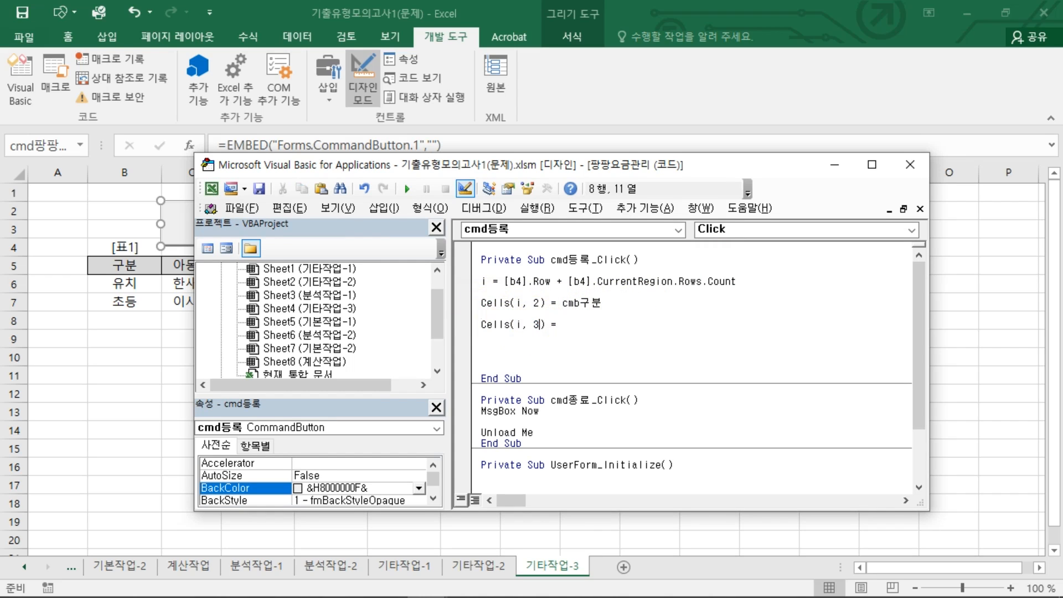
text( t)
text(xt아통)
text(명)
key(Return)
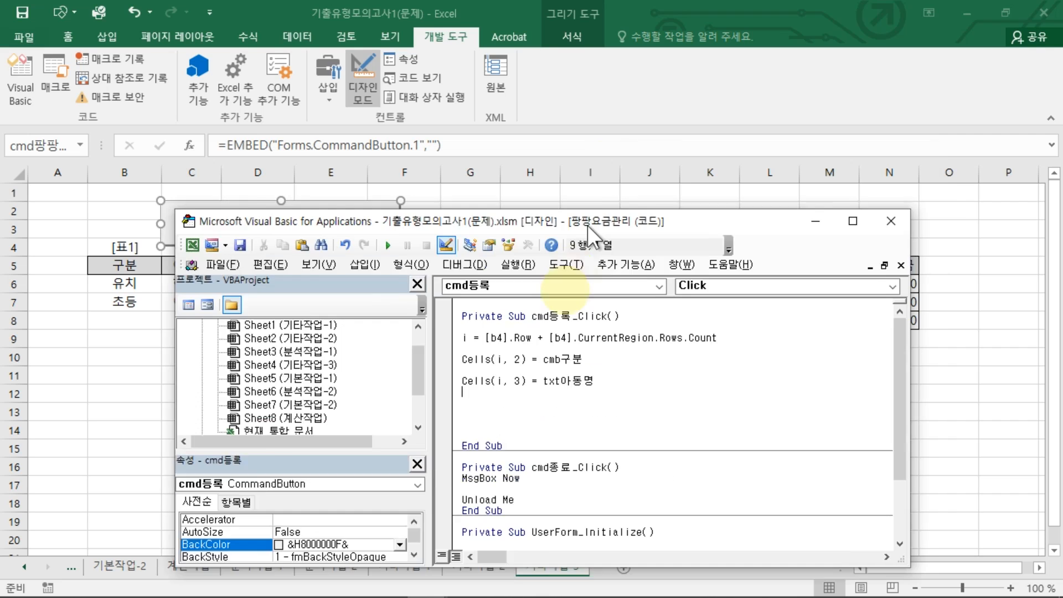
drag(587, 165, 528, 311)
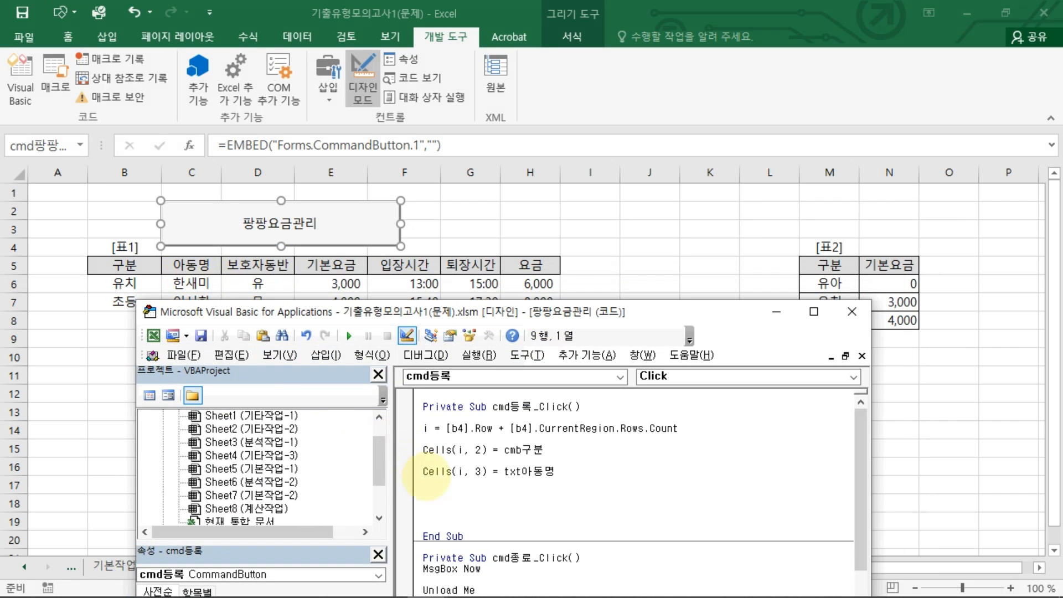
text(ㅍ)
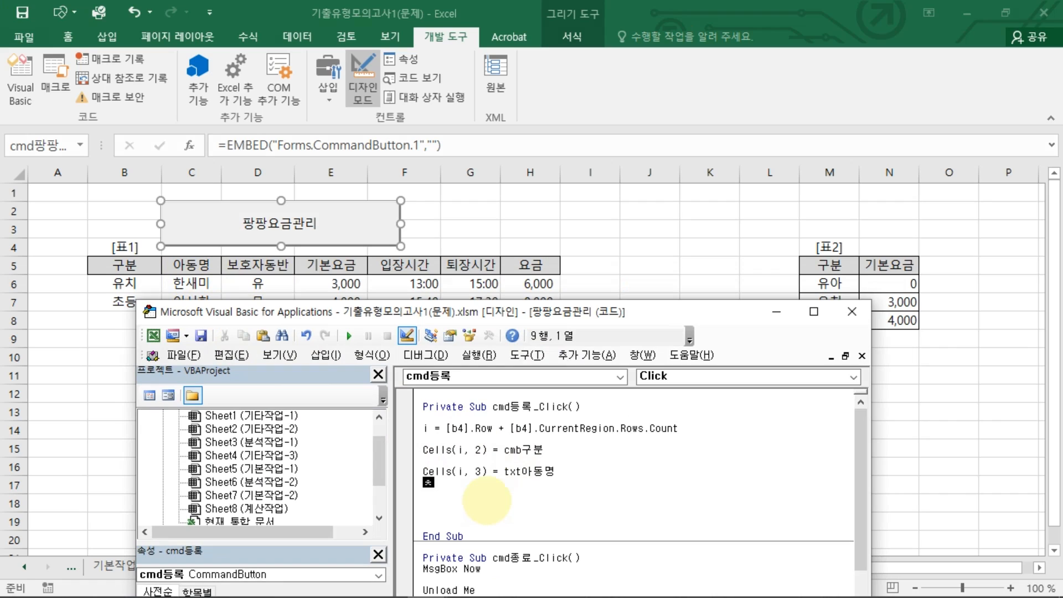
key(BackSpace)
key(ctrl+v)
key(Left)
key(Left)
key(Left)
key(BackSpace)
text(4)
key(End)
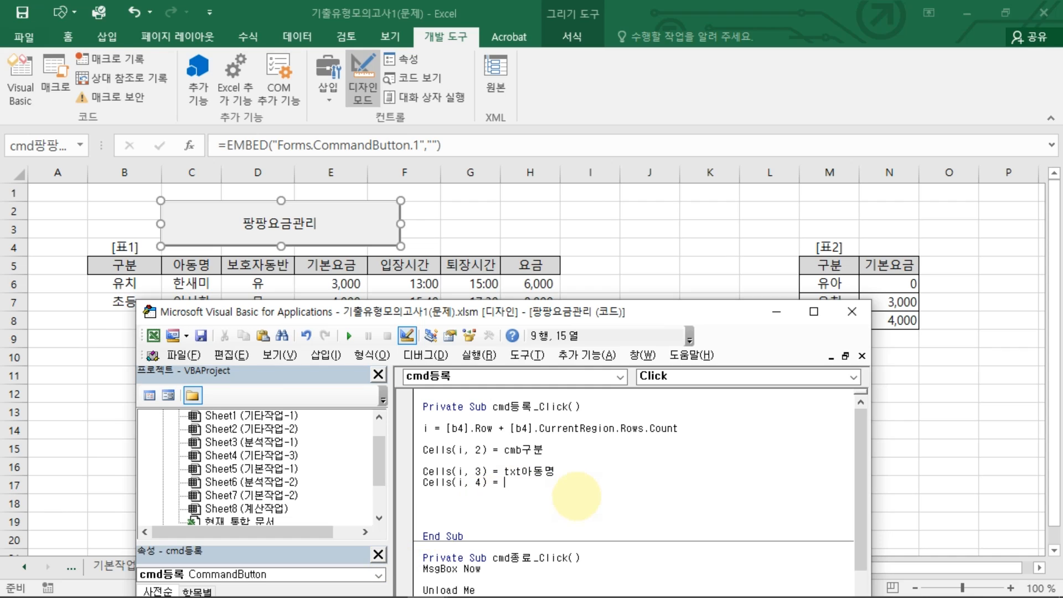
key(BackSpace)
key(BackSpace)
key(BackSpace)
key(BackSpace)
key(BackSpace)
key(BackSpace)
key(BackSpace)
key(BackSpace)
key(BackSpace)
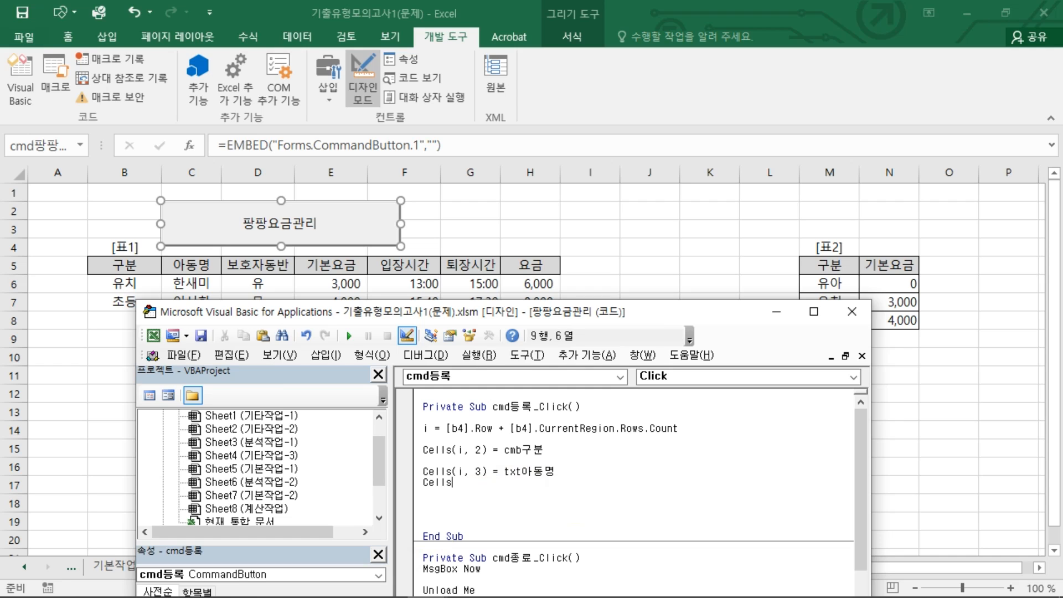
key(BackSpace)
key(BackSpace)
text(ㅑㄹ)
drag(666, 313, 684, 173)
key(BackSpace)
key(BackSpace)
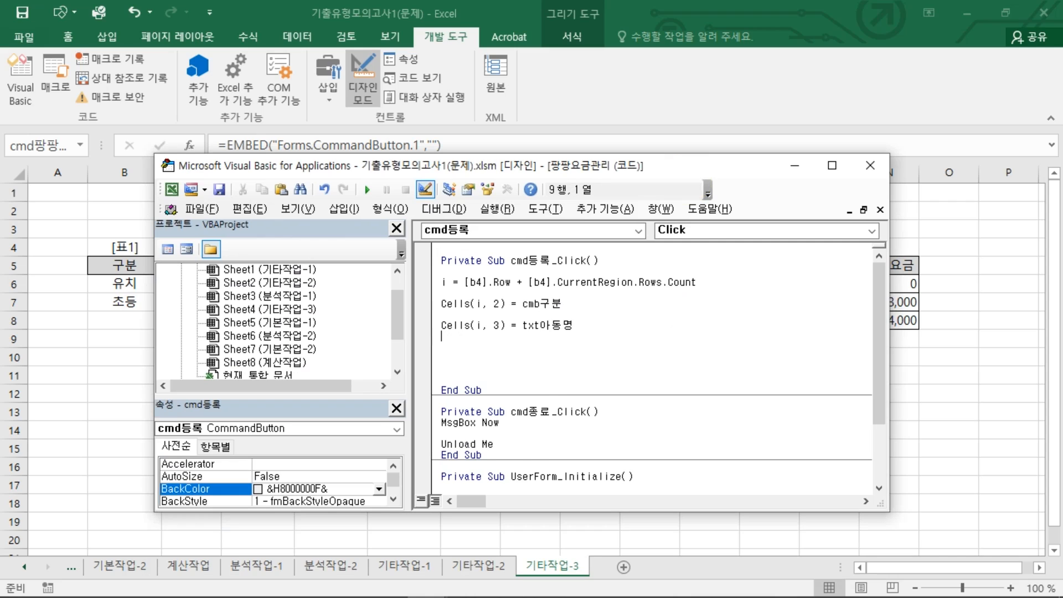
Leave a blank line below the Cells(i, 3) statement and enter the condition If opt유 = True Then
key(Return)
key(BackSpace)
key(Return)
text(if opt유)
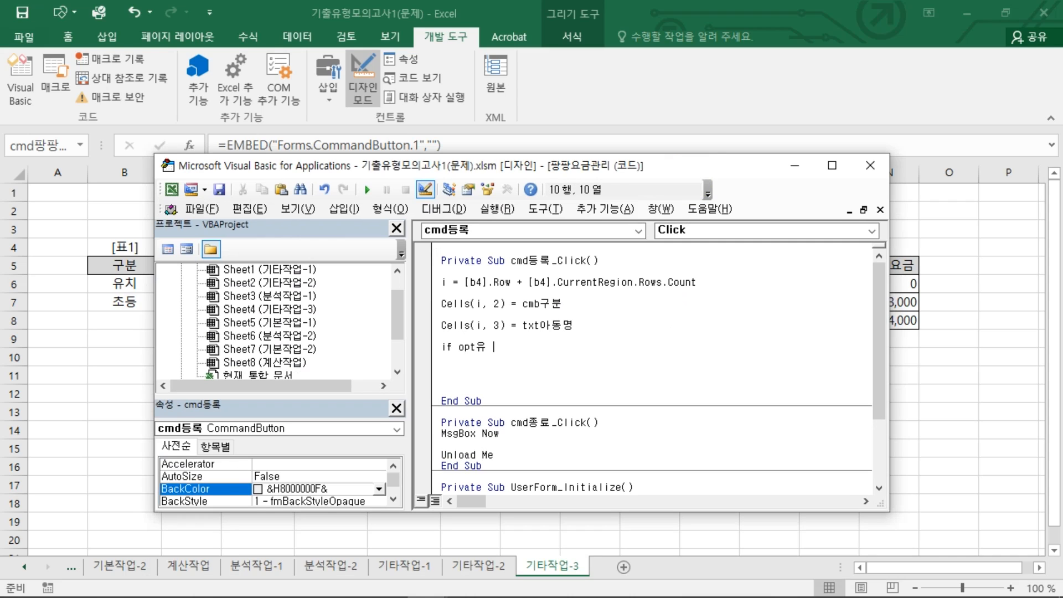
text( =true then)
key(Return)
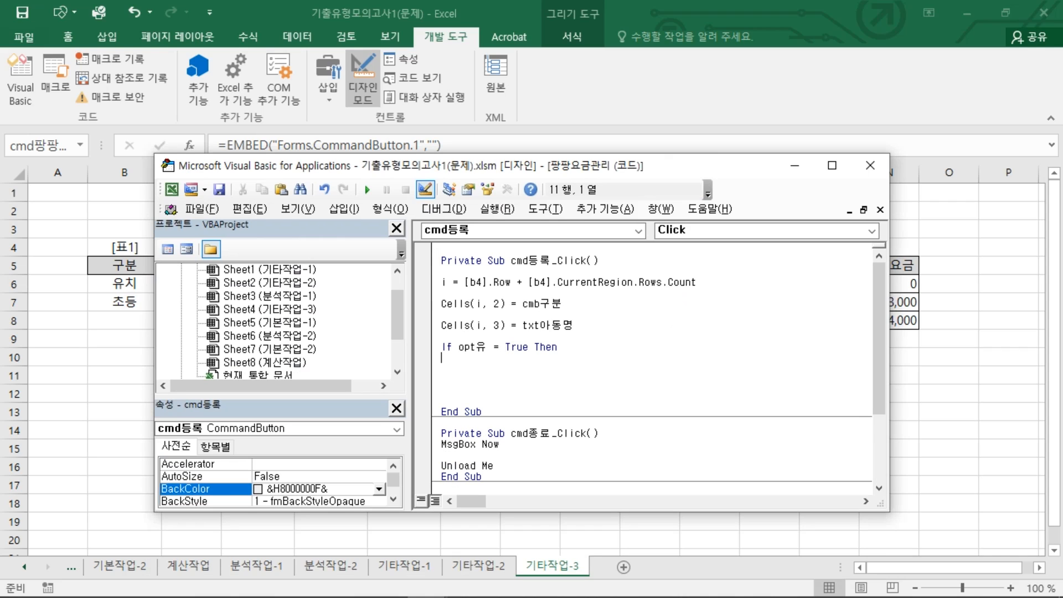
Under the opt유 condition, paste the copied Cells code and edit it into Cells(i, 4) = "유"
key(ctrl+v)
key(BackSpace)
key(BackSpace)
text(4)
key(End)
text(= "유)
key(Return)
key(Return)
Add an Else branch that assigns "무" to column 4 of row i, and close the block with End If
text(else)
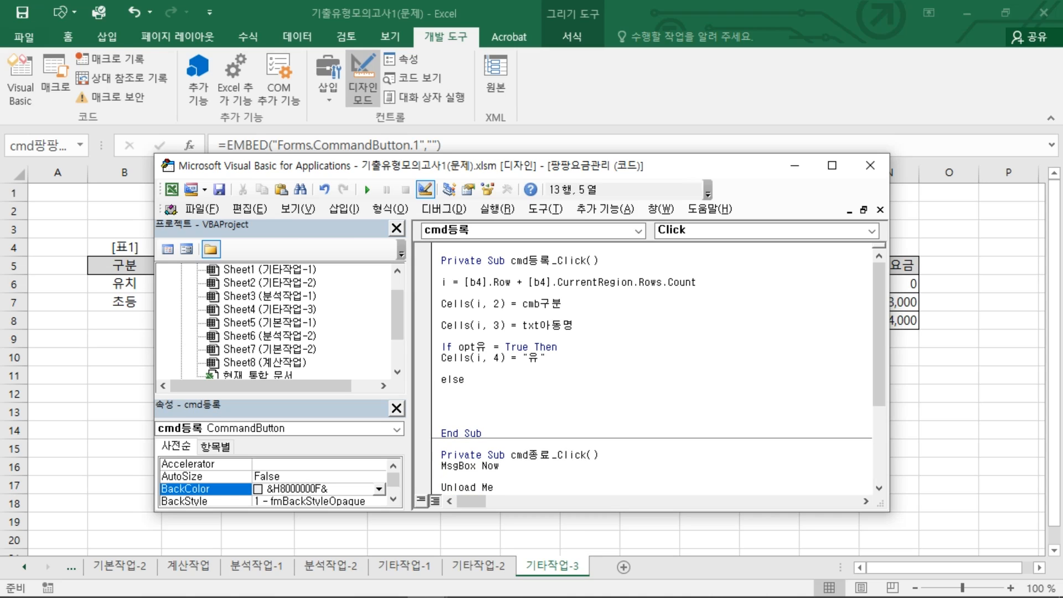
key(Return)
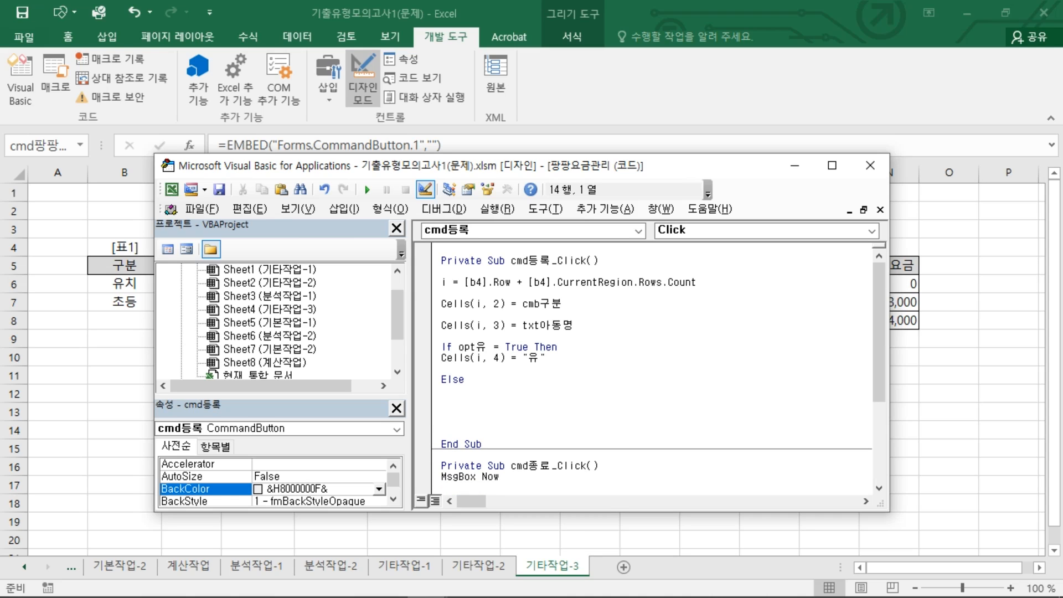
text(cell)
key(ctrl+v)
key(BackSpace)
text(4)
key(End)
text("a)
key(BackSpace)
text(무)
key(Return)
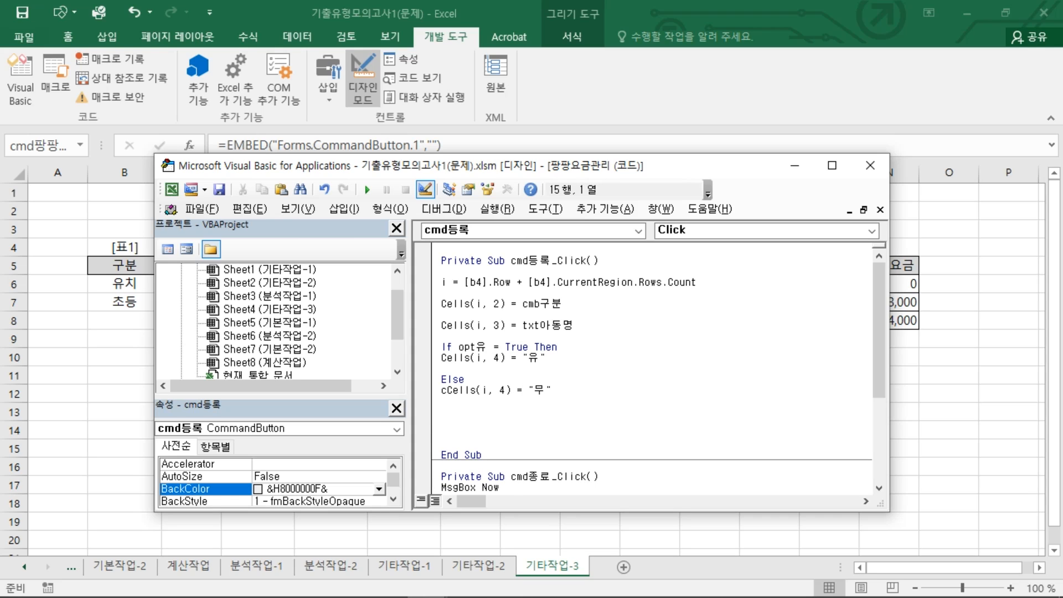
text(end if)
key(Return)
Examine the 보호자동반 column and the remaining [표1] columns 기본요금, 입장시간, 퇴장시간 and 요금 on the sheet
drag(671, 165, 883, 198)
mouse_move(680, 461)
mouse_down()
mouse_move(783, 443)
mouse_move(684, 464)
mouse_up()
mouse_move(259, 332)
mouse_down()
mouse_move(247, 260)
mouse_move(265, 327)
mouse_up()
key(Escape)
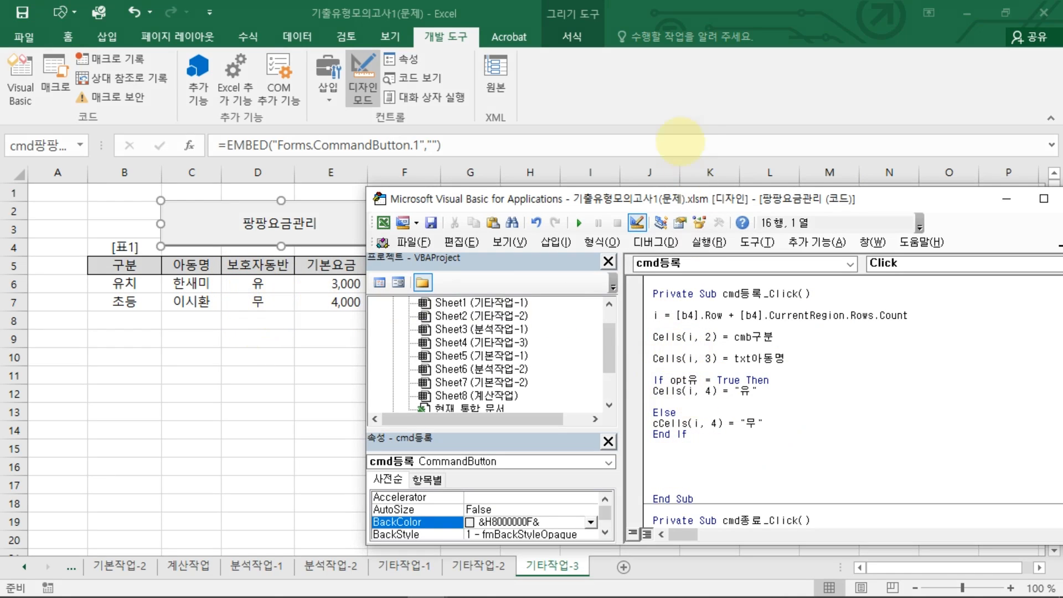
drag(694, 198, 514, 324)
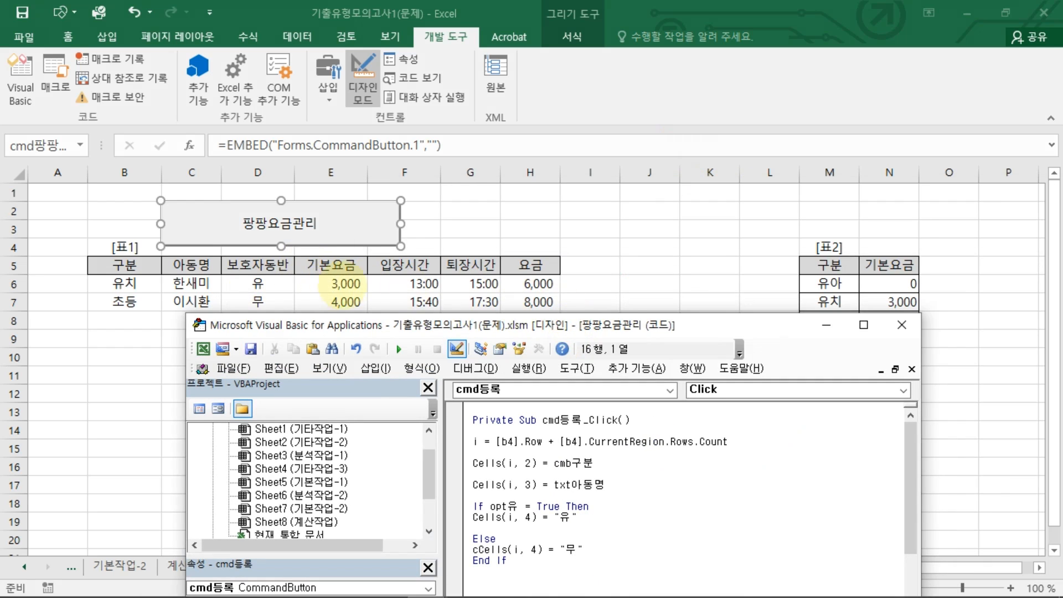
drag(343, 259, 332, 291)
mouse_move(409, 259)
mouse_down()
mouse_move(428, 276)
mouse_move(550, 280)
mouse_up()
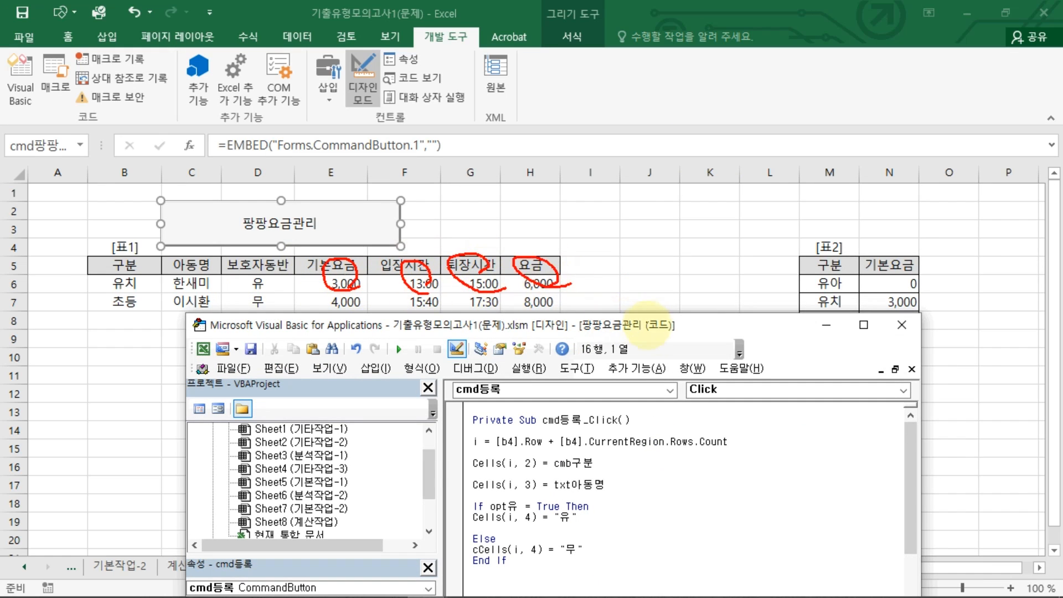
key(Escape)
Paste the copied Cells code below End If and set its column index to 5
mouse_move(647, 325)
mouse_down()
mouse_move(722, 128)
mouse_move(722, 71)
mouse_up()
key(ctrl+v)
click(601, 317)
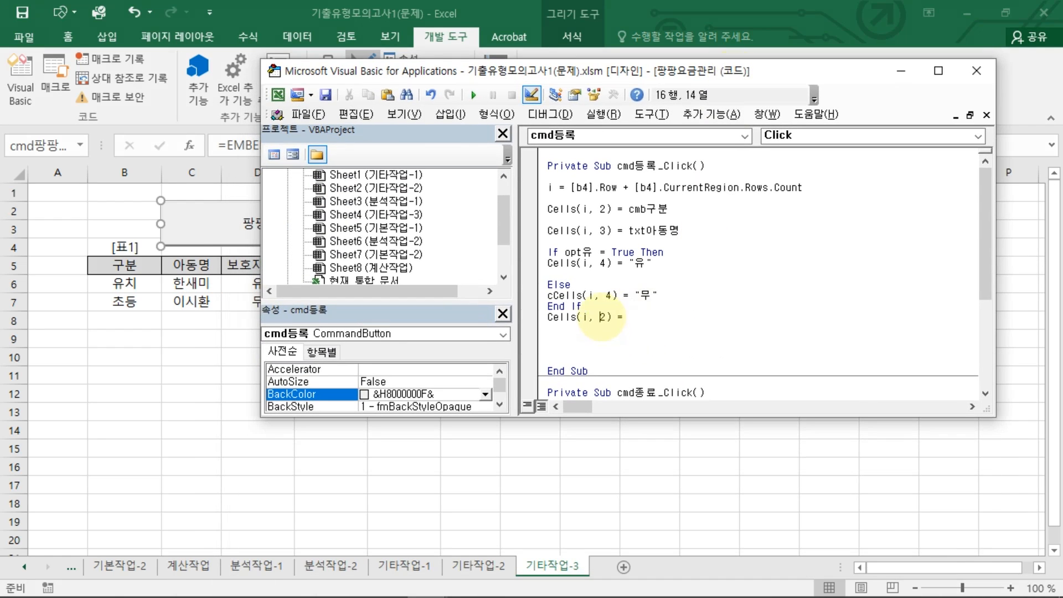
text(5)
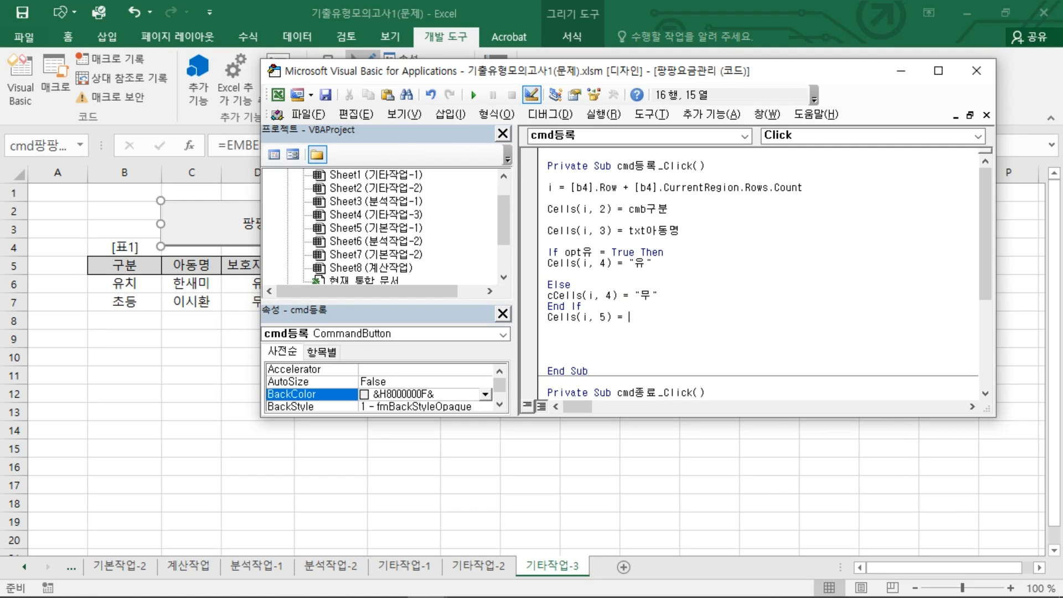
Complete the Cells(i, 5) assignment with Cells(cmb구분.ListIndex + 6, 14)
text( Cells()
text(cmg)
text(b)
text(구분.)
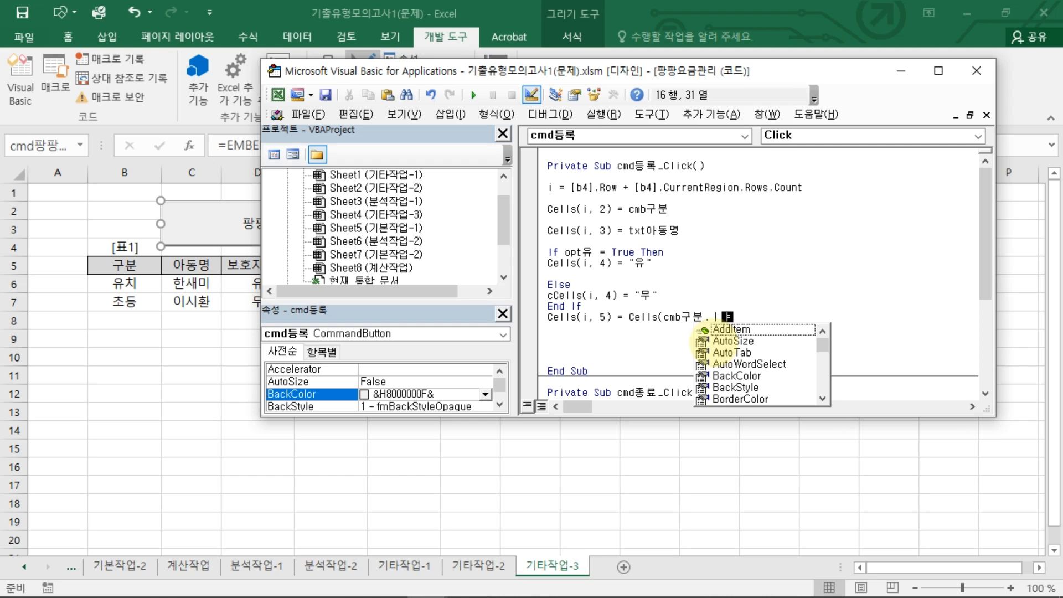
key(Escape)
text(list)
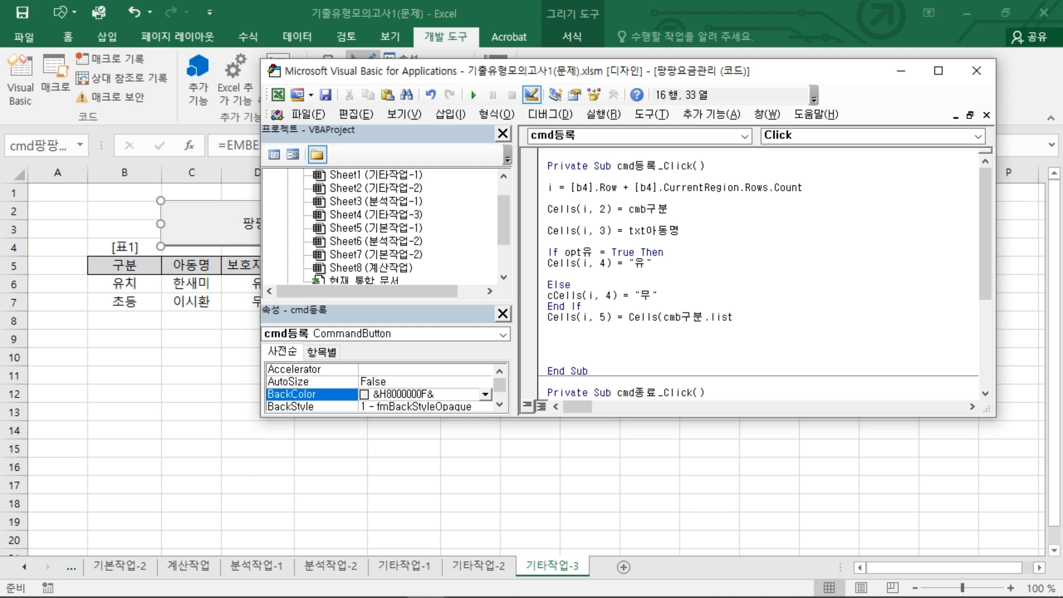
text(index )
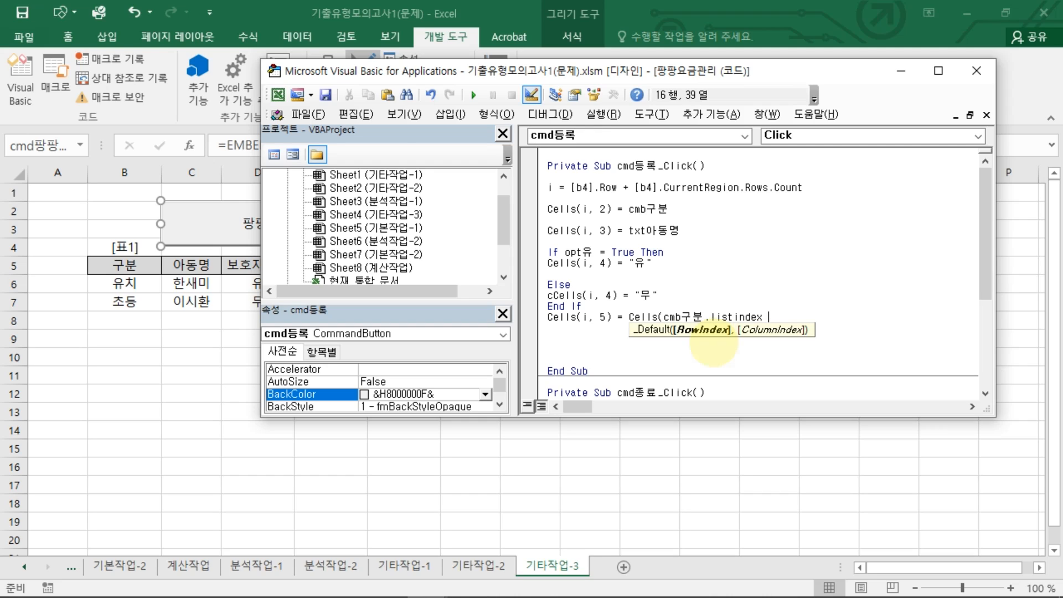
text(+ 6,)
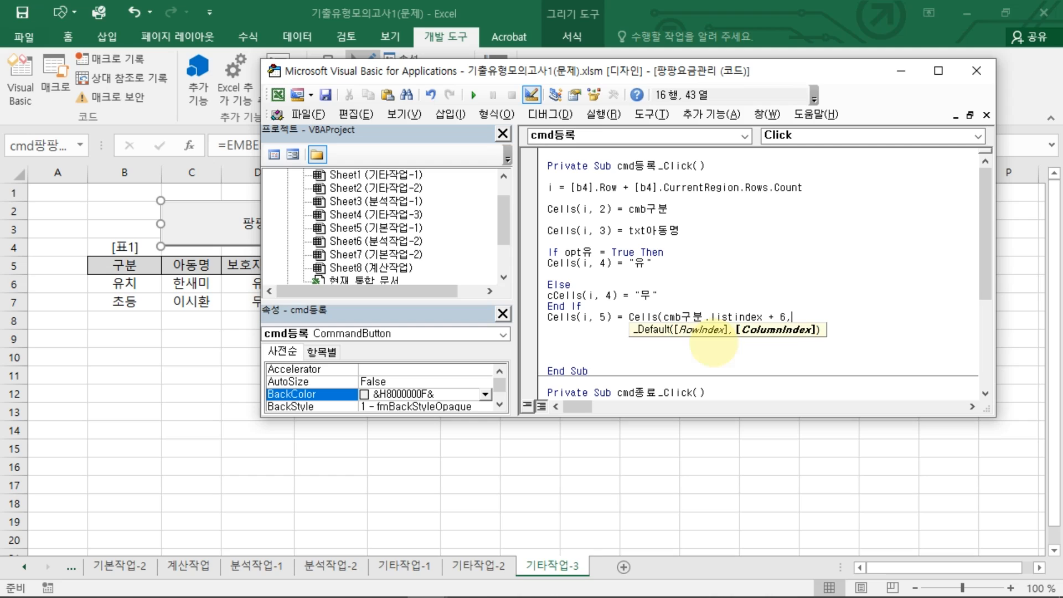
text(14))
key(Return)
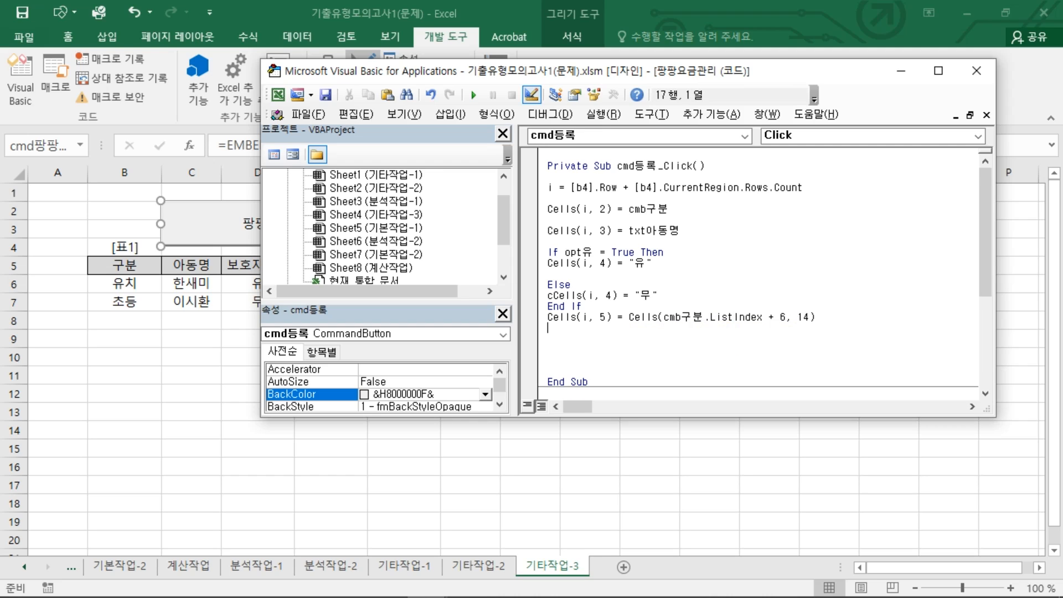
Below the Cells(i, 5) statement, enter Cells(i, 6) = txt입장시간
text(Cells(i, ) =)
key(Left)
key(Left)
key(Left)
text(6)
text( txt이)
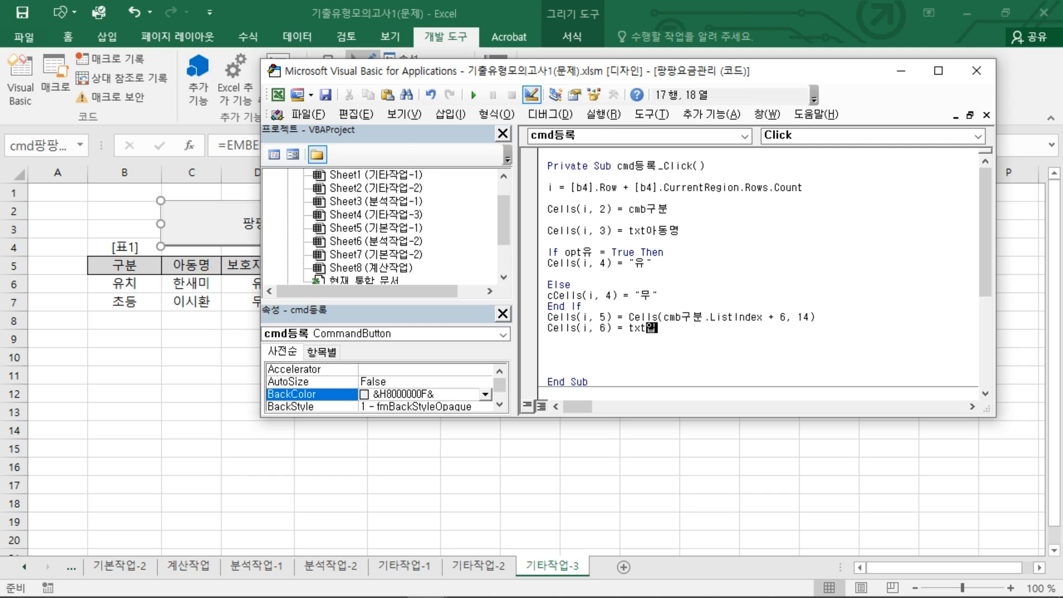
text(장시간)
In the Cells(i, 6) statement, wrap txt입장시간 in a Format function and add a comma for its second argument
key(Left)
key(Left)
key(Left)
key(Left)
key(Left)
key(Left)
key(Left)
text(ㄹ)
key(BackSpace)
text(format)
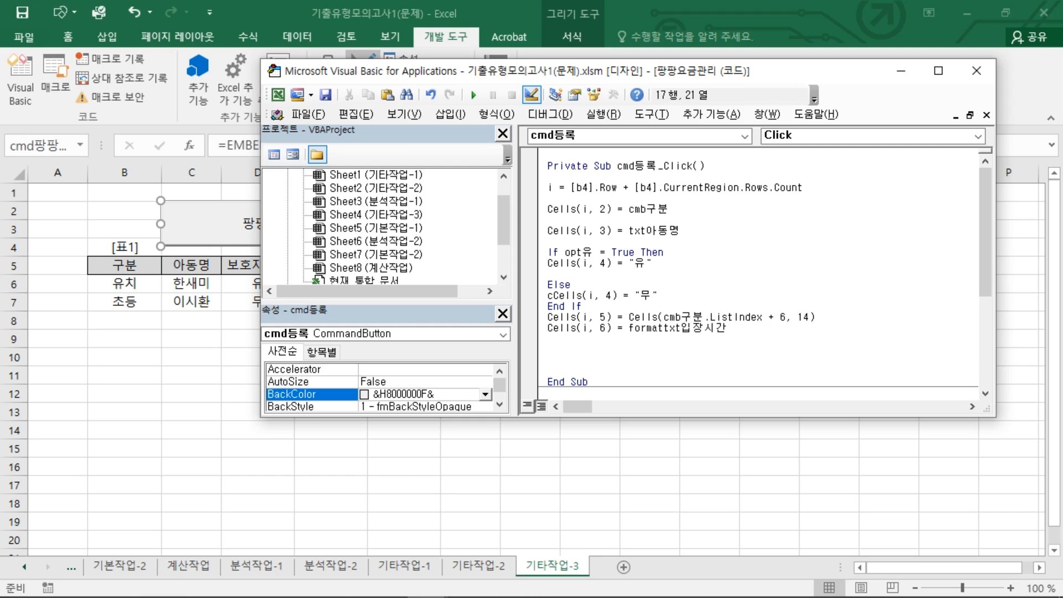
text(()
key(End)
text(,)
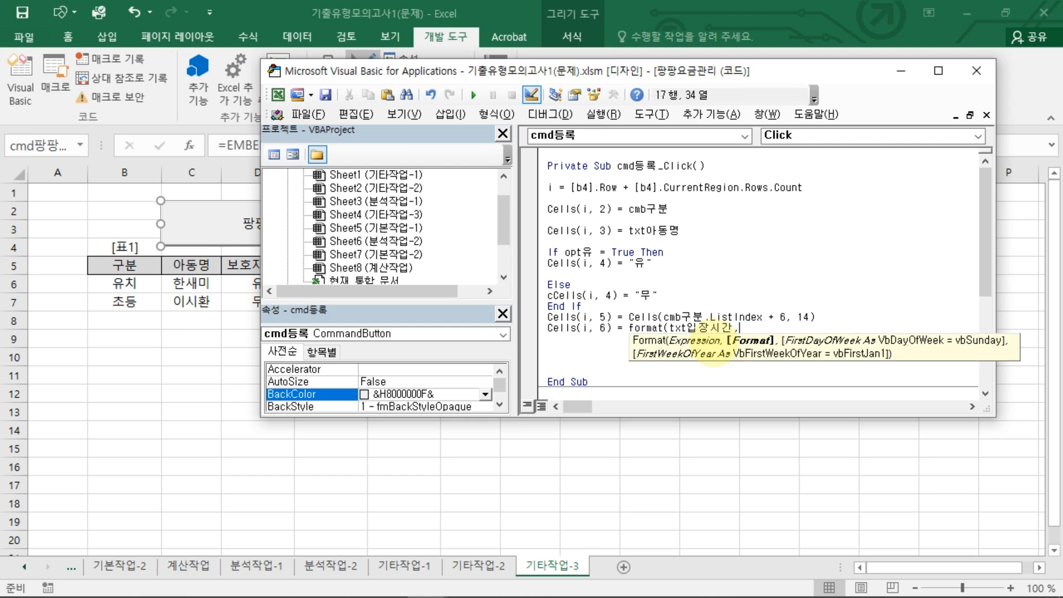
Complete the Format function for txt입장시간 with the "hh:mm" format and start a new line
text(" .h)
key(BackSpace)
key(BackSpace)
key(BackSpace)
key(BackSpace)
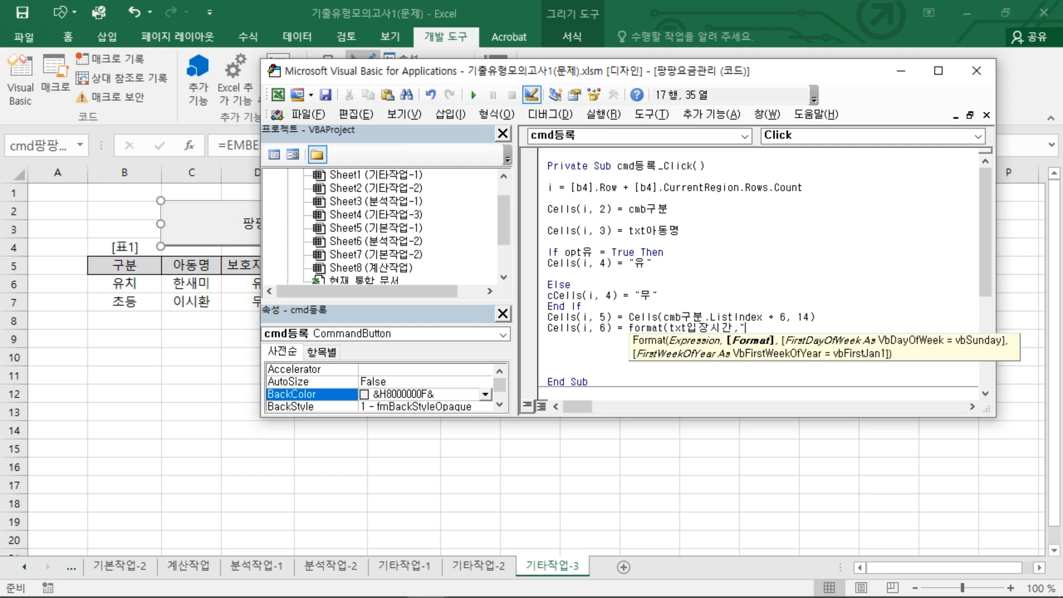
text(hh:mm"))
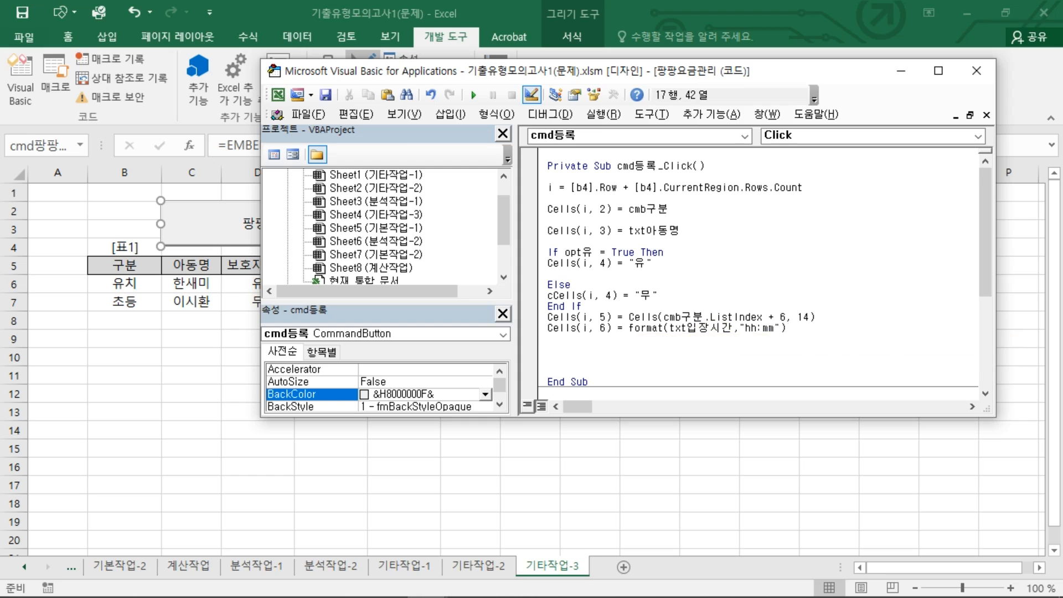
key(Return)
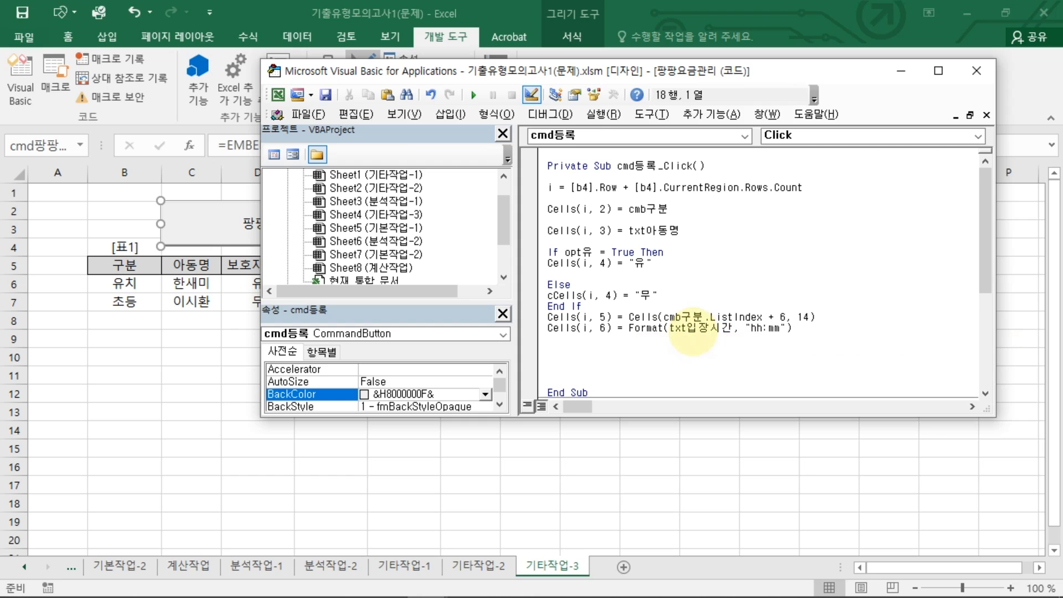
Copy the whole Cells(i, 6) statement to two lines below and set the copy's column index to 7
drag(548, 328, 793, 328)
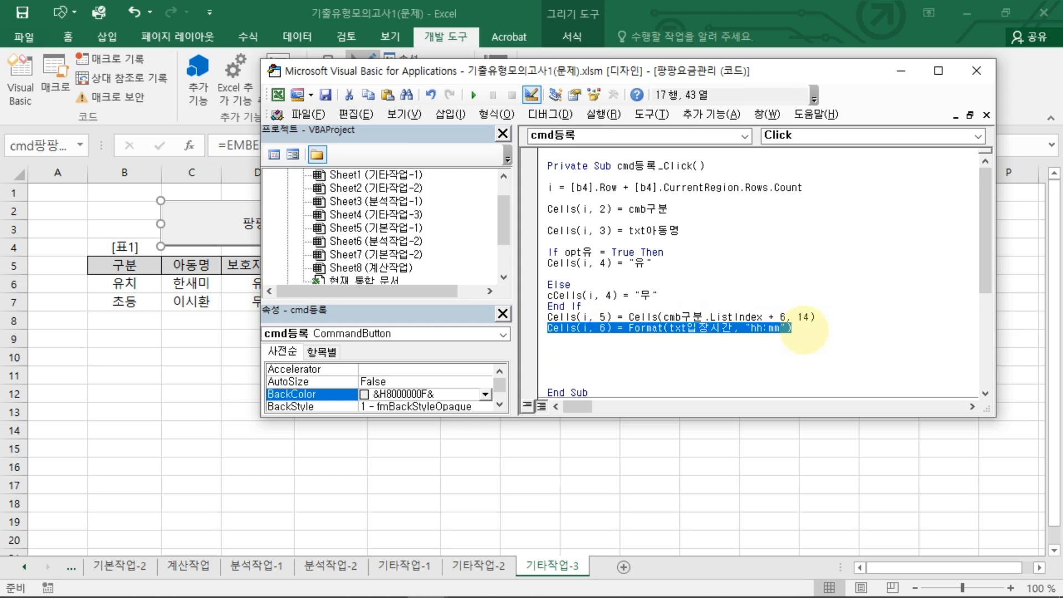
key(ctrl+c)
click(607, 348)
key(ctrl+v)
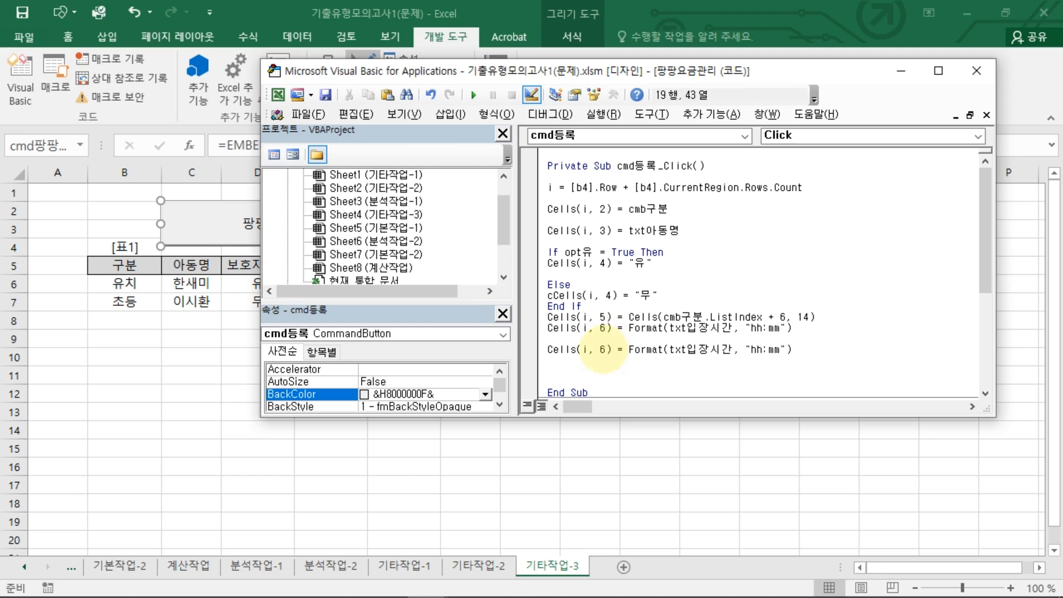
double_click(605, 348)
text(7)
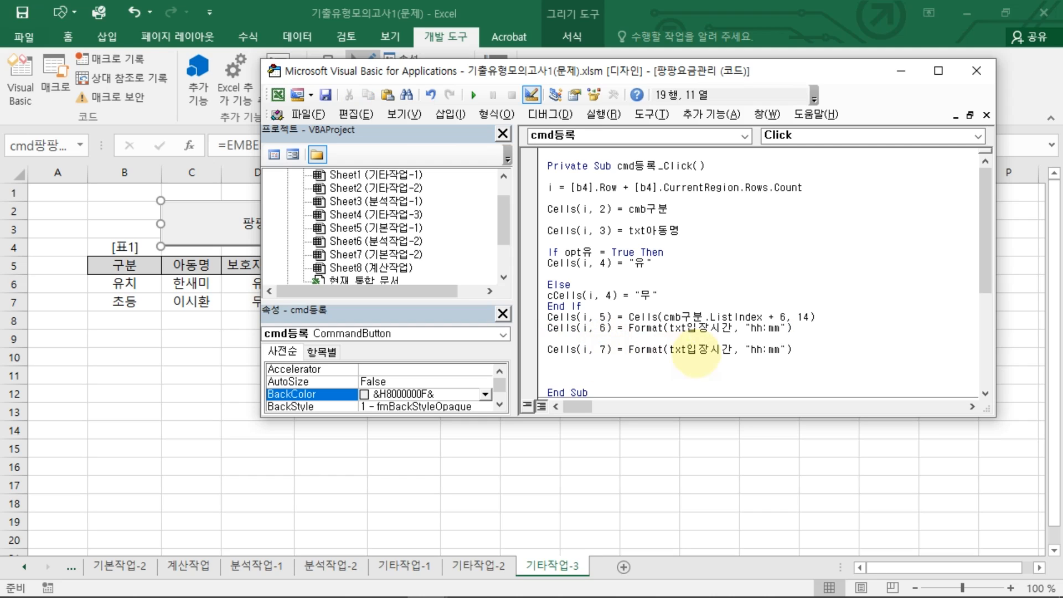
Change the control in the Cells(i, 7) statement to txt퇴장시간 and start a new line below it
click(687, 349)
key(Delete)
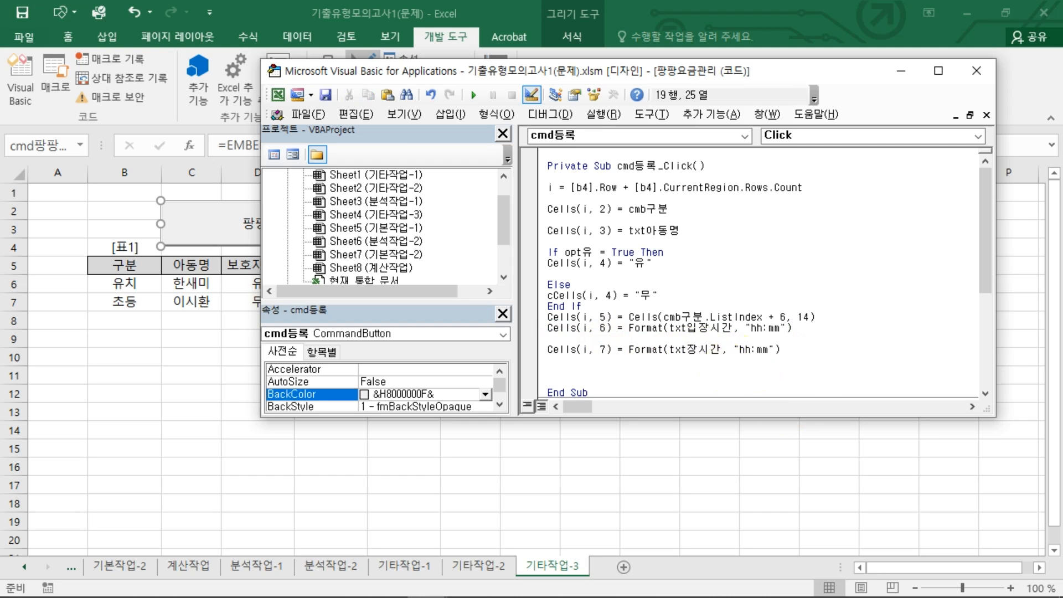
key(BackSpace)
key(BackSpace)
text(ㅌ)
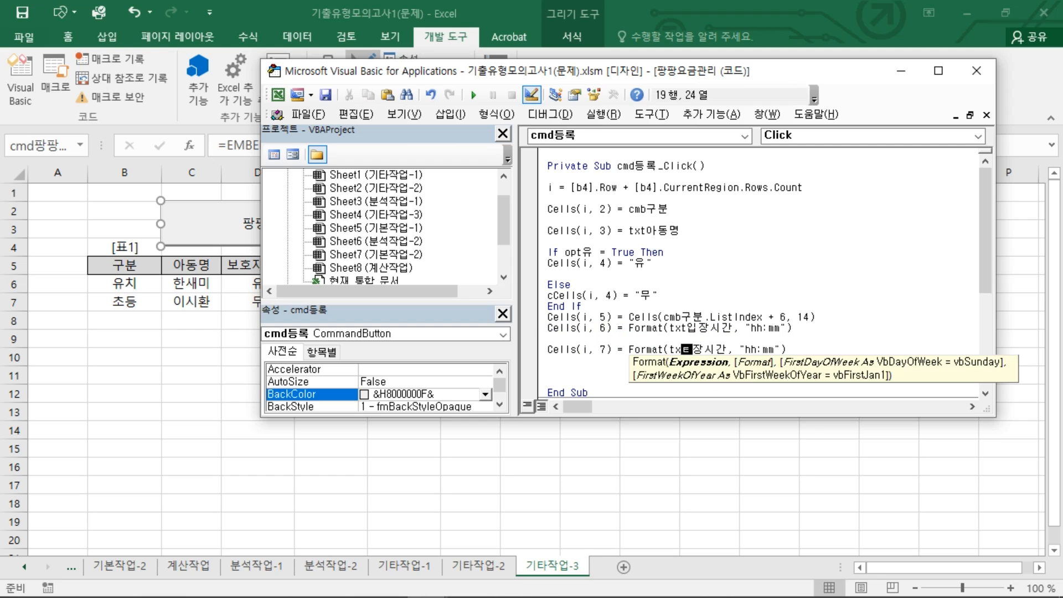
key(Right)
text(t)
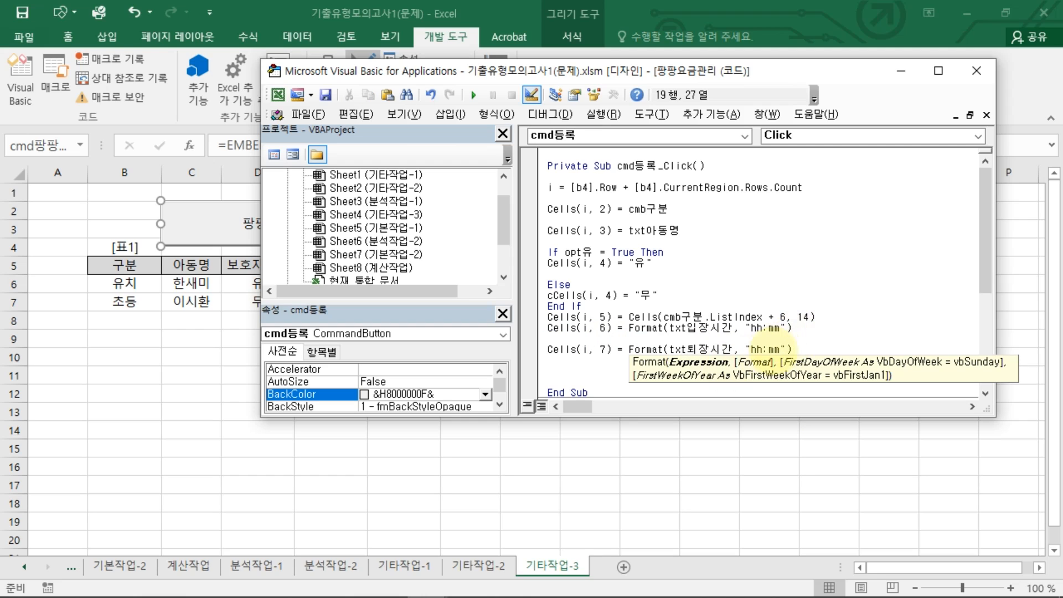
click(805, 347)
key(Return)
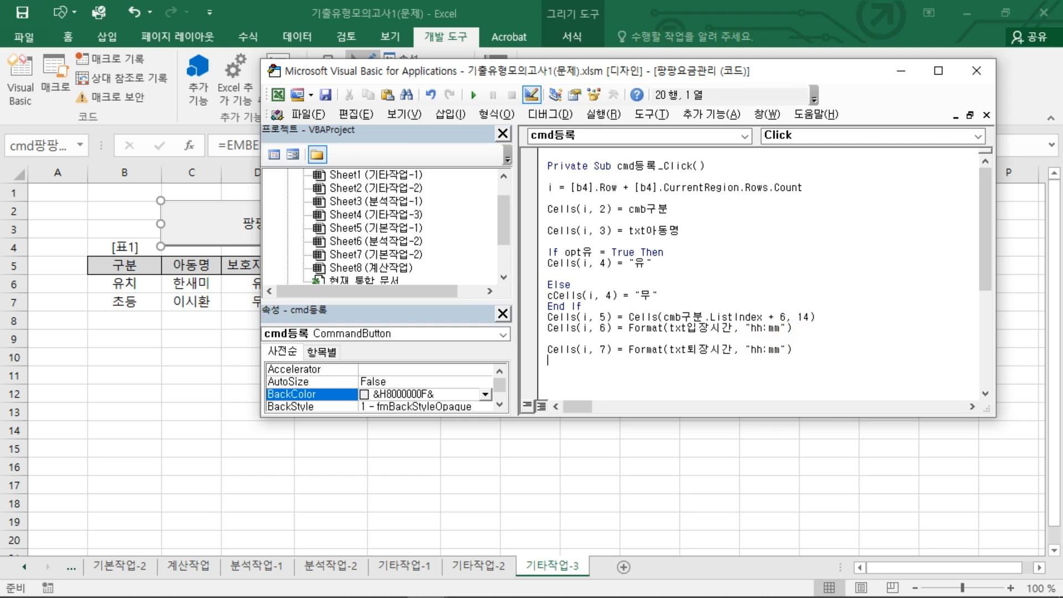
Paste the copied Format statement below the txt퇴장시간 line and set its column index to 7
key(ctrl+v)
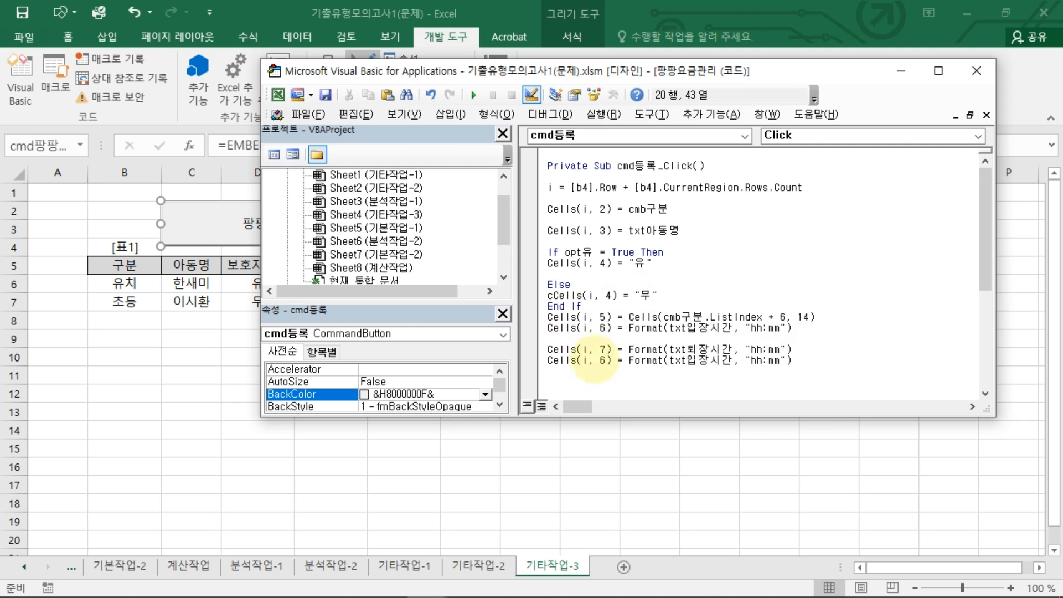
click(600, 360)
key(Delete)
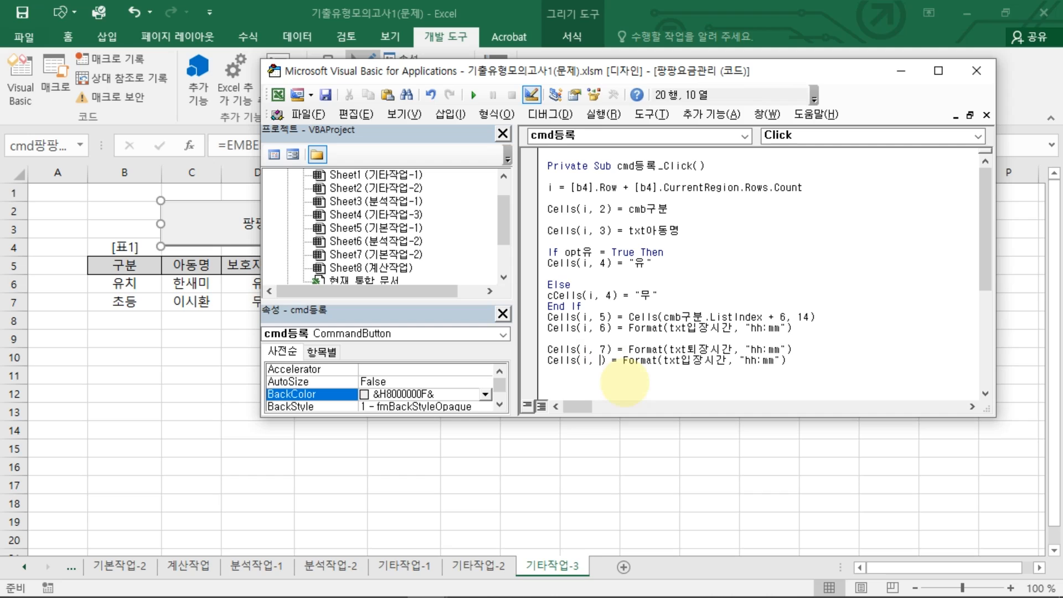
text(7)
Replace the pasted line's Format expression with hour(cells(i,7)-cells(i,6))
drag(628, 360, 838, 366)
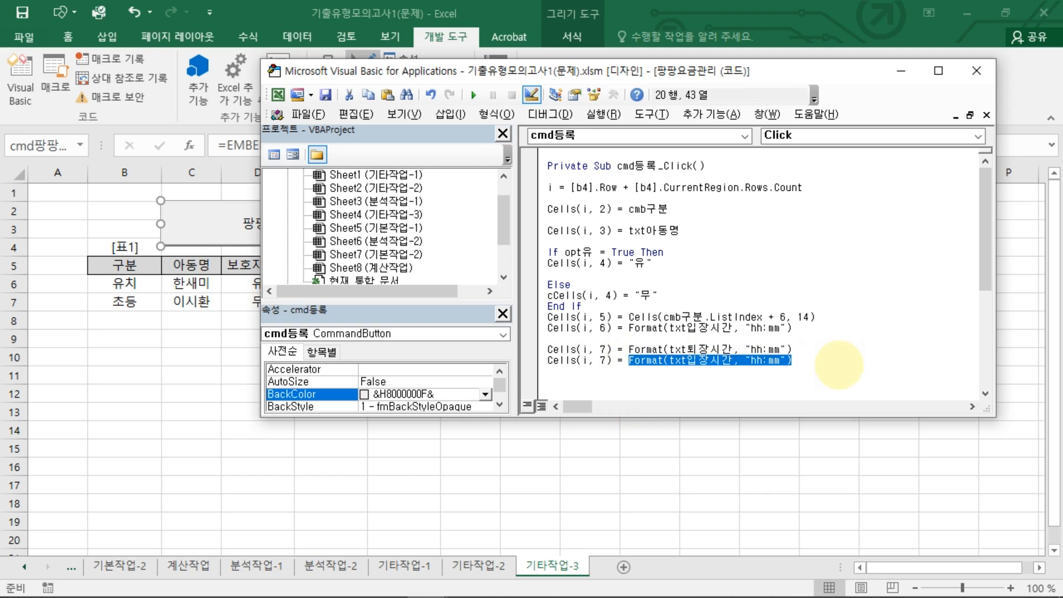
text(h)
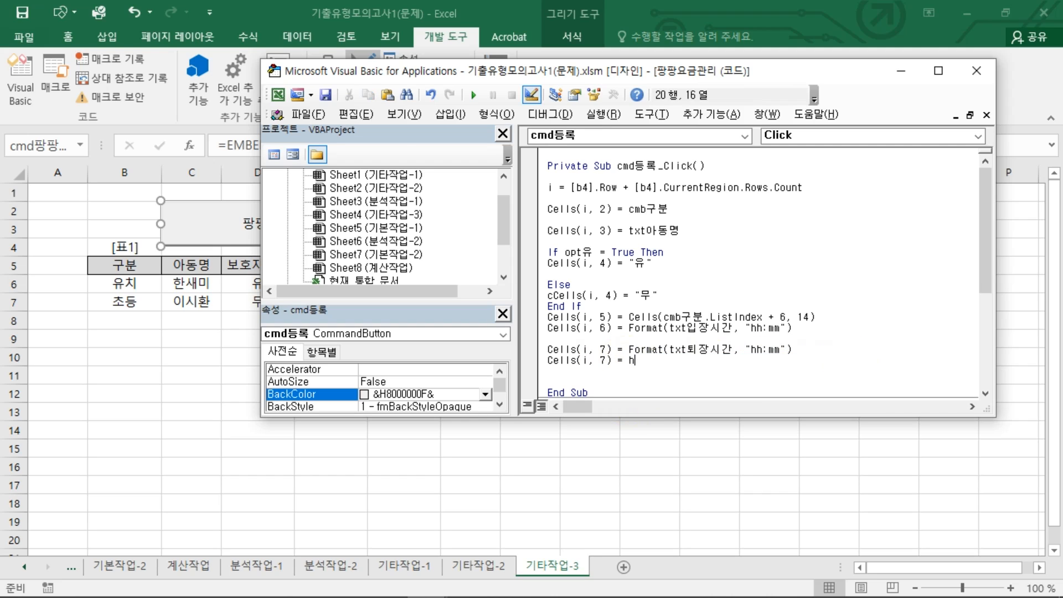
text(rour()
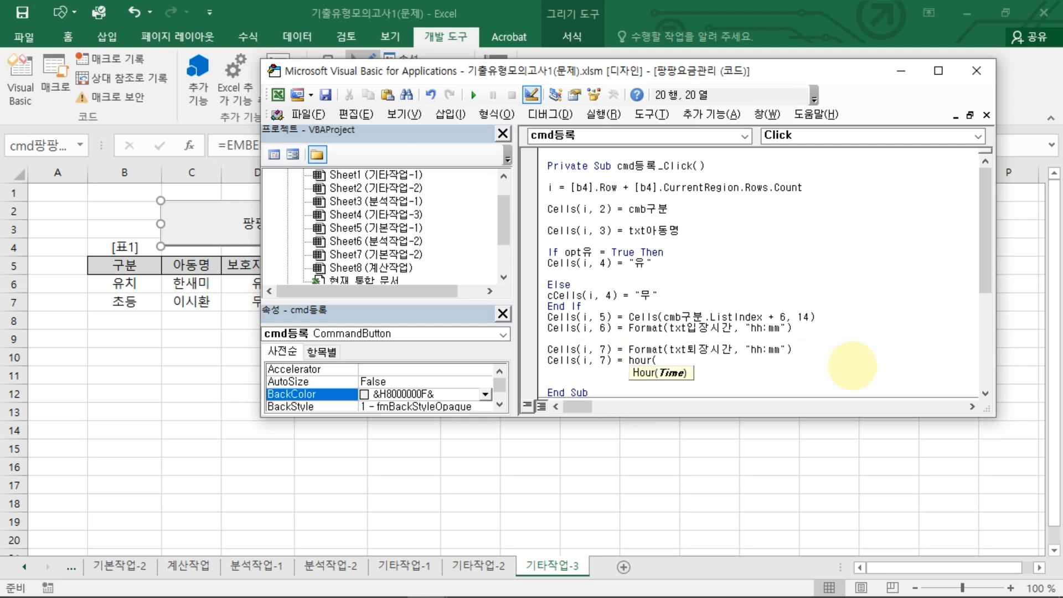
text(cells(i)
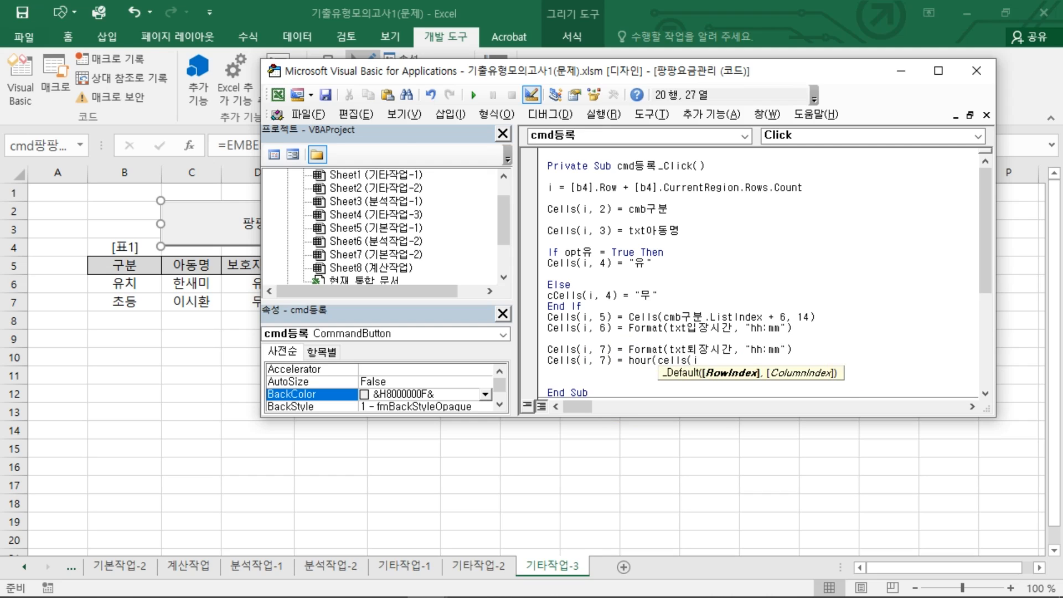
text(,7)
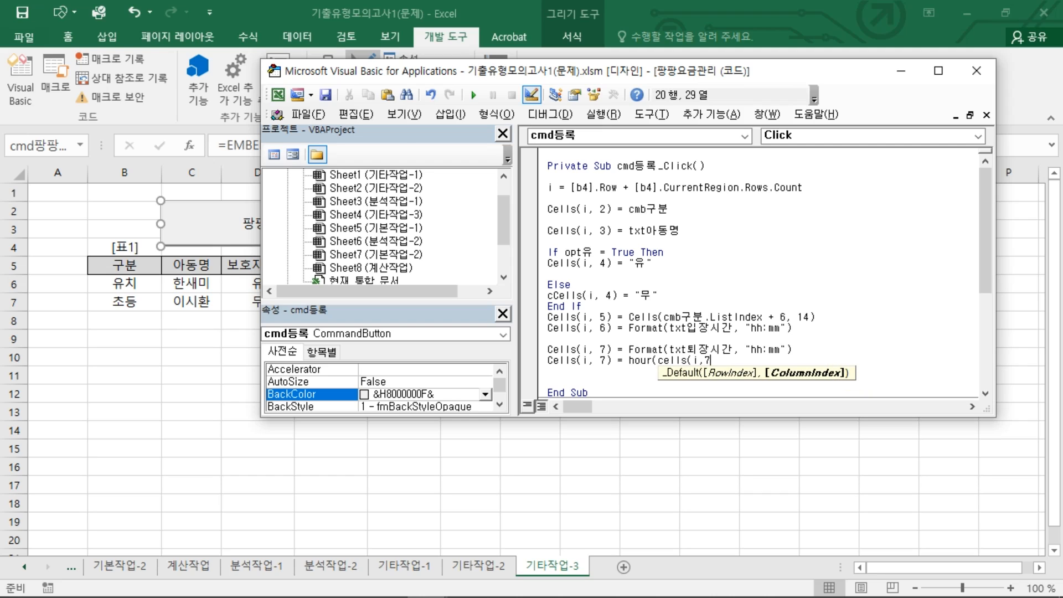
text()-c)
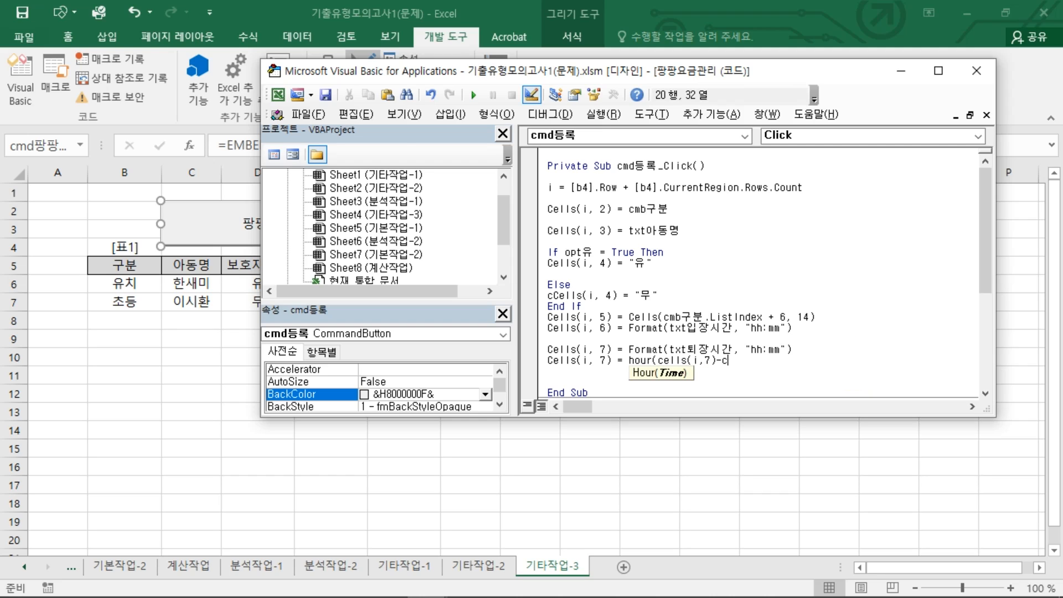
text(ells(i)
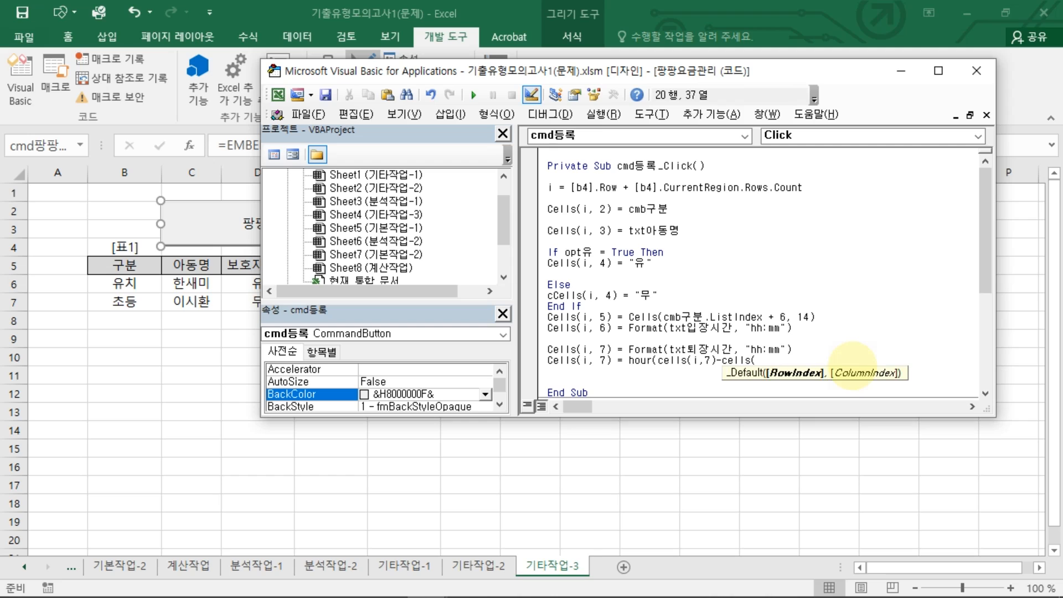
text(,6)
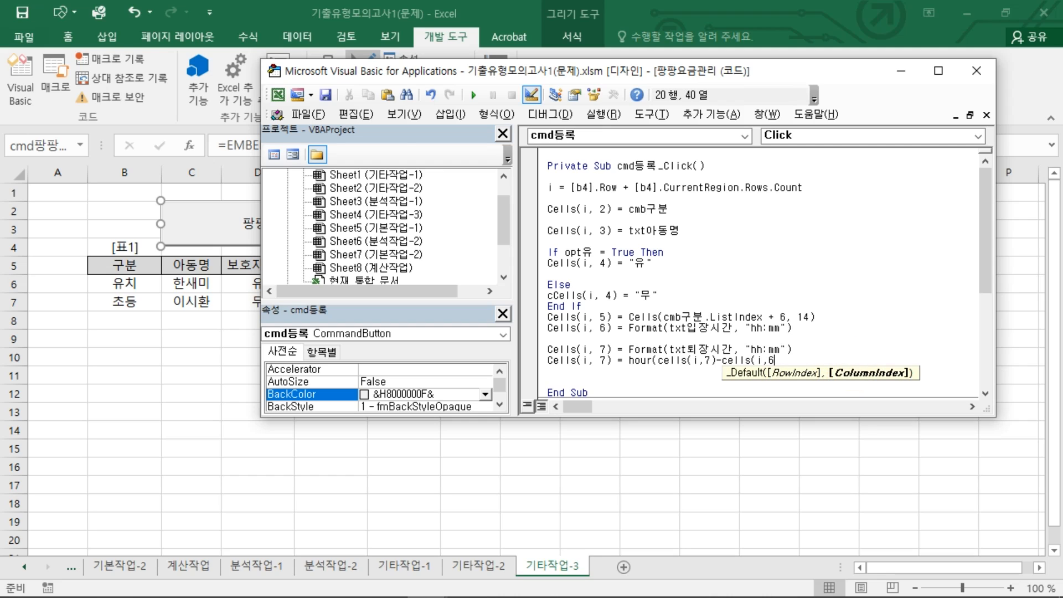
text()))
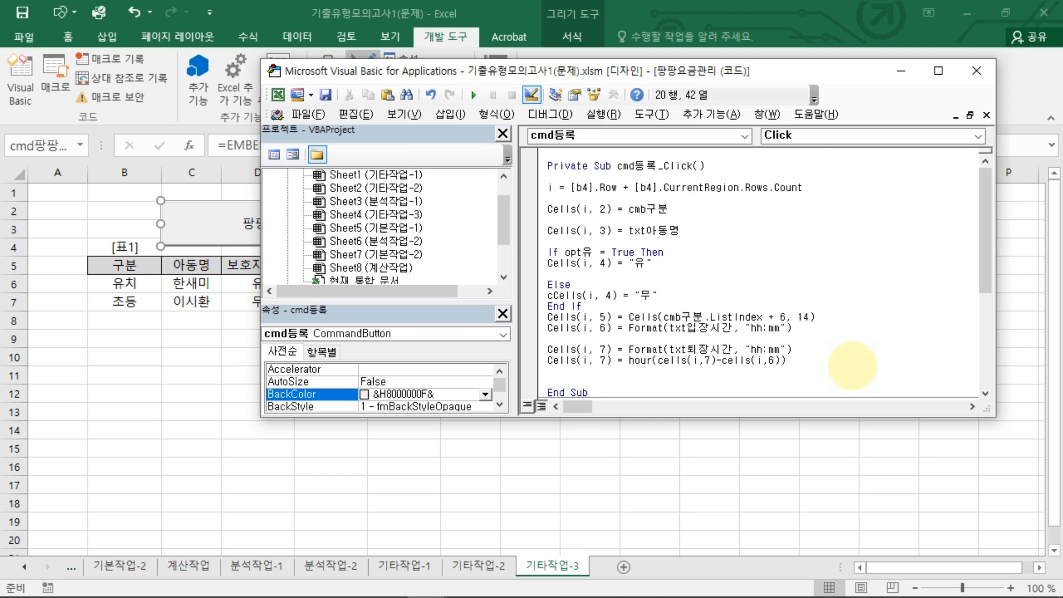
Multiply the Hour expression by cell(i,5) and finish the line
text(*cell)
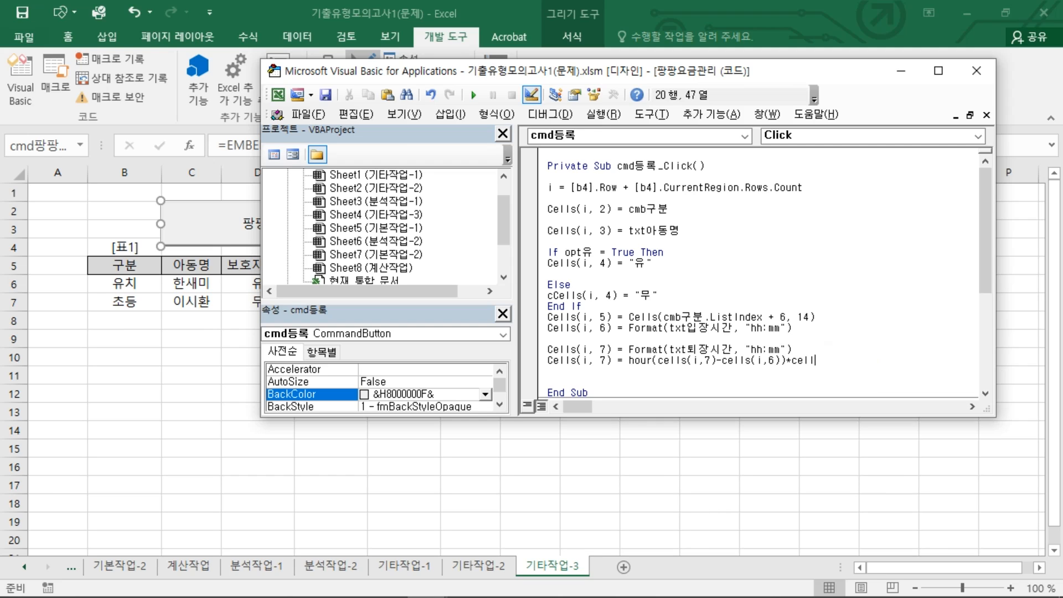
text((i,5)
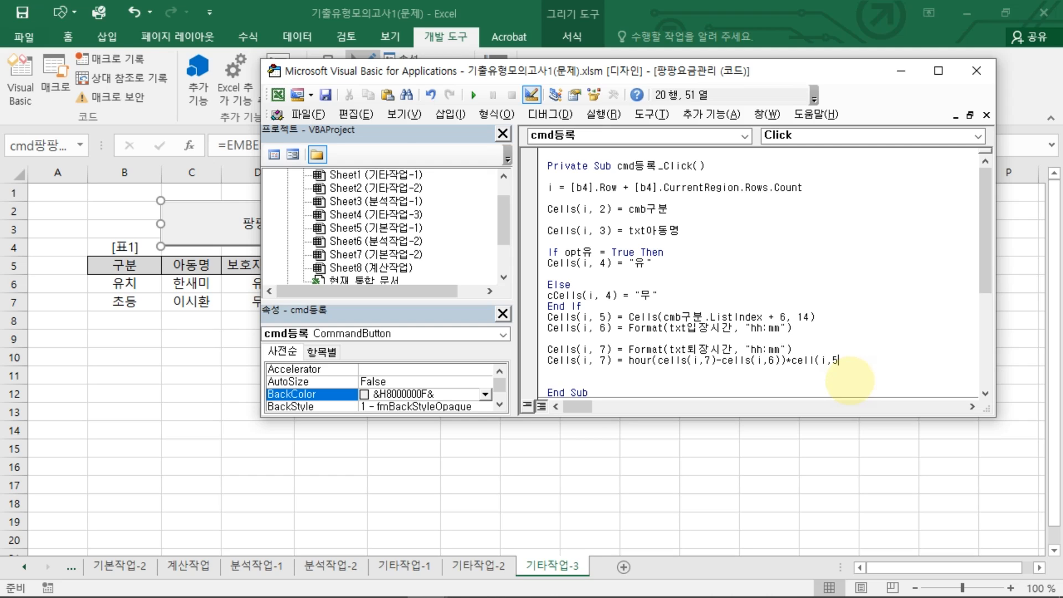
text())
key(Return)
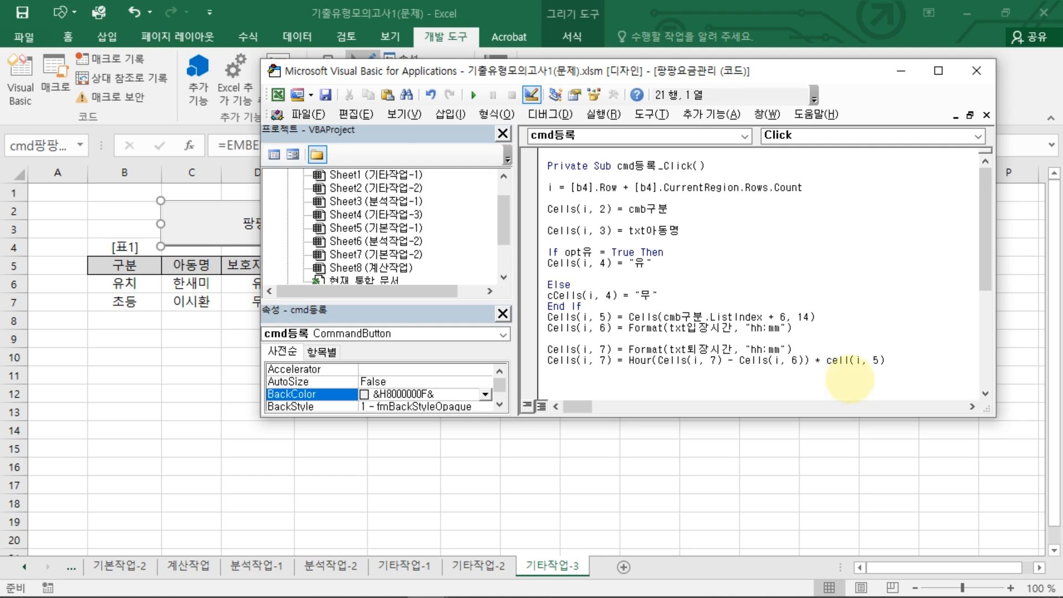
Make the code window taller, capture the cmd등록_Click code as a screen image, and close the Visual Basic editor
drag(734, 419, 734, 530)
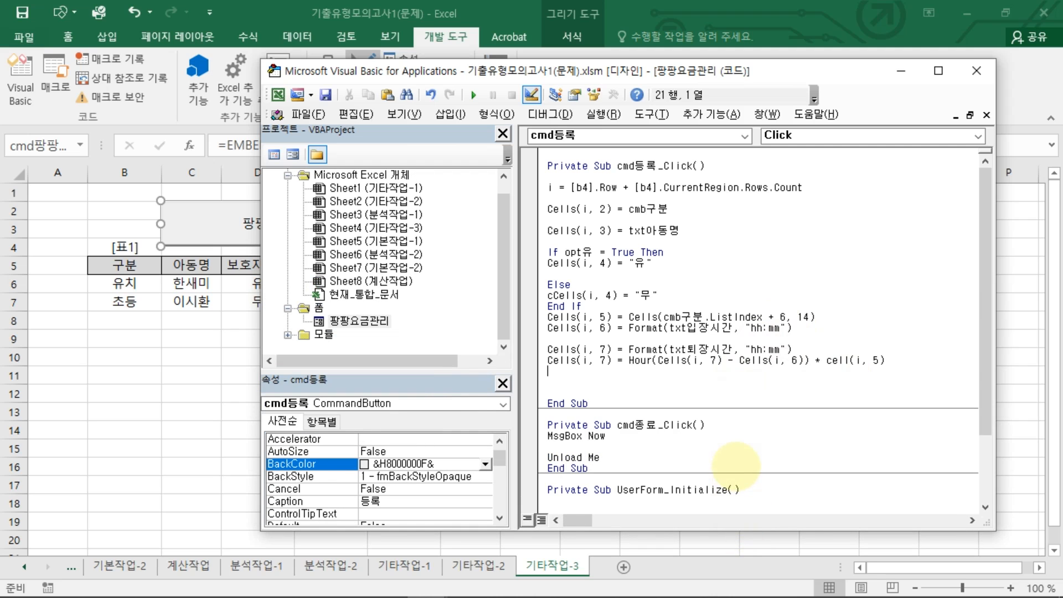
key(Print)
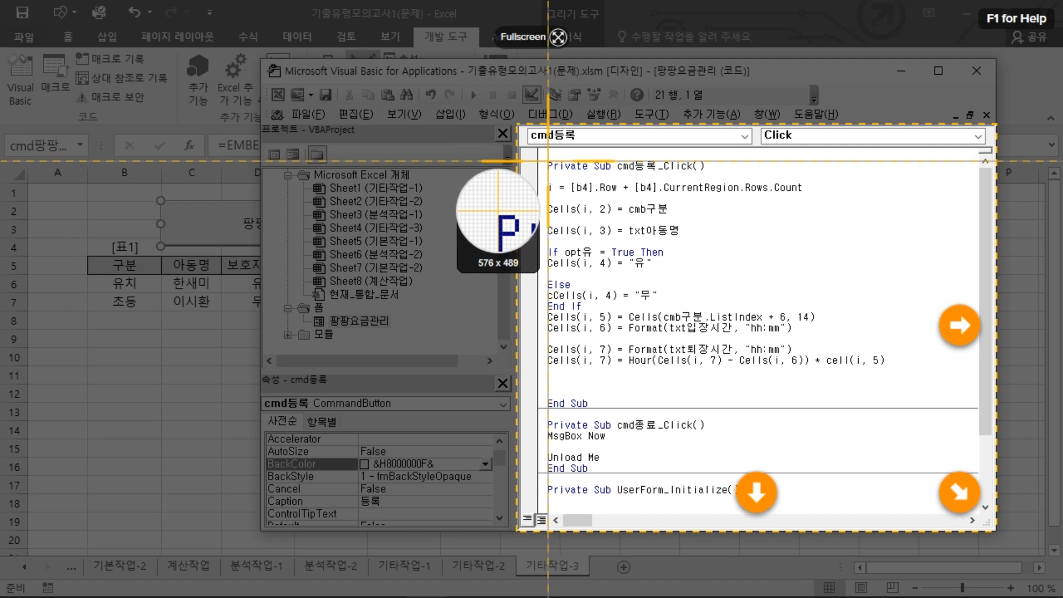
drag(546, 176, 884, 409)
click(976, 70)
Turn off design mode on the 기타작업-3 sheet and open the 팡팡요금관리 form
click(581, 339)
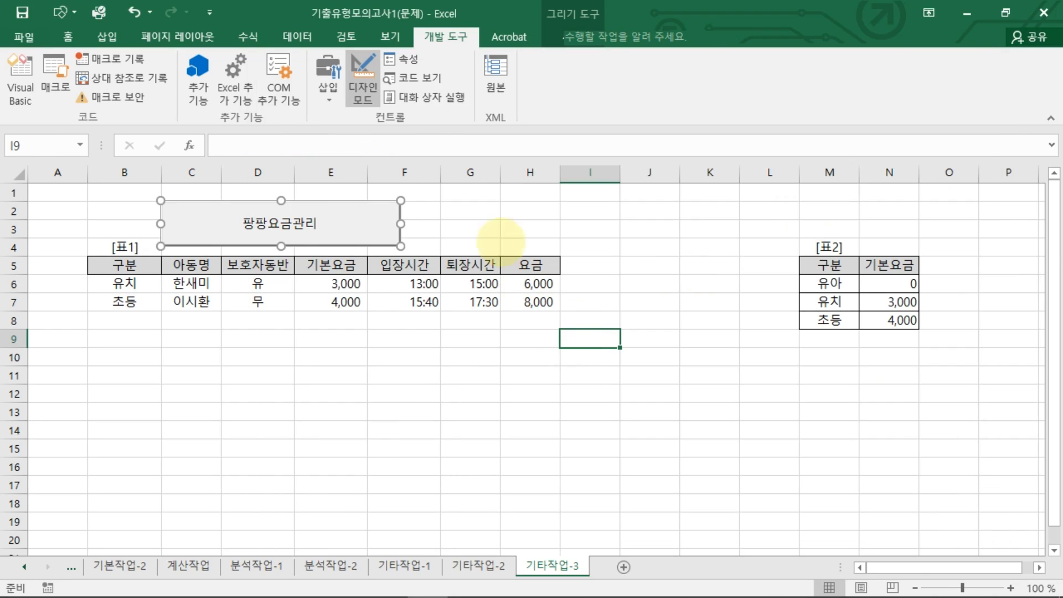
click(362, 83)
click(697, 373)
click(387, 236)
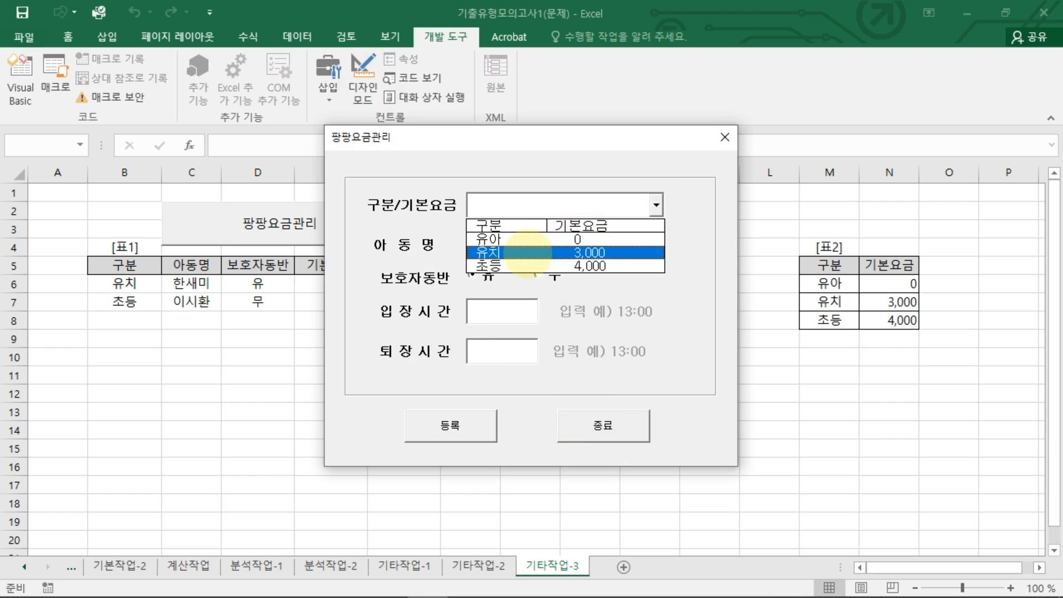
Fill in the form with 구분 유치, the child's name, 입장시간 10:00 and 퇴장시간 11:00
click(545, 252)
text(ghl)
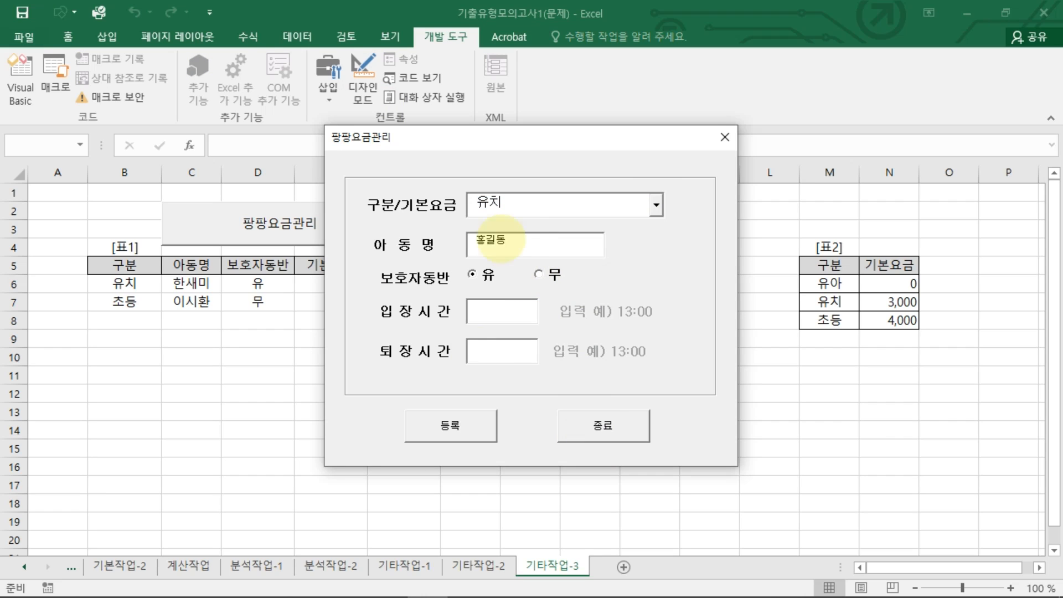
click(515, 317)
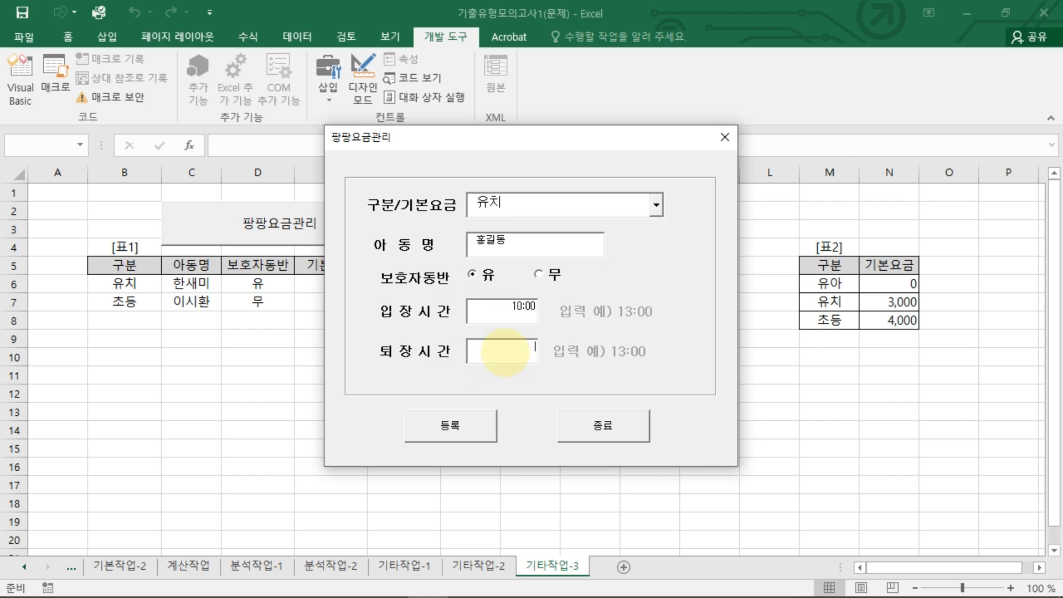
text(11:00)
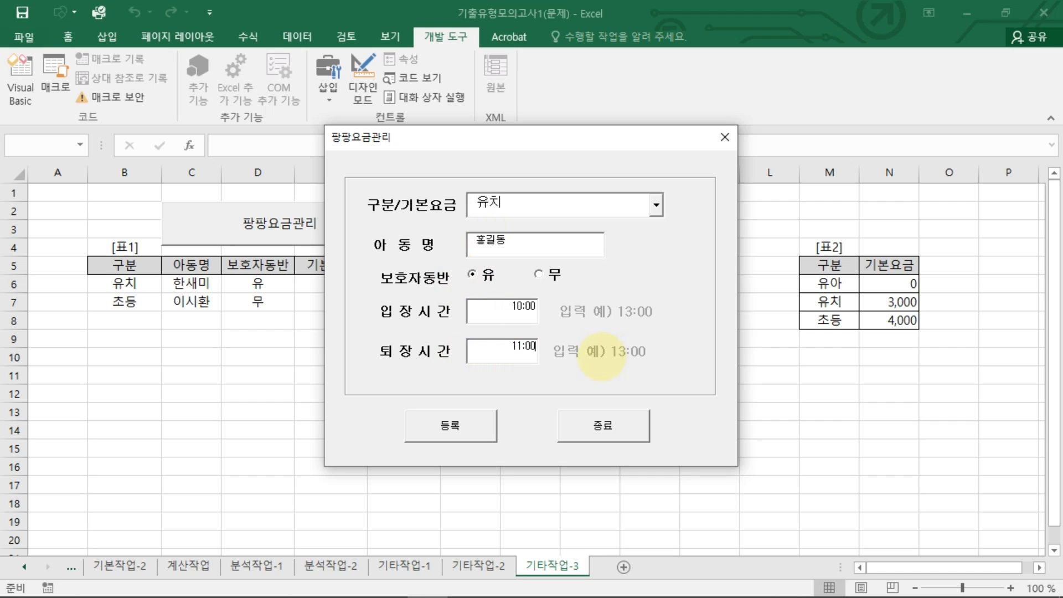
Try to register the form entry and correct the misspelled references to Cells(i, 4) and Cells(i, 5) in the cmd등록_Click code
click(474, 415)
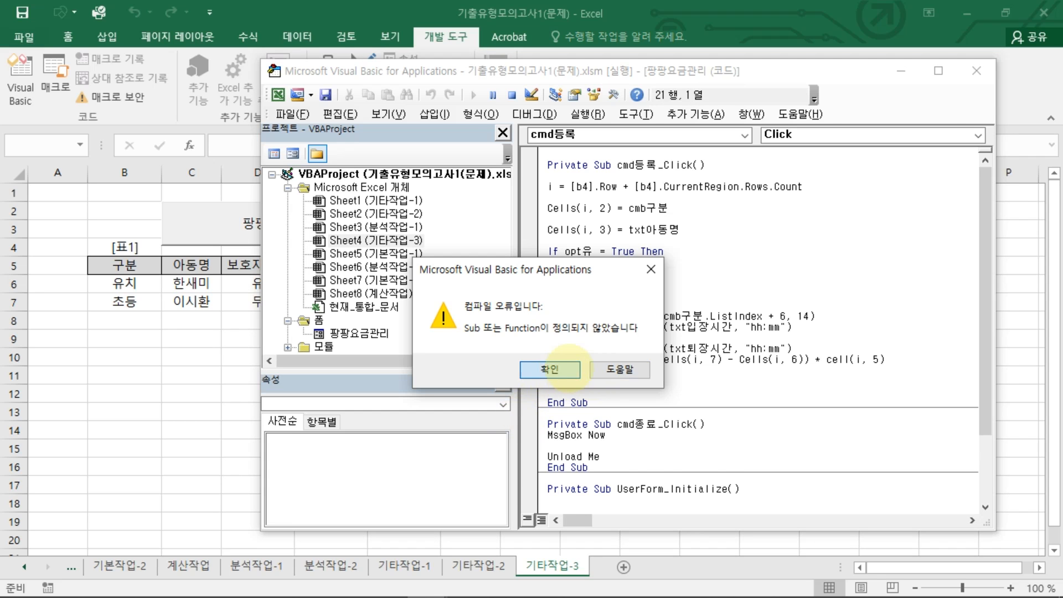
click(481, 434)
click(547, 295)
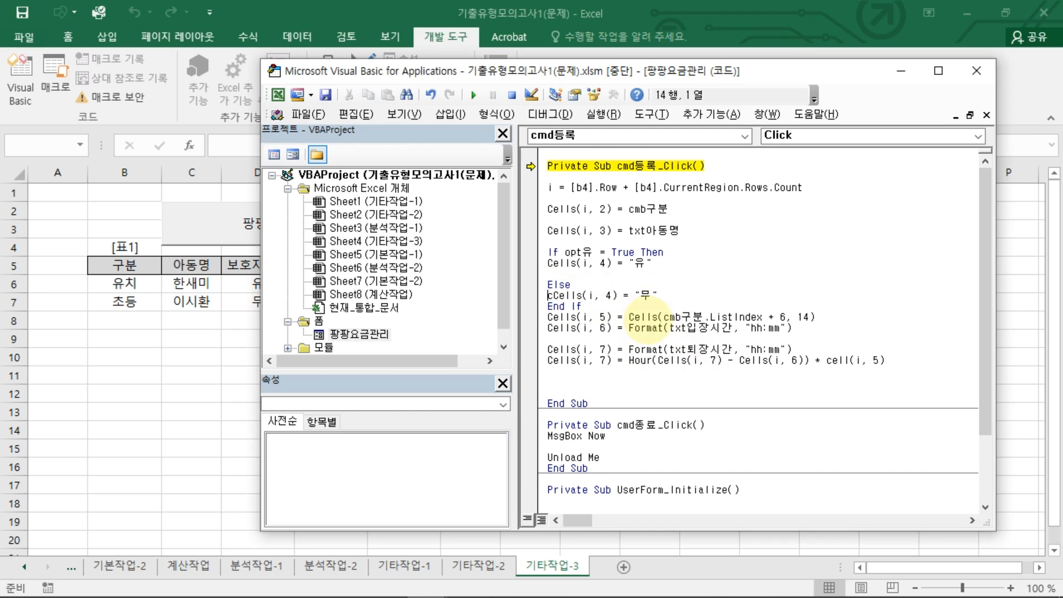
click(608, 328)
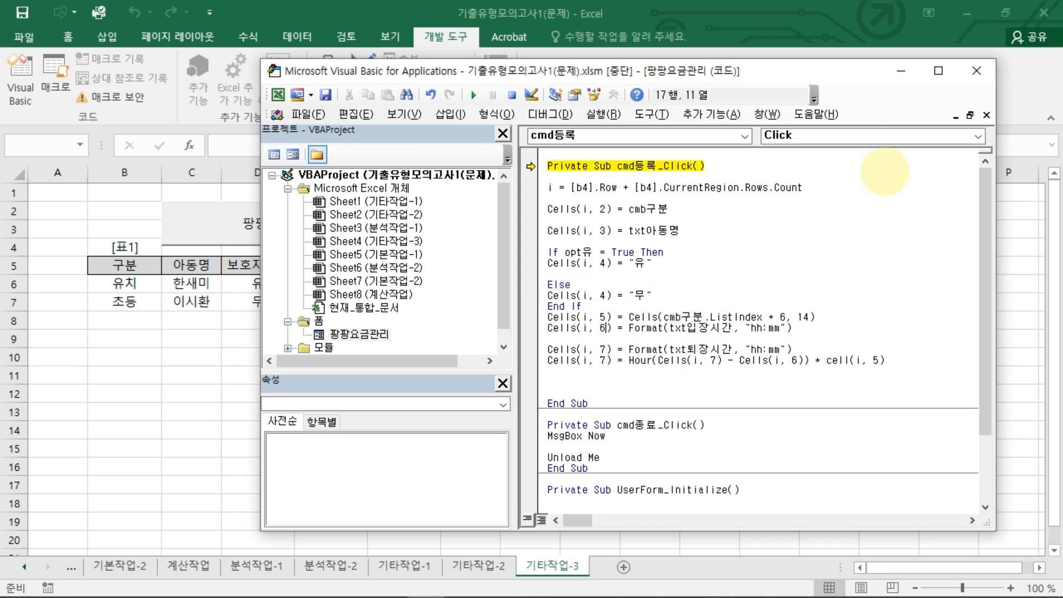
click(976, 70)
click(474, 366)
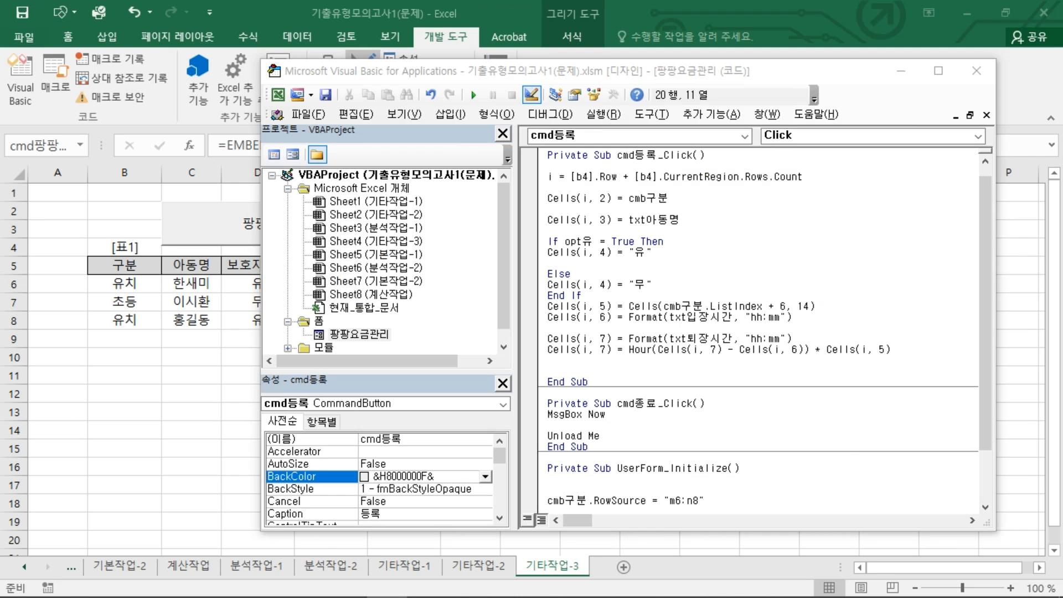
Change the target of the fee calculation line to Cells(i, 8) and close the code editor
click(627, 352)
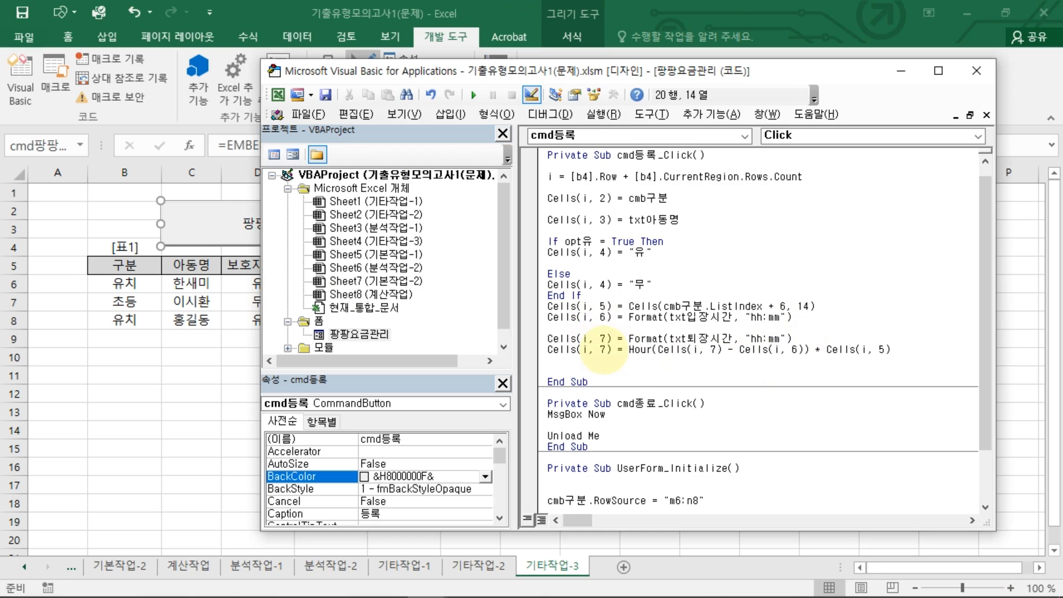
text(8)
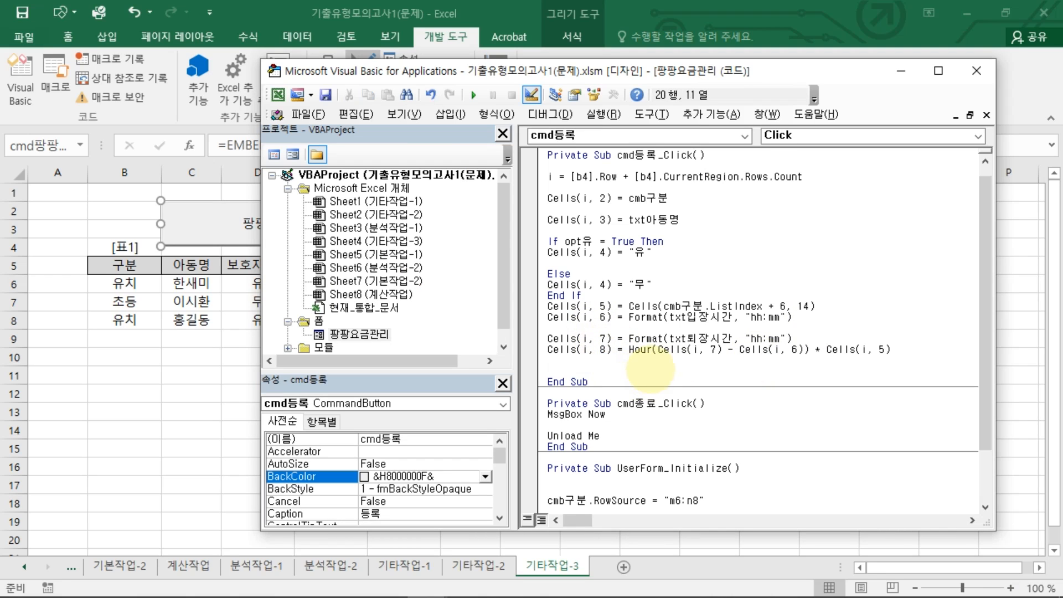
drag(613, 345, 583, 361)
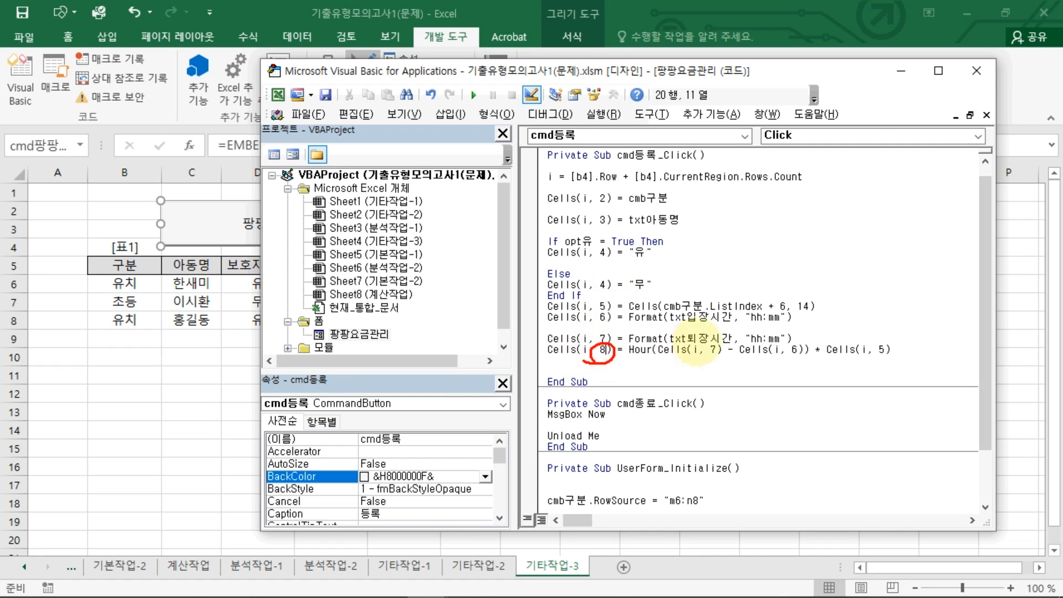
drag(580, 239, 542, 263)
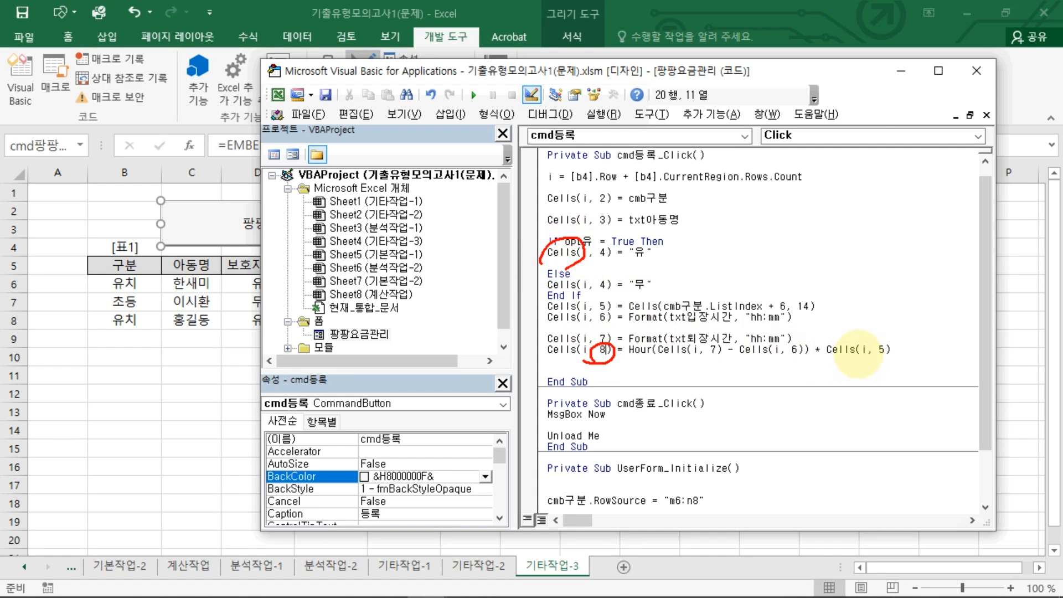
key(Escape)
click(833, 360)
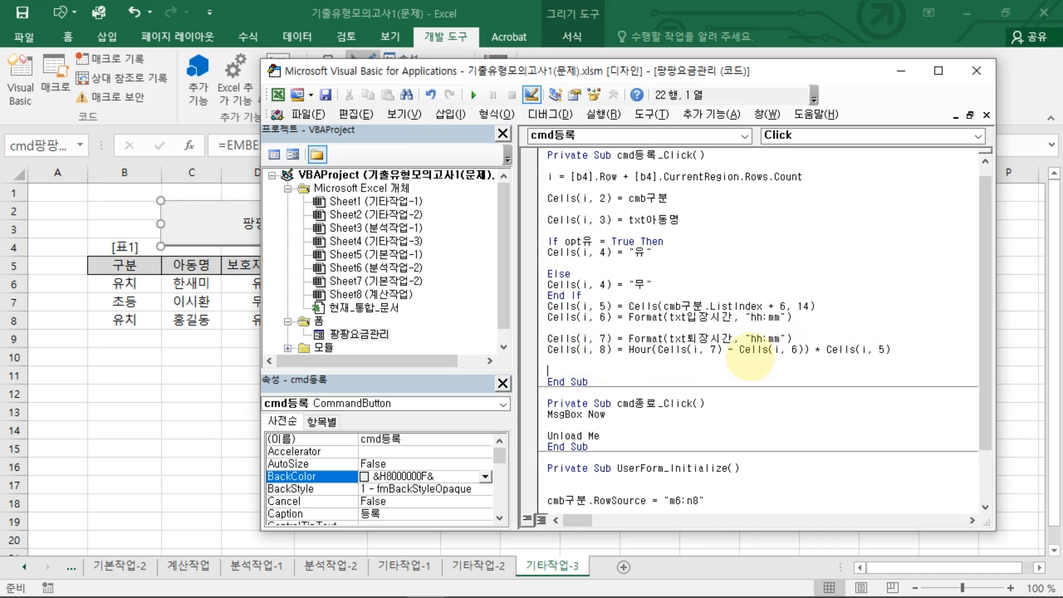
click(977, 71)
click(475, 212)
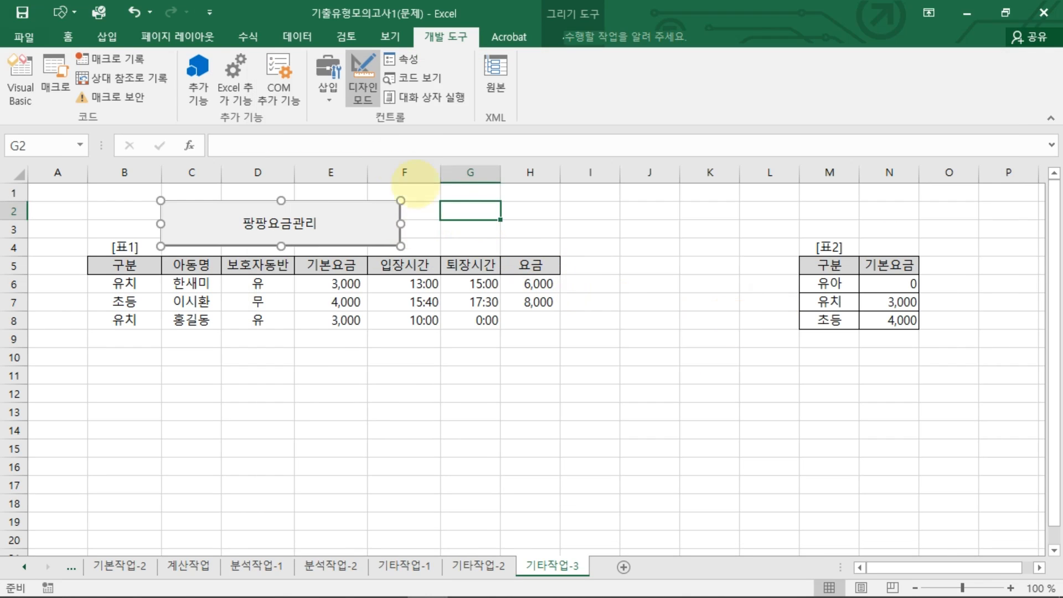
Turn off design mode, open the 팡팡요금관리 form and enter 구분 유치, the child's name, 입장시간 10:00 and 퇴장시간 11:00
click(363, 78)
click(374, 235)
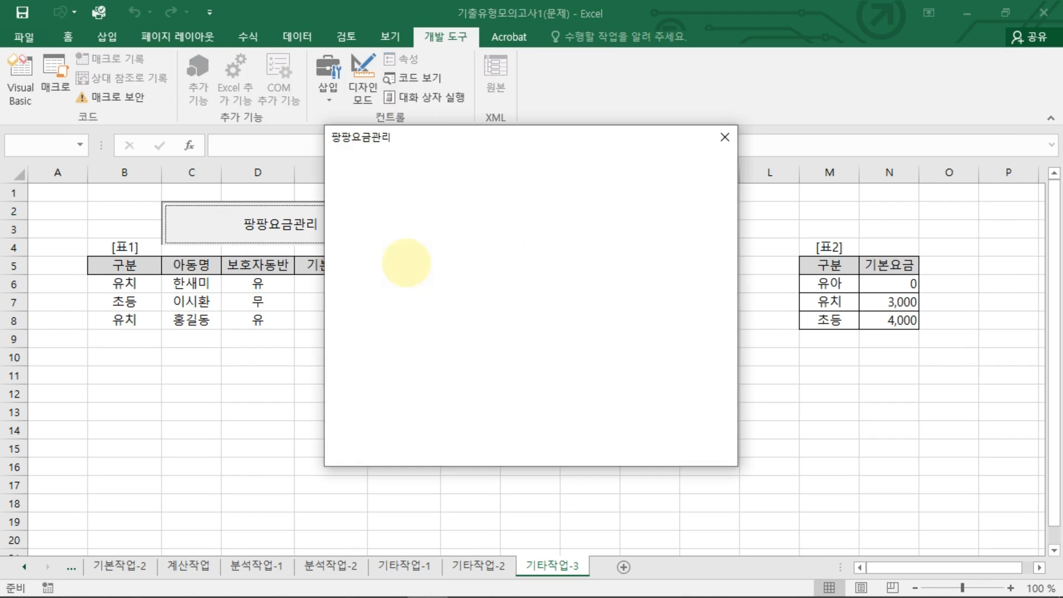
click(654, 204)
click(562, 253)
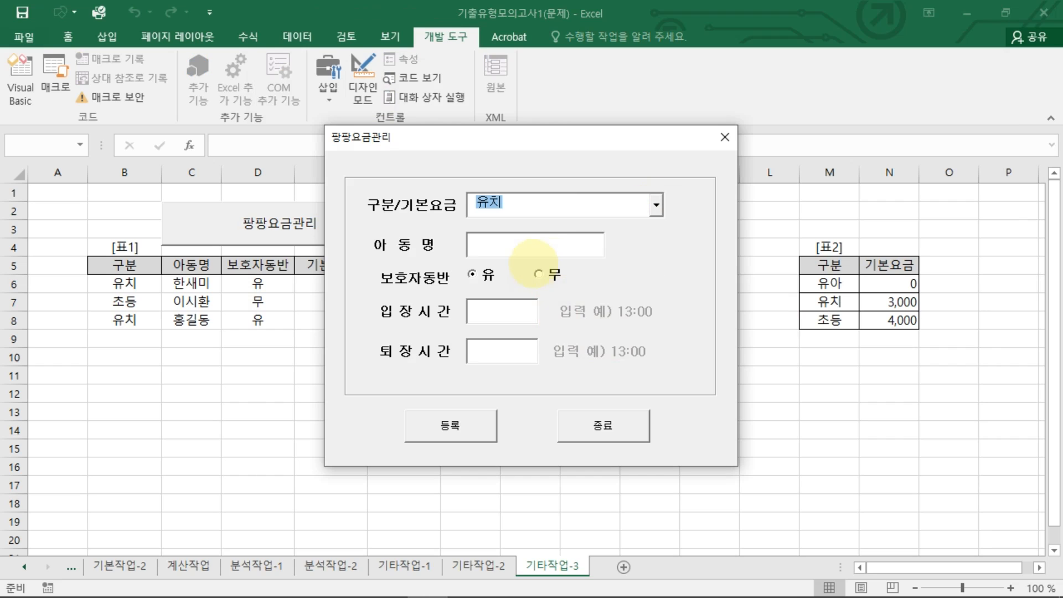
text(g)
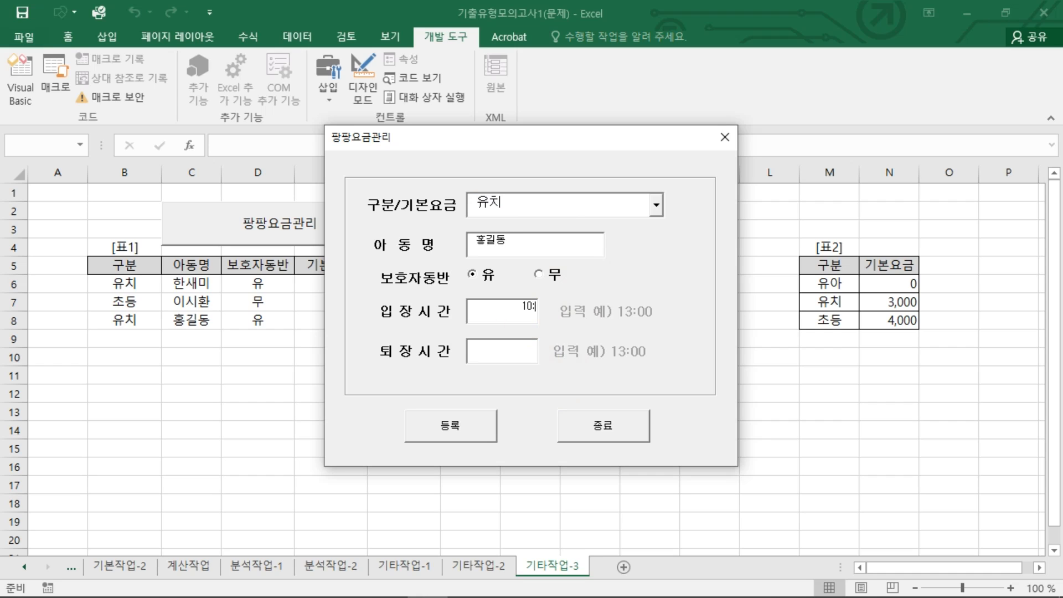
key(BackSpace)
Register the entry, close the form and check the 입장시간, 퇴장시간 and 요금 cells F9:H9 in [표1]
click(474, 422)
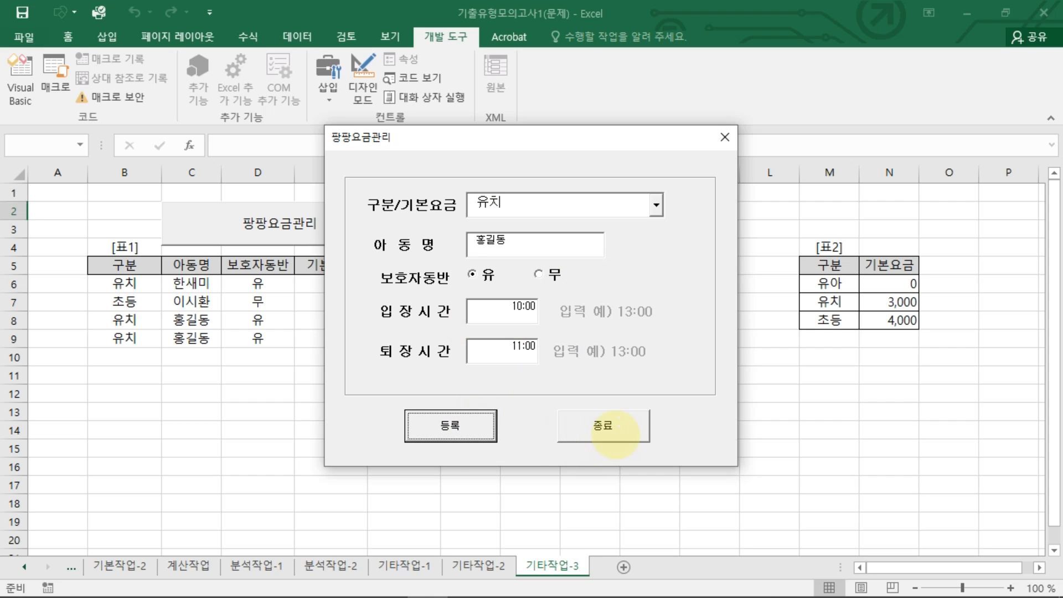
drag(656, 159, 859, 194)
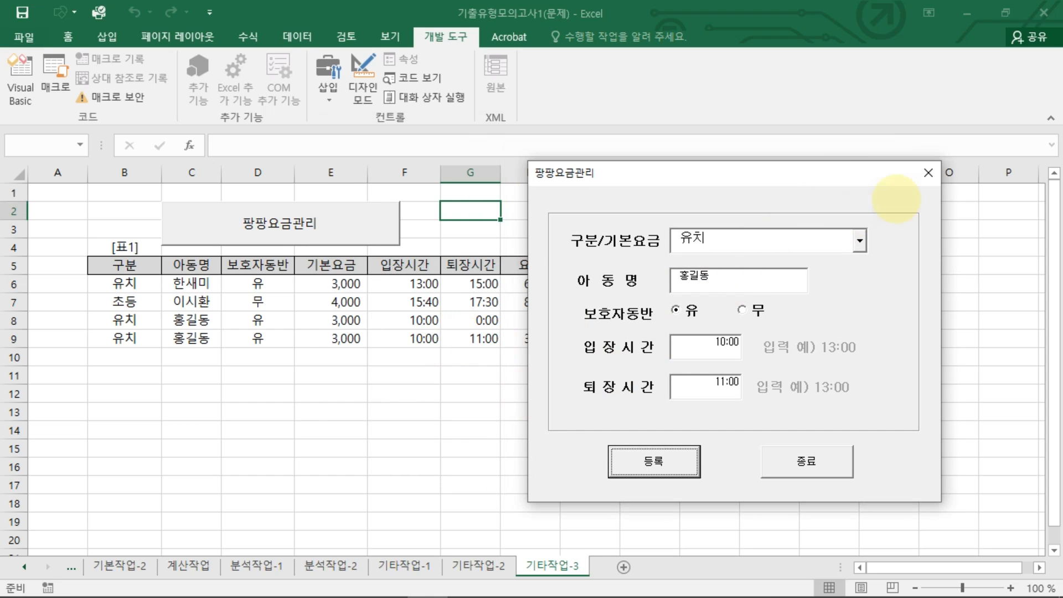
click(928, 172)
drag(425, 338, 552, 342)
click(573, 358)
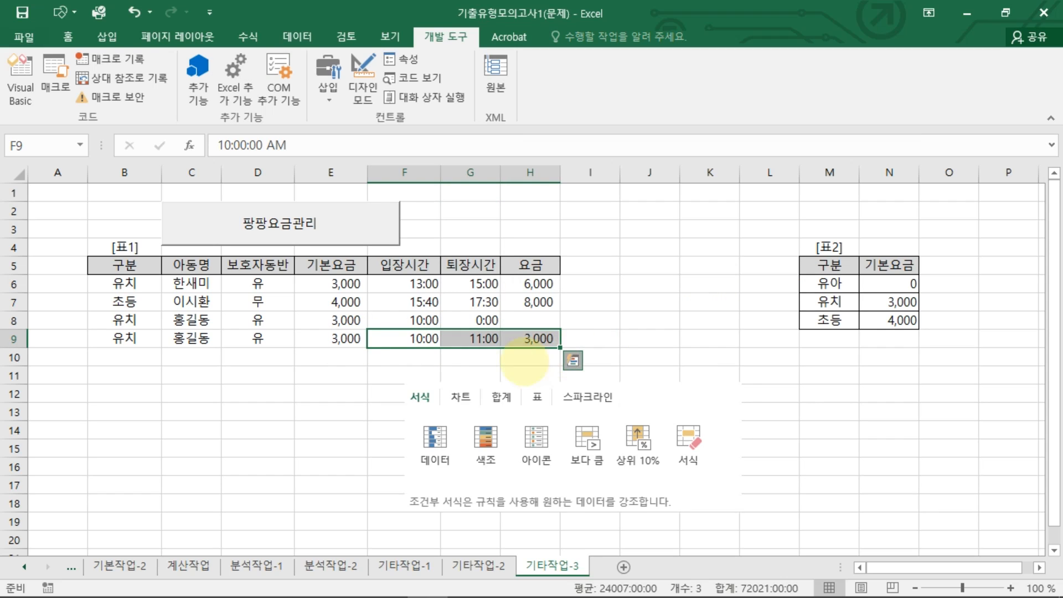
click(525, 342)
click(575, 339)
click(531, 340)
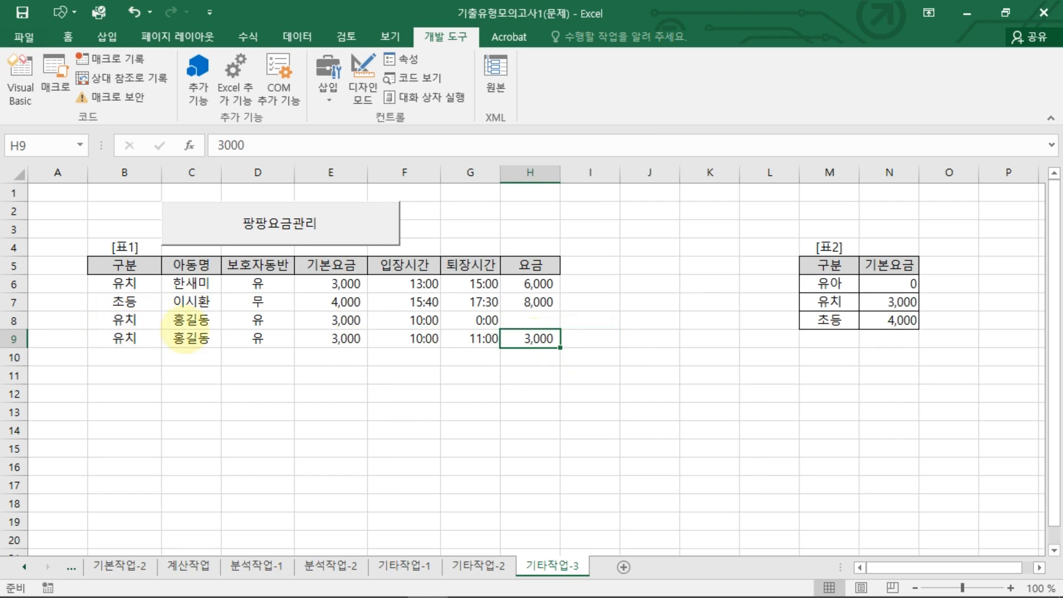
Clear the two test records in rows 8 and 9 of [표1]
drag(130, 322, 577, 355)
key(Delete)
click(257, 321)
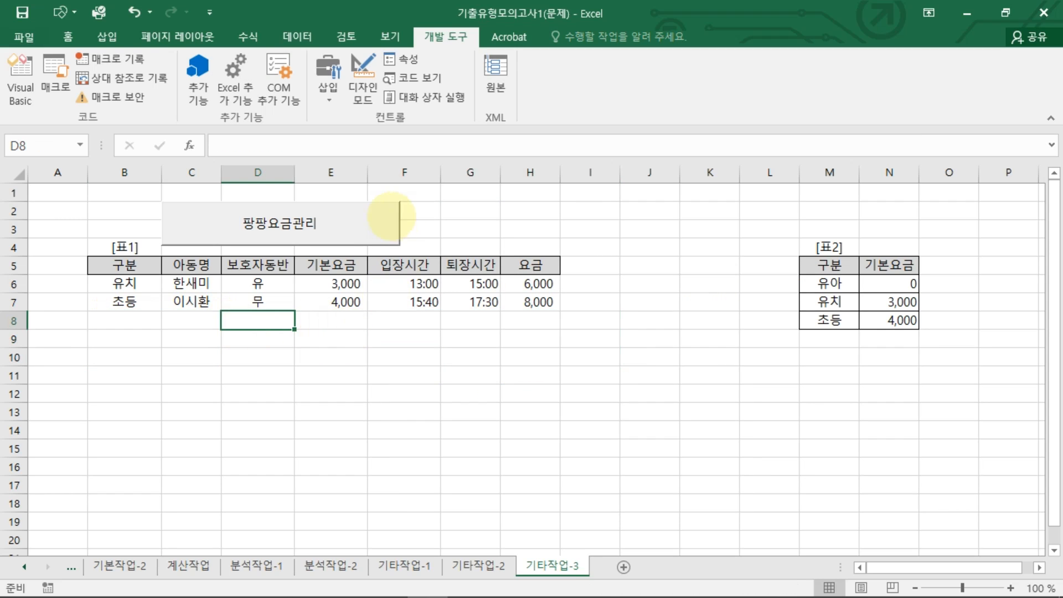
Open the 팡팡요금관리 form again and test its 종료 command, dismissing the message box
click(387, 222)
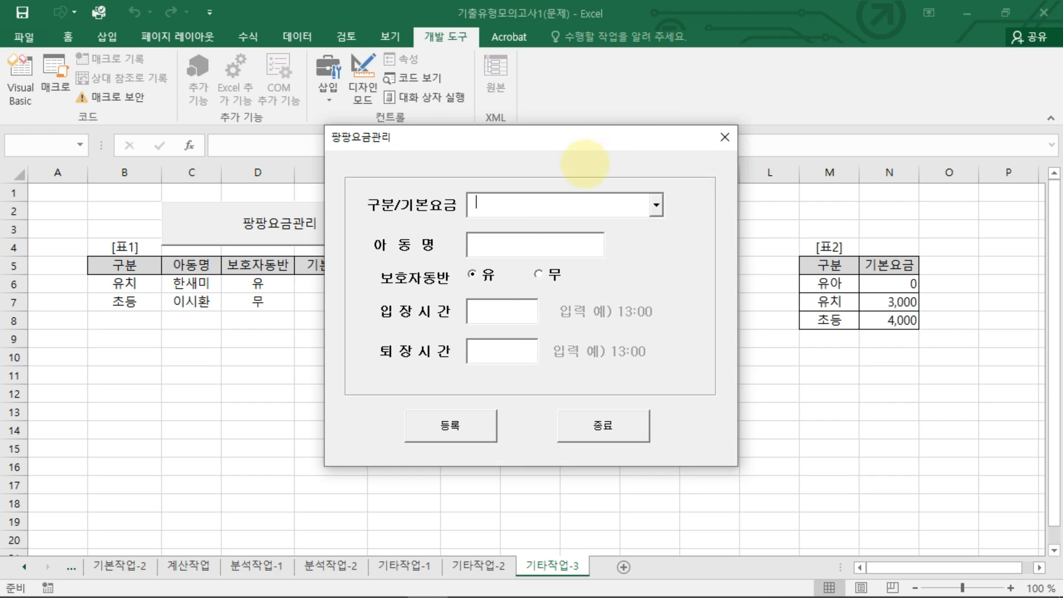
click(616, 434)
click(572, 357)
click(744, 373)
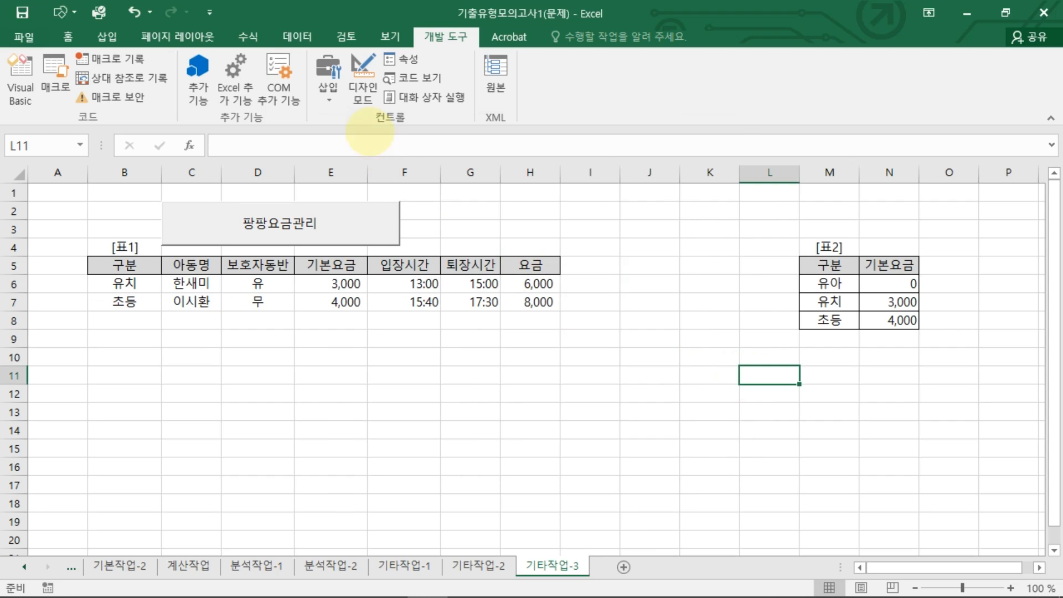
Turn on design mode and open the cmd등록_Click code through the 팡팡요금관리 form's design view
click(363, 83)
double_click(388, 239)
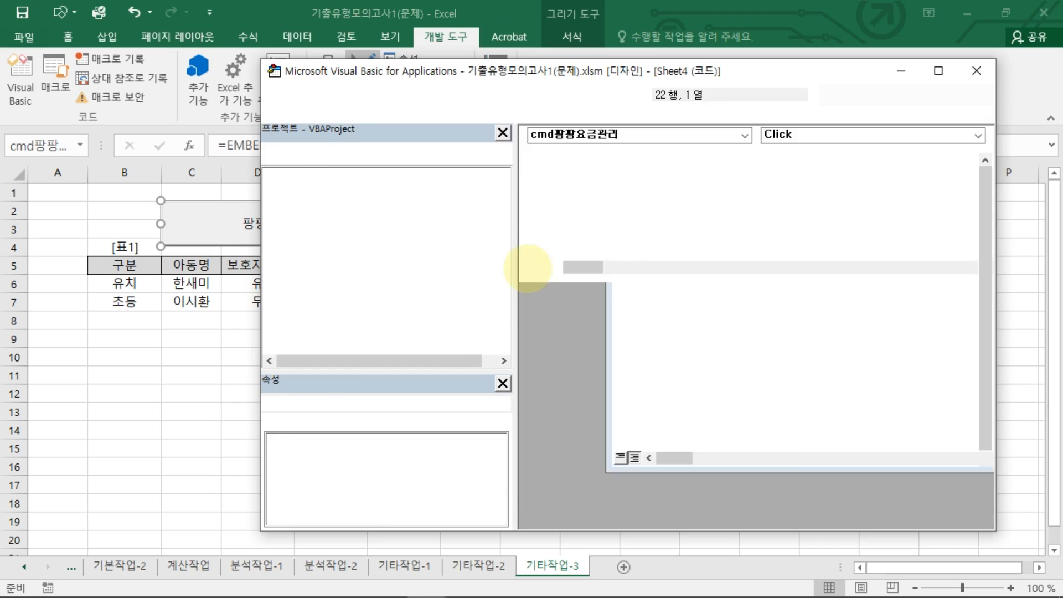
double_click(359, 334)
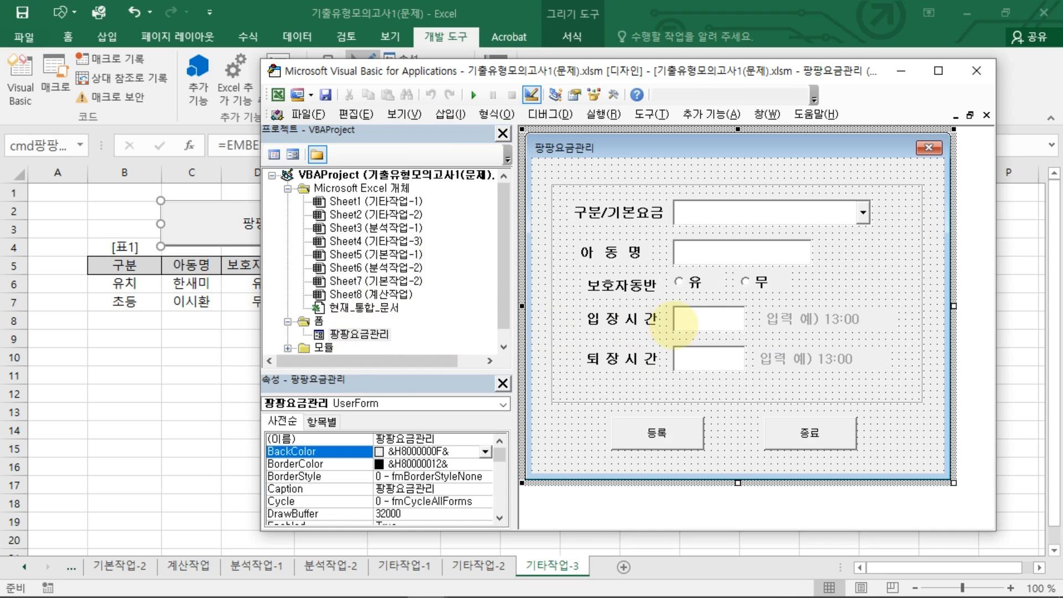
double_click(670, 440)
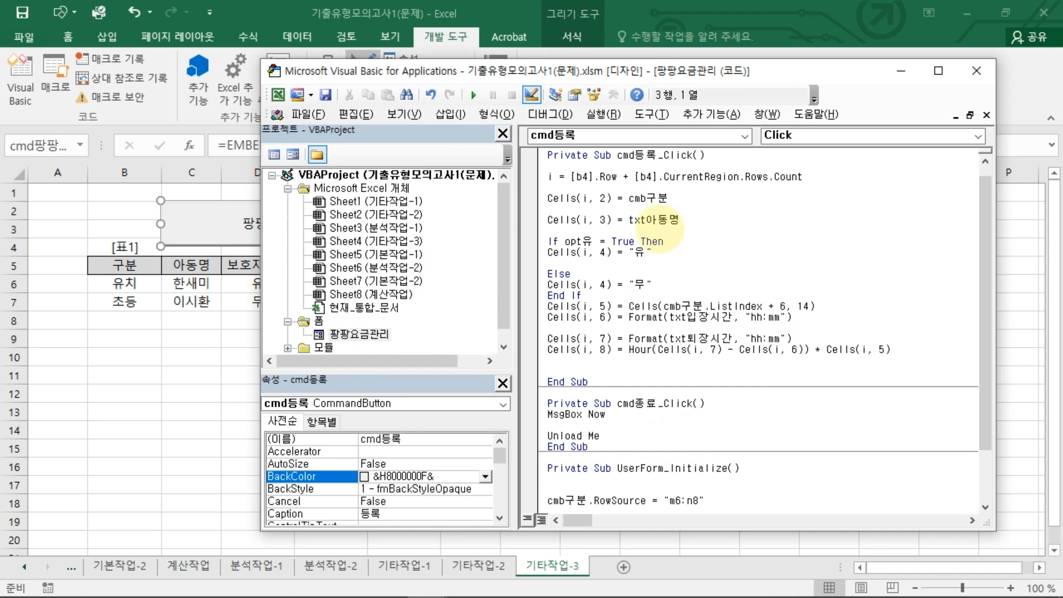
drag(548, 189, 781, 184)
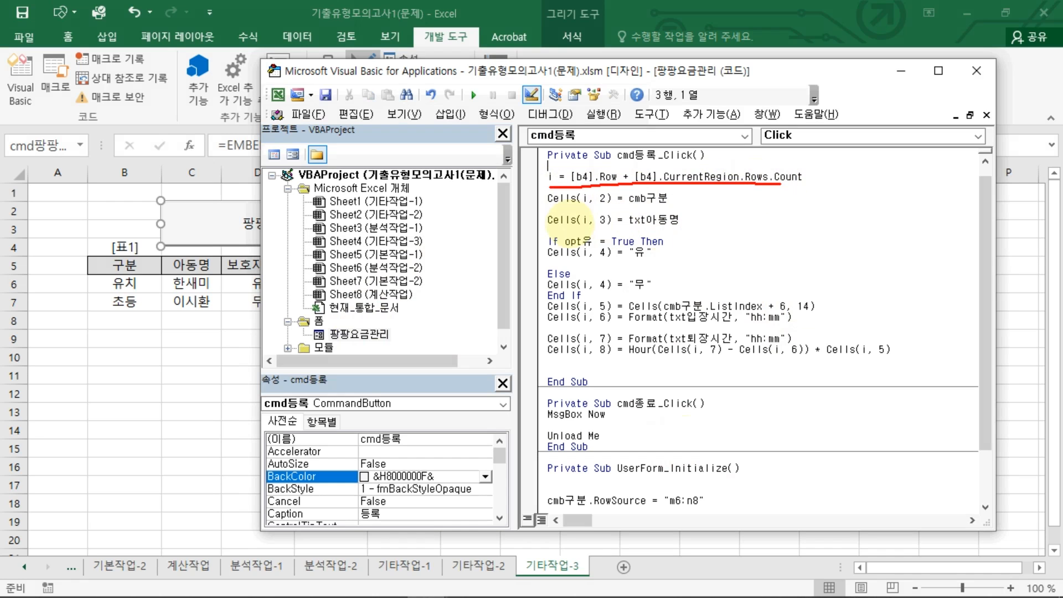
Capture the cmd등록_Click procedure as a screen image, close the editor and place the picture just below [표1]
mouse_move(653, 75)
mouse_down()
mouse_move(775, 98)
mouse_move(585, 90)
mouse_up()
key(Print)
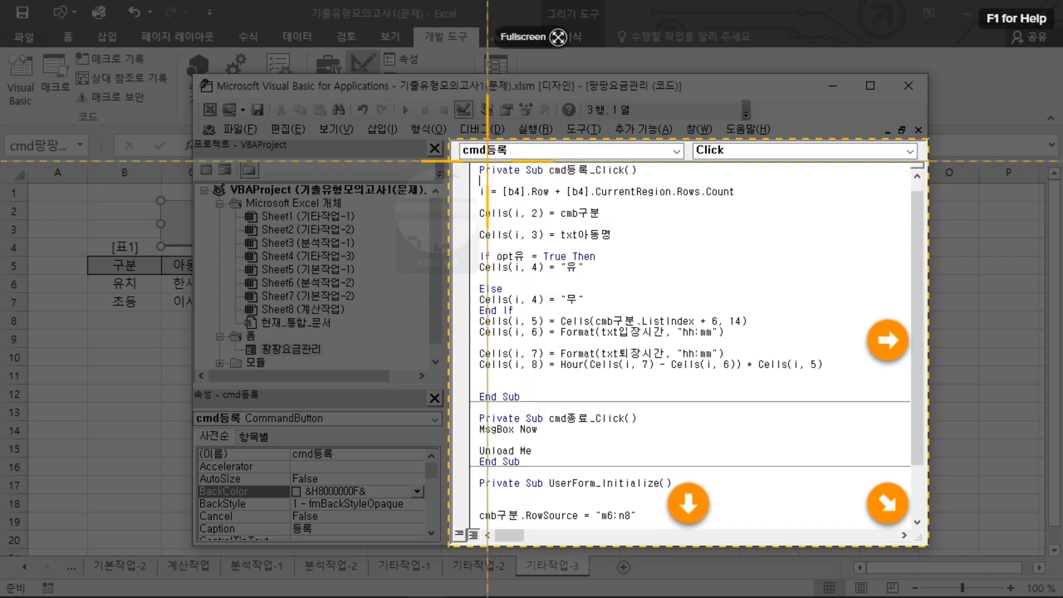
drag(478, 165, 842, 406)
click(907, 85)
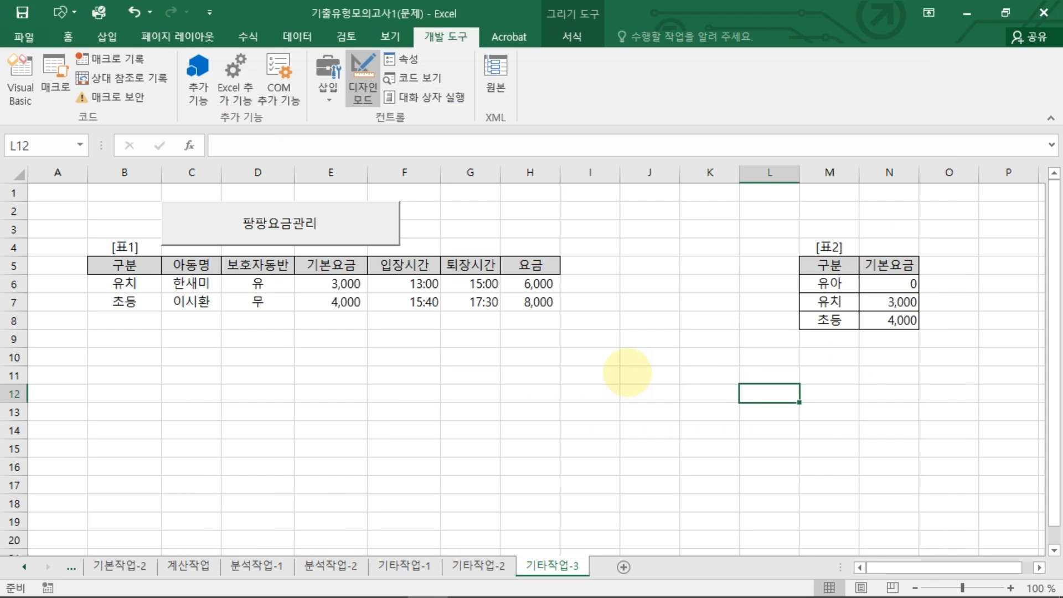
key(ctrl+v)
drag(742, 407, 363, 337)
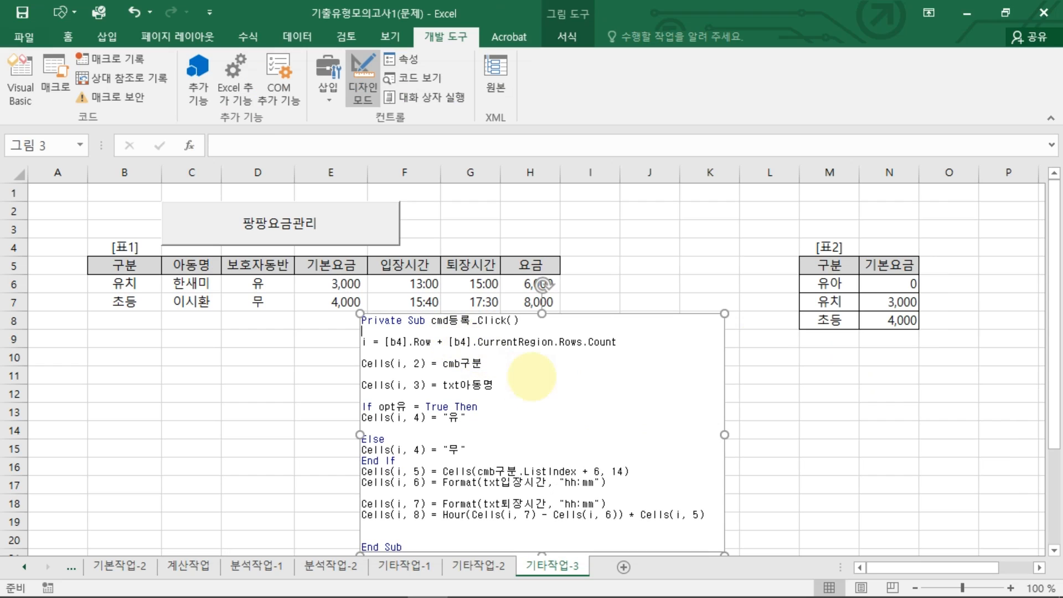
click(697, 249)
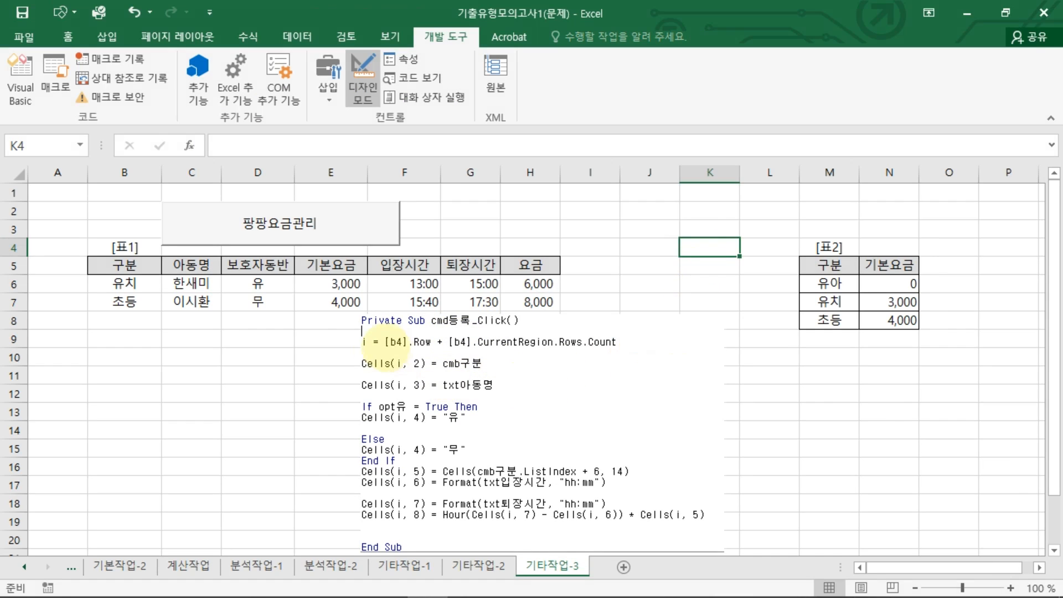
Review how the row expression and the Cells(i, 2) to Cells(i, 4) lines map to the 구분, 아동명 and 보호자동반 columns
mouse_move(359, 344)
mouse_down()
mouse_move(40, 316)
mouse_move(88, 254)
mouse_up()
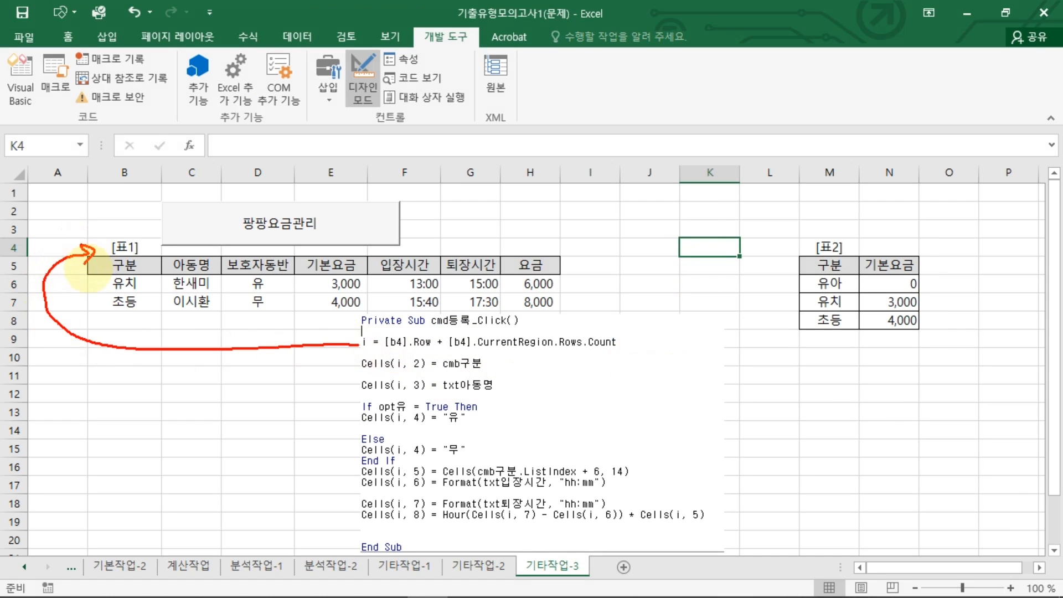
mouse_move(90, 314)
mouse_down()
mouse_move(112, 316)
mouse_move(105, 327)
mouse_up()
drag(416, 350, 593, 348)
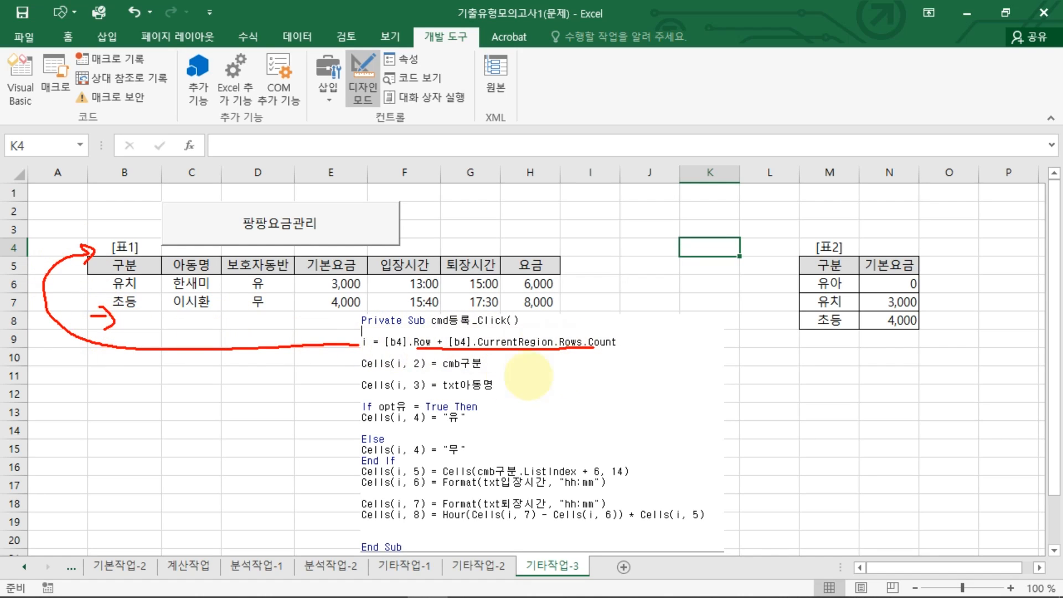
mouse_move(362, 372)
mouse_down()
mouse_move(415, 372)
mouse_move(173, 358)
mouse_move(136, 265)
mouse_up()
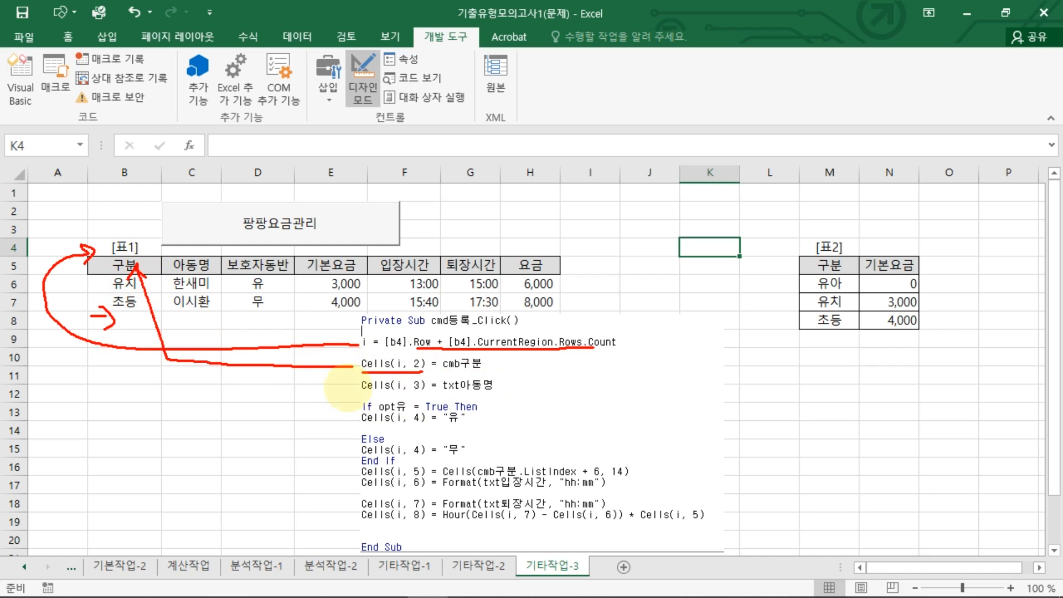
mouse_move(359, 384)
mouse_down()
mouse_move(292, 384)
mouse_move(200, 279)
mouse_move(213, 279)
mouse_up()
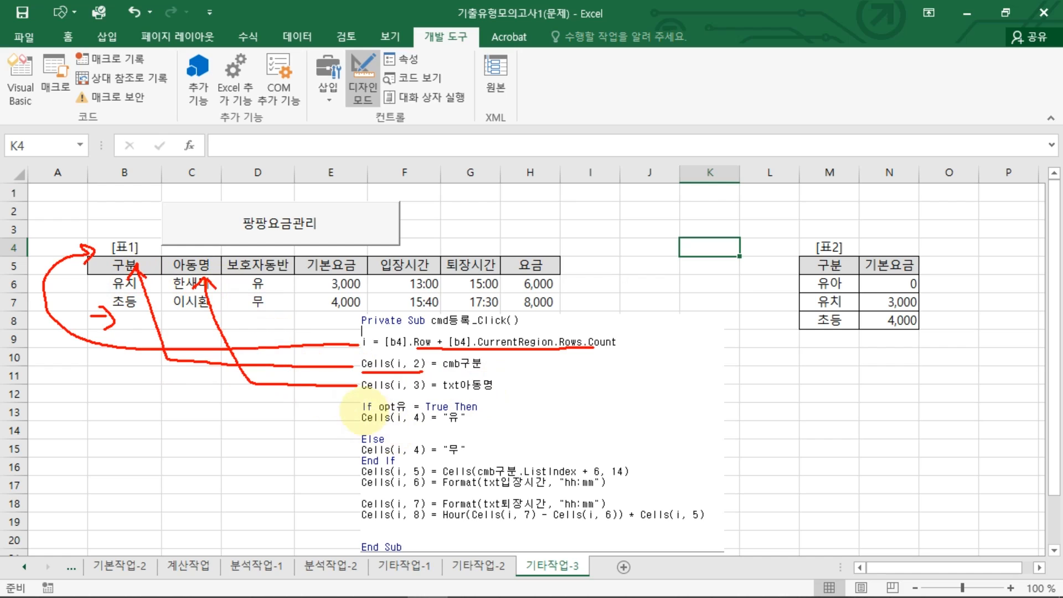
mouse_move(336, 406)
mouse_down()
mouse_move(337, 468)
mouse_move(429, 468)
mouse_move(509, 398)
mouse_move(346, 407)
mouse_move(301, 387)
mouse_move(268, 296)
mouse_move(277, 305)
mouse_up()
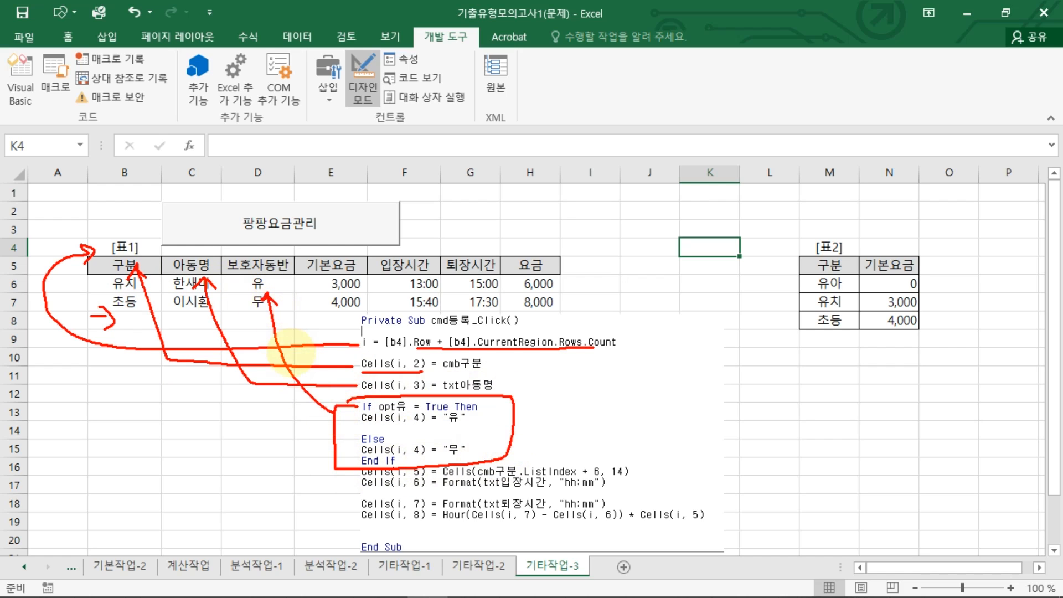
key(Escape)
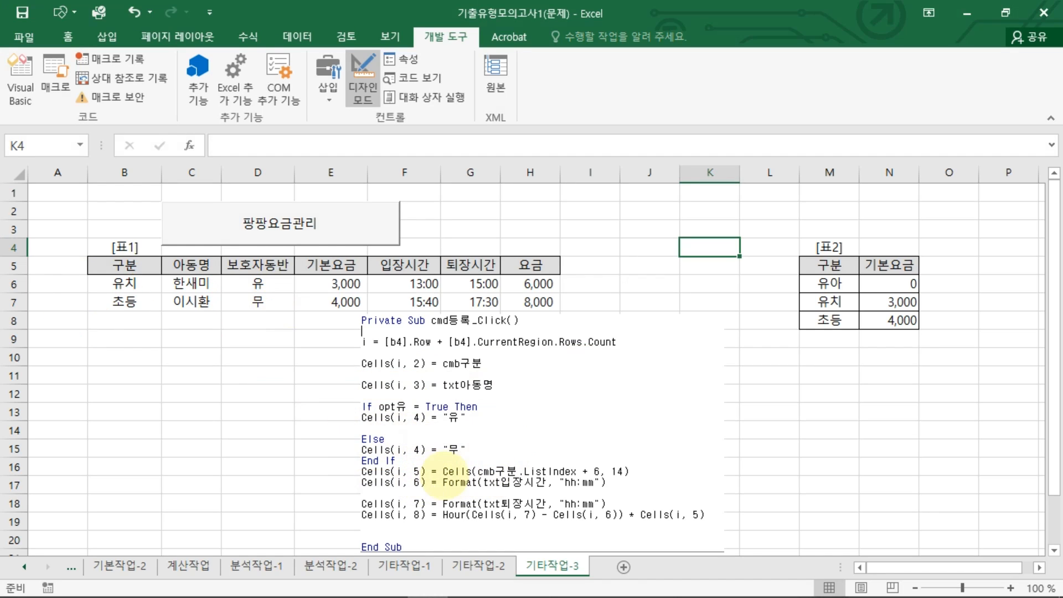
Review how the Cells(i, 5) to Cells(i, 8) lines map to the 기본요금, 입장시간, 퇴장시간 and 요금 columns
mouse_move(360, 473)
mouse_down()
mouse_move(333, 440)
mouse_move(322, 289)
mouse_up()
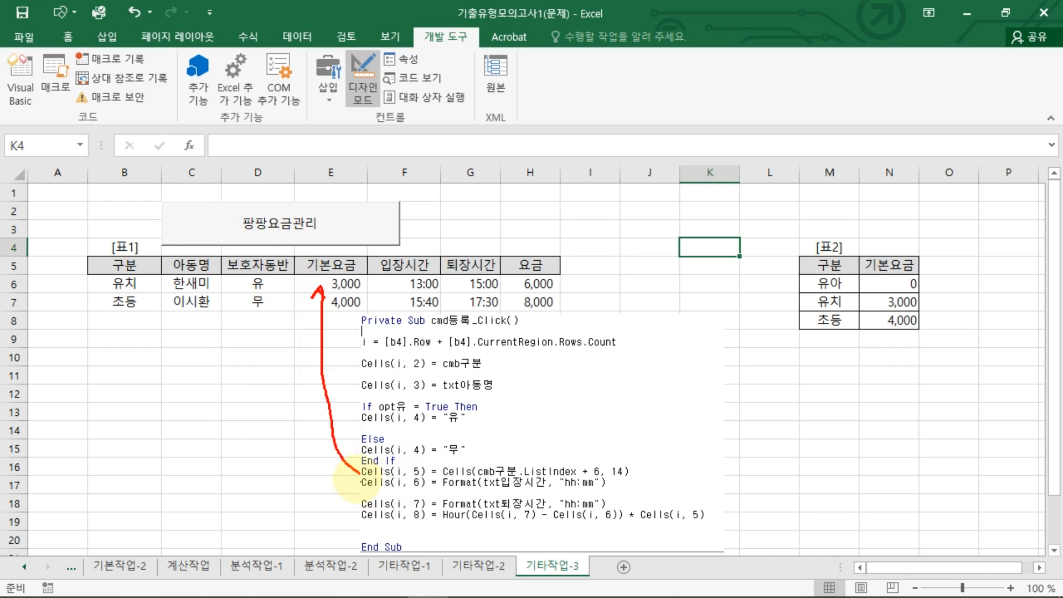
drag(359, 475, 382, 284)
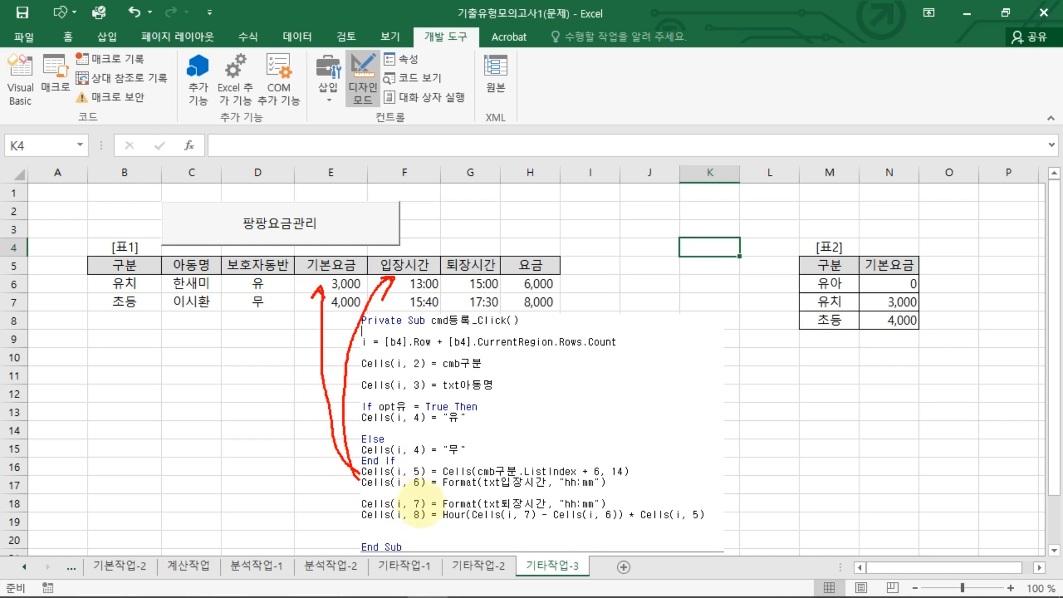
drag(361, 501, 388, 283)
drag(460, 290, 452, 309)
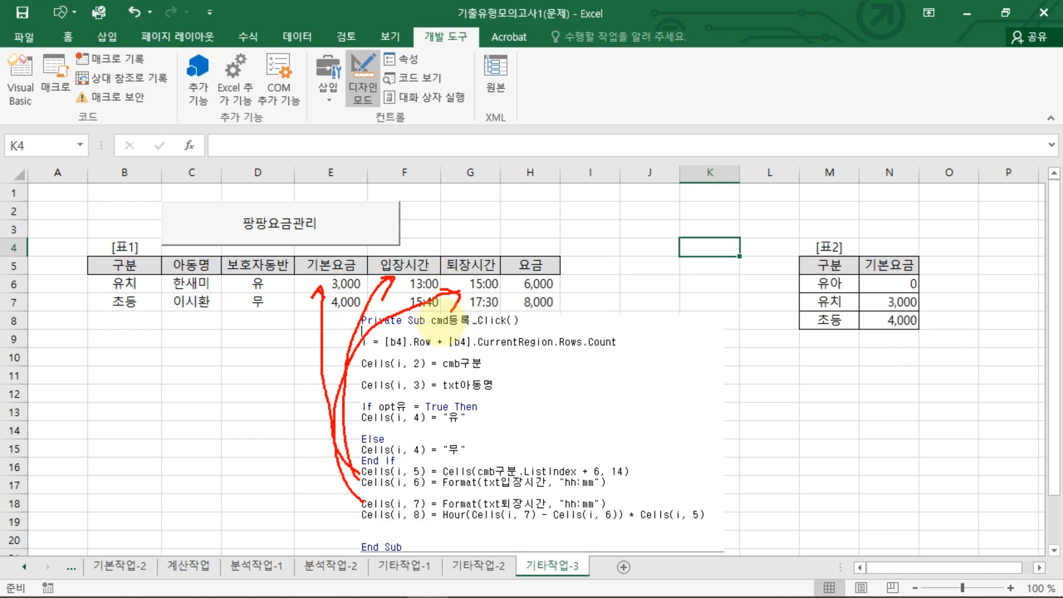
drag(359, 520, 698, 520)
click(708, 503)
drag(714, 467, 556, 282)
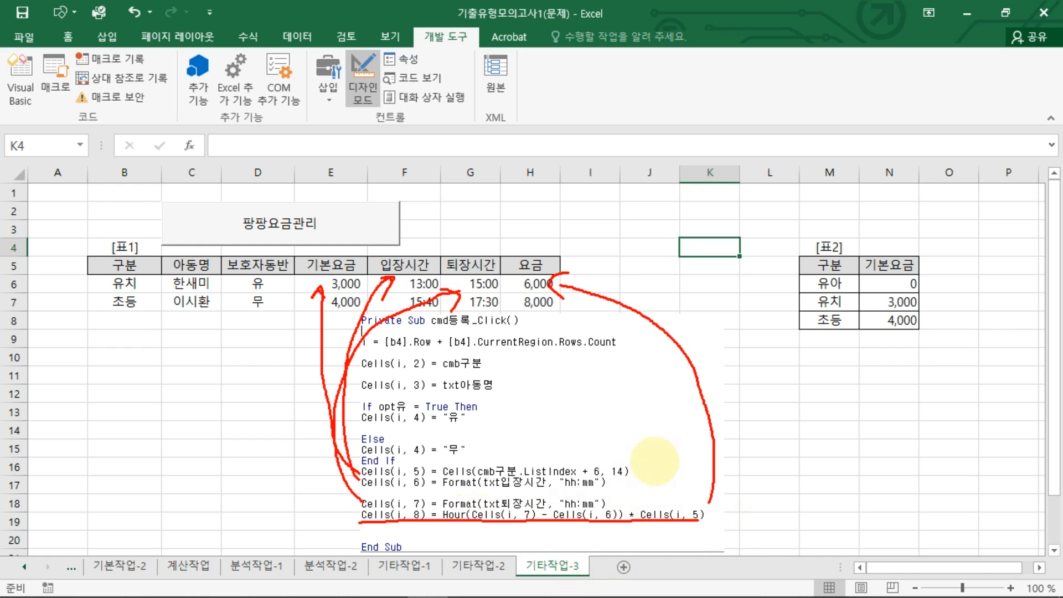
key(Escape)
Delete the pasted code picture from the 기타작업-3 sheet
click(783, 434)
click(671, 435)
key(Delete)
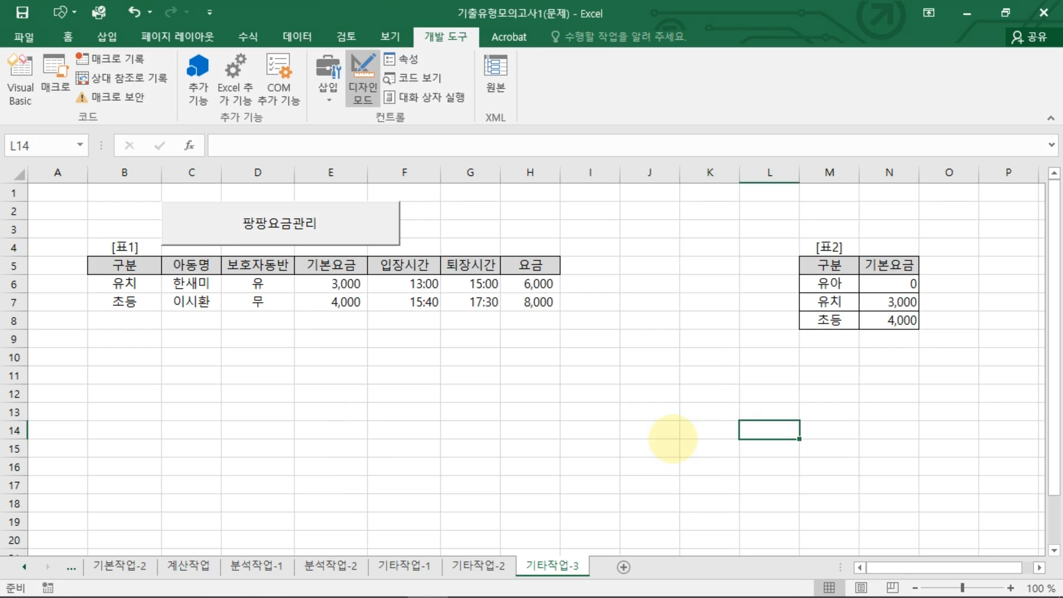
click(664, 441)
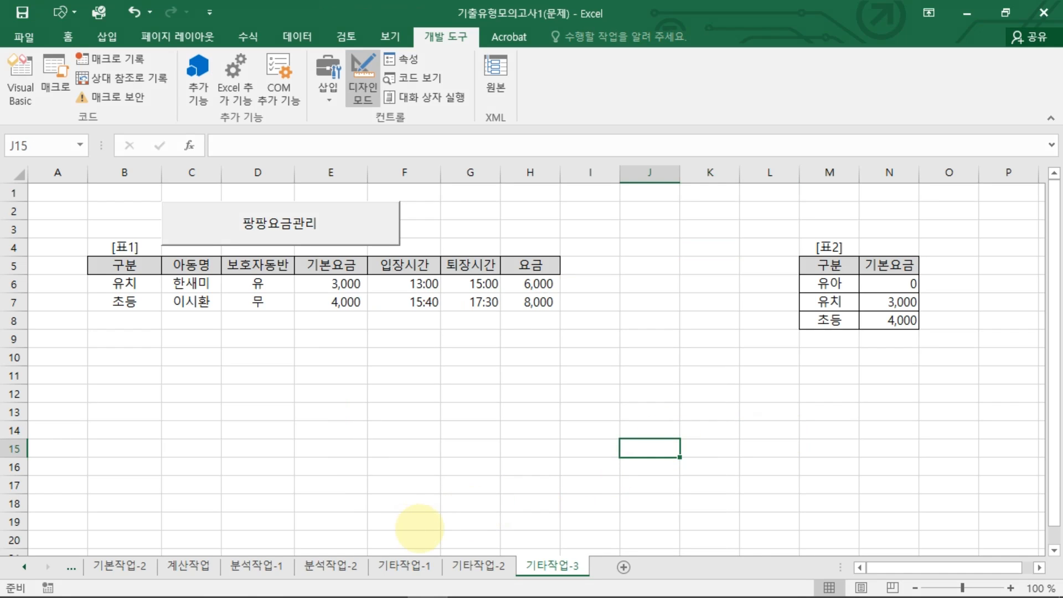